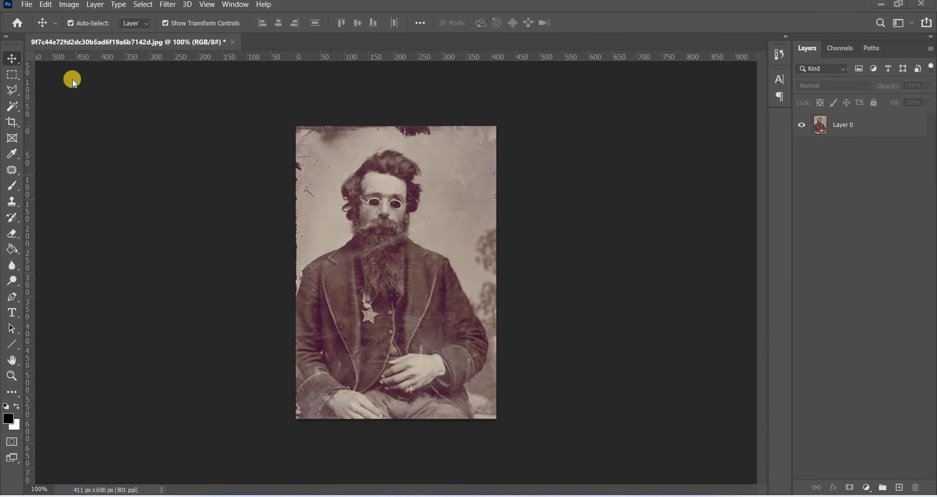
# Duplicate Layer 0 and name the copy 'restore'.
pyautogui.click(846, 127)
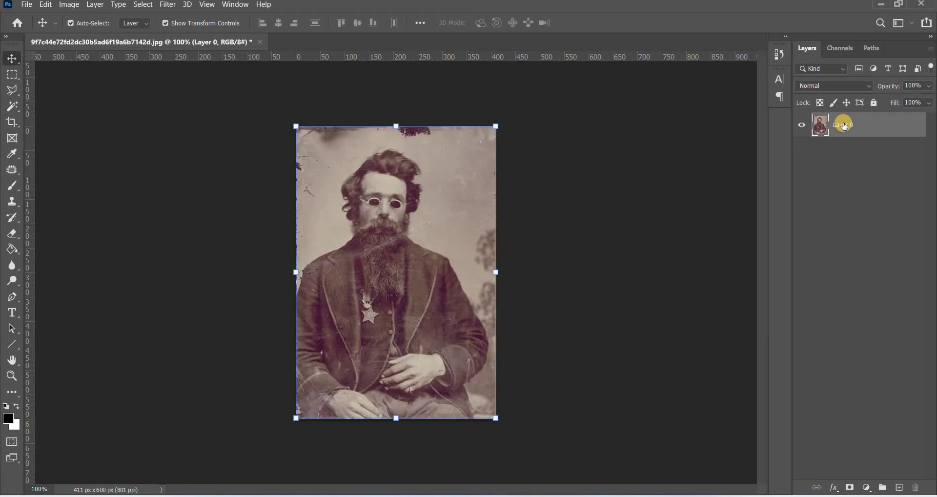
pyautogui.hotkey('ctrl', 'j')
pyautogui.write('restore')
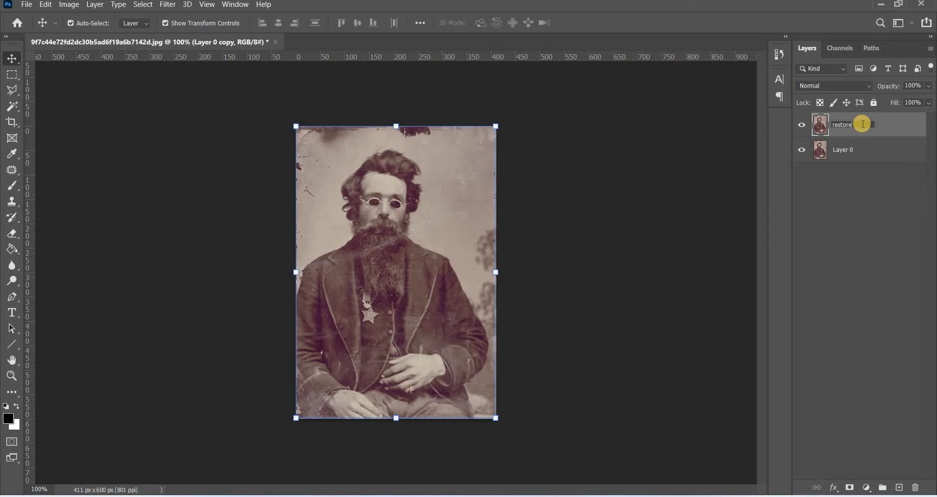
pyautogui.press('Return')
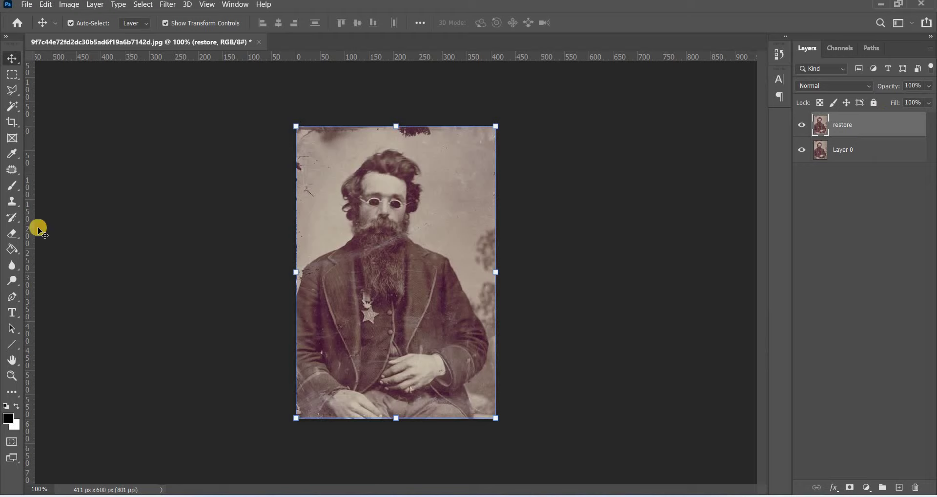
# With the Patch Tool, cover the dark top-edge stain with nearby clean background.
pyautogui.moveTo(15, 181); pyautogui.dragTo(56, 195)
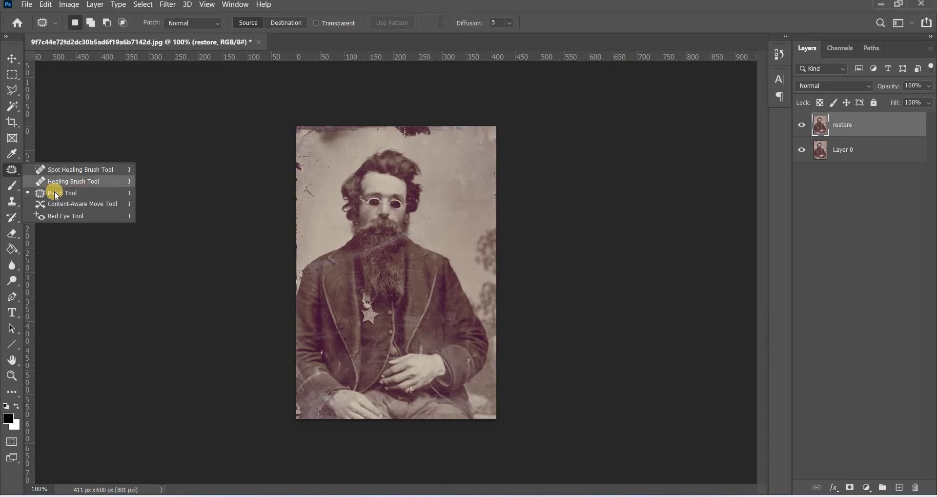
pyautogui.click(66, 193)
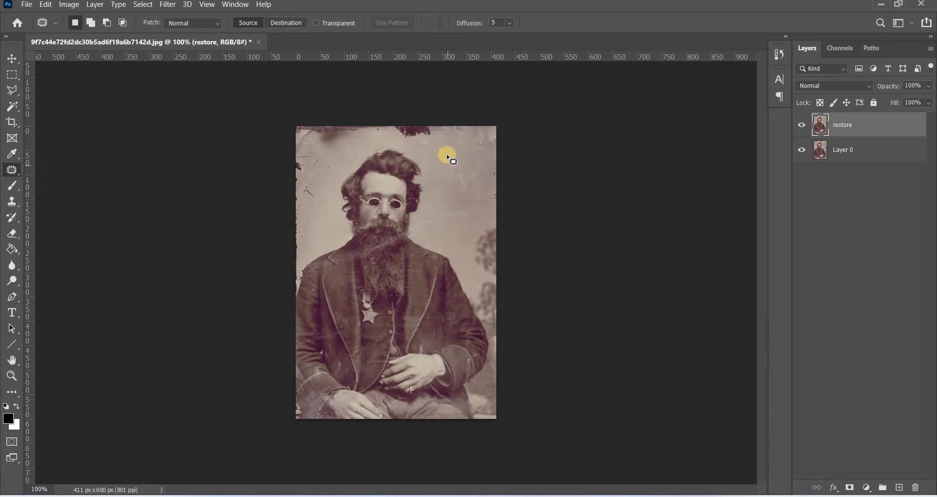
pyautogui.moveTo(437, 133)
pyautogui.mouseDown()
pyautogui.moveTo(388, 128)
pyautogui.moveTo(436, 132)
pyautogui.mouseUp()
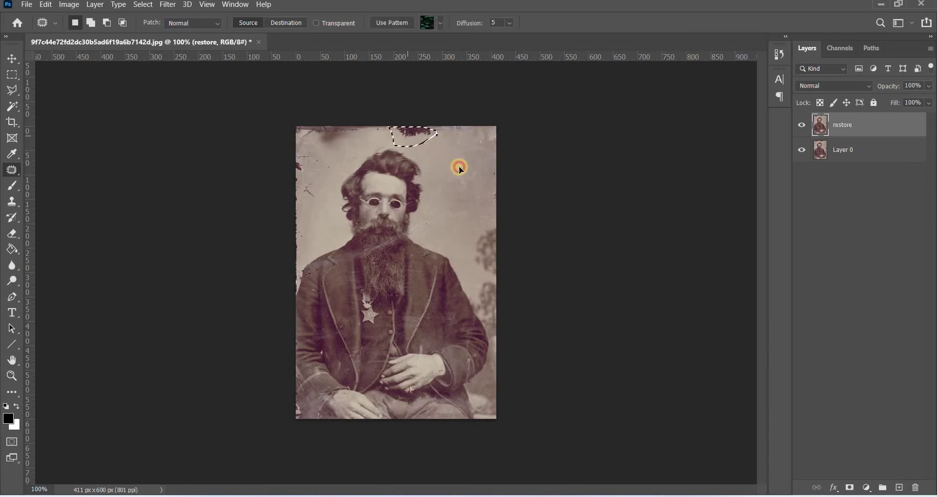
pyautogui.moveTo(459, 166); pyautogui.dragTo(464, 177)
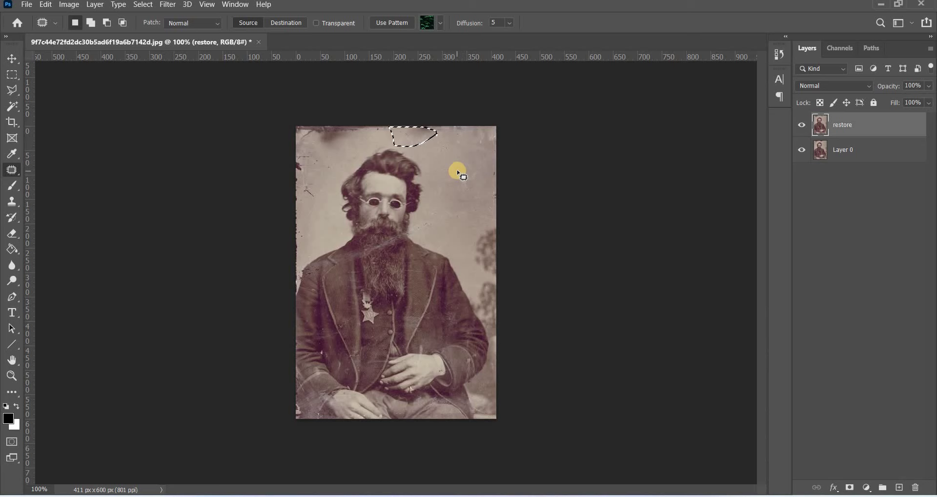
pyautogui.hotkey('ctrl', 'd')
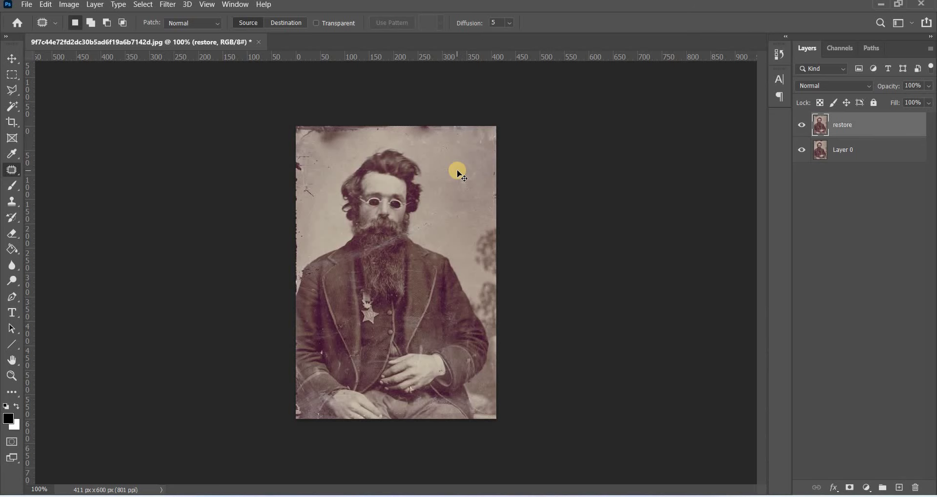
pyautogui.hotkey('ctrl', '+')
pyautogui.hotkey('ctrl', '+')
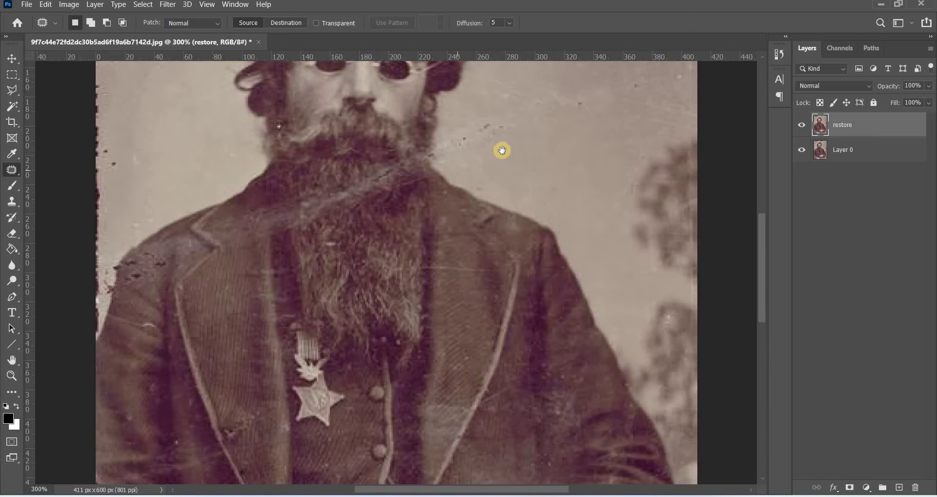
# Patch the stains and small blemishes along the top edge with clean background.
pyautogui.scroll(5, 406, 459)
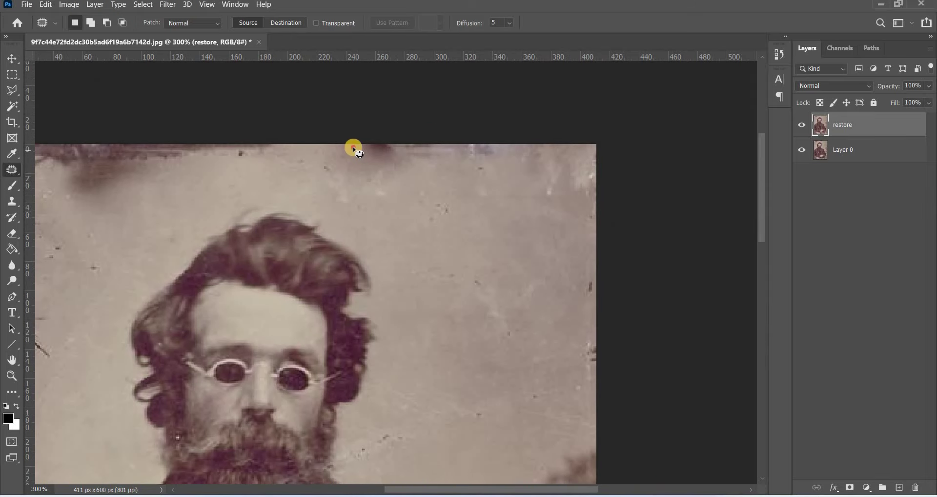
pyautogui.moveTo(354, 149)
pyautogui.mouseDown()
pyautogui.moveTo(396, 160)
pyautogui.moveTo(506, 245)
pyautogui.mouseUp()
pyautogui.hotkey('ctrl', 'd')
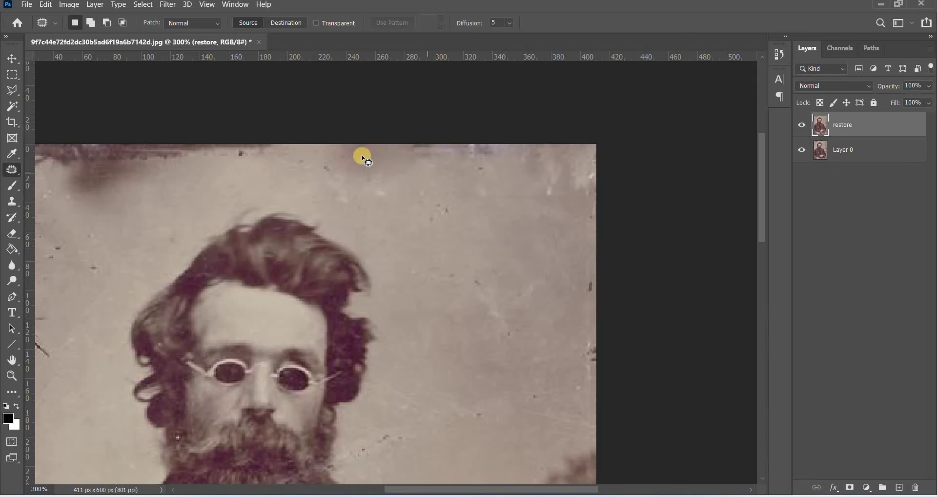
pyautogui.moveTo(334, 145)
pyautogui.mouseDown()
pyautogui.moveTo(316, 144)
pyautogui.moveTo(373, 152)
pyautogui.moveTo(463, 268)
pyautogui.mouseUp()
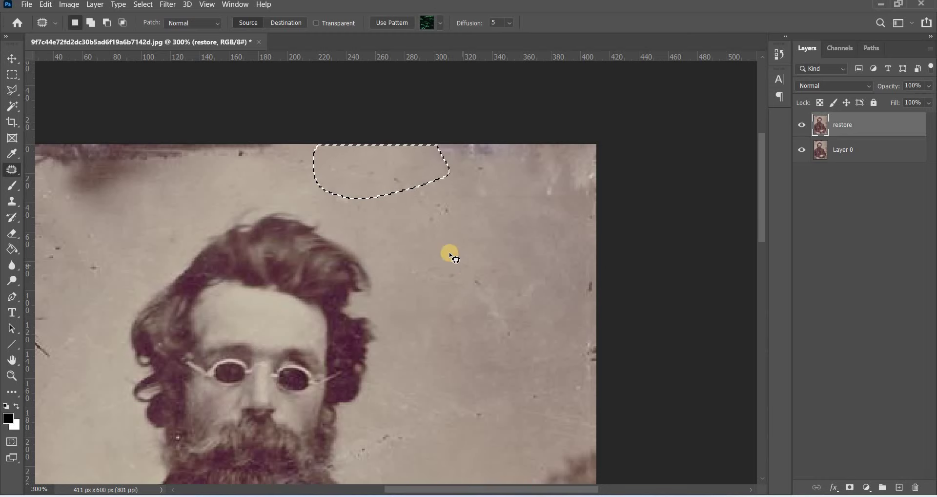
pyautogui.click(448, 254)
pyautogui.moveTo(464, 196); pyautogui.dragTo(468, 204)
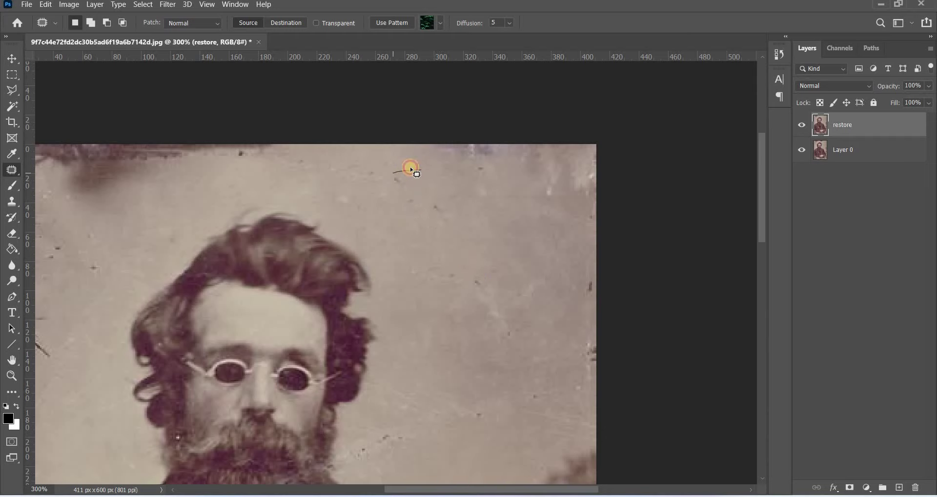
pyautogui.moveTo(411, 168); pyautogui.dragTo(438, 203)
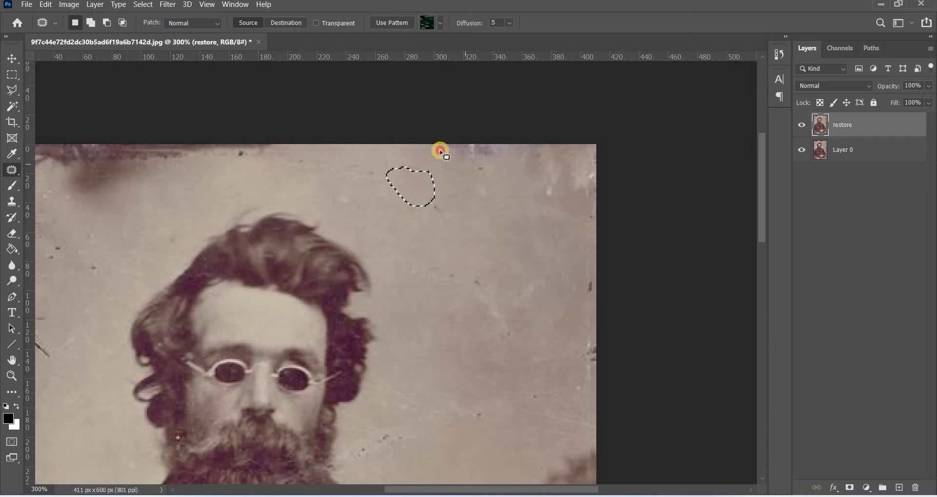
pyautogui.moveTo(441, 149)
pyautogui.mouseDown()
pyautogui.moveTo(508, 200)
pyautogui.moveTo(494, 150)
pyautogui.moveTo(470, 279)
pyautogui.mouseUp()
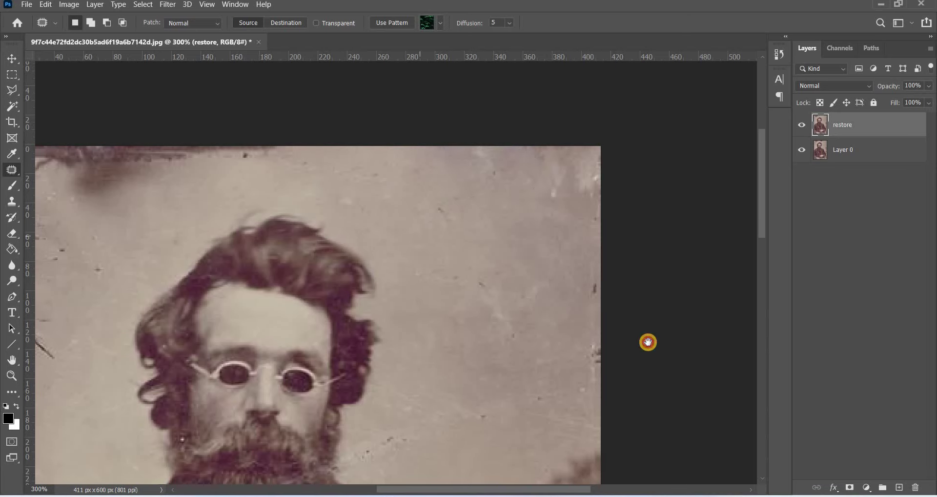
# Patch the dark smudge and discoloration at the top-left edge with background texture.
pyautogui.scroll(3, 351, 278)
pyautogui.hscroll(-5, 352, 278)
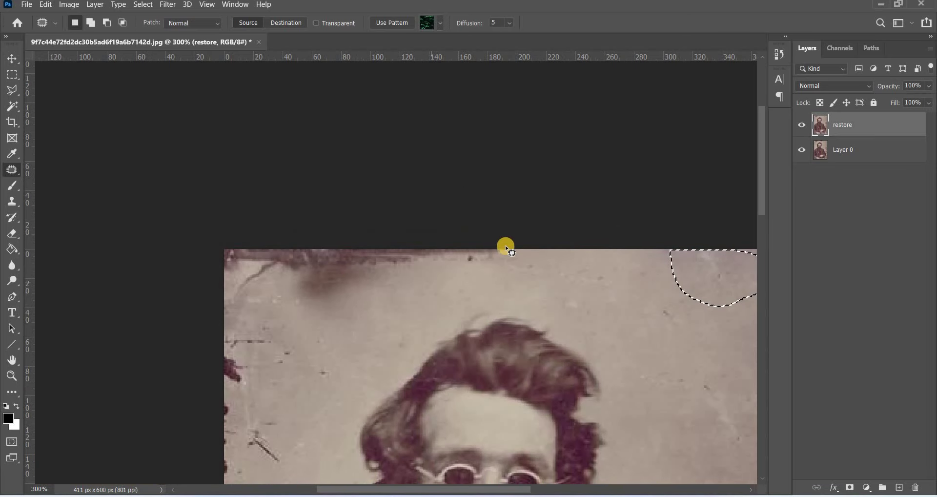
pyautogui.moveTo(506, 249)
pyautogui.mouseDown()
pyautogui.moveTo(378, 303)
pyautogui.moveTo(472, 246)
pyautogui.moveTo(507, 250)
pyautogui.mouseUp()
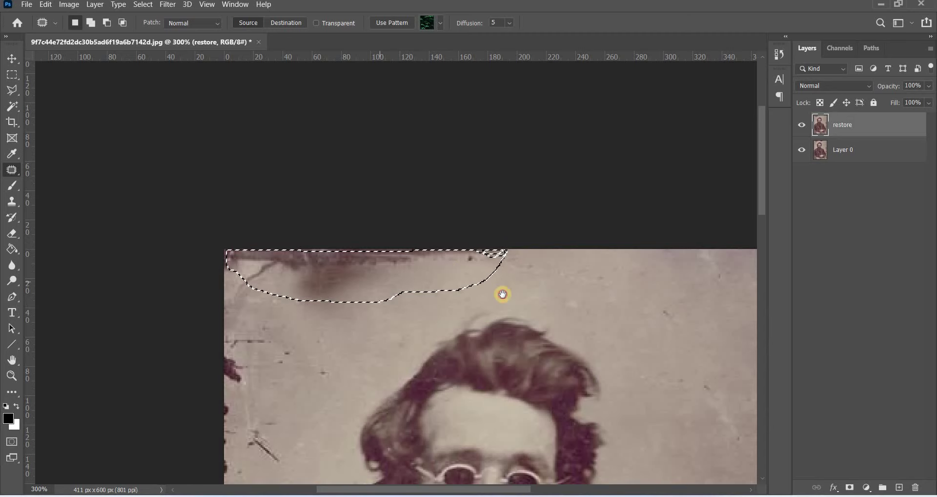
pyautogui.moveTo(448, 287)
pyautogui.mouseDown()
pyautogui.moveTo(471, 292)
pyautogui.moveTo(226, 249)
pyautogui.mouseUp()
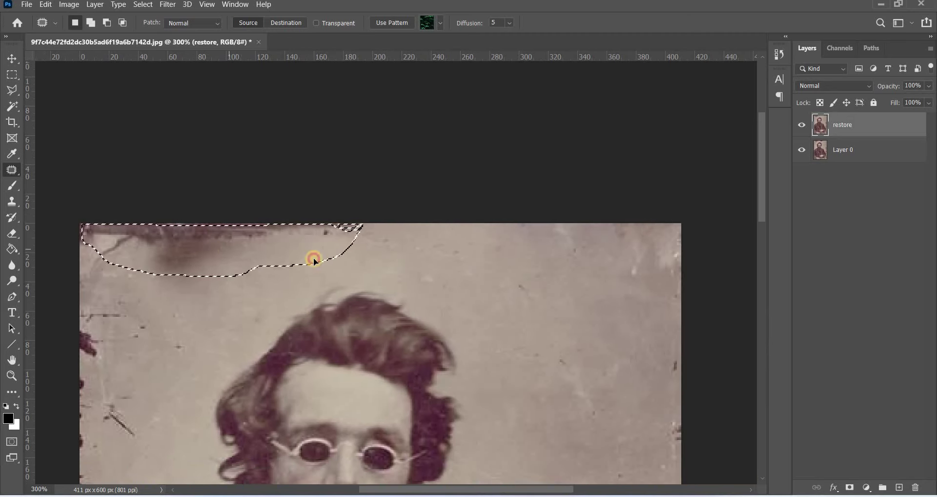
pyautogui.moveTo(505, 288); pyautogui.dragTo(530, 272)
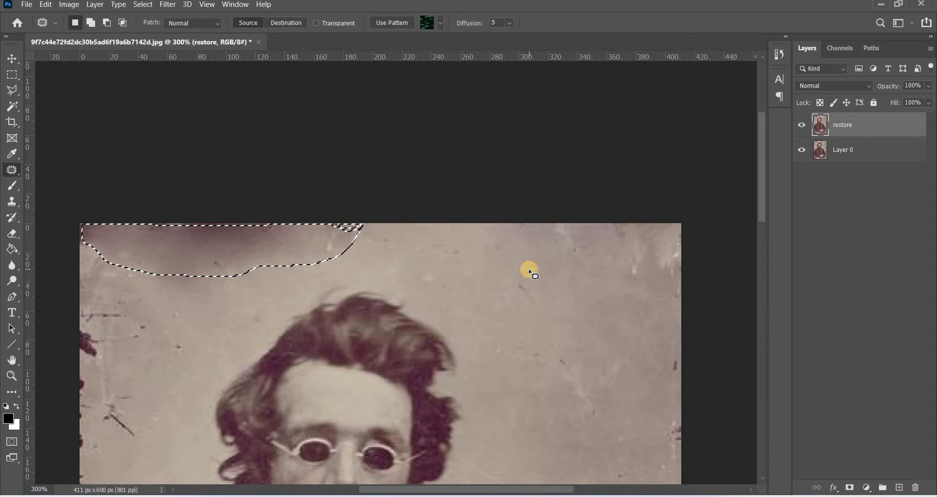
pyautogui.moveTo(255, 247)
pyautogui.mouseDown()
pyautogui.moveTo(561, 295)
pyautogui.moveTo(560, 286)
pyautogui.mouseUp()
pyautogui.hotkey('ctrl', 'd')
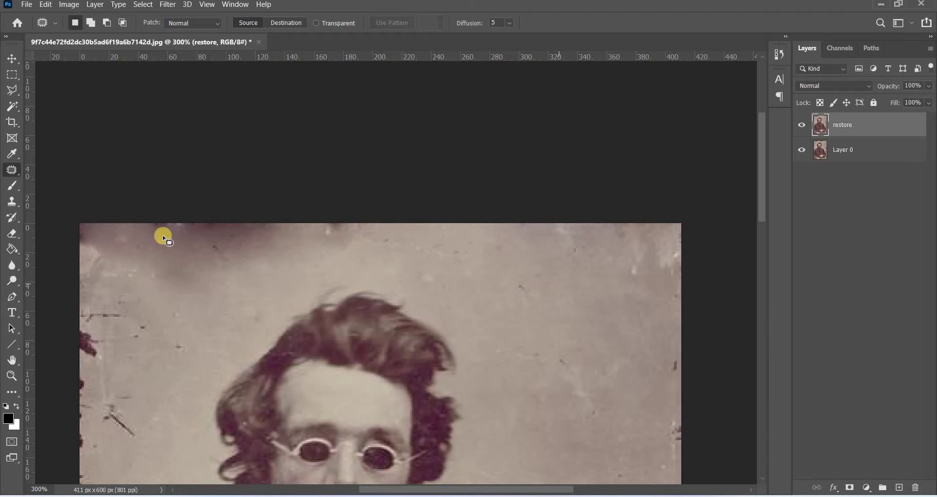
pyautogui.moveTo(316, 226); pyautogui.dragTo(67, 234)
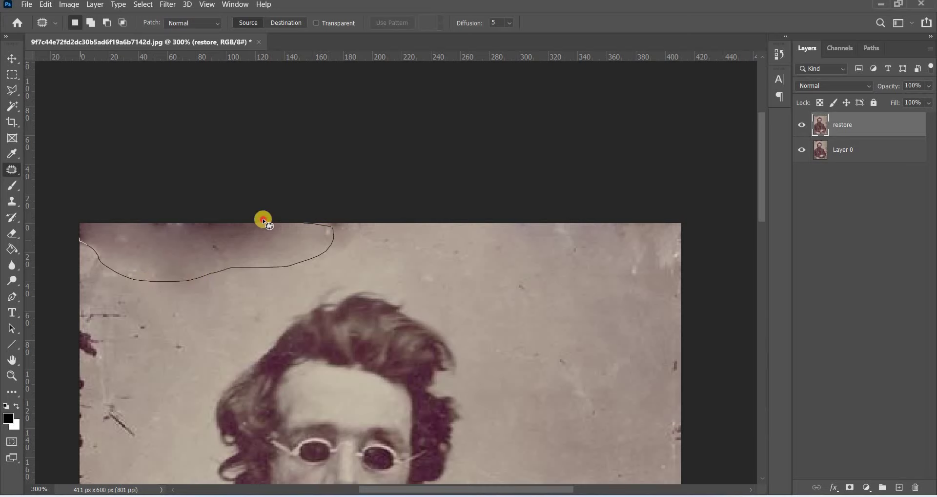
pyautogui.moveTo(67, 234); pyautogui.dragTo(200, 234)
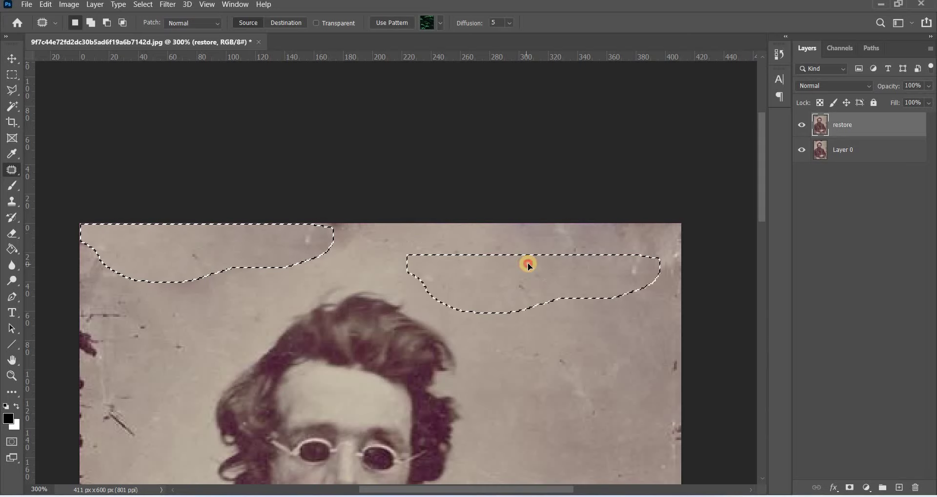
pyautogui.moveTo(528, 266)
pyautogui.mouseDown()
pyautogui.moveTo(372, 260)
pyautogui.moveTo(377, 224)
pyautogui.moveTo(555, 268)
pyautogui.mouseUp()
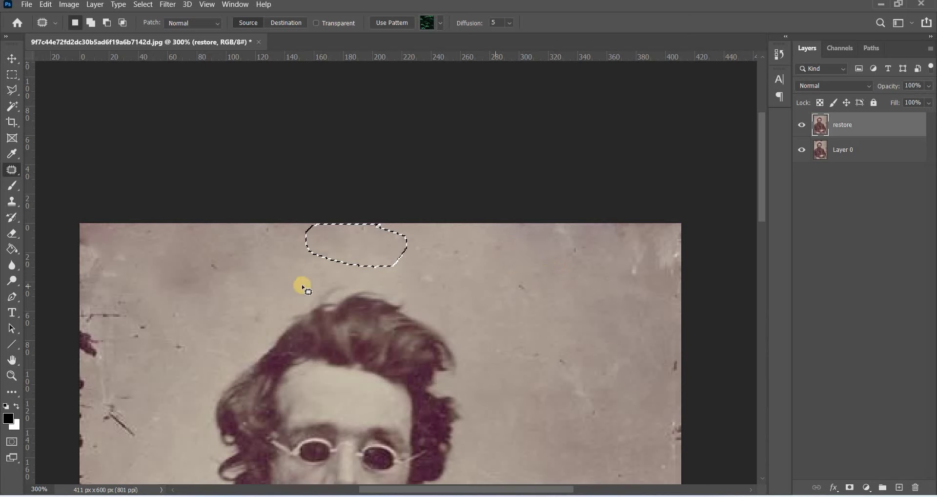
# Patch the damage and dark spots on the upper left edge with clean background.
pyautogui.hscroll(-5, 444, 226)
pyautogui.scroll(-2, 444, 226)
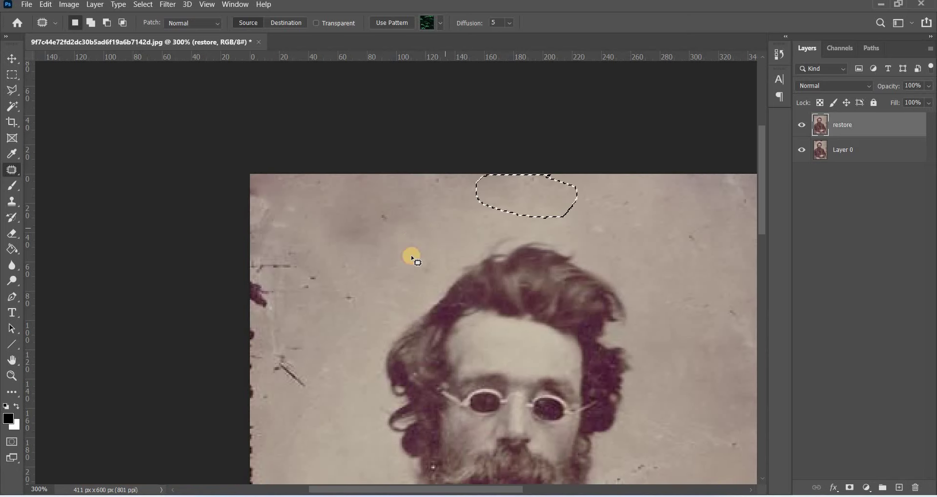
pyautogui.moveTo(233, 244)
pyautogui.mouseDown()
pyautogui.moveTo(332, 272)
pyautogui.moveTo(324, 334)
pyautogui.moveTo(295, 409)
pyautogui.moveTo(224, 380)
pyautogui.moveTo(250, 245)
pyautogui.mouseUp()
pyautogui.moveTo(300, 299); pyautogui.dragTo(704, 281)
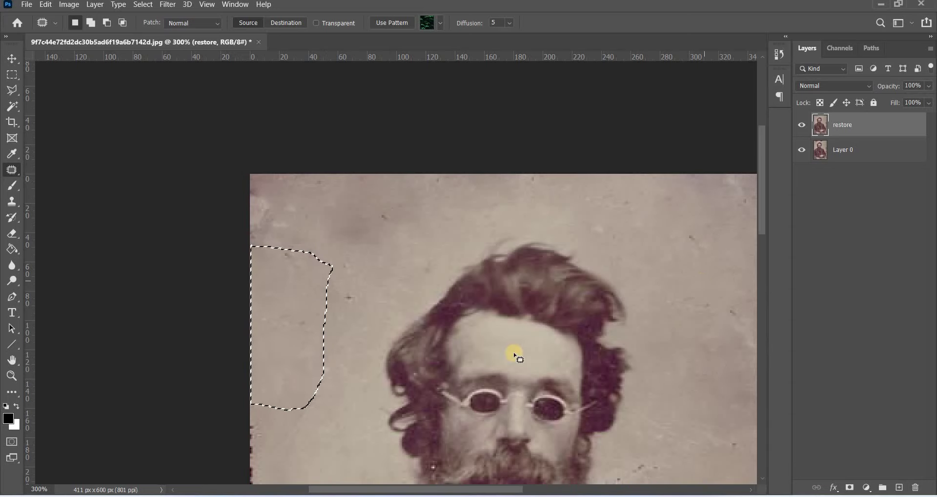
pyautogui.scroll(-5, 341, 198)
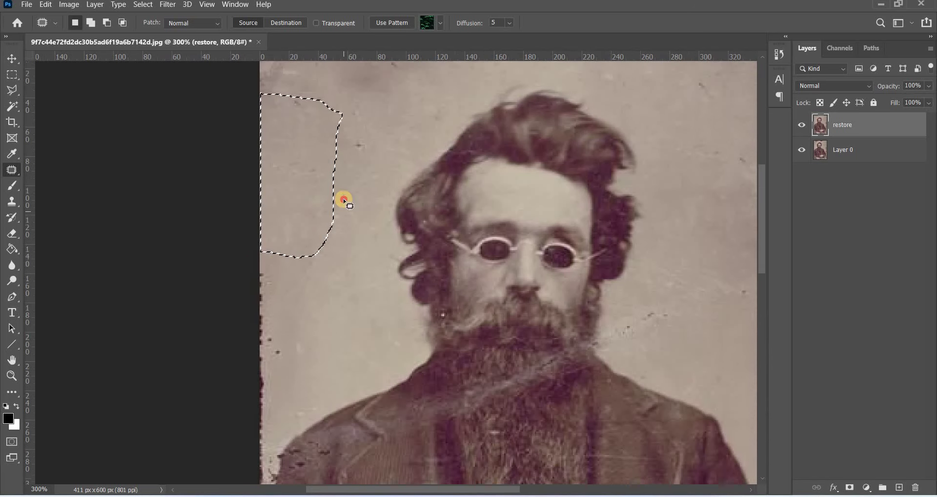
pyautogui.moveTo(244, 265)
pyautogui.mouseDown()
pyautogui.moveTo(241, 358)
pyautogui.moveTo(260, 261)
pyautogui.mouseUp()
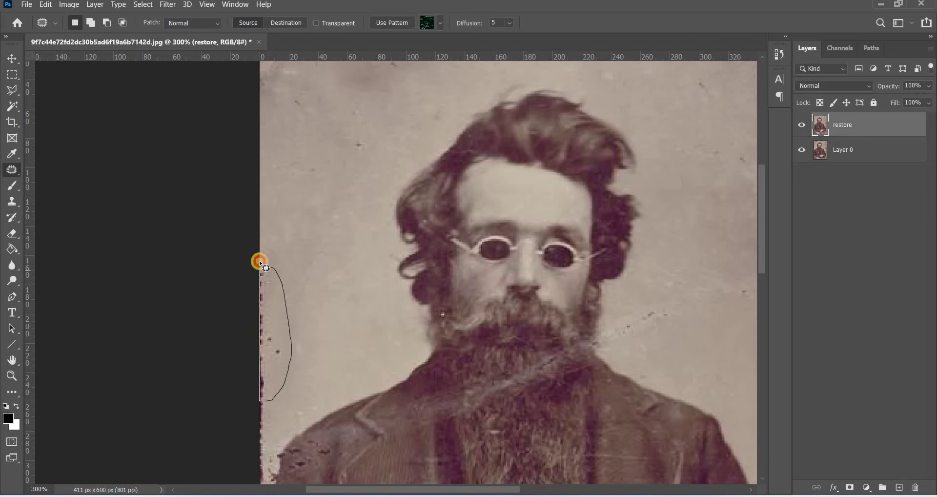
pyautogui.moveTo(273, 300); pyautogui.dragTo(342, 276)
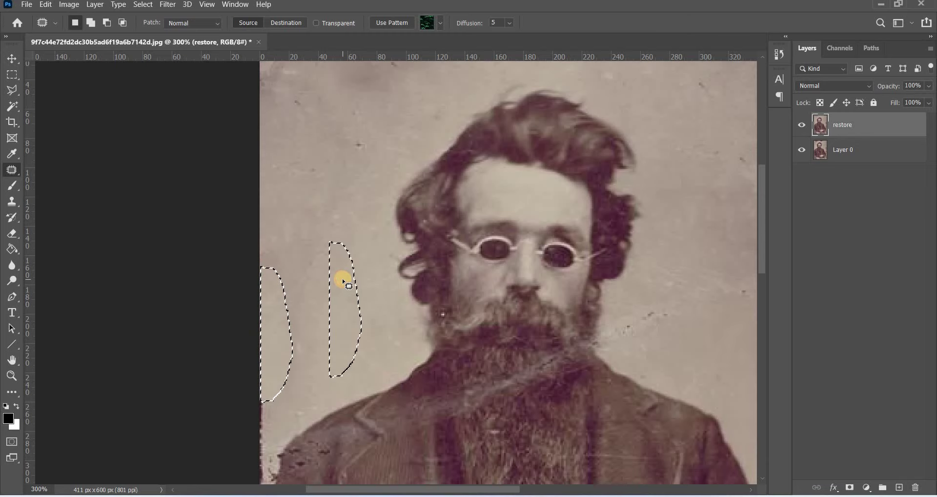
# Patch the stained strip further down the left edge with clean backdrop.
pyautogui.scroll(-3, 337, 193)
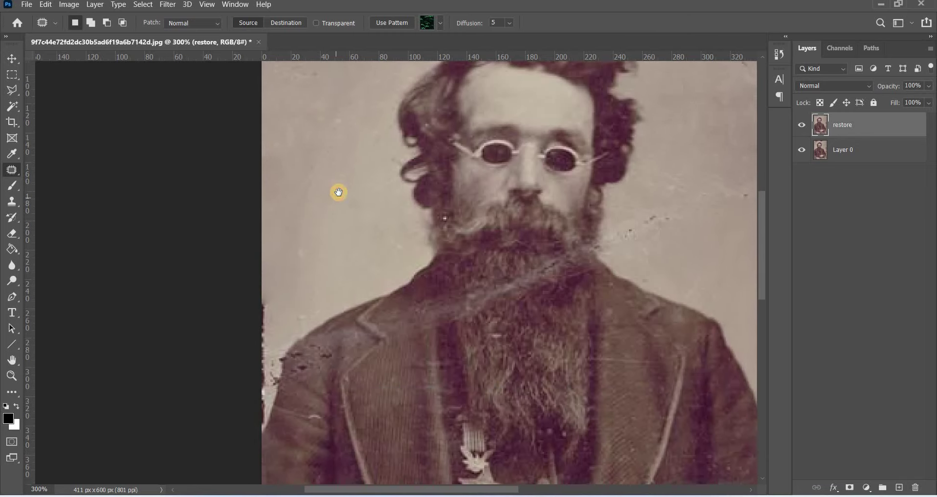
pyautogui.moveTo(265, 292)
pyautogui.mouseDown()
pyautogui.moveTo(278, 333)
pyautogui.moveTo(265, 379)
pyautogui.mouseUp()
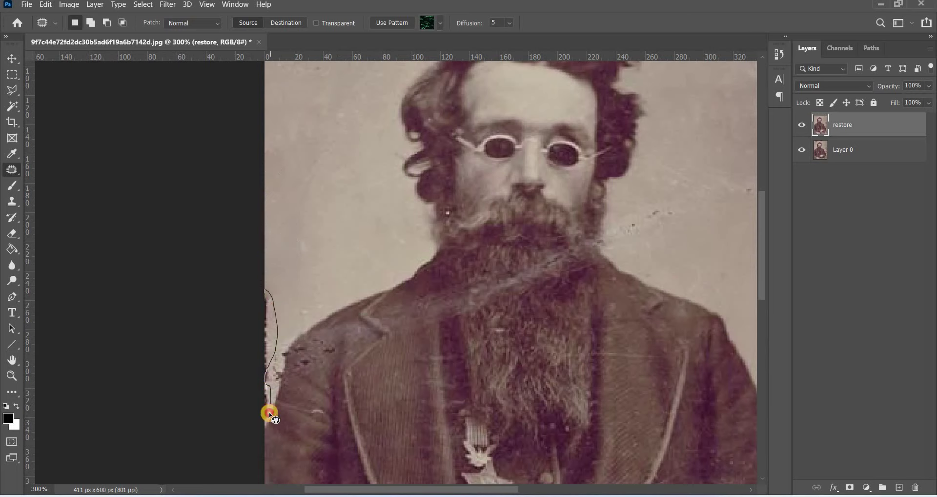
pyautogui.moveTo(258, 421); pyautogui.dragTo(257, 287)
pyautogui.moveTo(271, 322); pyautogui.dragTo(322, 186)
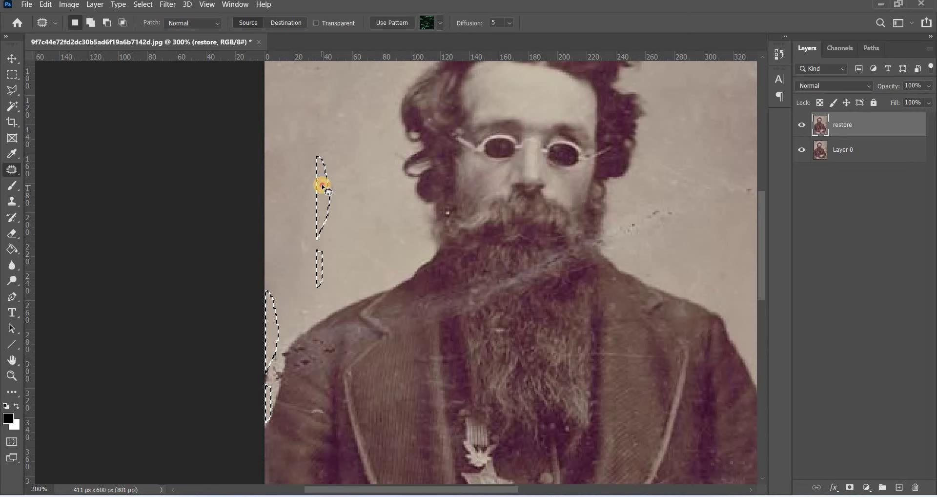
pyautogui.moveTo(322, 186); pyautogui.dragTo(322, 186)
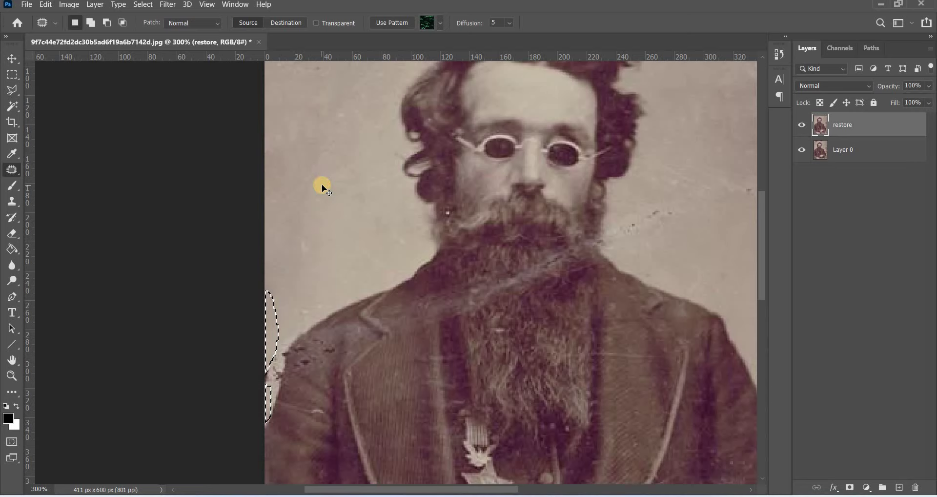
pyautogui.hotkey('ctrl', 'd')
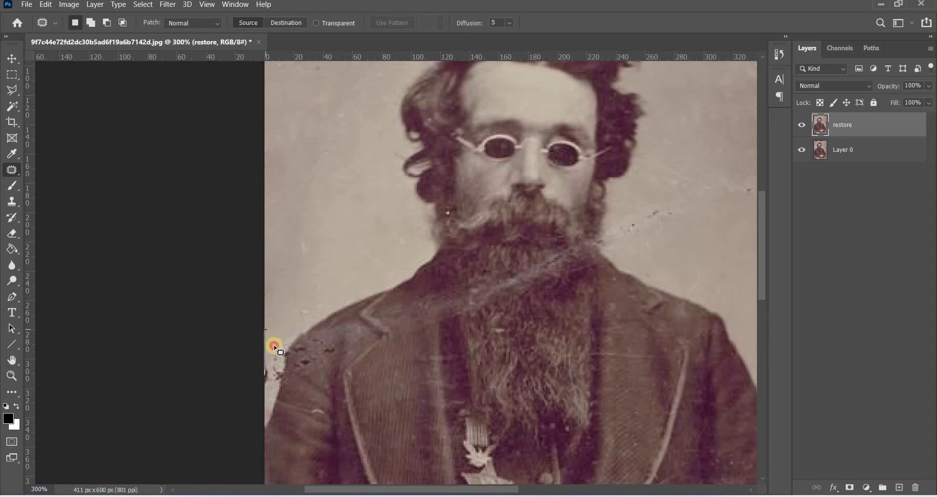
# Patch the small stains on the left background near the shoulder.
pyautogui.moveTo(272, 380)
pyautogui.mouseDown()
pyautogui.moveTo(259, 335)
pyautogui.moveTo(314, 218)
pyautogui.mouseUp()
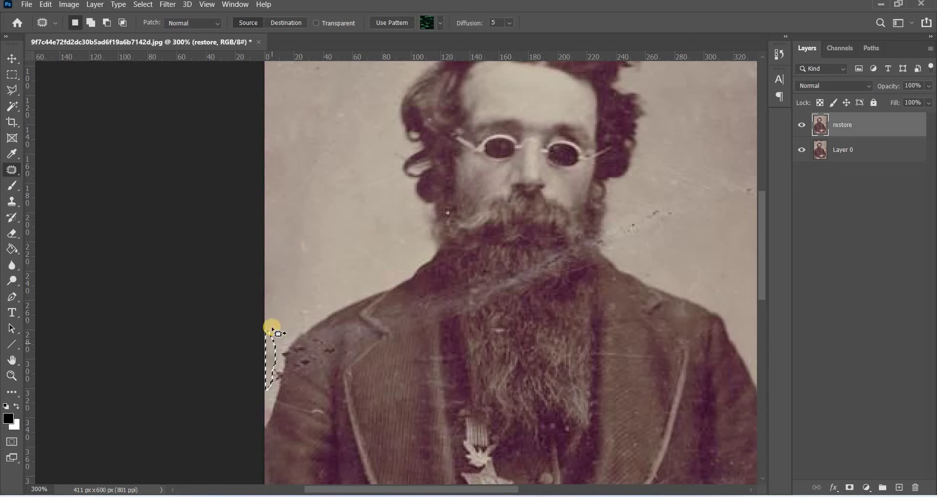
pyautogui.moveTo(272, 328); pyautogui.dragTo(273, 329)
pyautogui.click(278, 241)
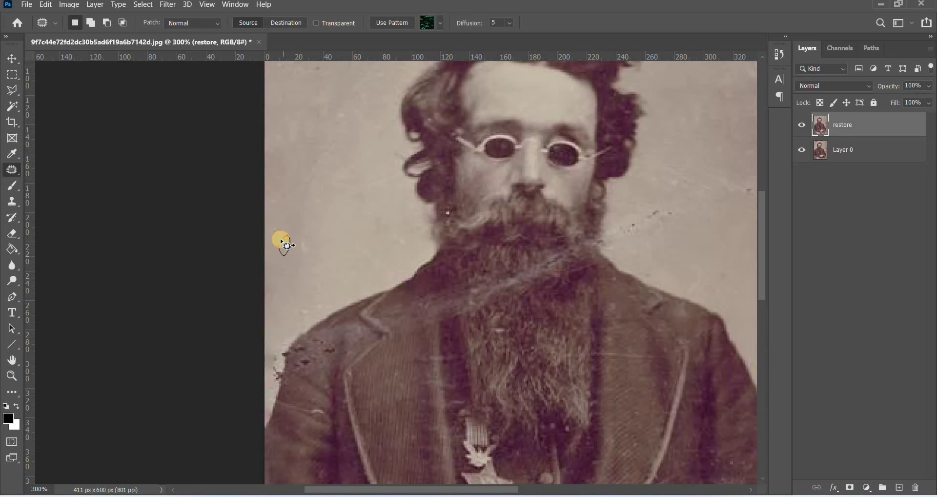
pyautogui.moveTo(282, 241); pyautogui.dragTo(284, 238)
pyautogui.moveTo(320, 236); pyautogui.dragTo(322, 236)
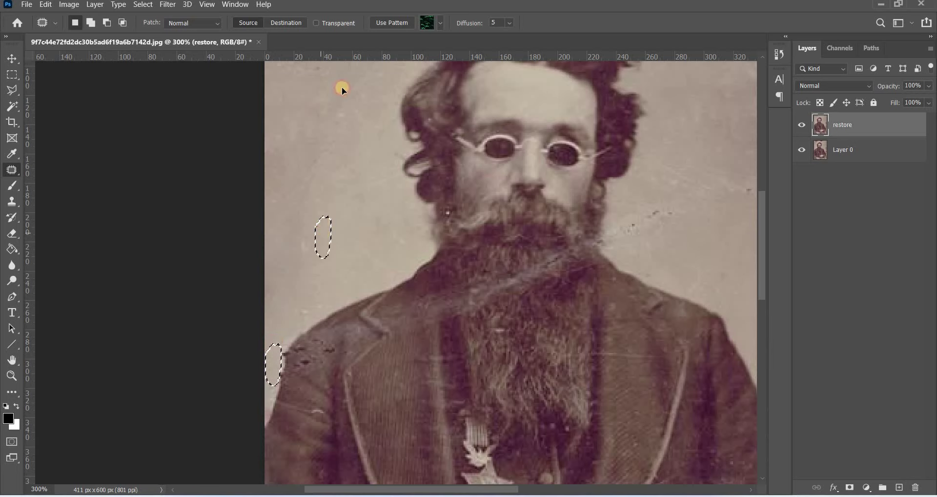
pyautogui.moveTo(343, 89)
pyautogui.mouseDown()
pyautogui.moveTo(706, 189)
pyautogui.moveTo(692, 188)
pyautogui.mouseUp()
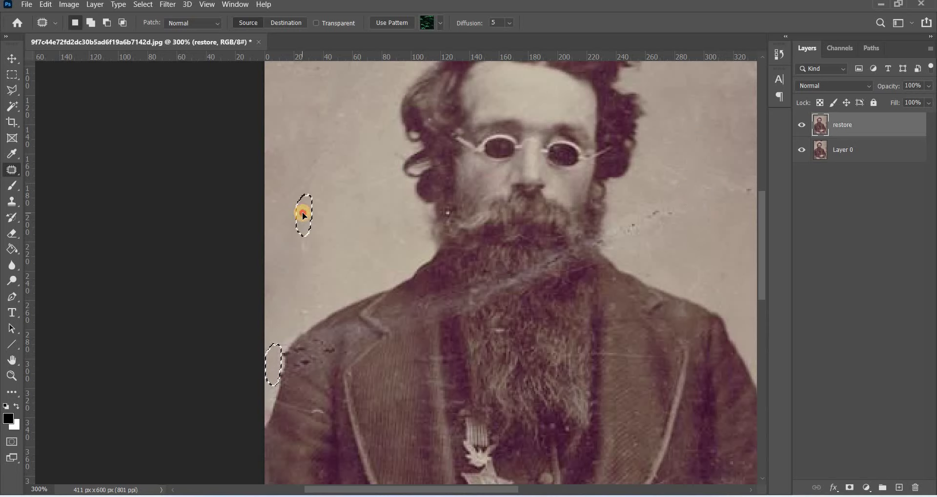
pyautogui.moveTo(303, 210); pyautogui.dragTo(276, 347)
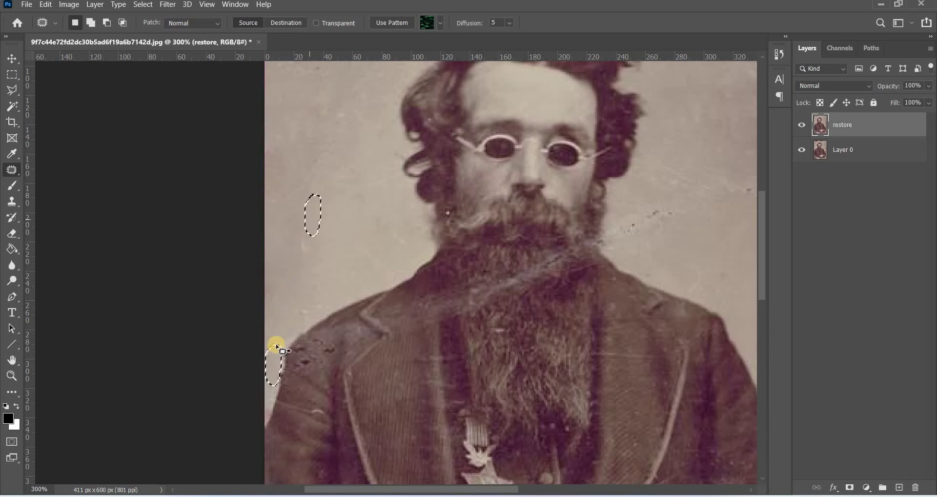
pyautogui.moveTo(306, 227); pyautogui.dragTo(307, 230)
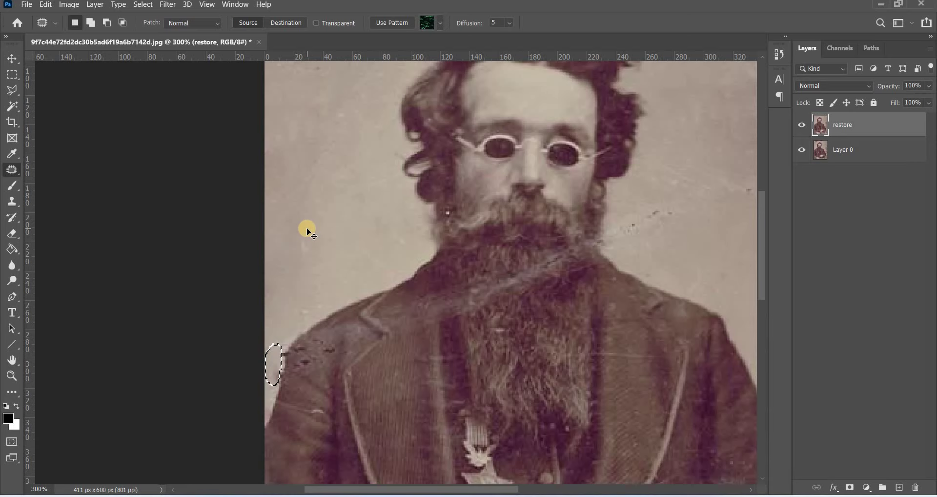
pyautogui.hotkey('ctrl', 'd')
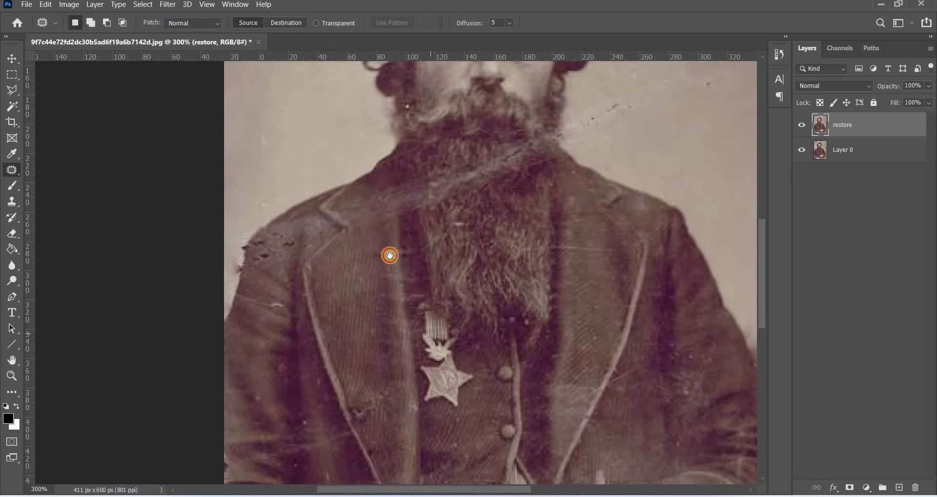
# Patch the blotches in the right background with clean backdrop.
pyautogui.moveTo(436, 419)
pyautogui.mouseDown()
pyautogui.moveTo(302, 487)
pyautogui.moveTo(94, 455)
pyautogui.mouseUp()
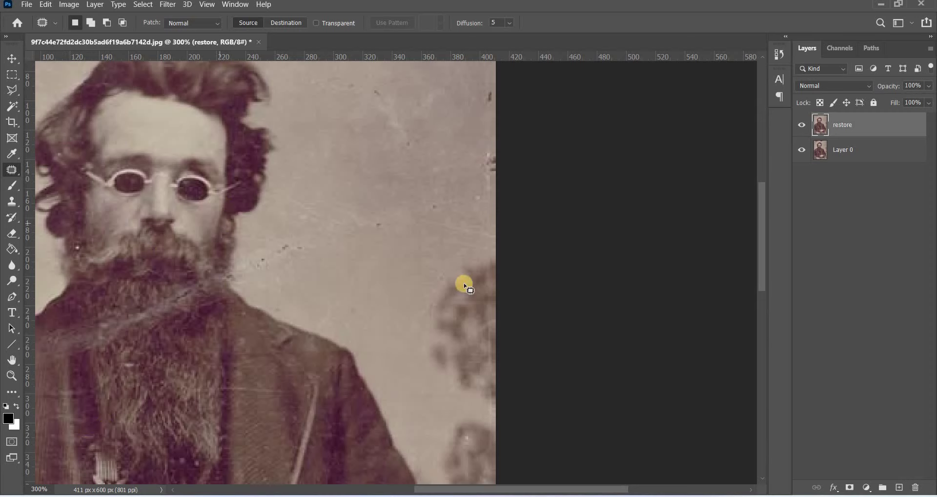
pyautogui.moveTo(438, 270)
pyautogui.mouseDown()
pyautogui.moveTo(508, 419)
pyautogui.moveTo(442, 264)
pyautogui.mouseUp()
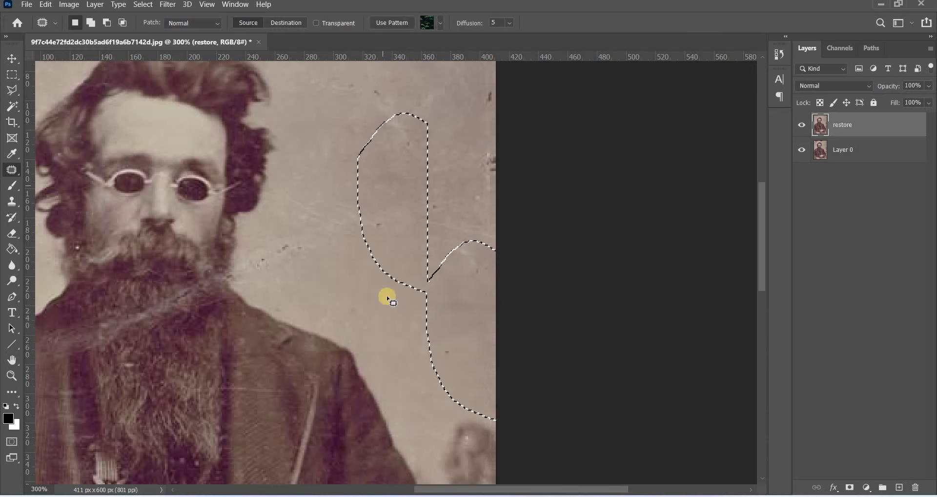
pyautogui.moveTo(454, 317); pyautogui.dragTo(387, 299)
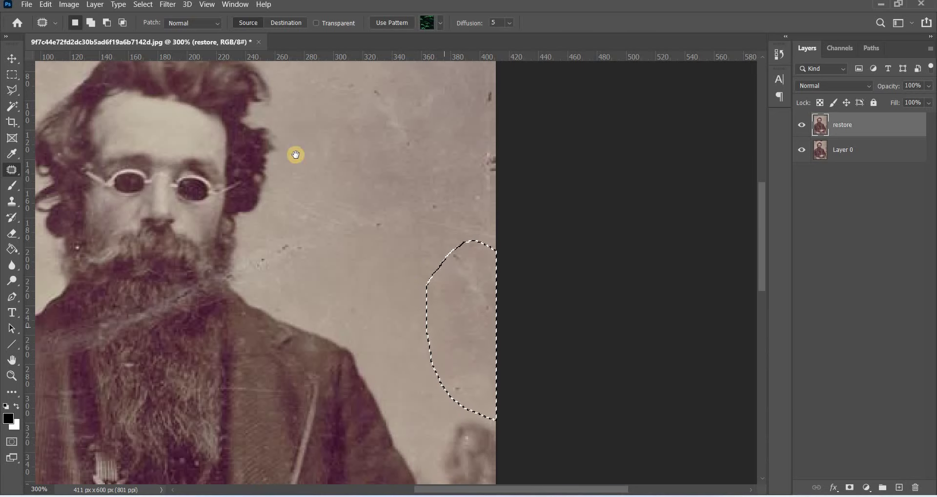
pyautogui.scroll(-5, 293, 146)
pyautogui.hscroll(5, 293, 147)
pyautogui.scroll(-1, 288, 244)
# Patch the blotched background beside the right shoulder, coat edge and sleeve.
pyautogui.moveTo(284, 258)
pyautogui.mouseDown()
pyautogui.moveTo(397, 414)
pyautogui.moveTo(355, 410)
pyautogui.moveTo(310, 374)
pyautogui.mouseUp()
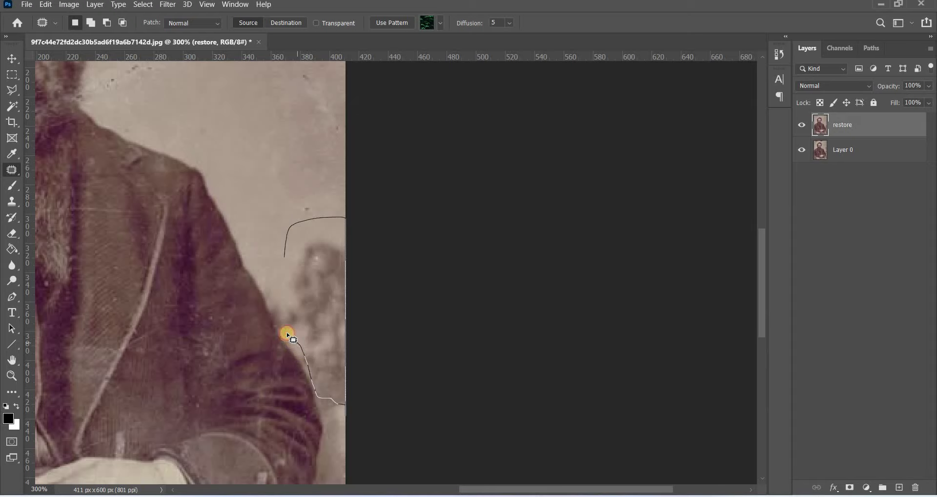
pyautogui.moveTo(281, 328); pyautogui.dragTo(276, 306)
pyautogui.moveTo(293, 230)
pyautogui.mouseDown()
pyautogui.moveTo(307, 293)
pyautogui.moveTo(245, 113)
pyautogui.mouseUp()
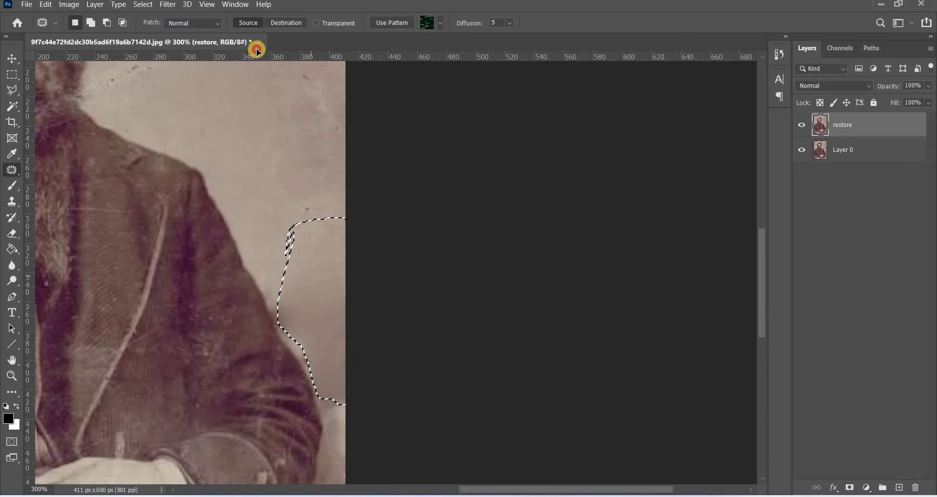
pyautogui.moveTo(257, 51); pyautogui.dragTo(326, 269)
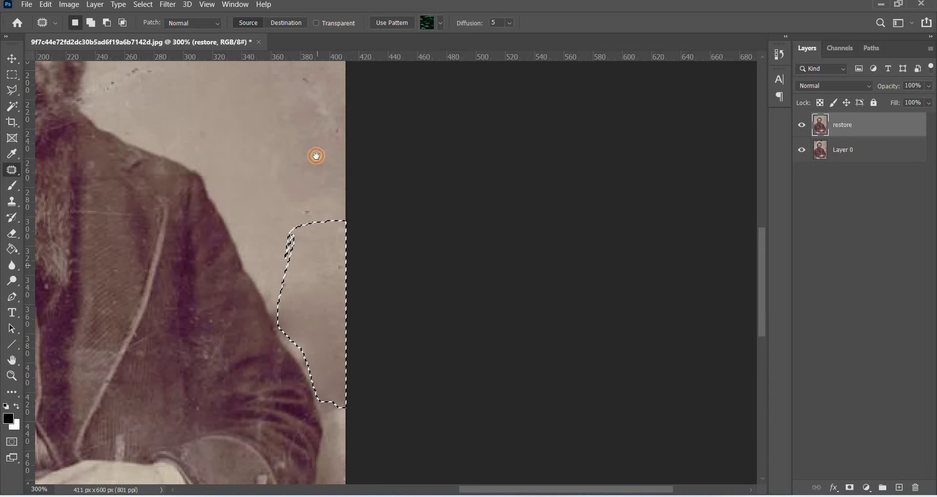
pyautogui.scroll(-3, 342, 270)
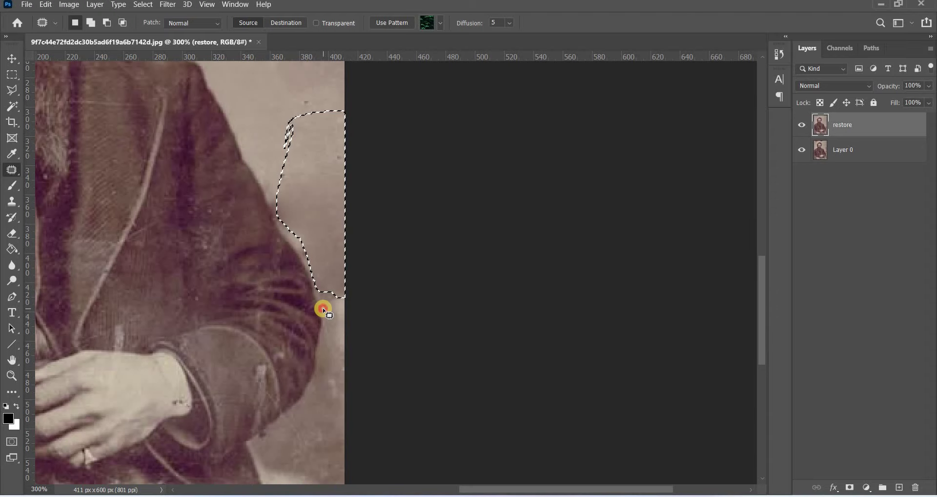
pyautogui.moveTo(324, 310)
pyautogui.mouseDown()
pyautogui.moveTo(344, 491)
pyautogui.moveTo(303, 487)
pyautogui.moveTo(255, 442)
pyautogui.moveTo(309, 388)
pyautogui.moveTo(322, 338)
pyautogui.mouseUp()
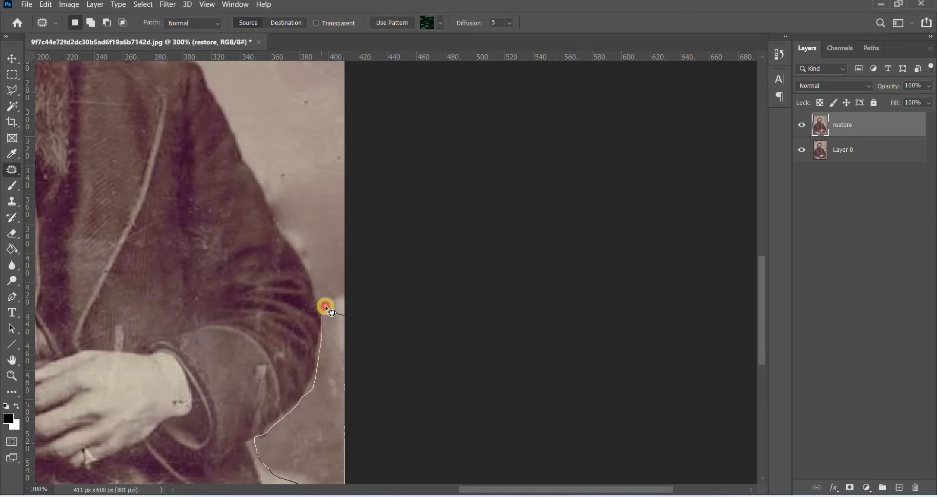
pyautogui.moveTo(326, 308); pyautogui.dragTo(345, 314)
pyautogui.moveTo(329, 362)
pyautogui.mouseDown()
pyautogui.moveTo(339, 197)
pyautogui.moveTo(312, 96)
pyautogui.moveTo(322, 58)
pyautogui.moveTo(337, 147)
pyautogui.mouseUp()
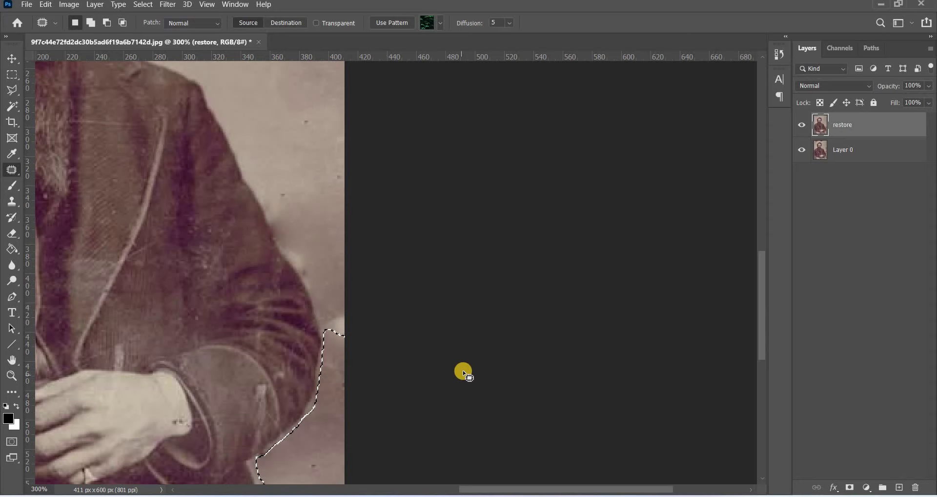
pyautogui.hotkey('ctrl', 'd')
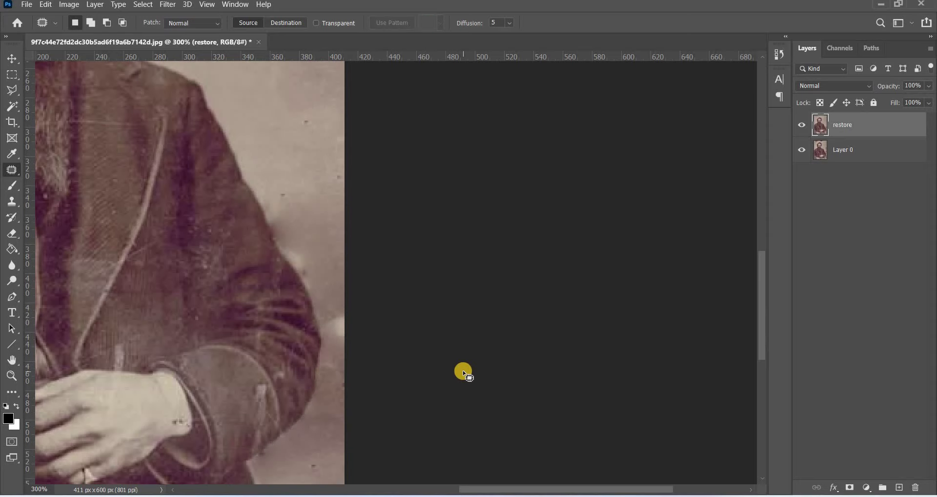
# Outline the blemish near the photo's lower-right corner for patching.
pyautogui.moveTo(565, 112)
pyautogui.mouseDown()
pyautogui.moveTo(651, 175)
pyautogui.moveTo(641, 213)
pyautogui.moveTo(548, 168)
pyautogui.mouseUp()
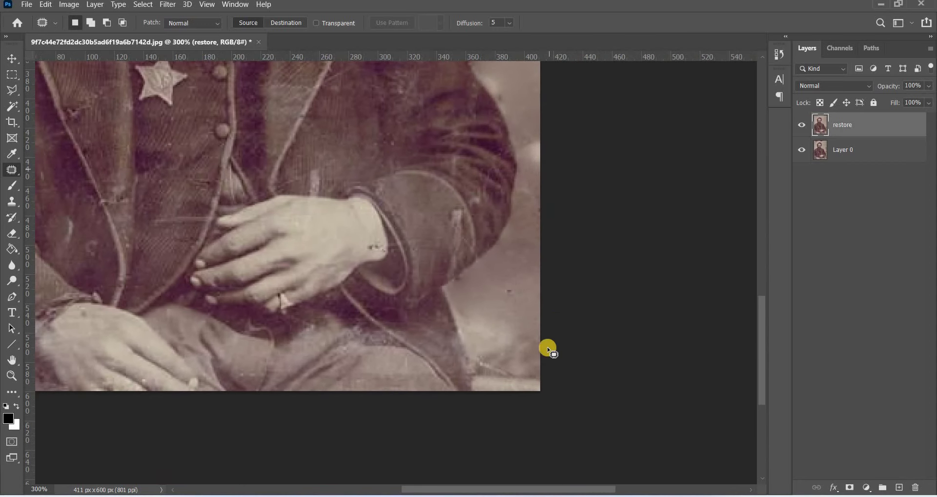
pyautogui.moveTo(477, 363)
pyautogui.mouseDown()
pyautogui.moveTo(481, 329)
pyautogui.moveTo(535, 360)
pyautogui.moveTo(521, 395)
pyautogui.moveTo(489, 386)
pyautogui.mouseUp()
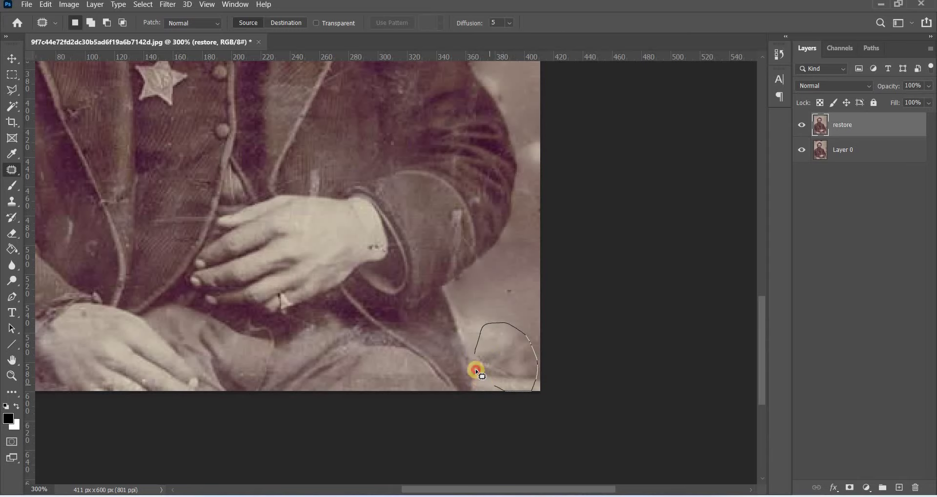
pyautogui.moveTo(477, 347); pyautogui.dragTo(477, 350)
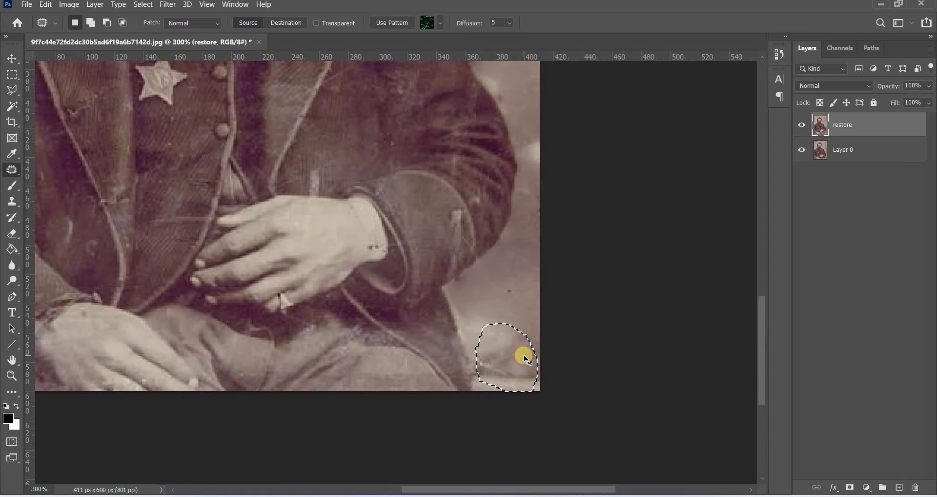
pyautogui.hotkey('ctrl', '-')
pyautogui.hotkey('ctrl', '-')
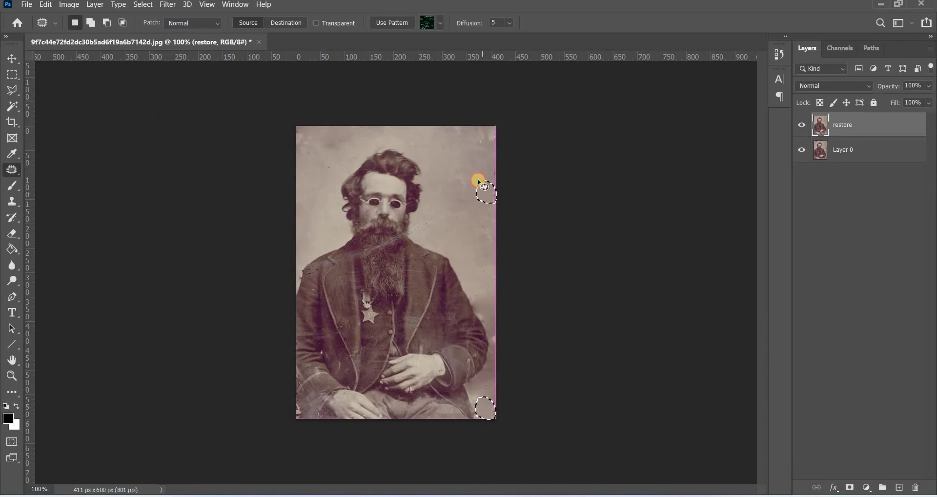
# Patch the worn top-left corner of the background, then view at 200%.
pyautogui.moveTo(299, 164)
pyautogui.mouseDown()
pyautogui.moveTo(318, 130)
pyautogui.moveTo(458, 156)
pyautogui.mouseUp()
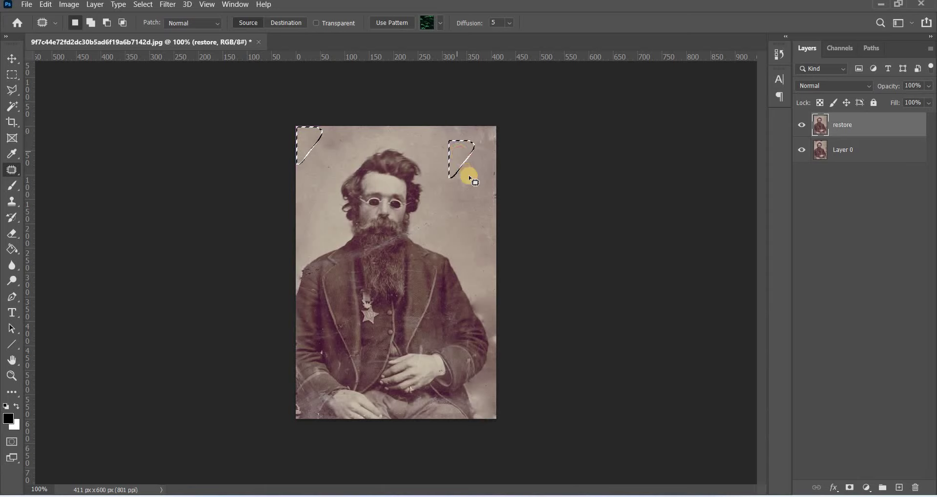
pyautogui.hotkey('ctrl', 'd')
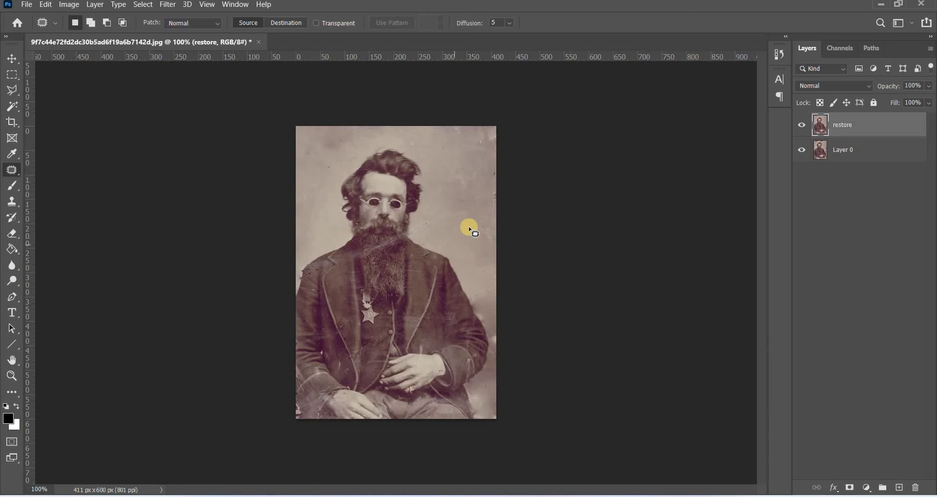
pyautogui.hotkey('ctrl', '+')
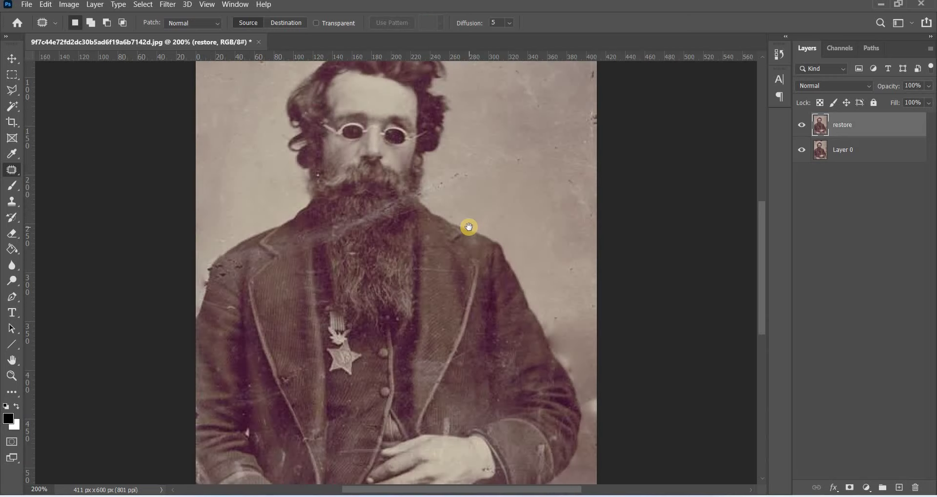
# Patch the top-right corner and the right-edge blemish with cleaner background.
pyautogui.hscroll(5, 381, 354)
pyautogui.scroll(3, 390, 278)
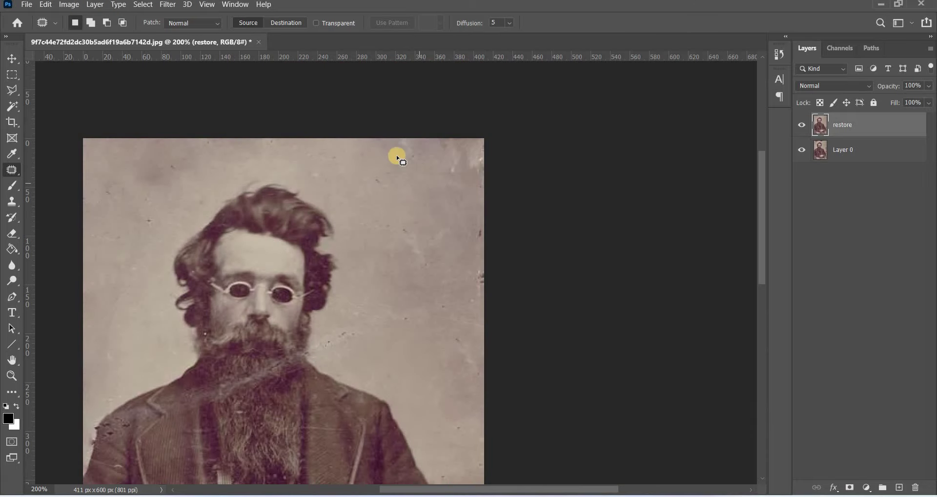
pyautogui.moveTo(389, 145)
pyautogui.mouseDown()
pyautogui.moveTo(386, 135)
pyautogui.moveTo(389, 143)
pyautogui.mouseUp()
pyautogui.moveTo(433, 162)
pyautogui.mouseDown()
pyautogui.moveTo(410, 250)
pyautogui.moveTo(439, 235)
pyautogui.moveTo(459, 266)
pyautogui.moveTo(462, 213)
pyautogui.mouseUp()
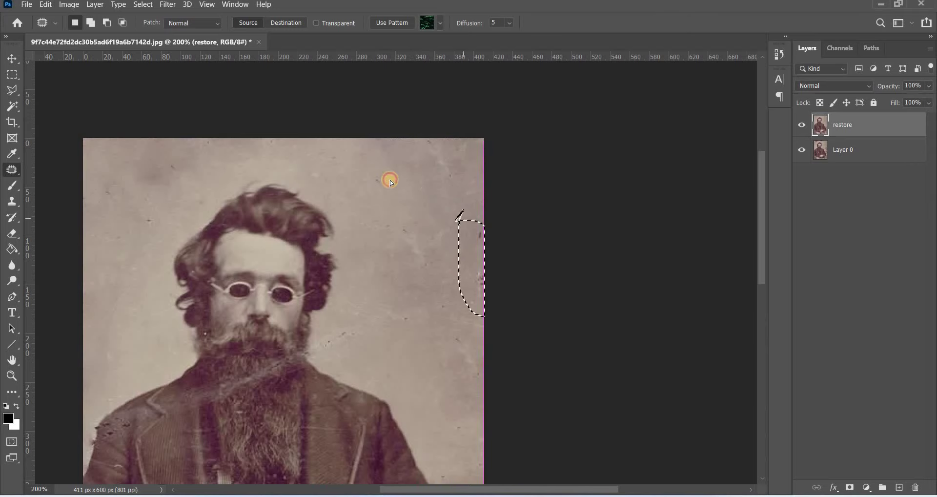
pyautogui.moveTo(469, 254); pyautogui.dragTo(411, 226)
pyautogui.click(411, 226)
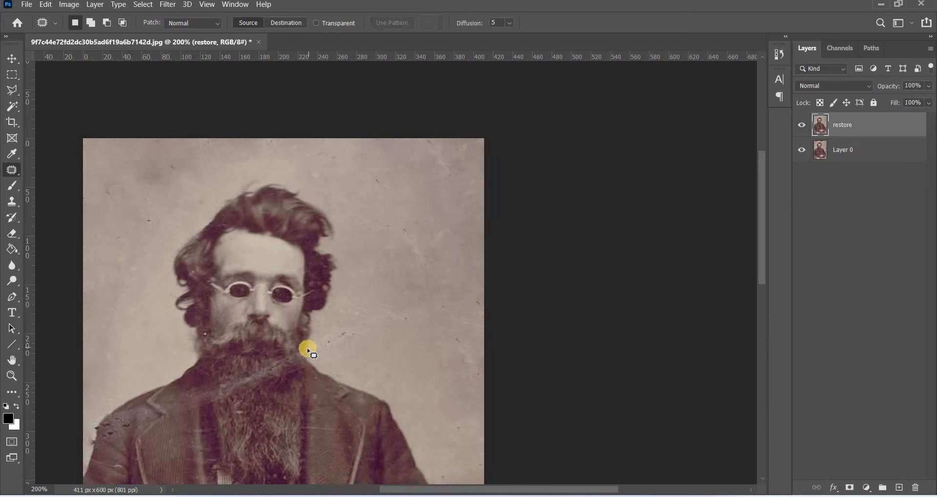
# Patch the dust specks beside the beard with clean background texture.
pyautogui.moveTo(308, 350); pyautogui.dragTo(323, 361)
pyautogui.moveTo(322, 337)
pyautogui.mouseDown()
pyautogui.moveTo(405, 256)
pyautogui.moveTo(394, 272)
pyautogui.moveTo(430, 209)
pyautogui.mouseUp()
pyautogui.click(379, 299)
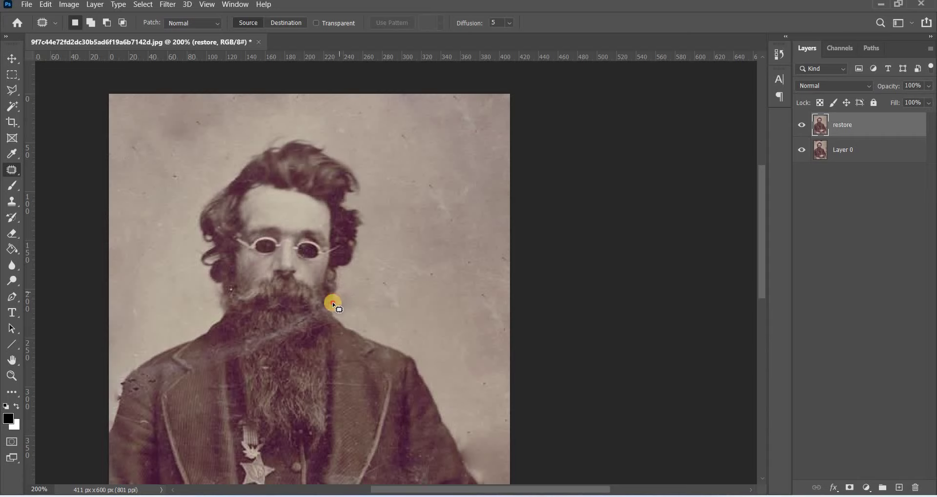
pyautogui.moveTo(333, 304)
pyautogui.mouseDown()
pyautogui.moveTo(347, 314)
pyautogui.moveTo(348, 291)
pyautogui.moveTo(428, 306)
pyautogui.mouseUp()
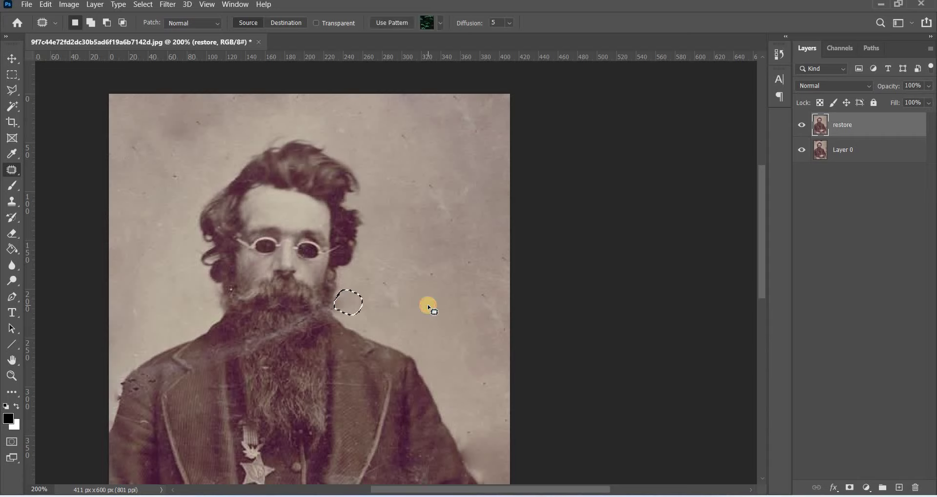
pyautogui.click(416, 328)
pyautogui.hotkey('ctrl', 'd')
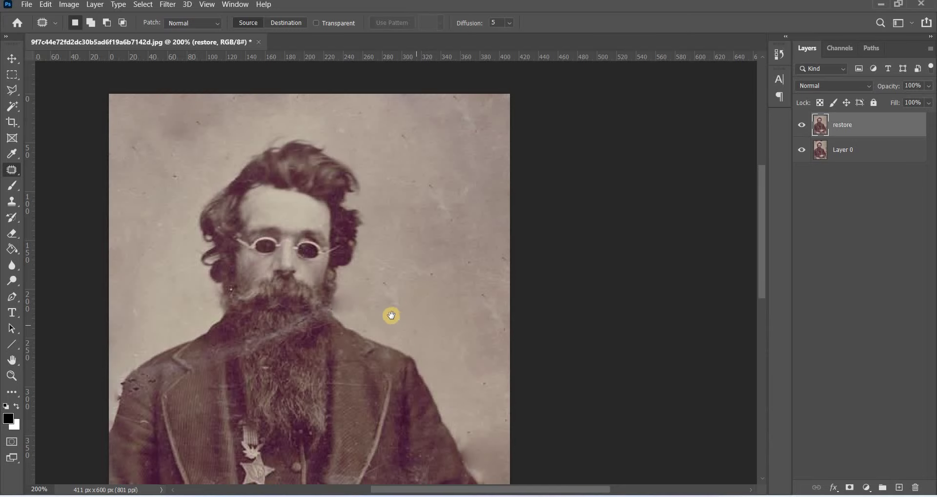
# Patch the left-shoulder spot with clean coat texture, then outline the beard crease.
pyautogui.scroll(-3, 466, 256)
pyautogui.hscroll(-3, 466, 256)
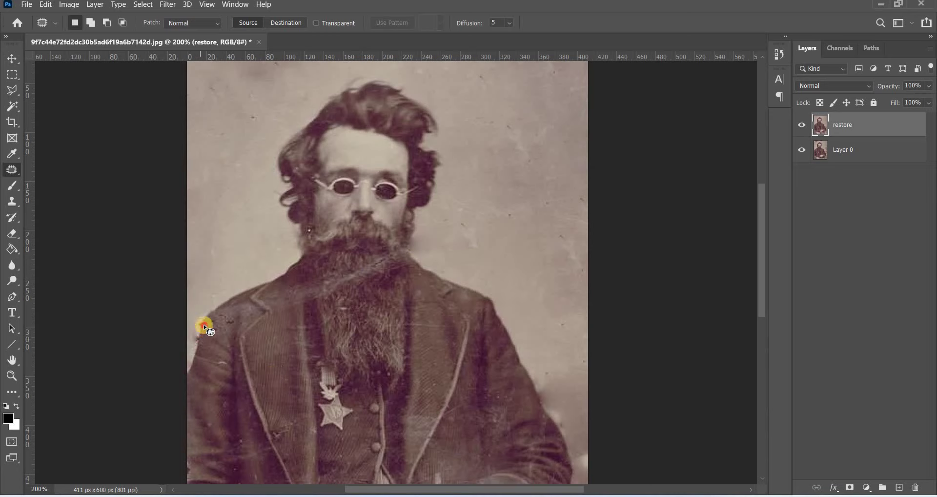
pyautogui.moveTo(214, 313)
pyautogui.mouseDown()
pyautogui.moveTo(279, 344)
pyautogui.moveTo(293, 376)
pyautogui.mouseUp()
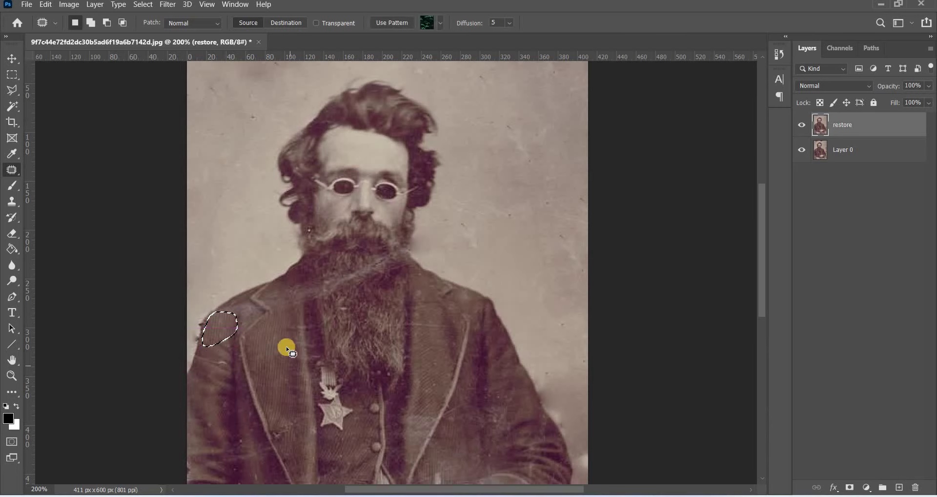
pyautogui.moveTo(227, 308)
pyautogui.mouseDown()
pyautogui.moveTo(254, 307)
pyautogui.moveTo(219, 311)
pyautogui.moveTo(291, 320)
pyautogui.moveTo(272, 309)
pyautogui.moveTo(272, 293)
pyautogui.moveTo(241, 326)
pyautogui.moveTo(232, 309)
pyautogui.moveTo(243, 318)
pyautogui.mouseUp()
pyautogui.click(256, 306)
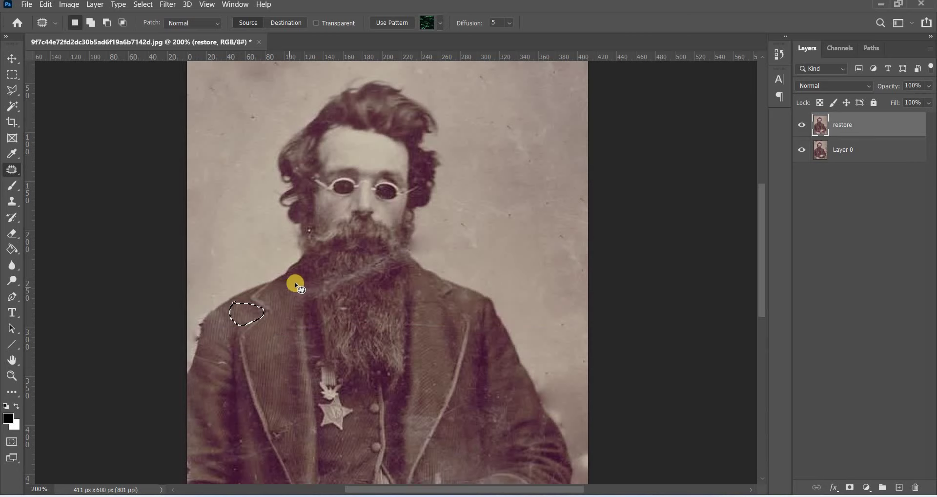
pyautogui.moveTo(307, 279)
pyautogui.mouseDown()
pyautogui.moveTo(328, 280)
pyautogui.moveTo(319, 288)
pyautogui.moveTo(332, 299)
pyautogui.moveTo(335, 276)
pyautogui.moveTo(394, 252)
pyautogui.moveTo(336, 272)
pyautogui.moveTo(356, 317)
pyautogui.mouseUp()
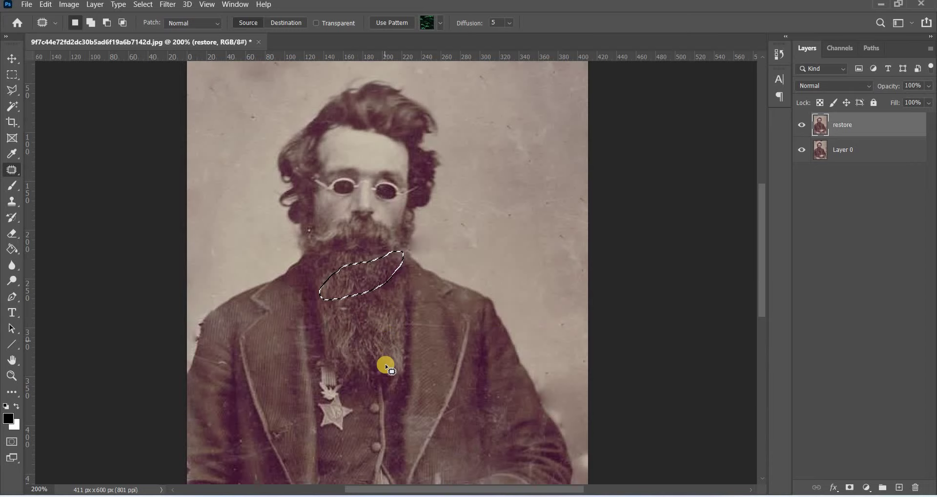
# Patch the white scratch beside the coat buttons with clean fabric in two passes.
pyautogui.scroll(-5, 395, 234)
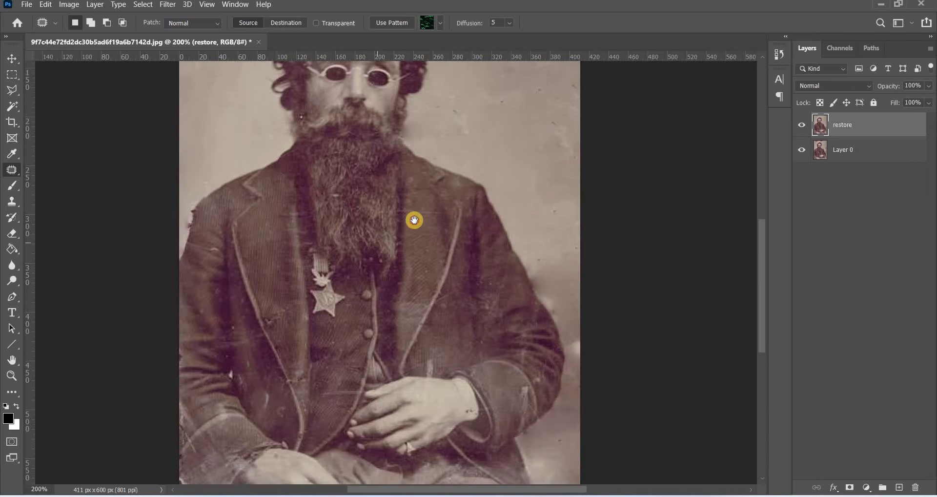
pyautogui.hscroll(-1, 410, 230)
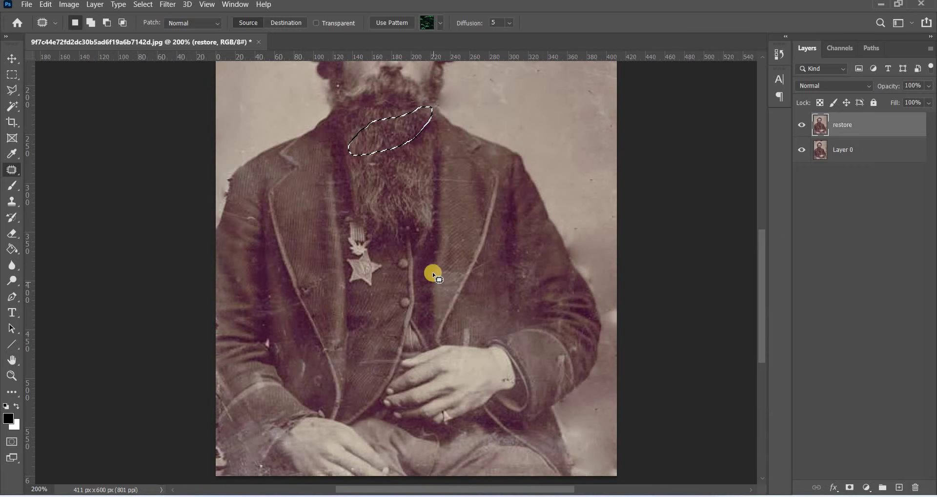
pyautogui.moveTo(432, 274); pyautogui.dragTo(457, 299)
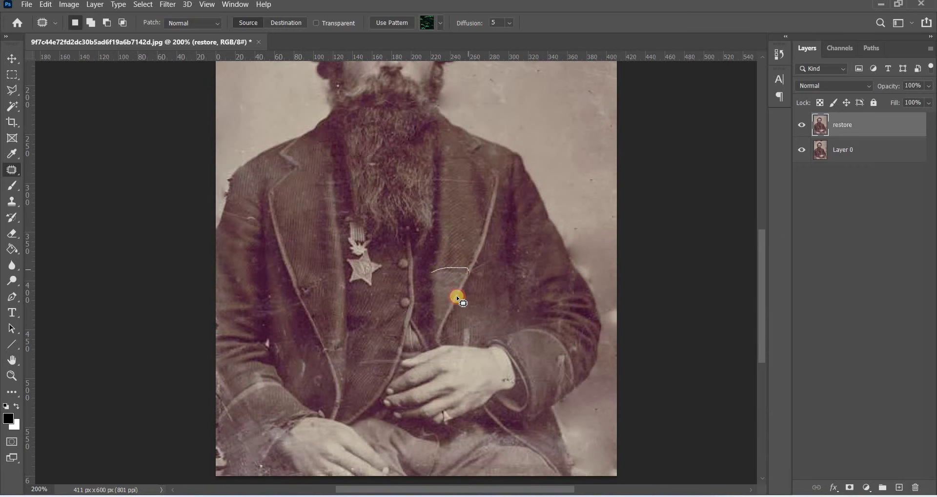
pyautogui.moveTo(443, 316)
pyautogui.mouseDown()
pyautogui.moveTo(435, 275)
pyautogui.moveTo(467, 203)
pyautogui.mouseUp()
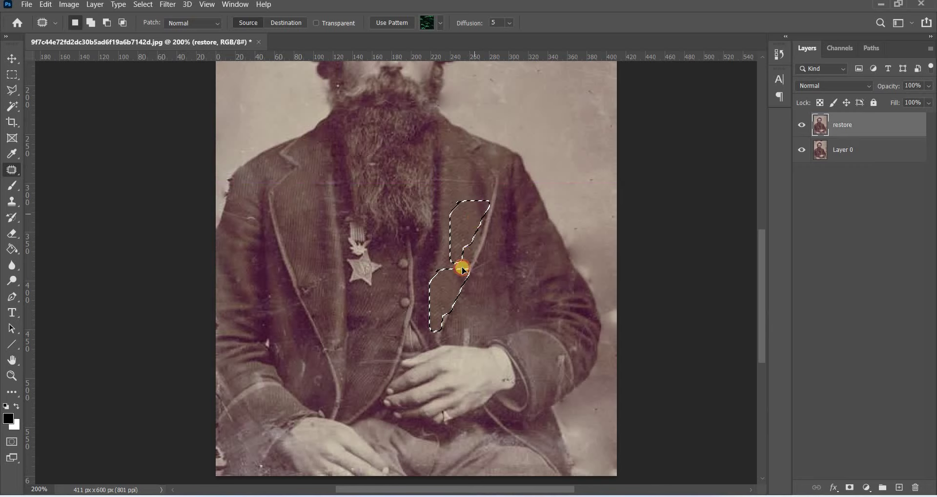
pyautogui.moveTo(473, 208); pyautogui.dragTo(458, 274)
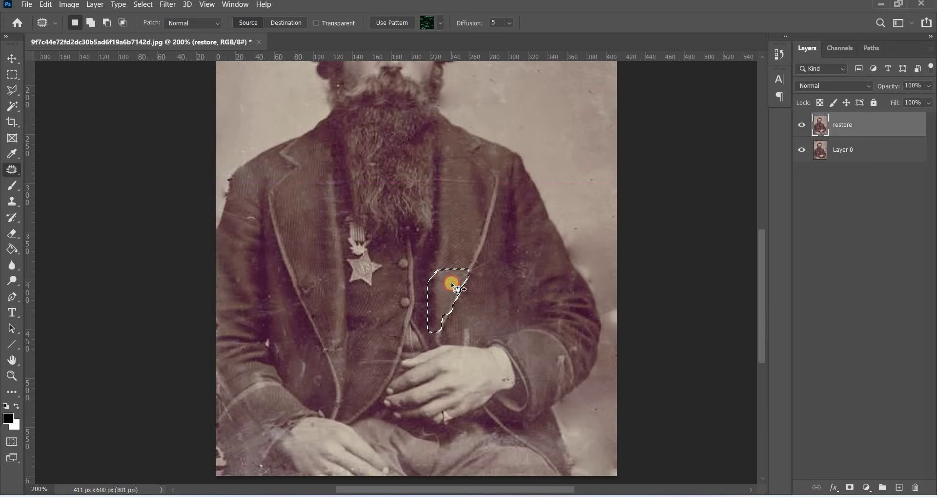
pyautogui.hotkey('ctrl', 'd')
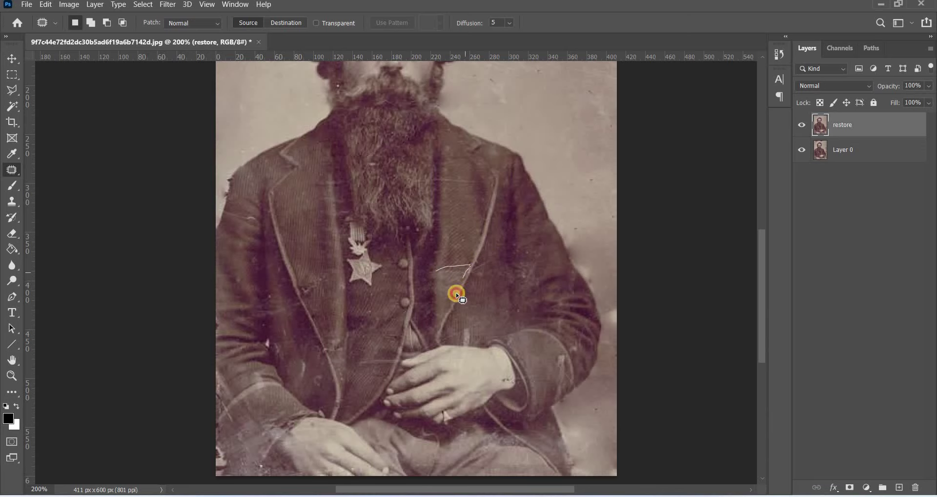
pyautogui.moveTo(446, 315); pyautogui.dragTo(439, 322)
pyautogui.moveTo(453, 285); pyautogui.dragTo(439, 270)
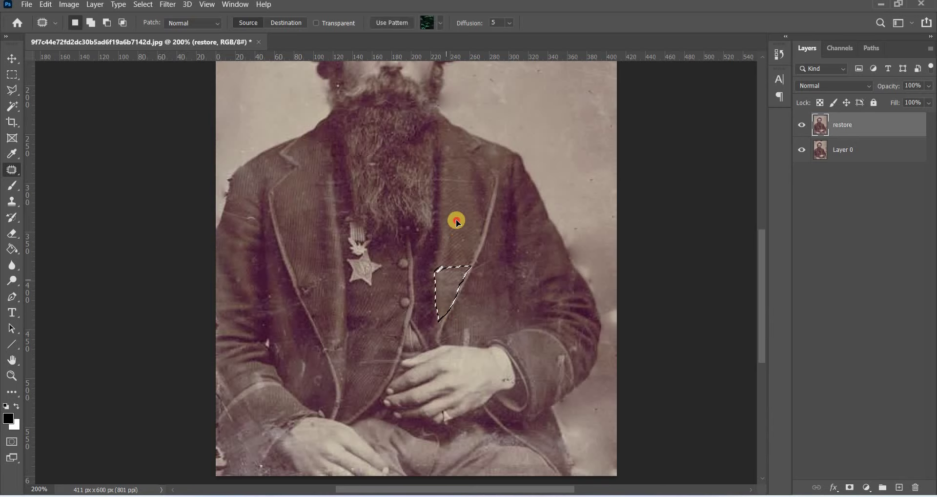
pyautogui.click(474, 250)
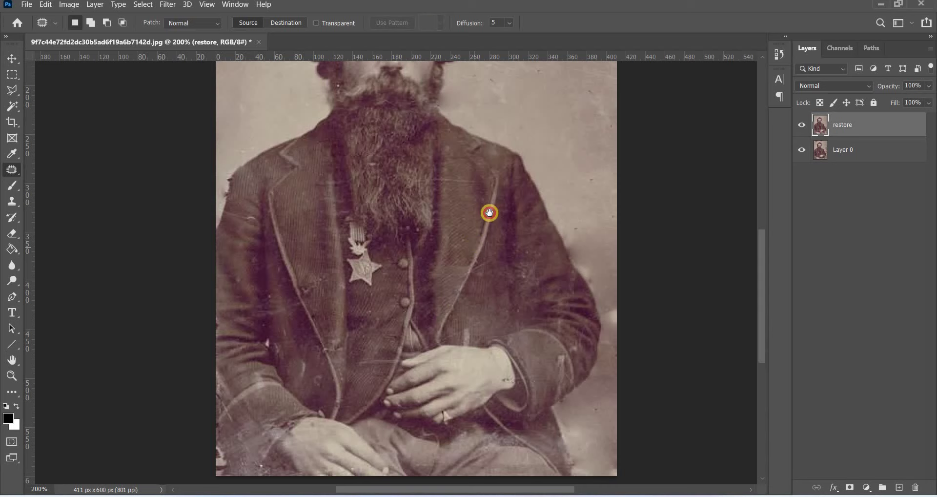
# Patch the worn spots on the right and left coat cuffs with clean fabric.
pyautogui.scroll(-2, 488, 211)
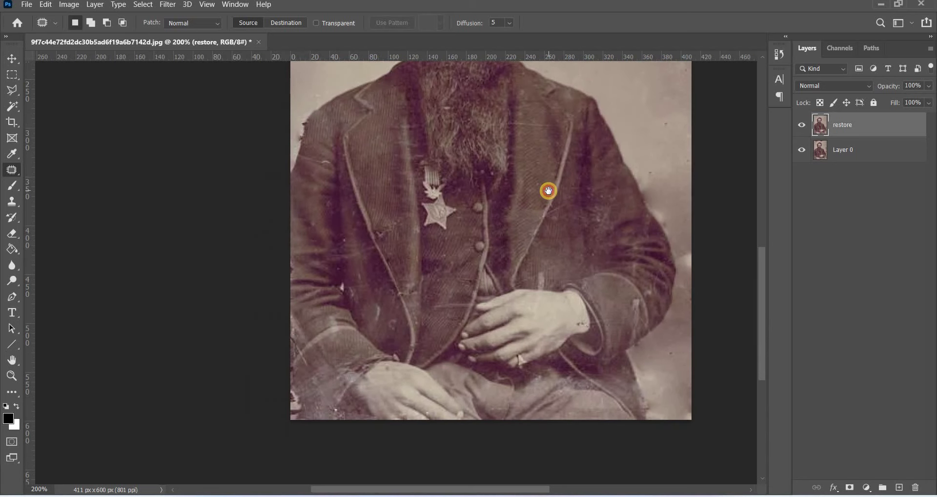
pyautogui.moveTo(548, 190)
pyautogui.mouseDown()
pyautogui.moveTo(320, 218)
pyautogui.moveTo(334, 177)
pyautogui.mouseUp()
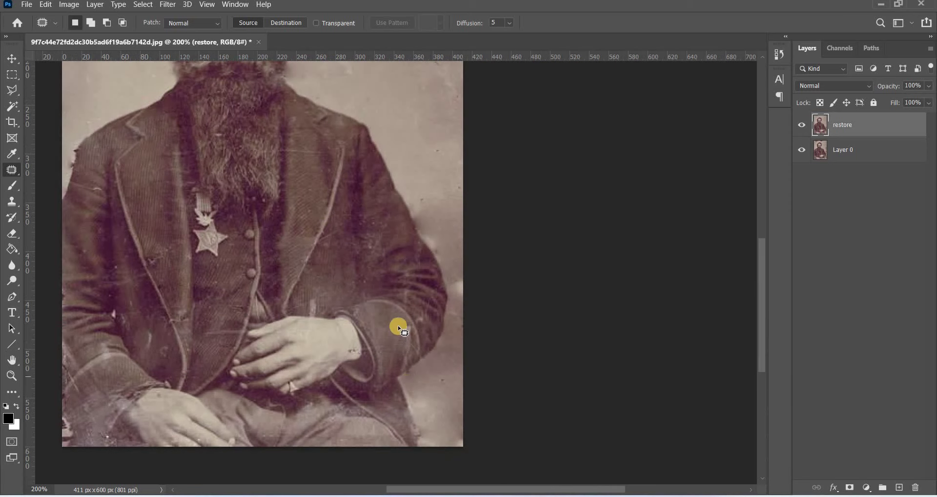
pyautogui.moveTo(415, 339)
pyautogui.mouseDown()
pyautogui.moveTo(412, 363)
pyautogui.moveTo(396, 337)
pyautogui.mouseUp()
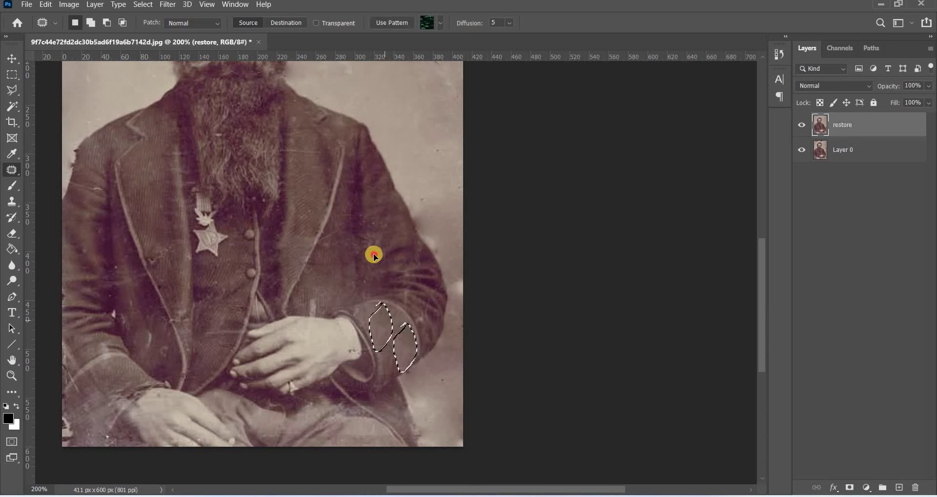
pyautogui.moveTo(401, 340)
pyautogui.mouseDown()
pyautogui.moveTo(380, 211)
pyautogui.moveTo(380, 316)
pyautogui.moveTo(112, 375)
pyautogui.moveTo(122, 375)
pyautogui.mouseUp()
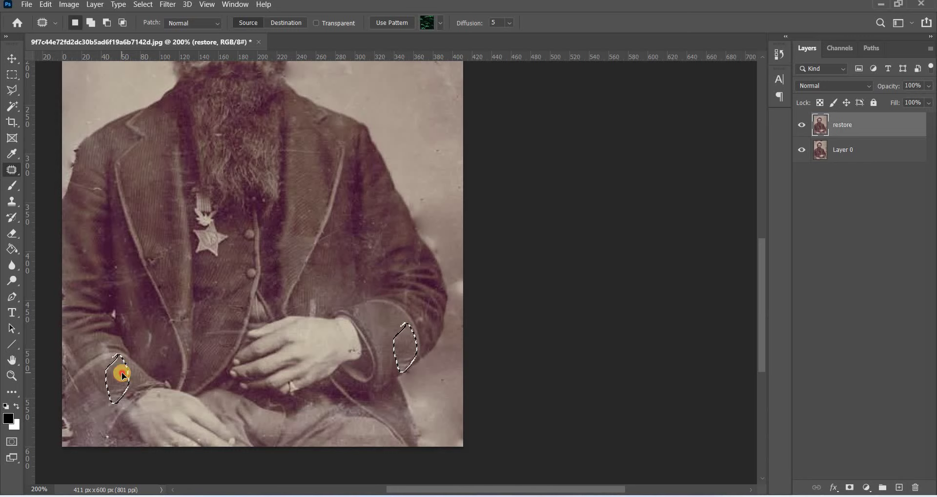
pyautogui.moveTo(128, 366); pyautogui.dragTo(128, 362)
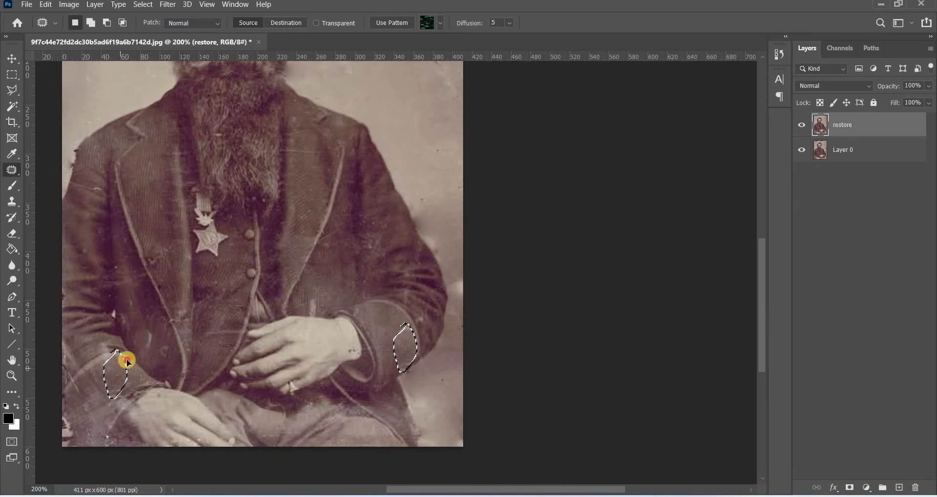
pyautogui.moveTo(143, 356); pyautogui.dragTo(110, 394)
pyautogui.hotkey('ctrl', 'd')
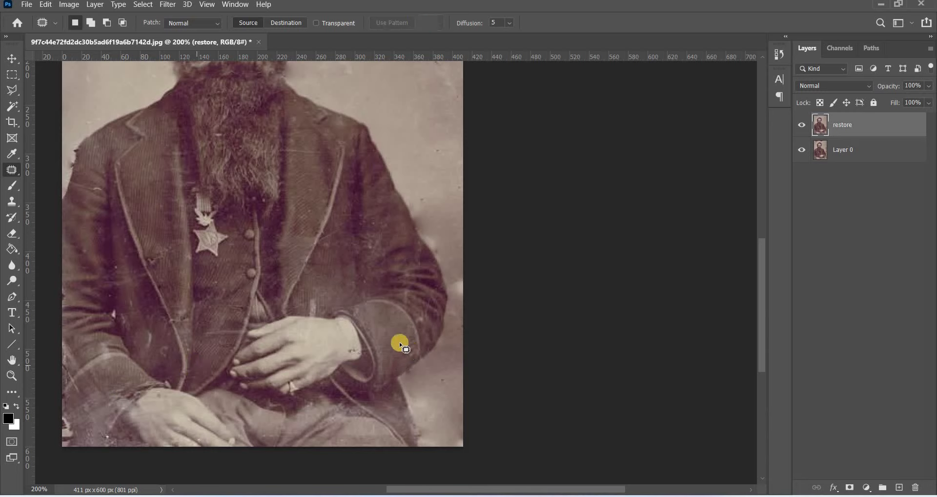
pyautogui.moveTo(397, 341); pyautogui.dragTo(393, 431)
pyautogui.hotkey('ctrl', 'd')
# Patch the spot above the hand and the scuffs along the right sleeve.
pyautogui.moveTo(309, 294)
pyautogui.mouseDown()
pyautogui.moveTo(325, 307)
pyautogui.moveTo(301, 312)
pyautogui.mouseUp()
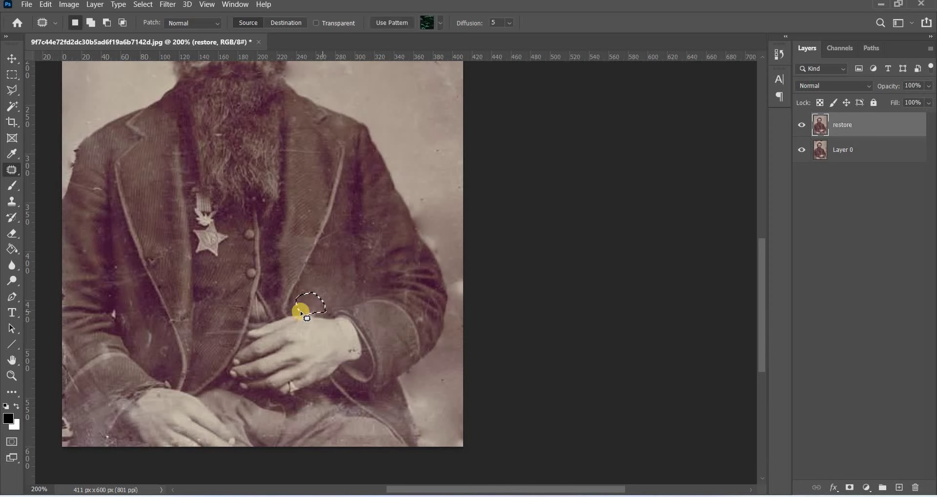
pyautogui.moveTo(307, 305); pyautogui.dragTo(309, 303)
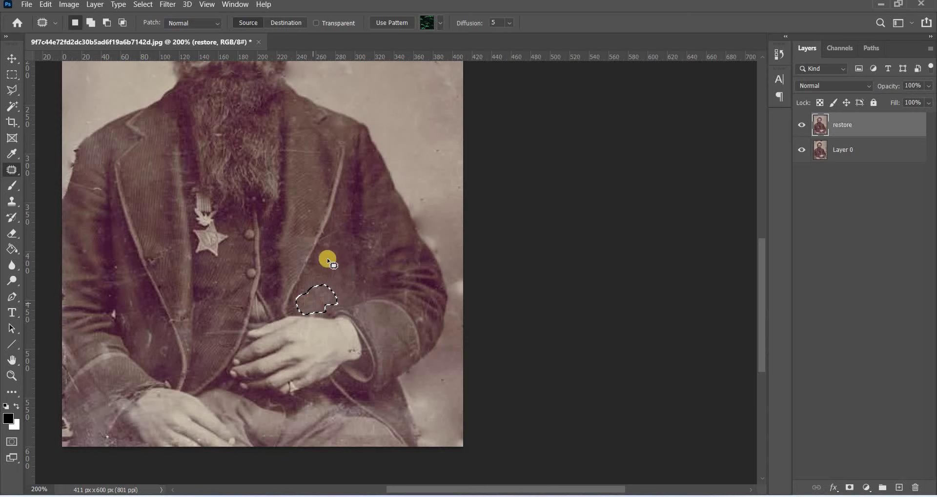
pyautogui.moveTo(367, 217); pyautogui.dragTo(314, 158)
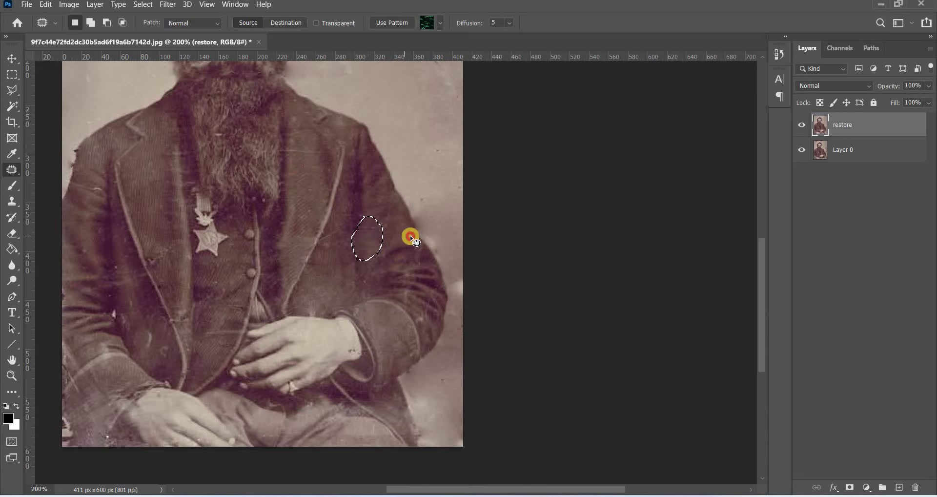
pyautogui.moveTo(418, 239)
pyautogui.mouseDown()
pyautogui.moveTo(413, 306)
pyautogui.moveTo(397, 282)
pyautogui.moveTo(410, 239)
pyautogui.moveTo(367, 229)
pyautogui.mouseUp()
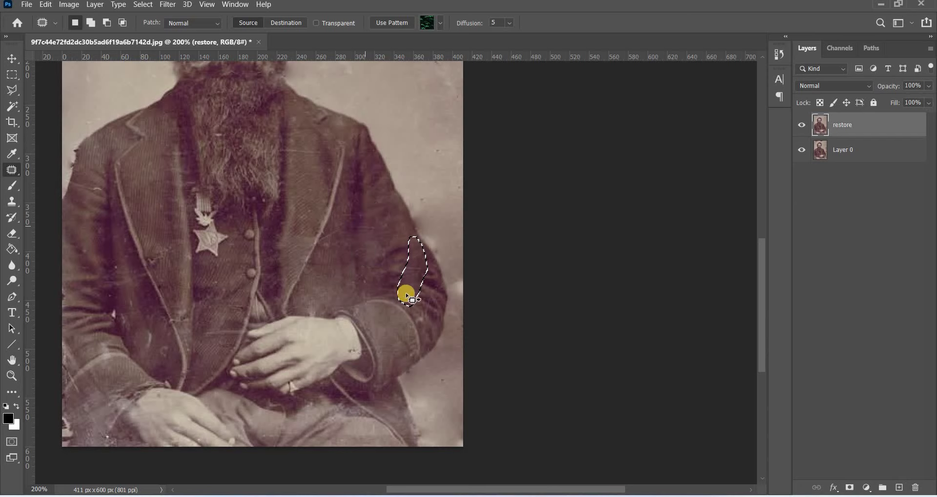
pyautogui.click(413, 317)
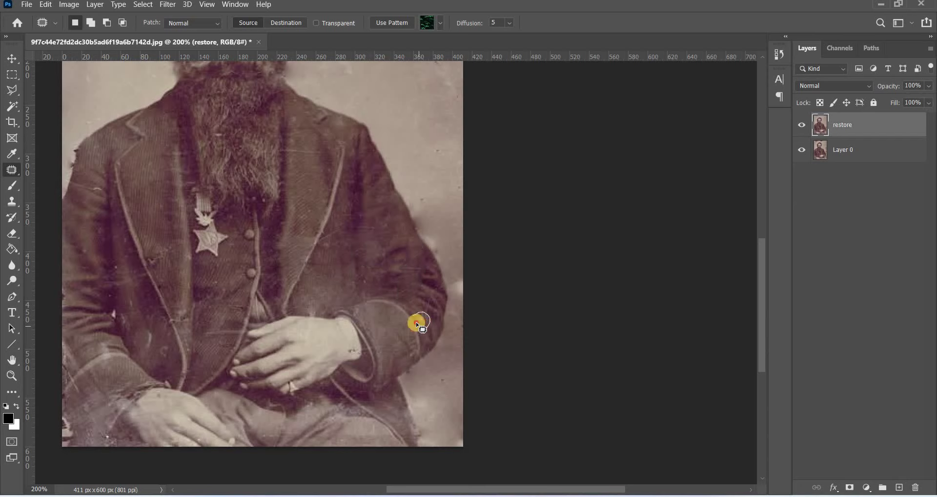
pyautogui.moveTo(422, 322)
pyautogui.mouseDown()
pyautogui.moveTo(412, 274)
pyautogui.moveTo(417, 320)
pyautogui.mouseUp()
# Patch the worn strip on the left lapel, then outline the scratch beside the star medal.
pyautogui.moveTo(168, 152)
pyautogui.mouseDown()
pyautogui.moveTo(194, 250)
pyautogui.moveTo(170, 214)
pyautogui.moveTo(169, 153)
pyautogui.mouseUp()
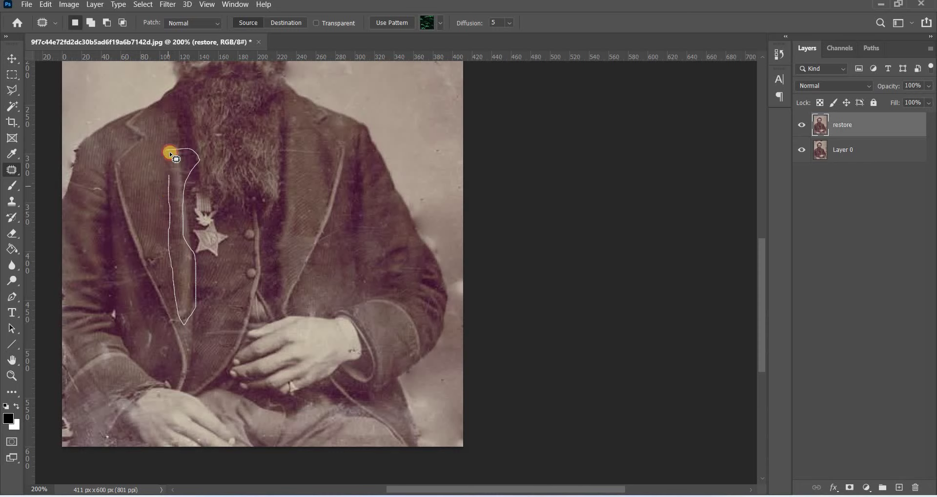
pyautogui.moveTo(182, 183)
pyautogui.mouseDown()
pyautogui.moveTo(356, 177)
pyautogui.moveTo(350, 153)
pyautogui.moveTo(351, 176)
pyautogui.mouseUp()
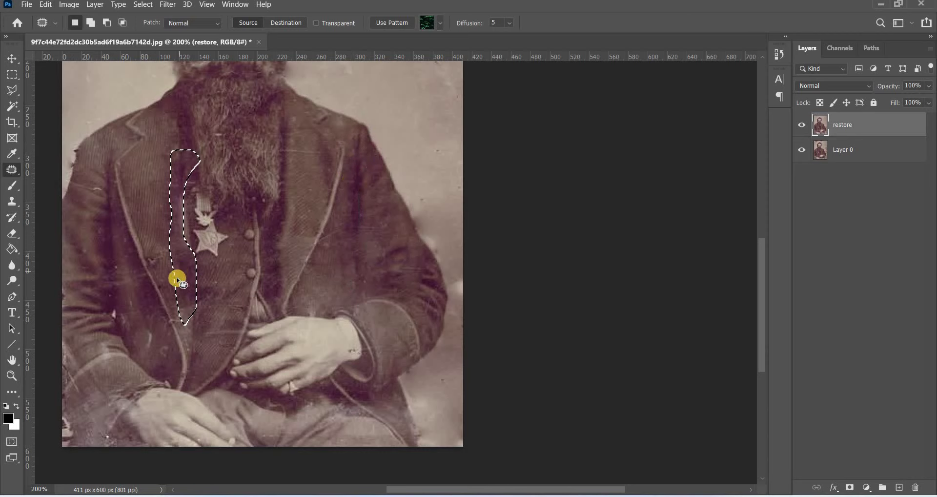
pyautogui.hotkey('ctrl', 'd')
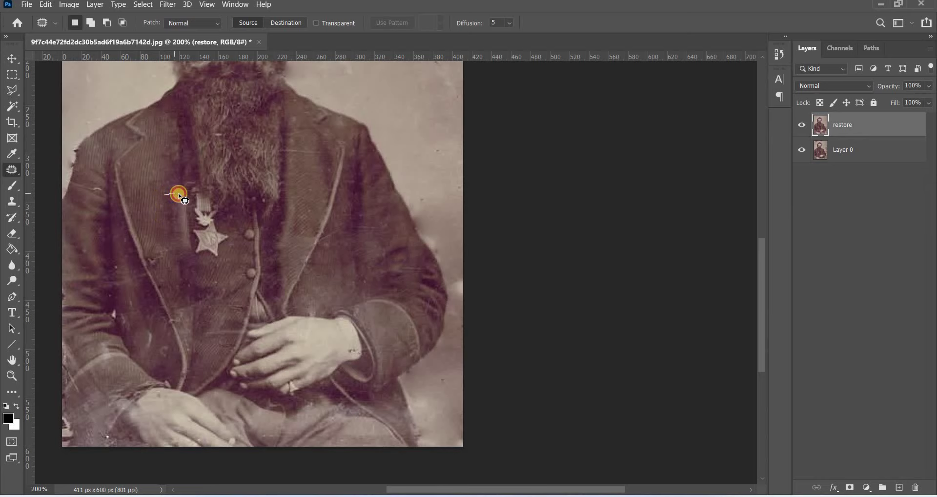
pyautogui.moveTo(187, 201); pyautogui.dragTo(169, 222)
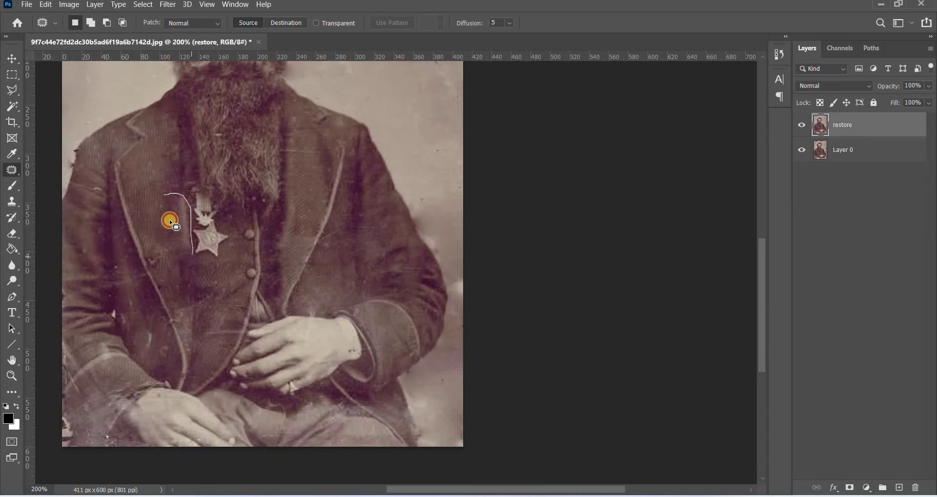
pyautogui.moveTo(170, 218); pyautogui.dragTo(171, 139)
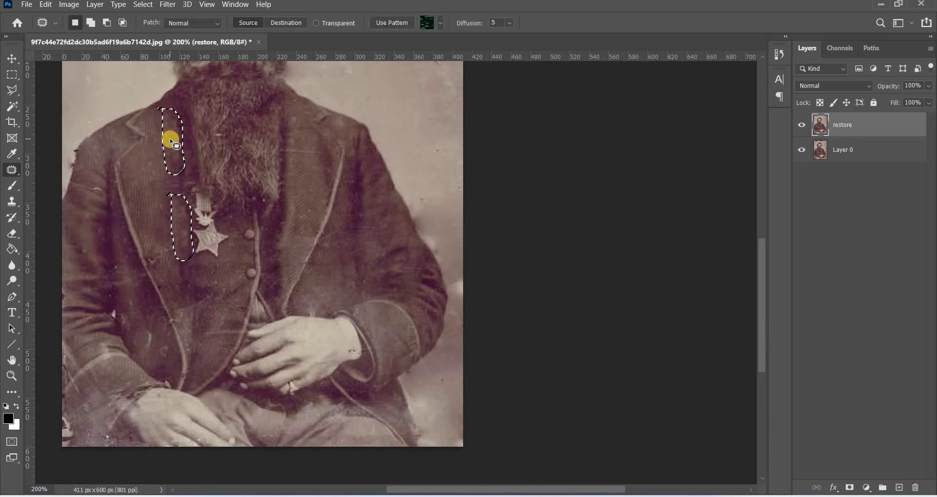
# Patch a damaged spot on the vest and one on the lower-left sleeve with clean coat texture.
pyautogui.click(199, 308)
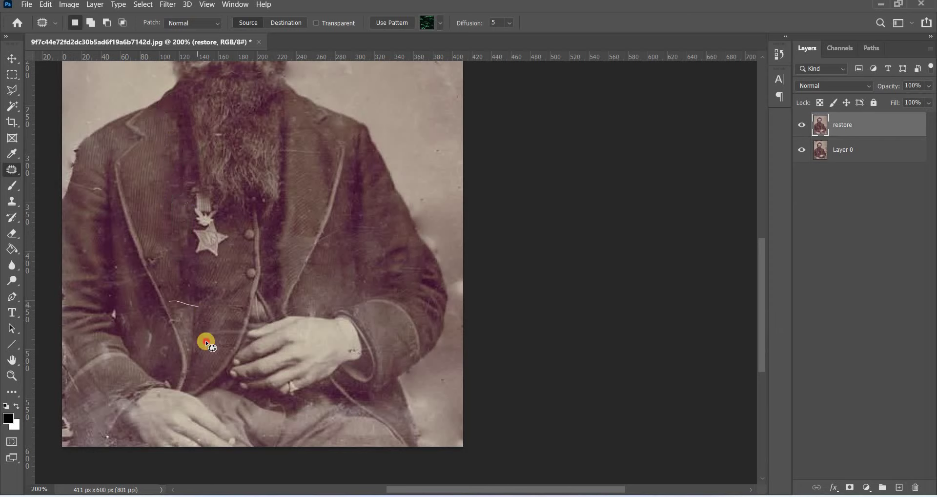
pyautogui.moveTo(184, 338); pyautogui.dragTo(158, 215)
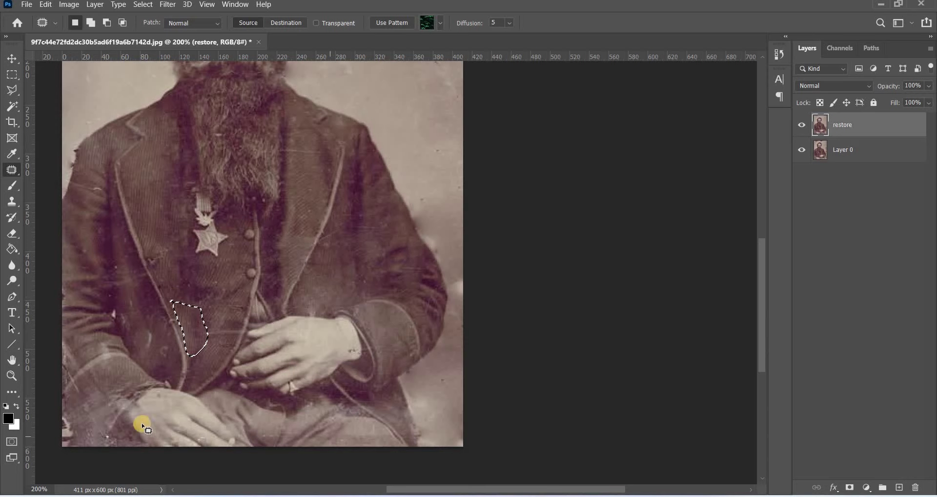
pyautogui.moveTo(76, 409)
pyautogui.mouseDown()
pyautogui.moveTo(123, 390)
pyautogui.moveTo(95, 443)
pyautogui.moveTo(63, 413)
pyautogui.mouseUp()
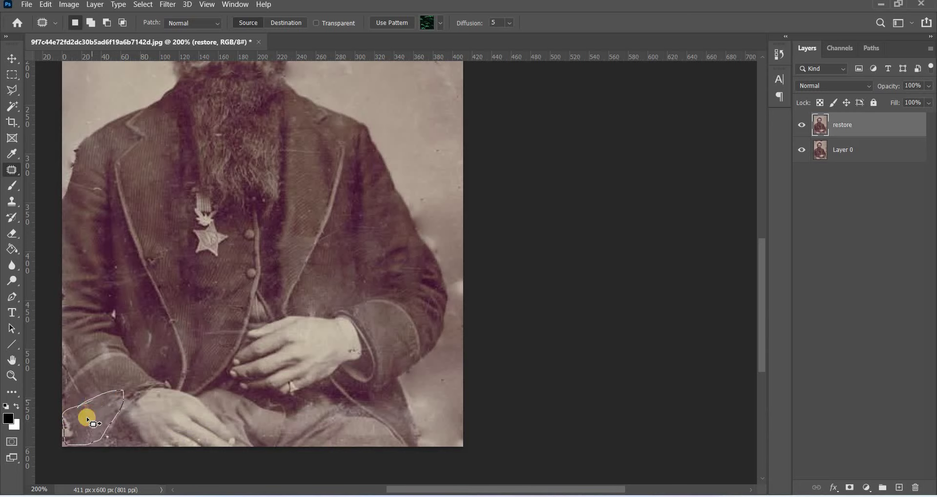
pyautogui.moveTo(120, 379); pyautogui.dragTo(129, 367)
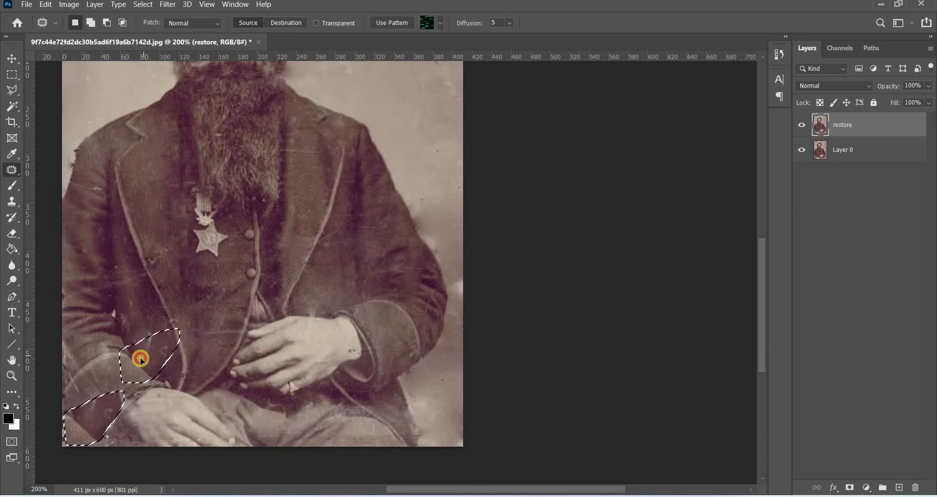
pyautogui.moveTo(143, 358); pyautogui.dragTo(90, 418)
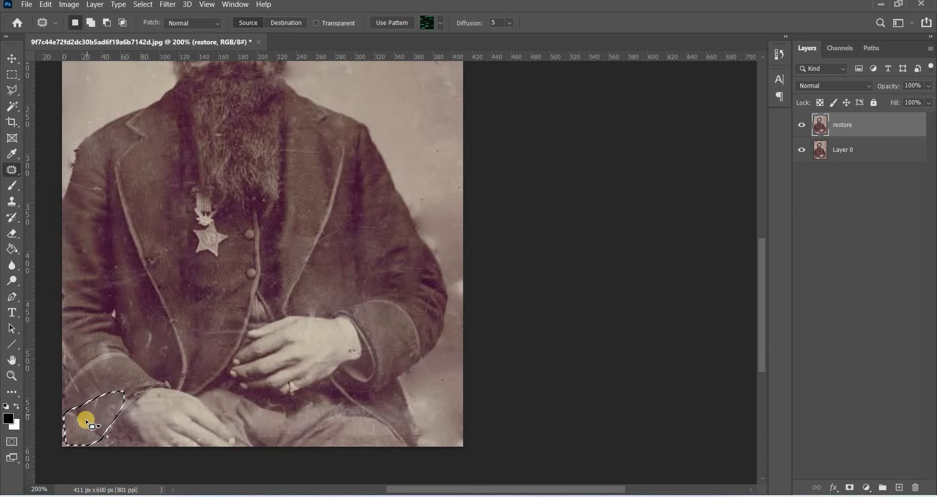
pyautogui.click(158, 391)
# Patch the remaining worn spots along the left sleeve edge and near the wrist.
pyautogui.moveTo(167, 425); pyautogui.dragTo(104, 414)
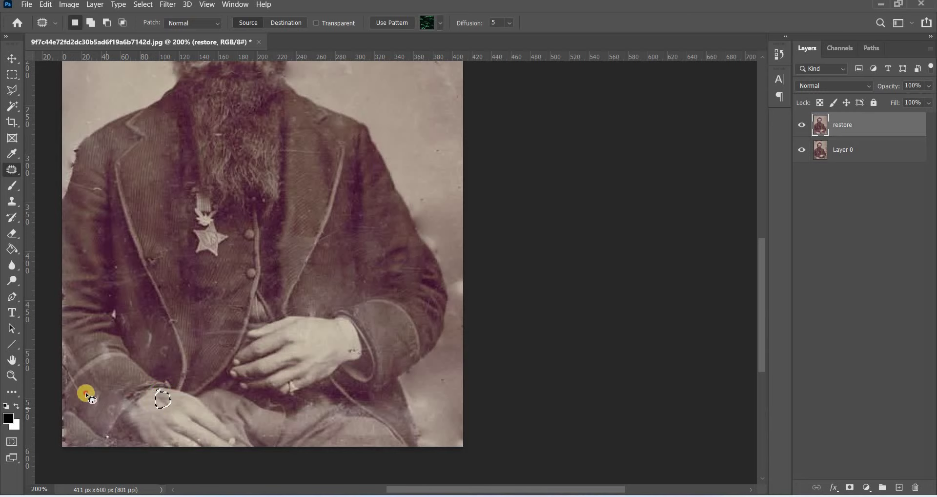
pyautogui.moveTo(104, 414); pyautogui.dragTo(99, 405)
pyautogui.moveTo(85, 393)
pyautogui.mouseDown()
pyautogui.moveTo(108, 395)
pyautogui.moveTo(100, 403)
pyautogui.moveTo(127, 375)
pyautogui.mouseUp()
pyautogui.moveTo(87, 428)
pyautogui.mouseDown()
pyautogui.moveTo(71, 423)
pyautogui.moveTo(74, 442)
pyautogui.moveTo(69, 426)
pyautogui.moveTo(99, 408)
pyautogui.mouseUp()
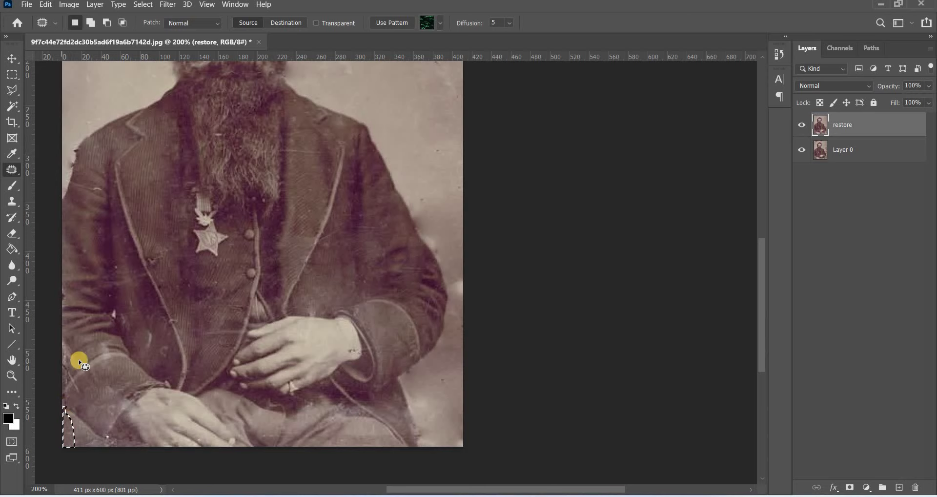
pyautogui.moveTo(67, 331)
pyautogui.mouseDown()
pyautogui.moveTo(48, 358)
pyautogui.moveTo(67, 332)
pyautogui.moveTo(78, 250)
pyautogui.moveTo(77, 294)
pyautogui.mouseUp()
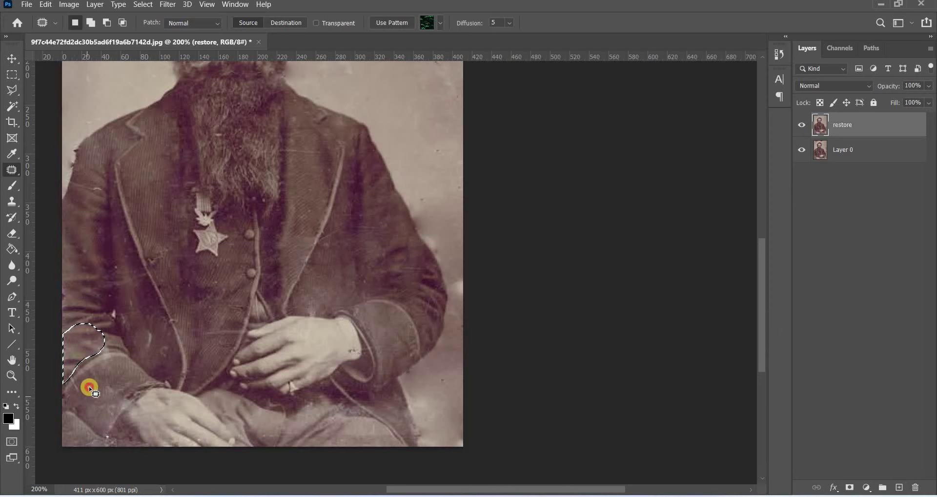
pyautogui.moveTo(89, 389)
pyautogui.mouseDown()
pyautogui.moveTo(129, 402)
pyautogui.moveTo(106, 423)
pyautogui.moveTo(138, 361)
pyautogui.moveTo(73, 340)
pyautogui.mouseUp()
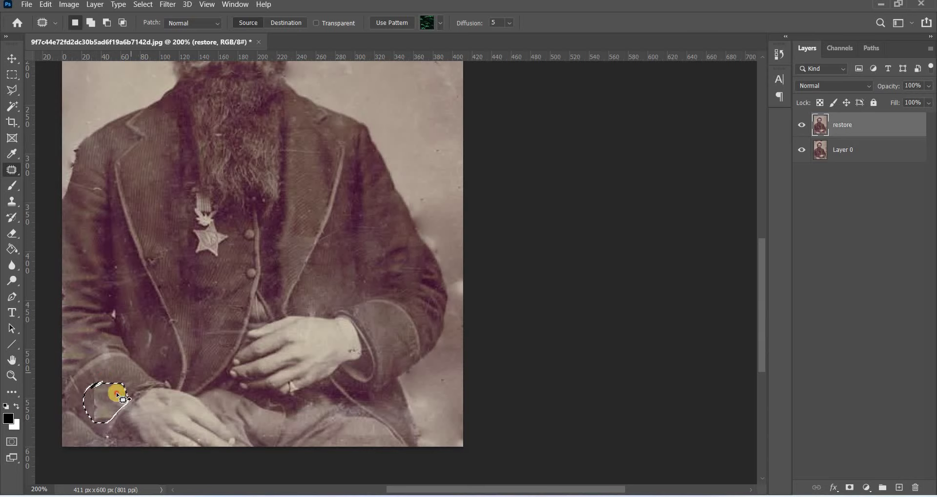
pyautogui.moveTo(133, 361); pyautogui.dragTo(143, 412)
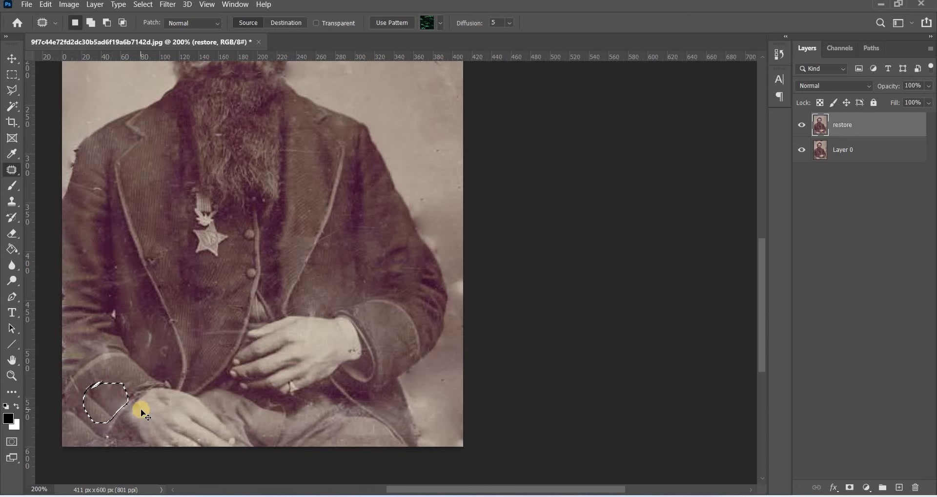
pyautogui.hotkey('ctrl', 'd')
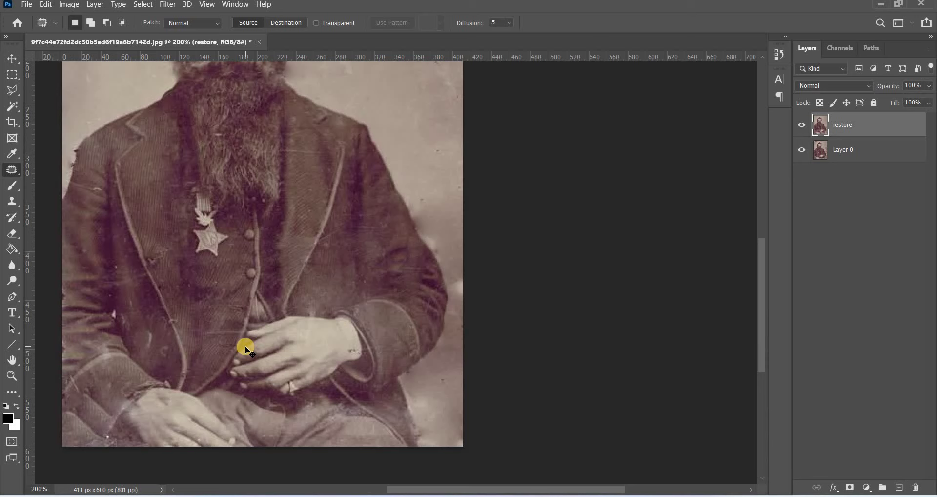
pyautogui.hotkey('ctrl', '-')
pyautogui.hotkey('ctrl', '-')
pyautogui.hotkey('ctrl', '-')
# Zoom in on the lower-left sleeve cuff and try another patch outline there.
pyautogui.hotkey('ctrl', '1')
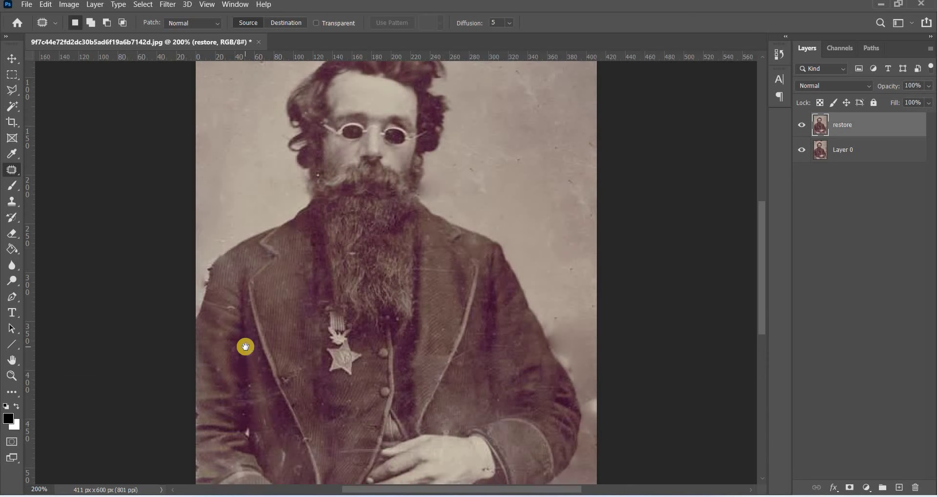
pyautogui.moveTo(368, 277); pyautogui.dragTo(419, 161)
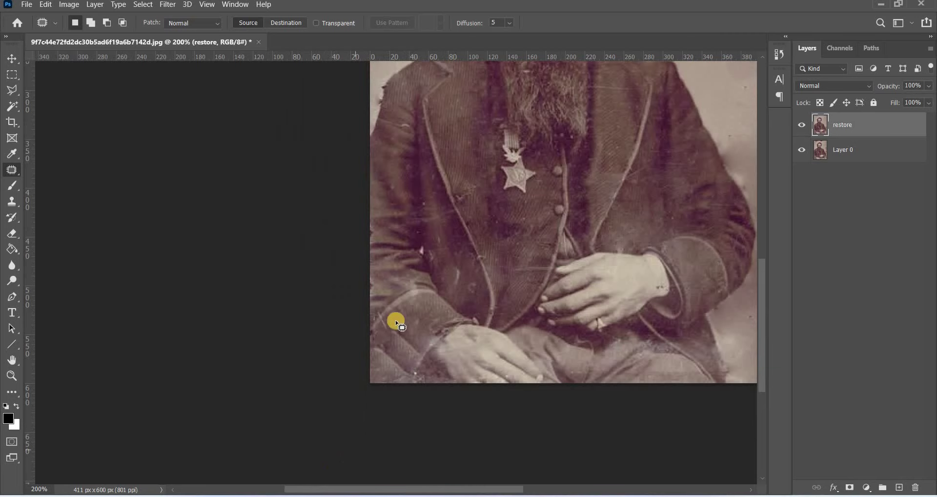
pyautogui.moveTo(388, 333)
pyautogui.mouseDown()
pyautogui.moveTo(397, 330)
pyautogui.moveTo(390, 226)
pyautogui.mouseUp()
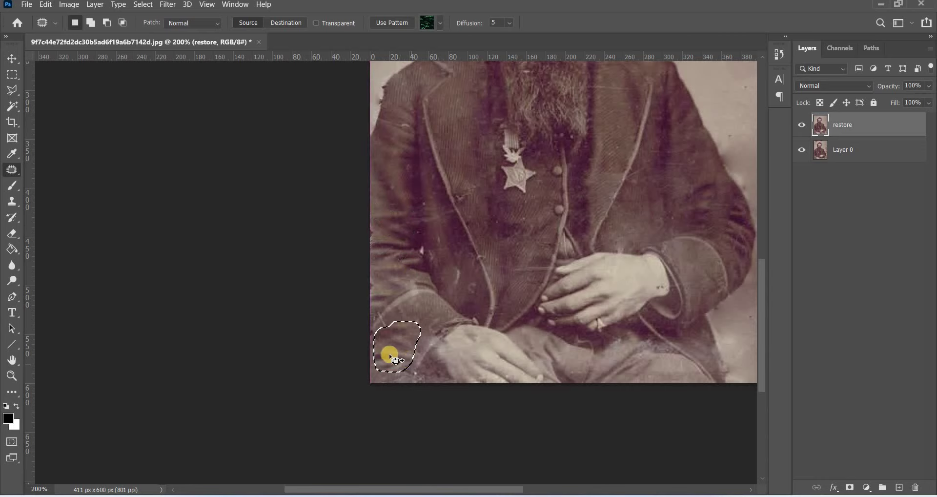
pyautogui.click(396, 352)
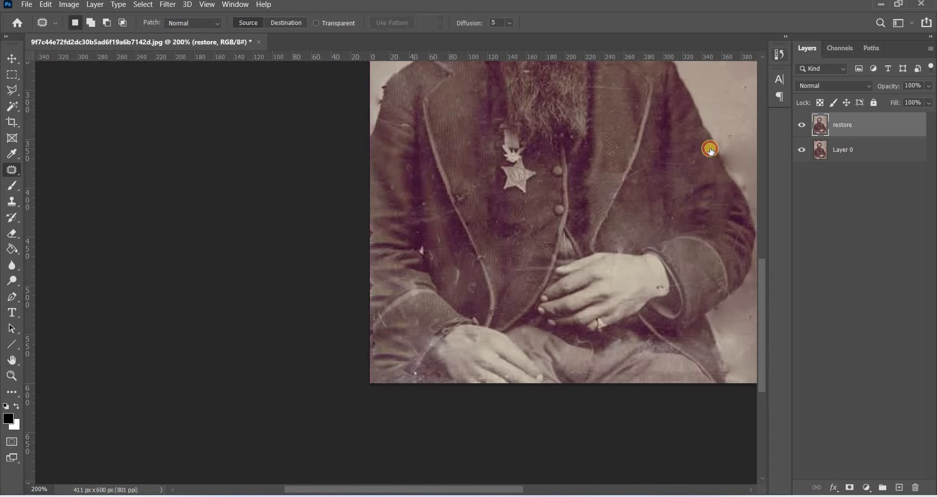
# Step back in History to an earlier Patch Selection state and clear the selection.
pyautogui.click(686, 213)
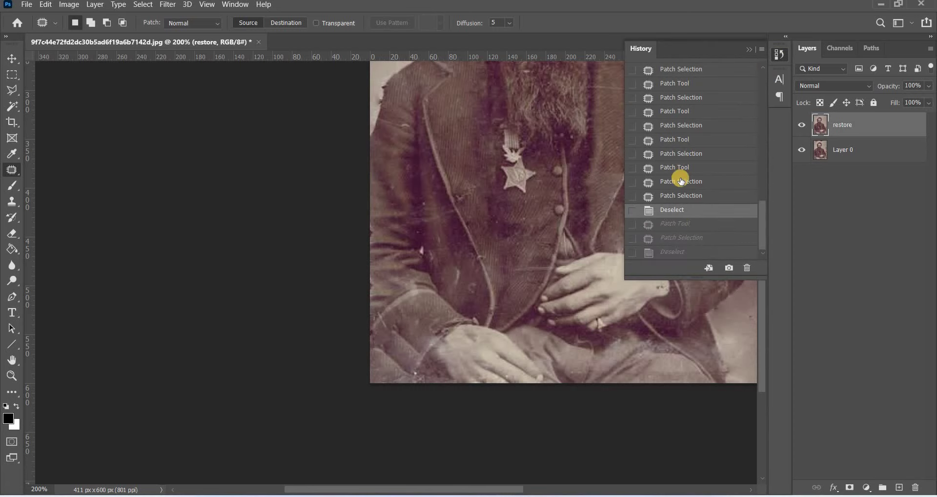
pyautogui.click(684, 182)
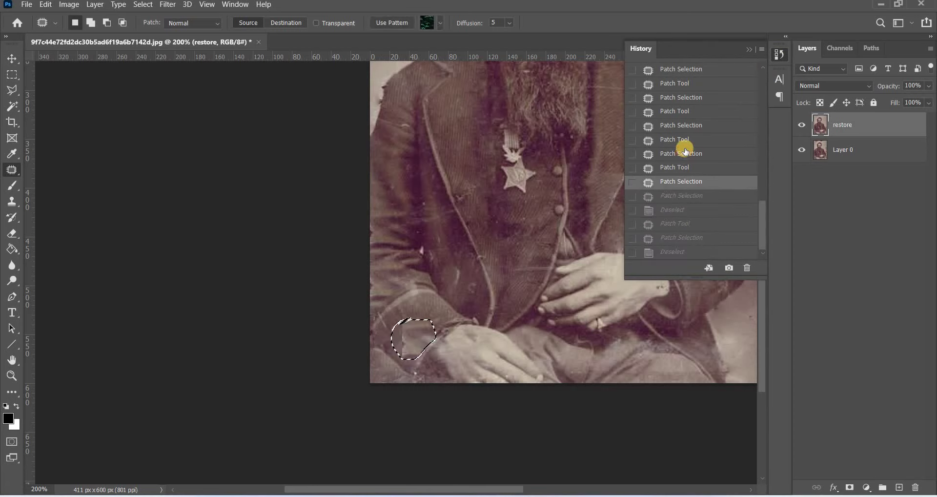
pyautogui.click(685, 154)
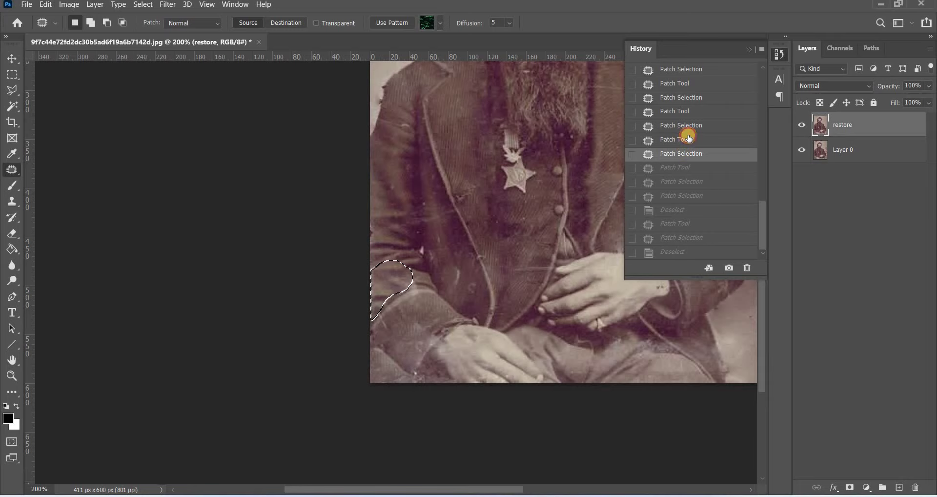
pyautogui.click(688, 140)
pyautogui.click(682, 154)
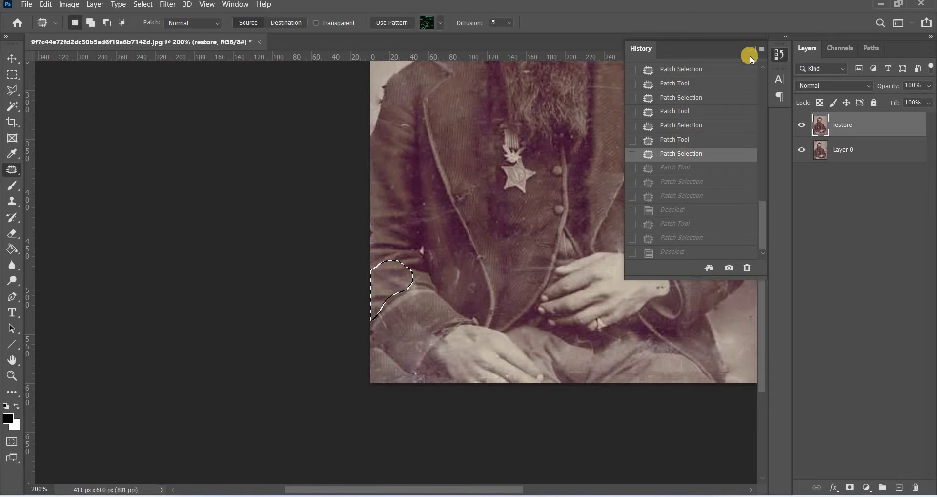
pyautogui.click(623, 192)
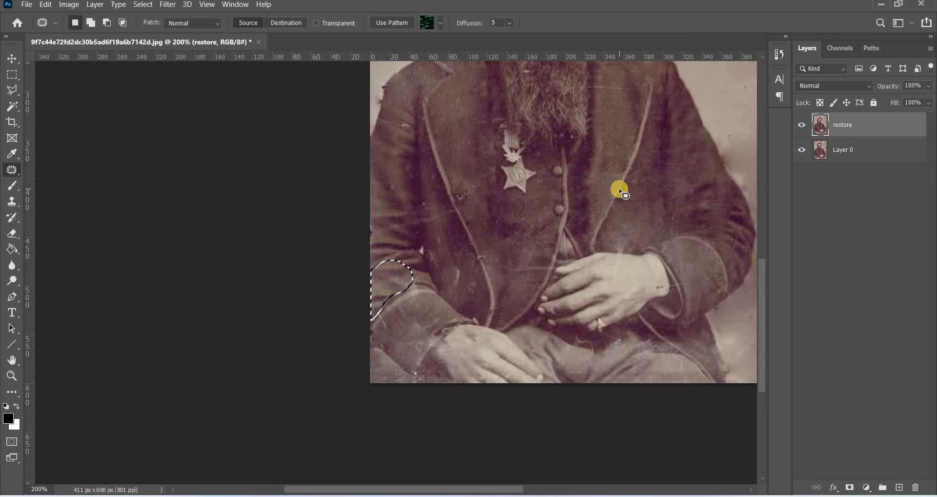
pyautogui.click(497, 307)
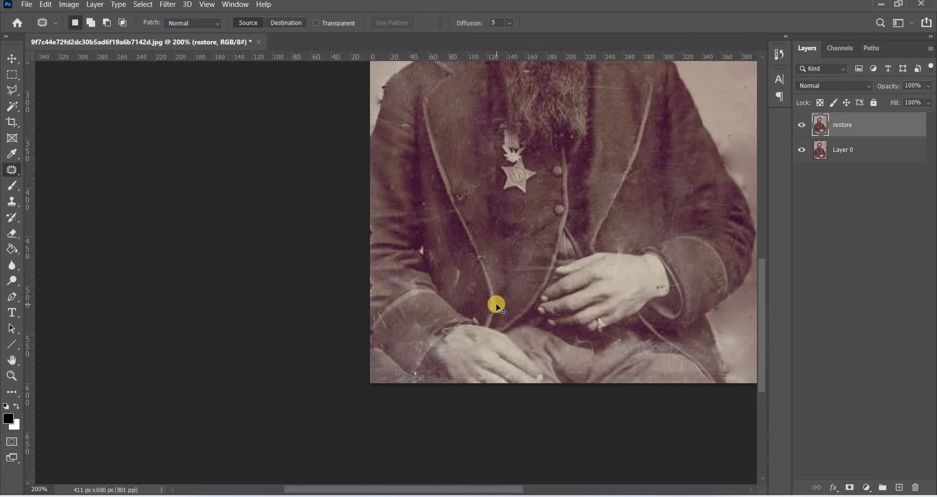
pyautogui.hotkey('ctrl', '-')
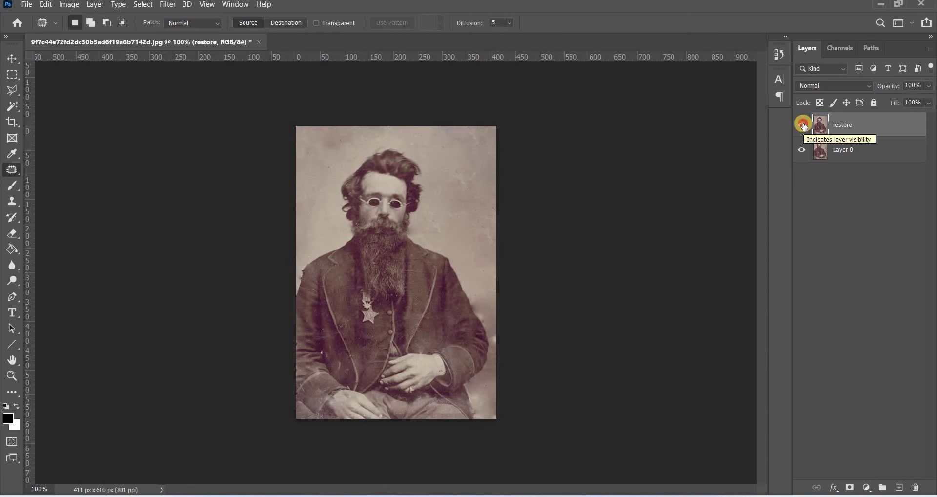
pyautogui.click(802, 124)
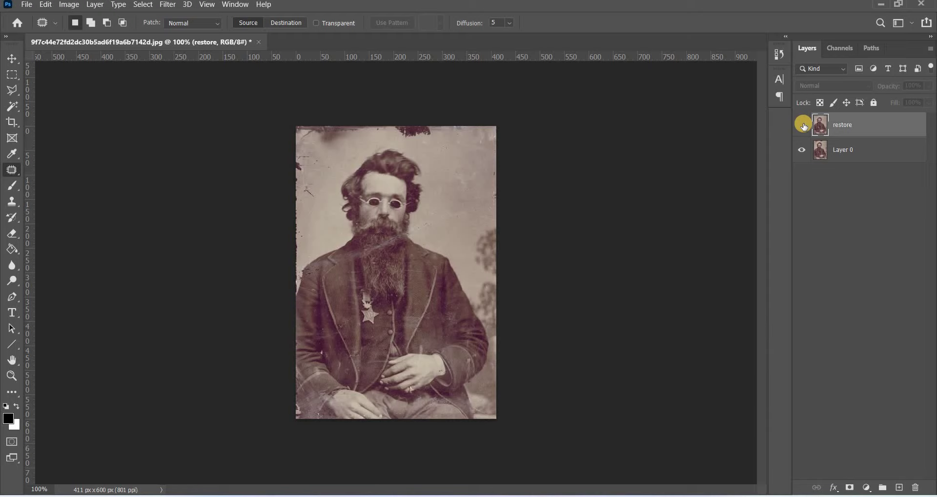
pyautogui.click(803, 125)
pyautogui.click(803, 124)
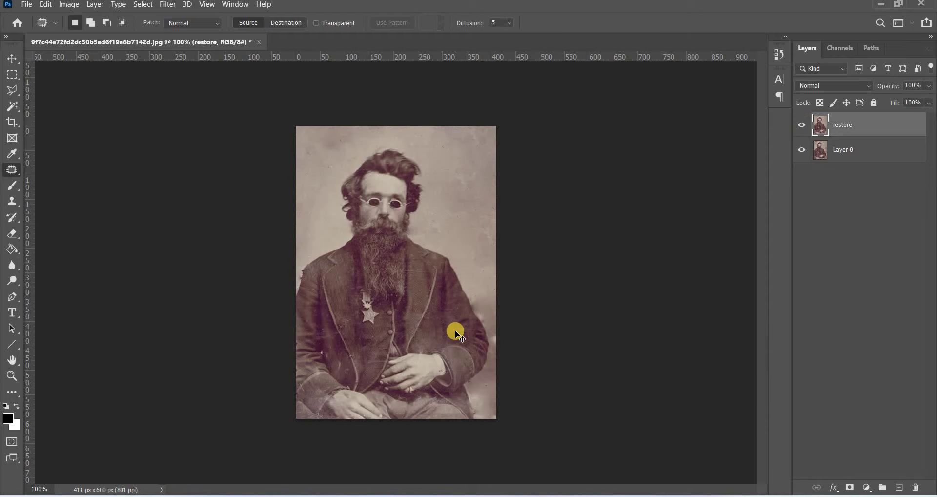
# Patch blemishes on the hand and on the coat's left side and shoulder.
pyautogui.hotkey('ctrl', '+')
pyautogui.hotkey('ctrl', '+')
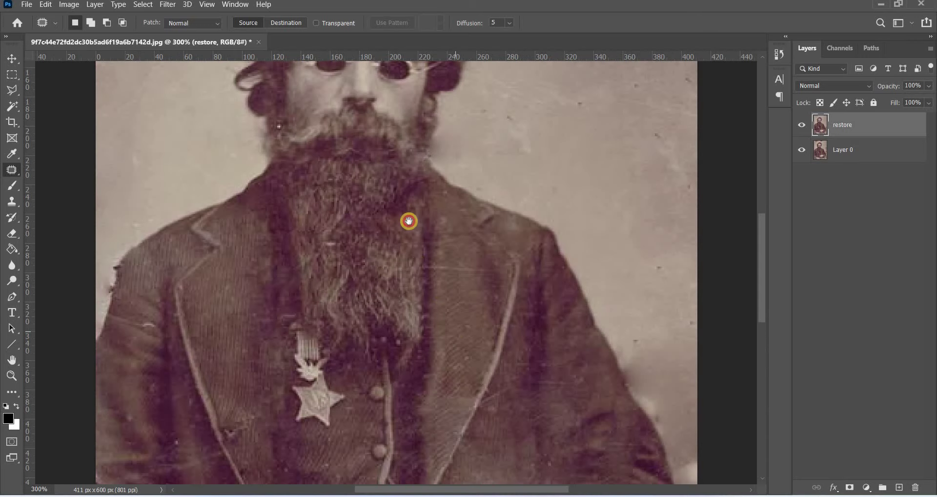
pyautogui.moveTo(394, 157); pyautogui.dragTo(389, 123)
pyautogui.scroll(-5, 410, 358)
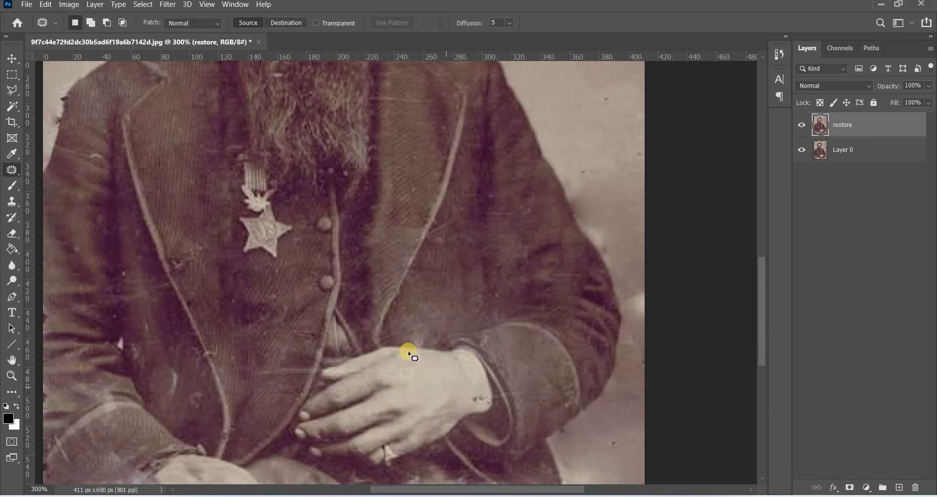
pyautogui.moveTo(434, 353)
pyautogui.mouseDown()
pyautogui.moveTo(397, 388)
pyautogui.moveTo(414, 350)
pyautogui.moveTo(446, 409)
pyautogui.mouseUp()
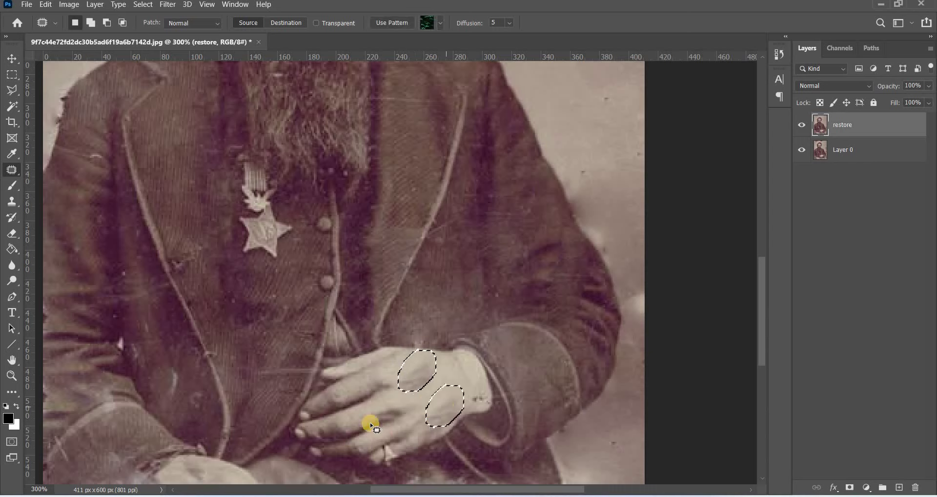
pyautogui.moveTo(187, 372)
pyautogui.mouseDown()
pyautogui.moveTo(167, 402)
pyautogui.moveTo(180, 367)
pyautogui.moveTo(155, 340)
pyautogui.mouseUp()
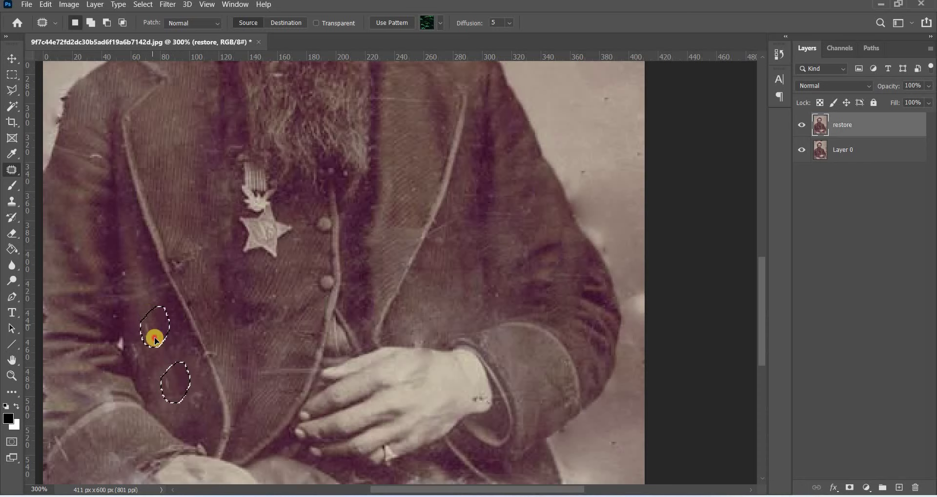
pyautogui.moveTo(193, 383)
pyautogui.mouseDown()
pyautogui.moveTo(200, 406)
pyautogui.moveTo(165, 383)
pyautogui.mouseUp()
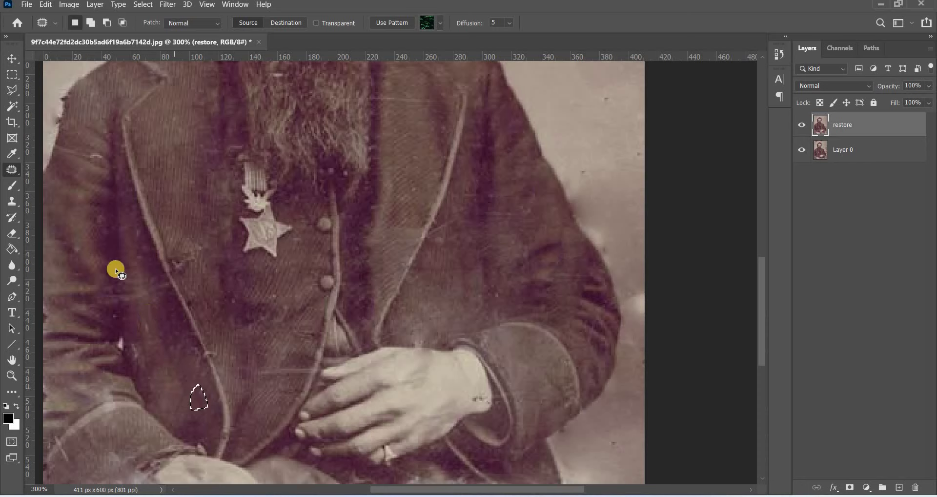
pyautogui.moveTo(136, 279)
pyautogui.mouseDown()
pyautogui.moveTo(115, 271)
pyautogui.moveTo(127, 280)
pyautogui.mouseUp()
pyautogui.moveTo(148, 316)
pyautogui.mouseDown()
pyautogui.moveTo(69, 160)
pyautogui.moveTo(85, 146)
pyautogui.mouseUp()
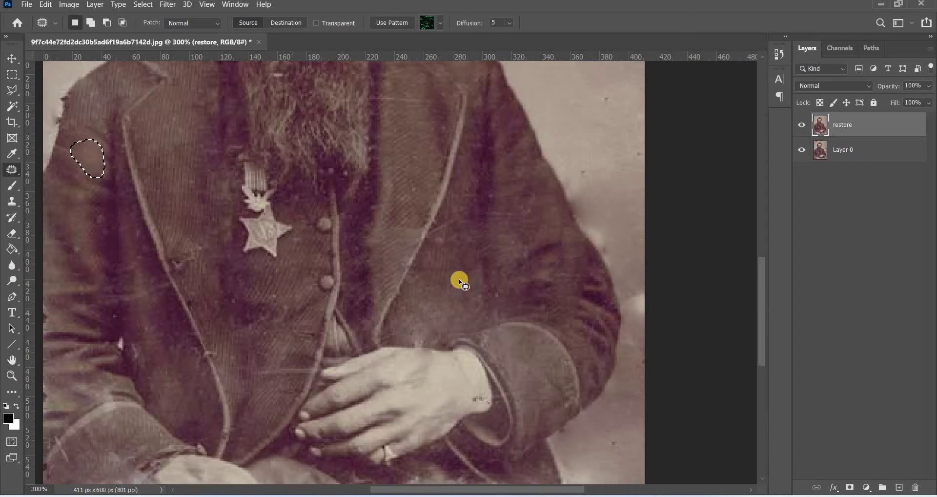
# Patch a scratch on the right lapel and a damaged spot near the coat's lower edge.
pyautogui.moveTo(433, 234); pyautogui.dragTo(471, 267)
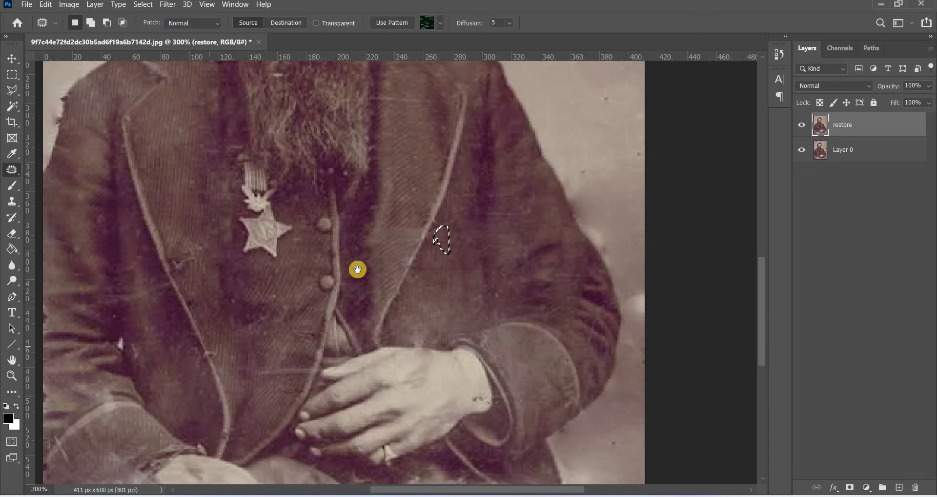
pyautogui.moveTo(356, 267)
pyautogui.mouseDown()
pyautogui.moveTo(125, 193)
pyautogui.moveTo(56, 271)
pyautogui.moveTo(42, 261)
pyautogui.mouseUp()
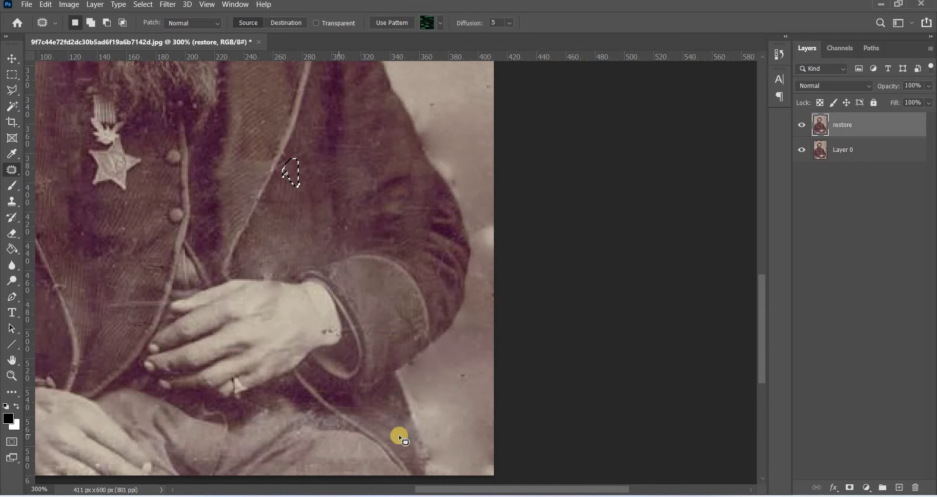
pyautogui.click(385, 410)
pyautogui.moveTo(385, 410); pyautogui.dragTo(383, 421)
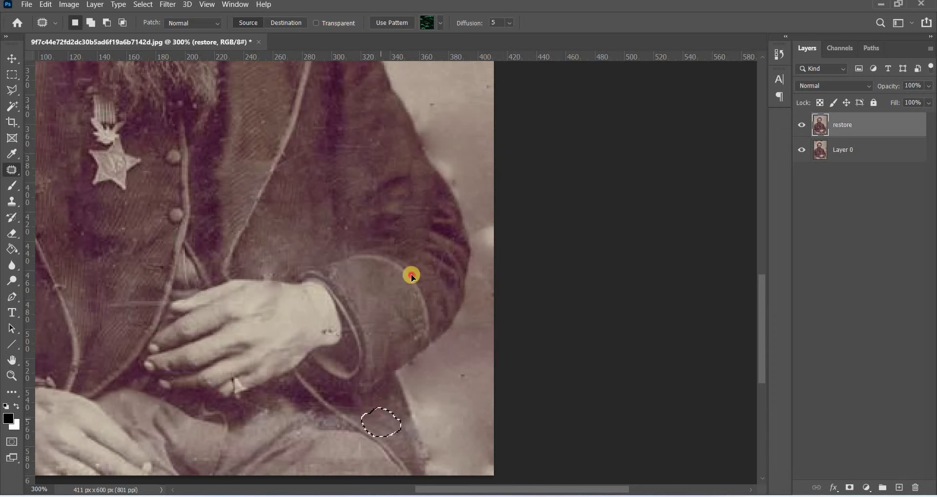
pyautogui.moveTo(383, 421); pyautogui.dragTo(406, 208)
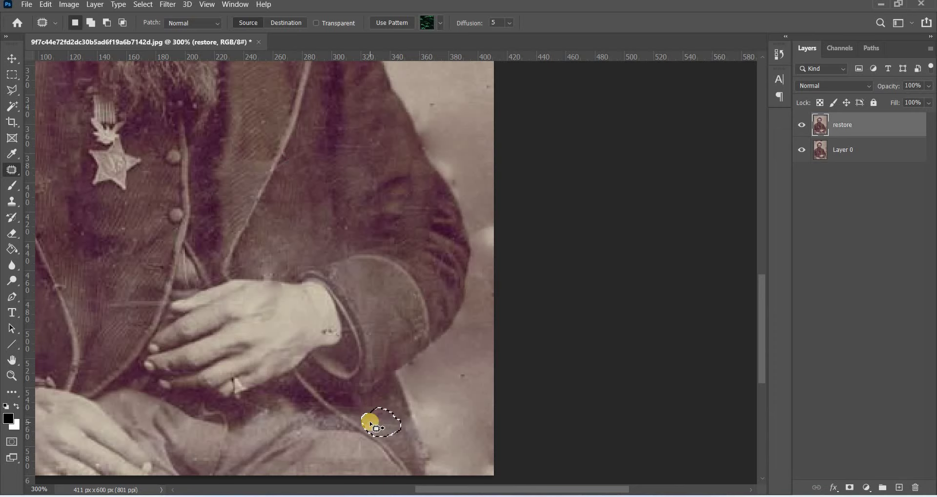
pyautogui.hotkey('ctrl', '-')
pyautogui.hotkey('ctrl', '-')
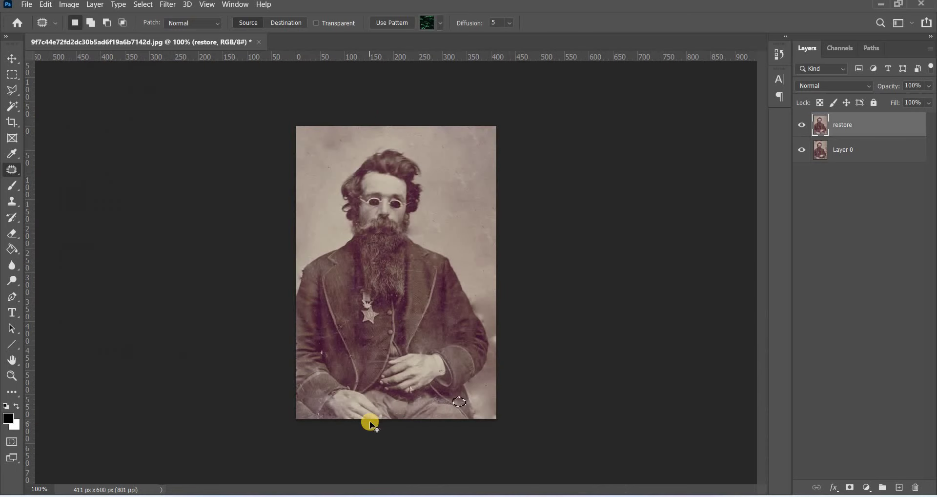
# Deselect, then convert the image to CMYK Color, merging layers and accepting the profile warning.
pyautogui.hotkey('ctrl', 'd')
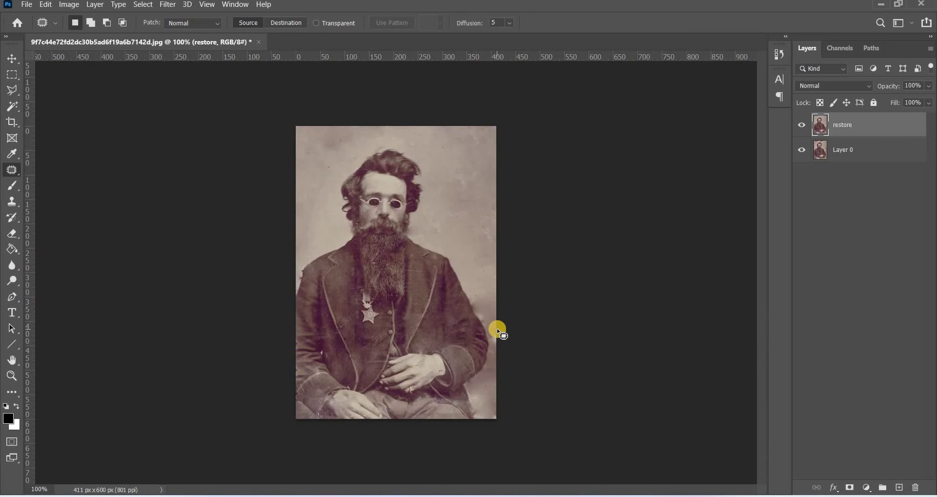
pyautogui.click(70, 6)
pyautogui.moveTo(110, 16)
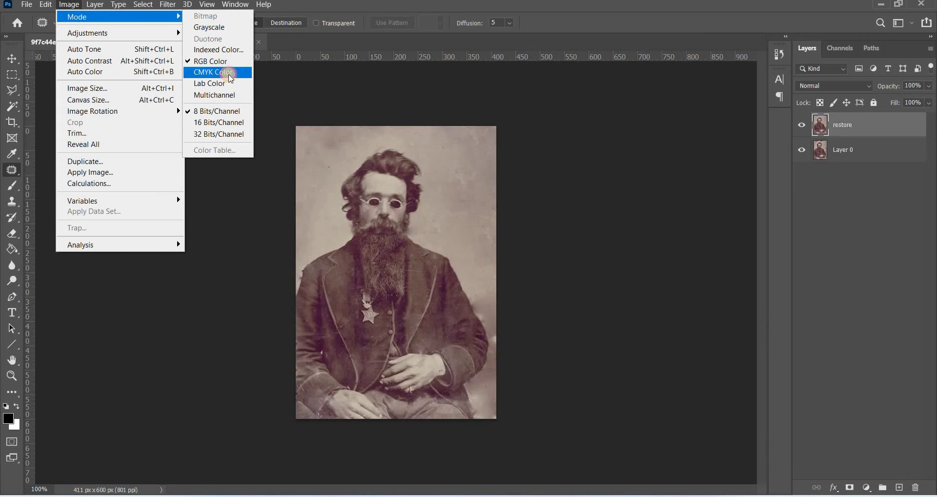
pyautogui.click(229, 72)
pyautogui.click(444, 198)
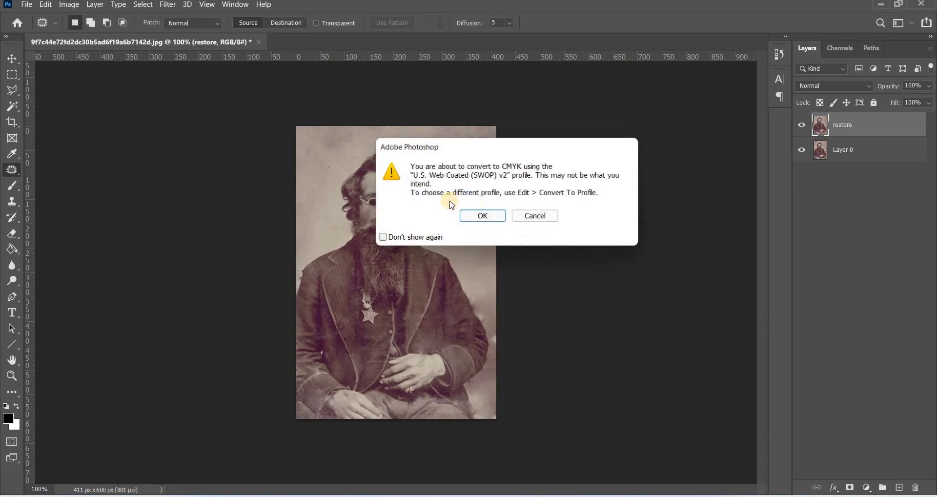
pyautogui.click(486, 215)
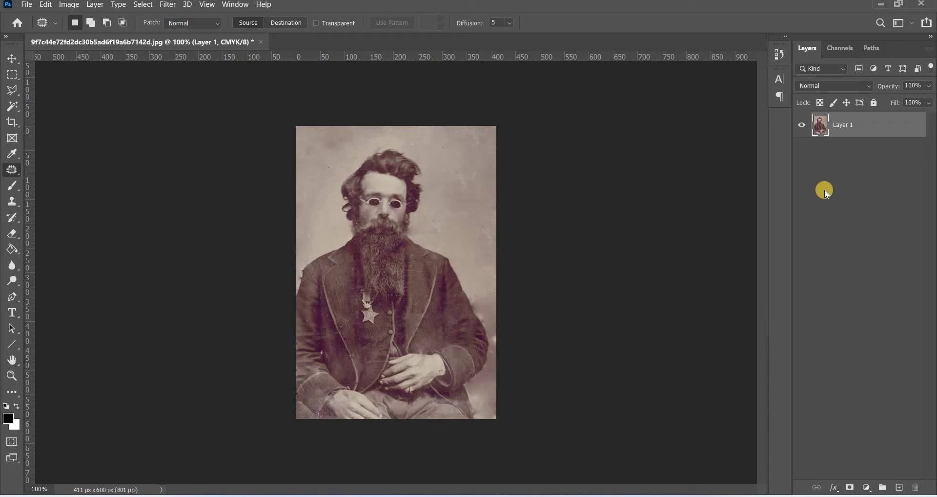
# Add a Solid Color fill layer and pick a pale beige colour for it.
pyautogui.click(866, 487)
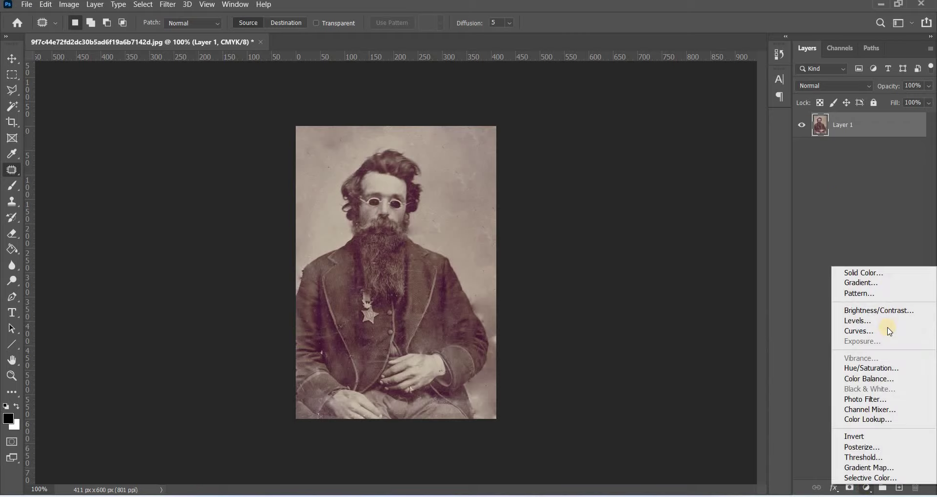
pyautogui.click(889, 275)
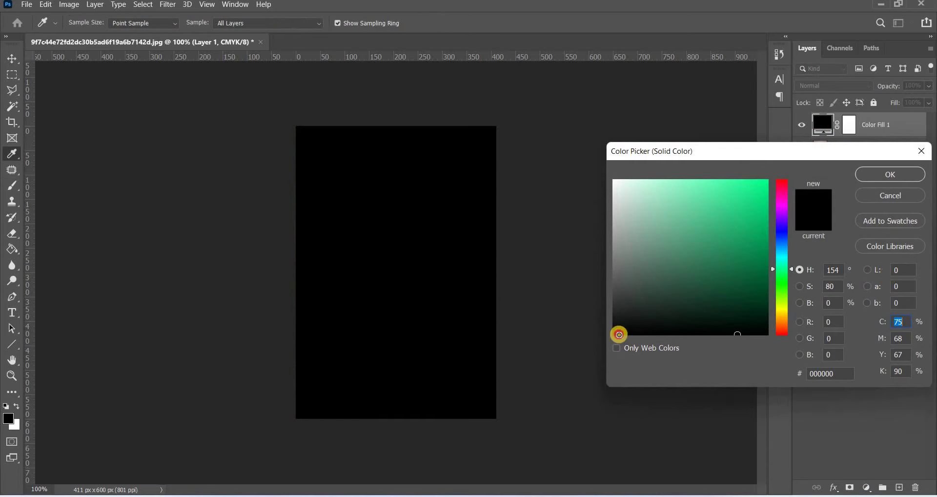
pyautogui.click(611, 339)
pyautogui.click(621, 331)
pyautogui.moveTo(791, 324); pyautogui.dragTo(792, 316)
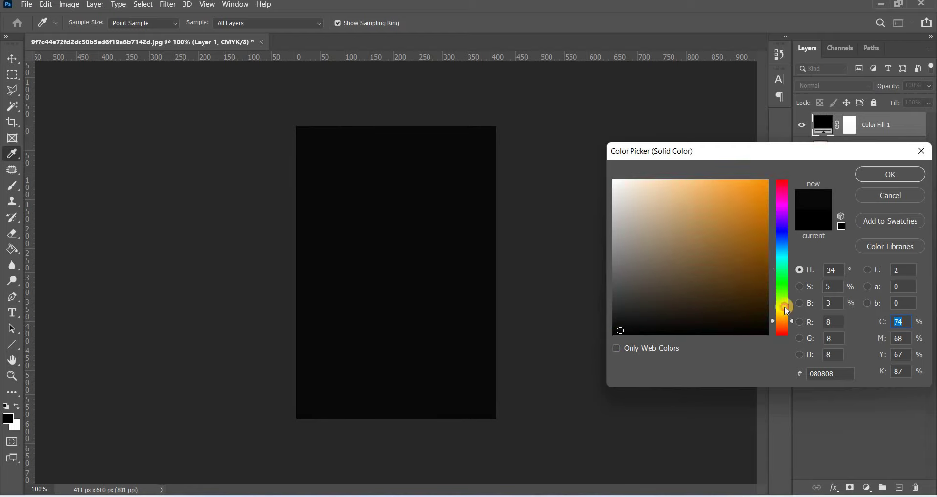
pyautogui.moveTo(664, 225); pyautogui.dragTo(653, 225)
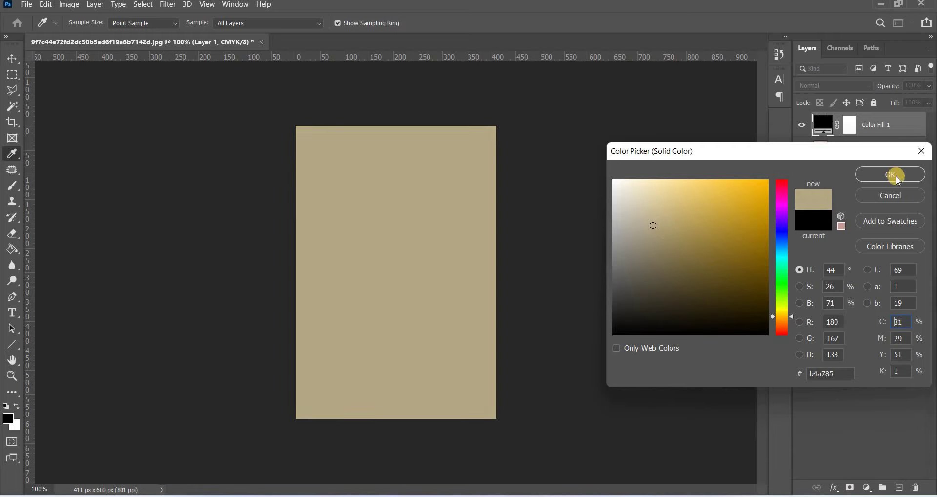
pyautogui.click(646, 226)
pyautogui.click(655, 204)
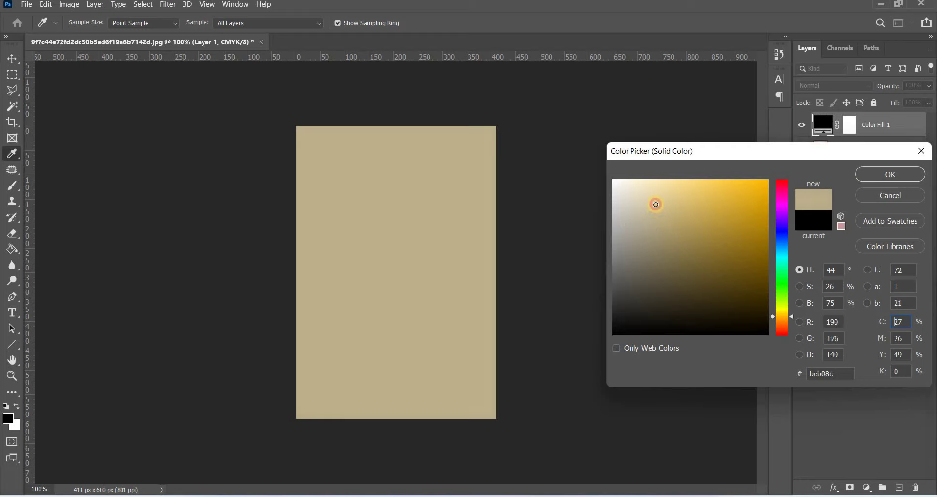
# Accept the beige, invert the fill layer's mask to black, and set blending to Soft Light.
pyautogui.click(868, 174)
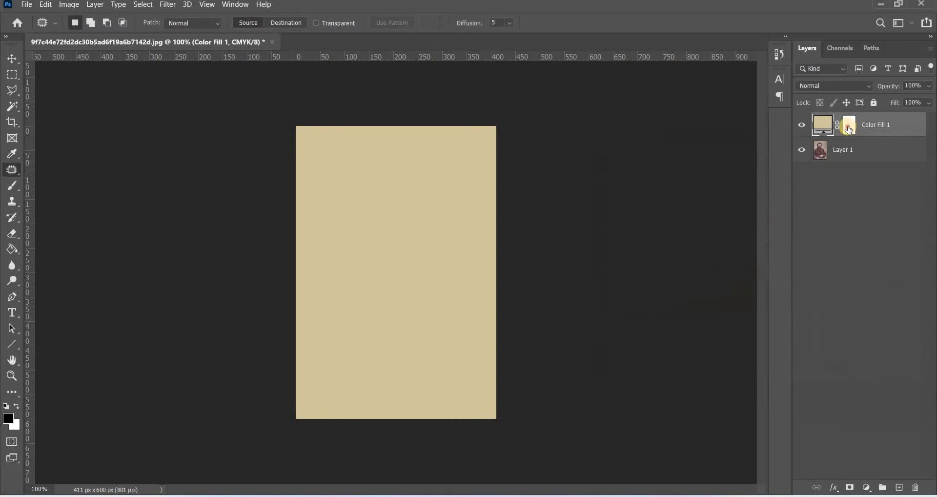
pyautogui.click(849, 121)
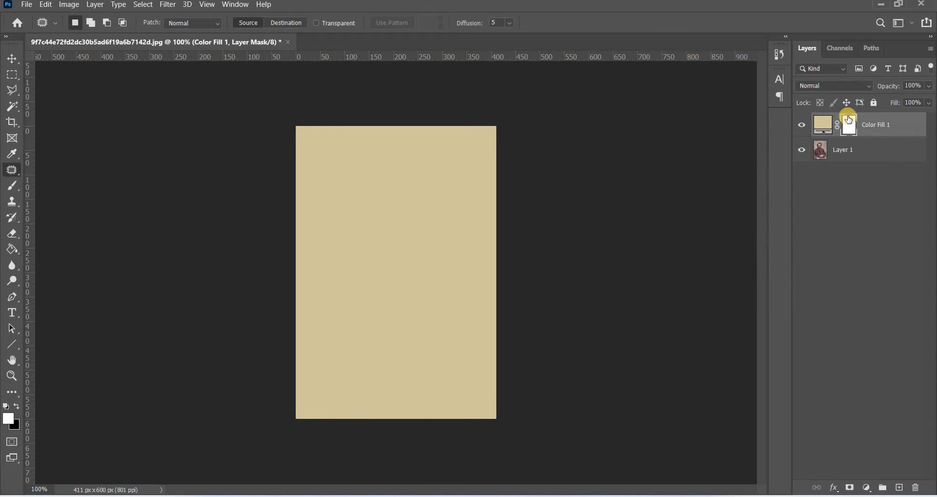
pyautogui.hotkey('ctrl', 'i')
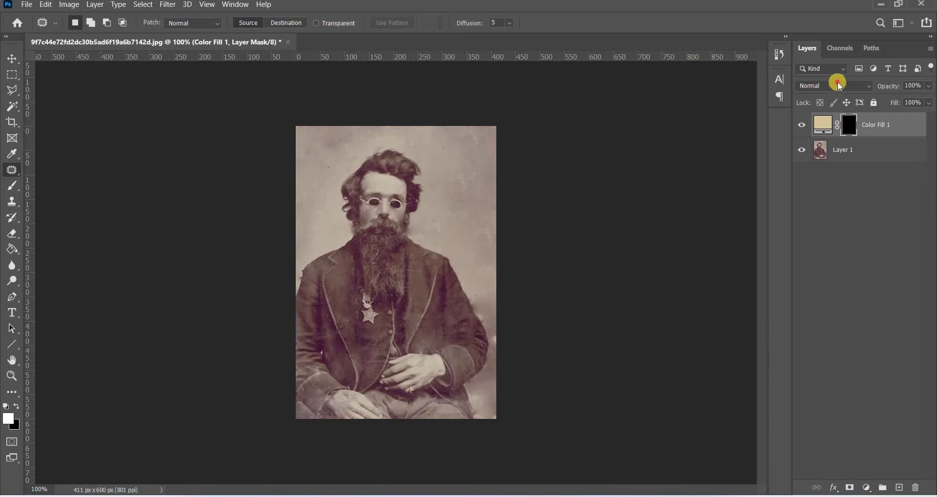
pyautogui.click(833, 86)
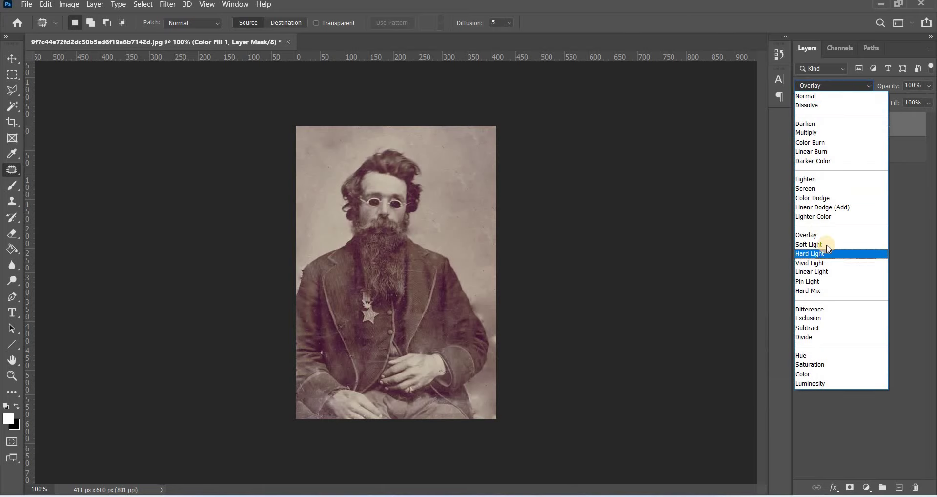
pyautogui.click(678, 197)
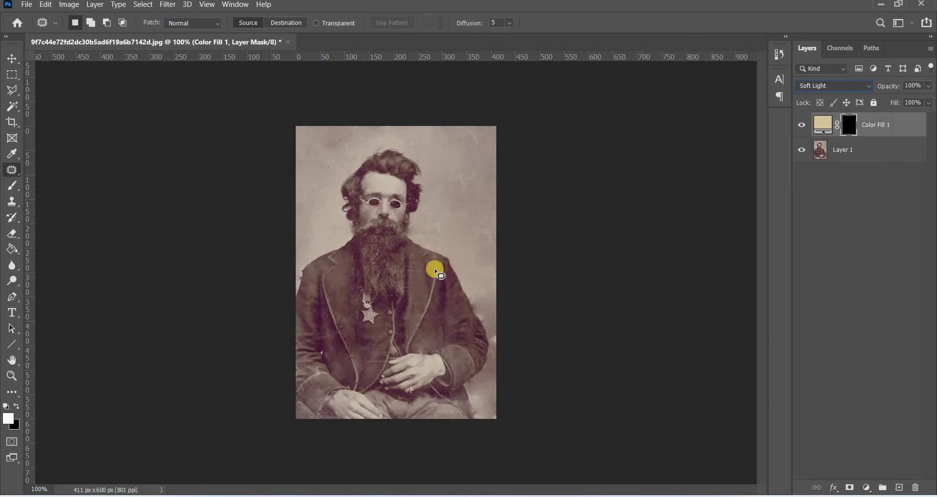
pyautogui.click(10, 188)
# Choose the standard Brush tool and set its size to 28 px.
pyautogui.rightClick(11, 188)
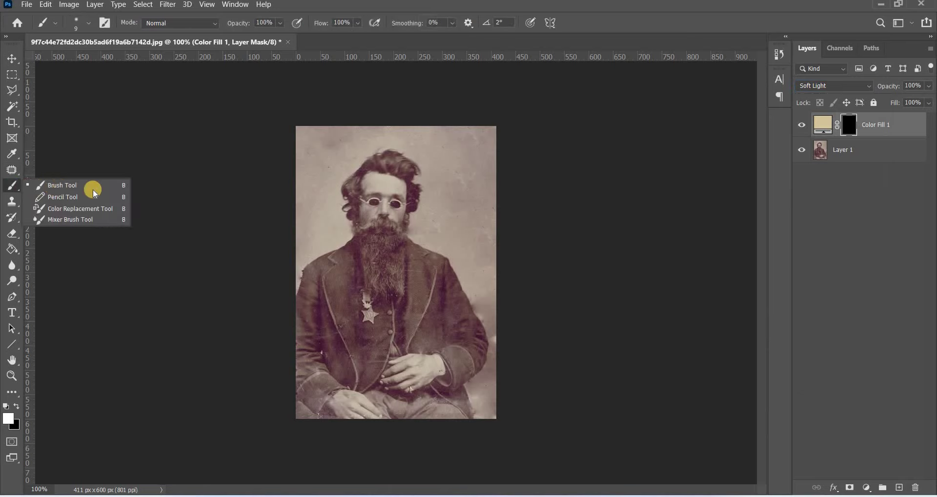
pyautogui.click(52, 189)
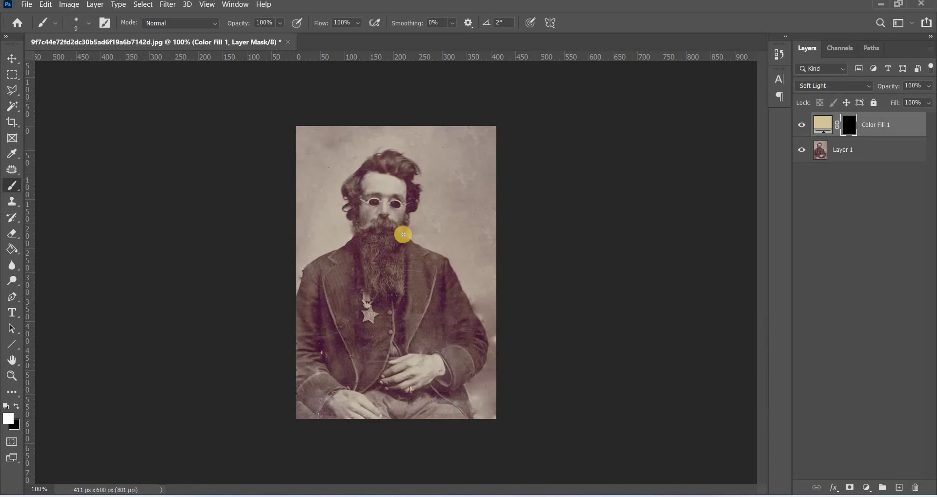
pyautogui.rightClick(380, 186)
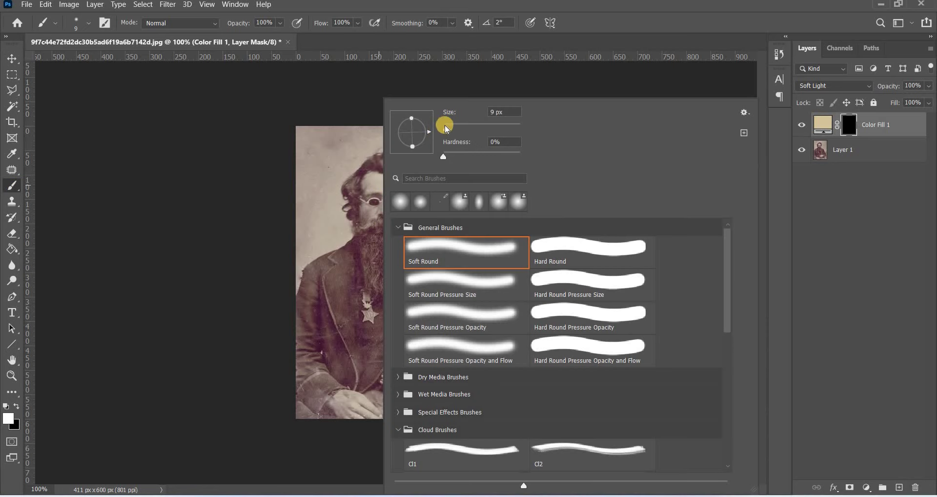
pyautogui.click(454, 128)
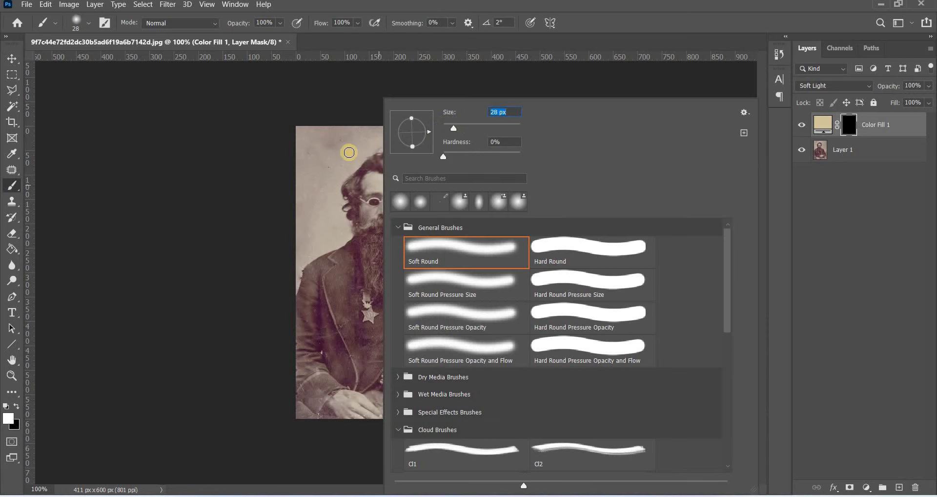
pyautogui.click(618, 30)
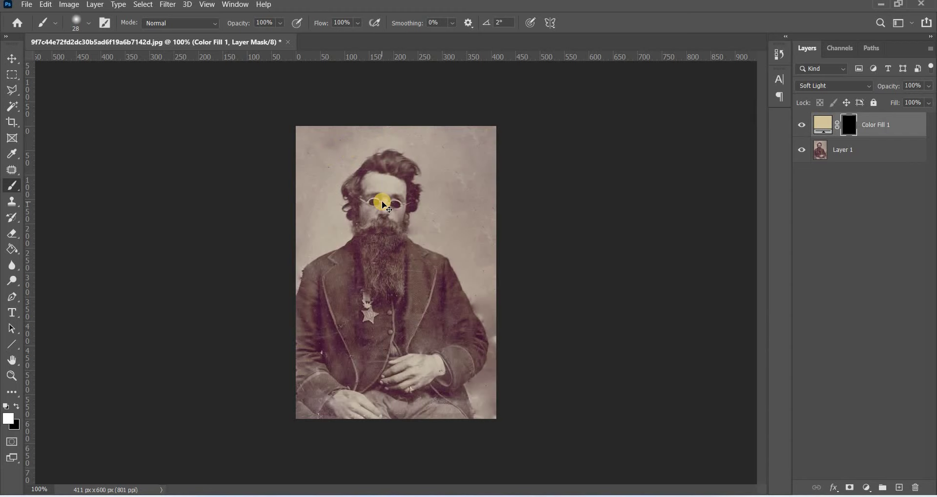
# Paint the beige tint onto the man's forehead and face through the fill mask.
pyautogui.scroll(2, 386, 205)
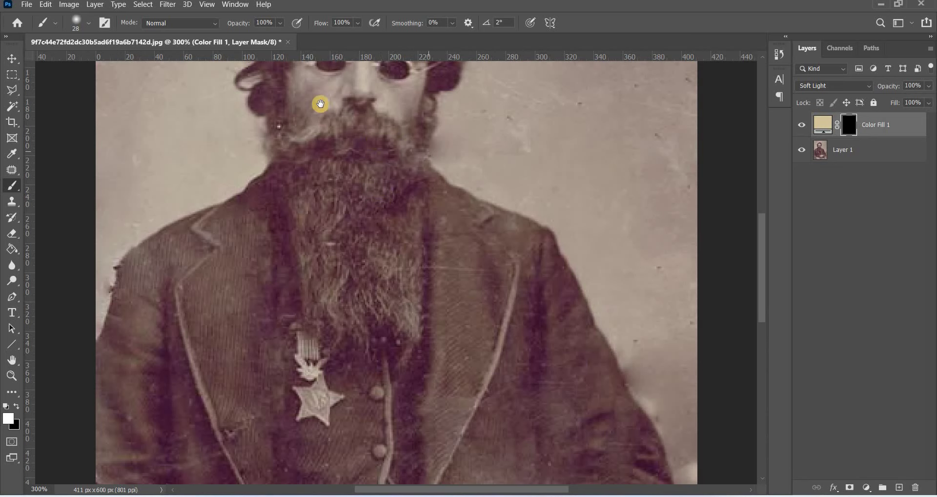
pyautogui.moveTo(321, 104); pyautogui.dragTo(494, 314)
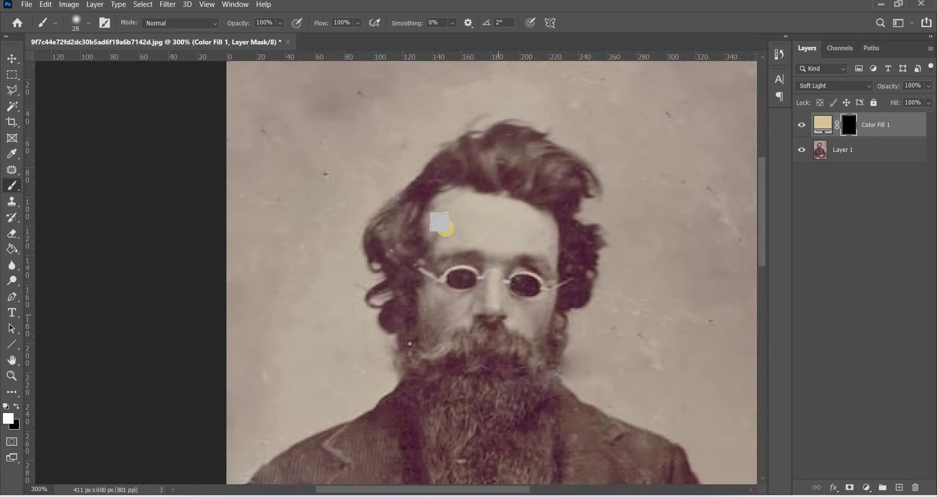
pyautogui.moveTo(445, 228); pyautogui.dragTo(447, 204)
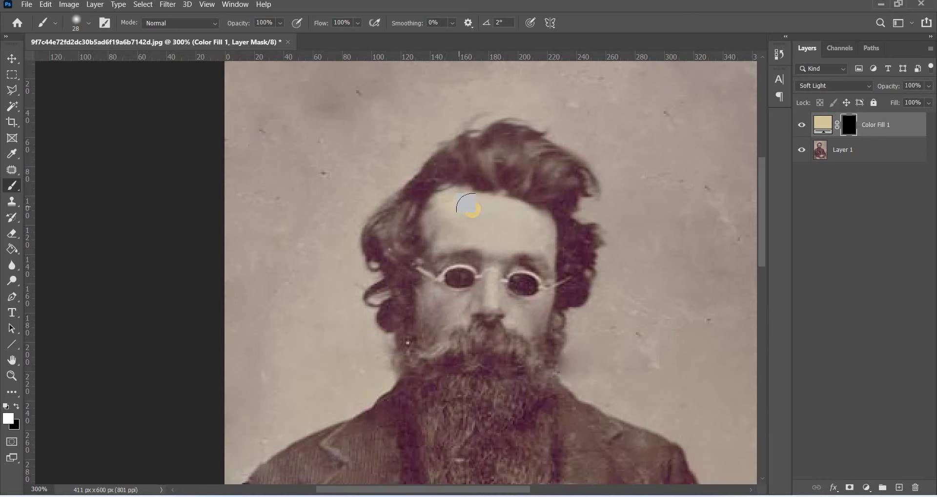
pyautogui.moveTo(445, 201)
pyautogui.mouseDown()
pyautogui.moveTo(539, 225)
pyautogui.moveTo(446, 226)
pyautogui.moveTo(429, 209)
pyautogui.moveTo(525, 229)
pyautogui.mouseUp()
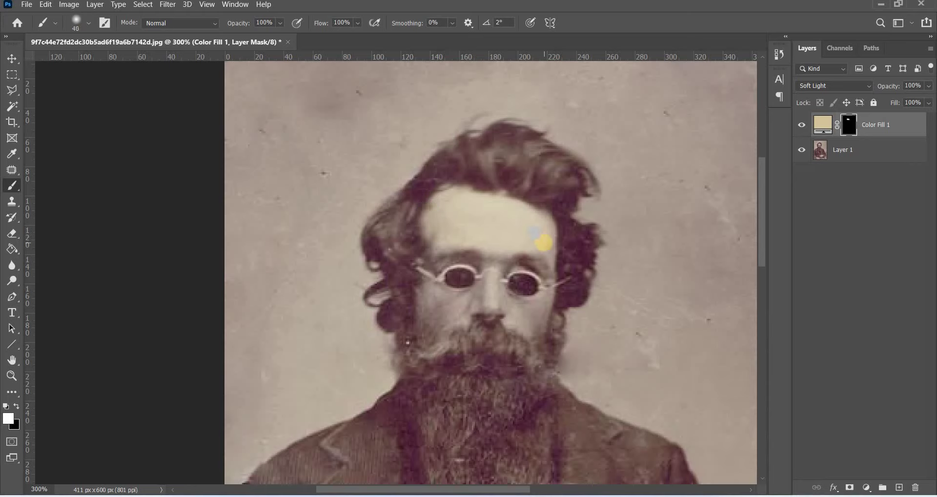
pyautogui.press('[')
pyautogui.moveTo(546, 237)
pyautogui.mouseDown()
pyautogui.moveTo(551, 251)
pyautogui.moveTo(543, 224)
pyautogui.moveTo(520, 216)
pyautogui.moveTo(492, 280)
pyautogui.moveTo(452, 300)
pyautogui.moveTo(429, 293)
pyautogui.moveTo(456, 308)
pyautogui.moveTo(420, 316)
pyautogui.moveTo(433, 326)
pyautogui.moveTo(456, 313)
pyautogui.moveTo(429, 305)
pyautogui.moveTo(428, 290)
pyautogui.moveTo(443, 305)
pyautogui.moveTo(487, 292)
pyautogui.moveTo(471, 309)
pyautogui.moveTo(541, 299)
pyautogui.moveTo(513, 319)
pyautogui.moveTo(540, 330)
pyautogui.moveTo(550, 283)
pyautogui.moveTo(540, 324)
pyautogui.moveTo(523, 318)
pyautogui.moveTo(489, 271)
pyautogui.moveTo(500, 255)
pyautogui.moveTo(484, 300)
pyautogui.moveTo(450, 313)
pyautogui.moveTo(429, 282)
pyautogui.moveTo(446, 299)
pyautogui.moveTo(485, 294)
pyautogui.moveTo(540, 309)
pyautogui.moveTo(542, 321)
pyautogui.moveTo(514, 337)
pyautogui.moveTo(542, 310)
pyautogui.mouseUp()
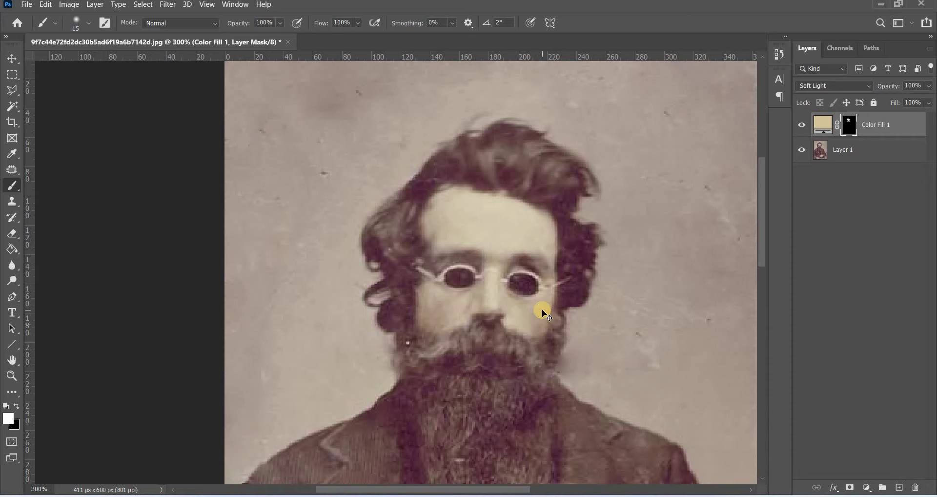
pyautogui.hotkey('ctrl', '1')
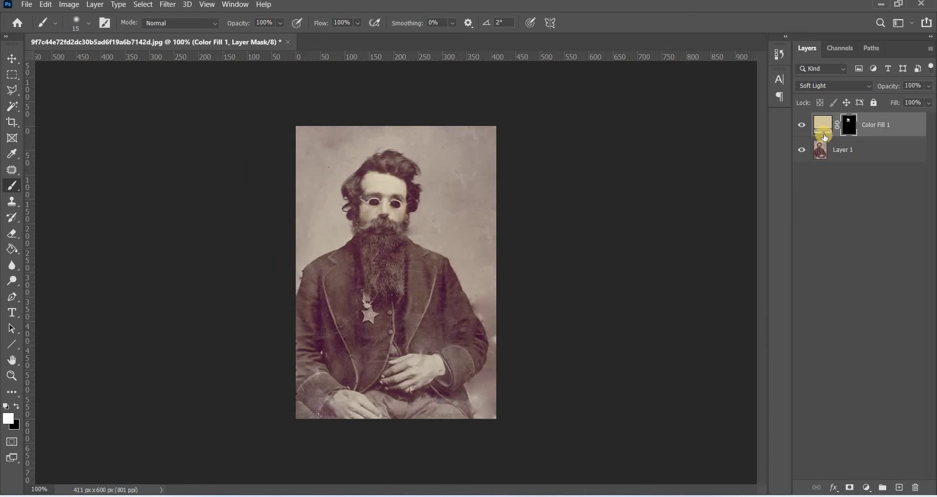
# Change the Color Fill 1 colour to the brighter, saturated yellow ffe191.
pyautogui.click(822, 127)
pyautogui.doubleClick(822, 127)
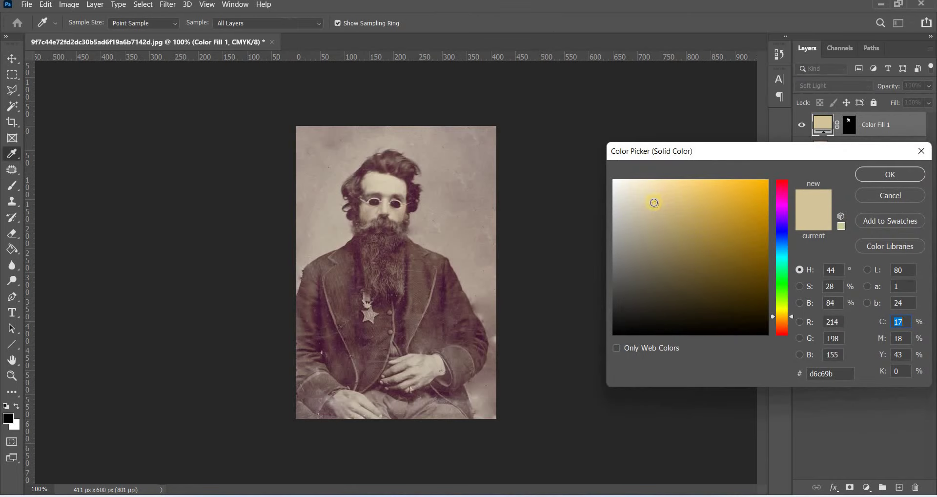
pyautogui.moveTo(654, 203)
pyautogui.mouseDown()
pyautogui.moveTo(677, 218)
pyautogui.moveTo(684, 188)
pyautogui.moveTo(698, 189)
pyautogui.moveTo(662, 240)
pyautogui.moveTo(665, 190)
pyautogui.moveTo(676, 199)
pyautogui.mouseUp()
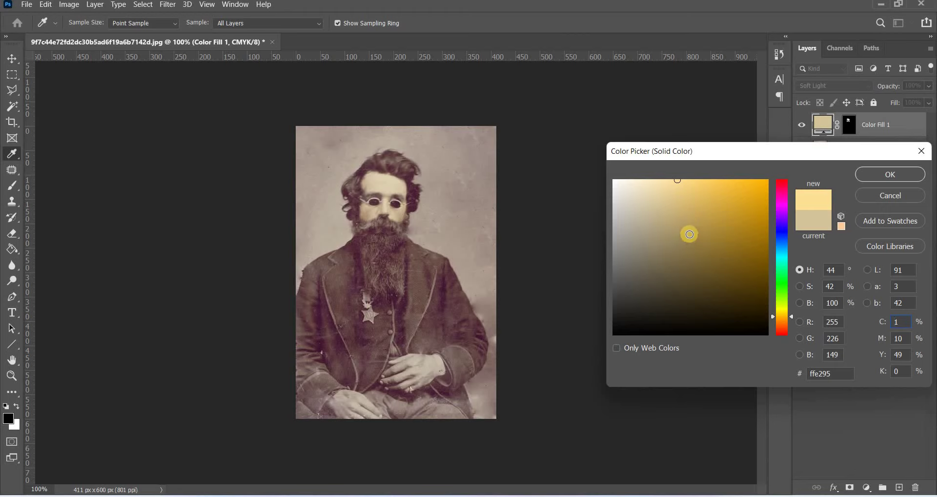
pyautogui.moveTo(672, 201)
pyautogui.mouseDown()
pyautogui.moveTo(672, 221)
pyautogui.moveTo(667, 181)
pyautogui.moveTo(682, 222)
pyautogui.moveTo(651, 180)
pyautogui.mouseUp()
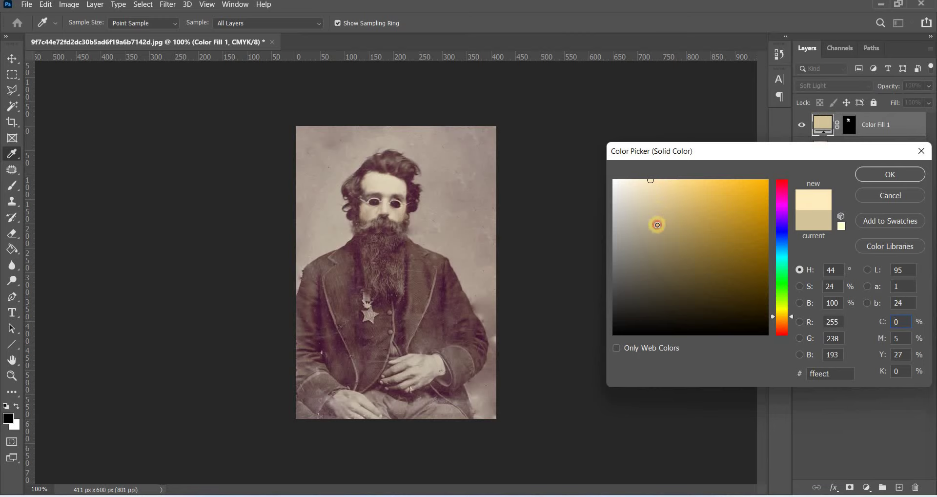
pyautogui.moveTo(658, 224); pyautogui.dragTo(687, 167)
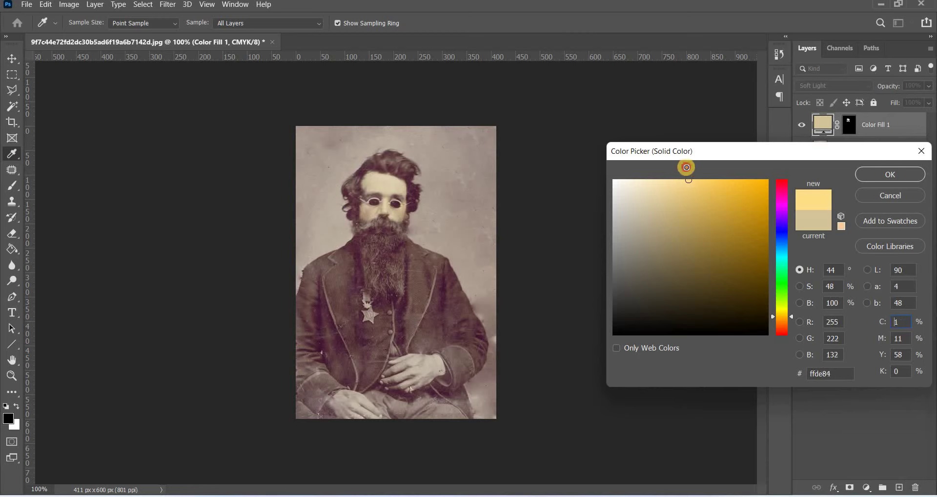
pyautogui.moveTo(686, 167); pyautogui.dragTo(669, 210)
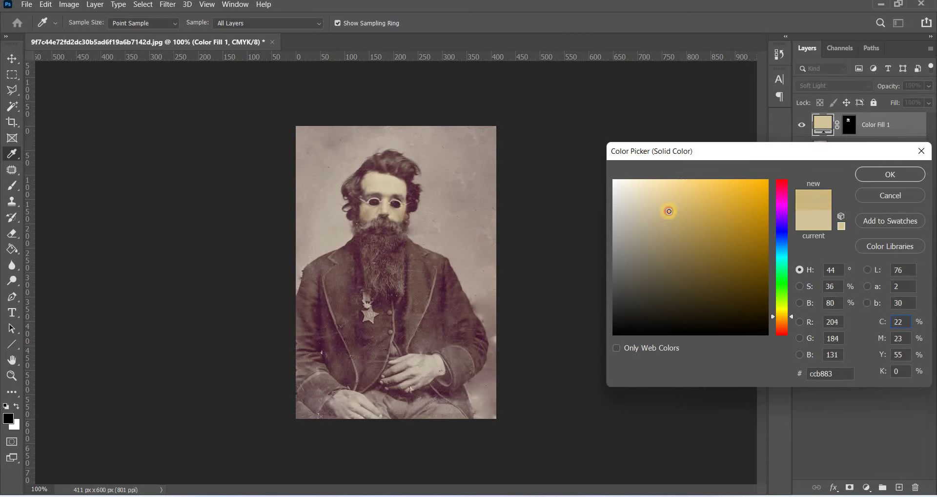
pyautogui.moveTo(673, 179); pyautogui.dragTo(679, 167)
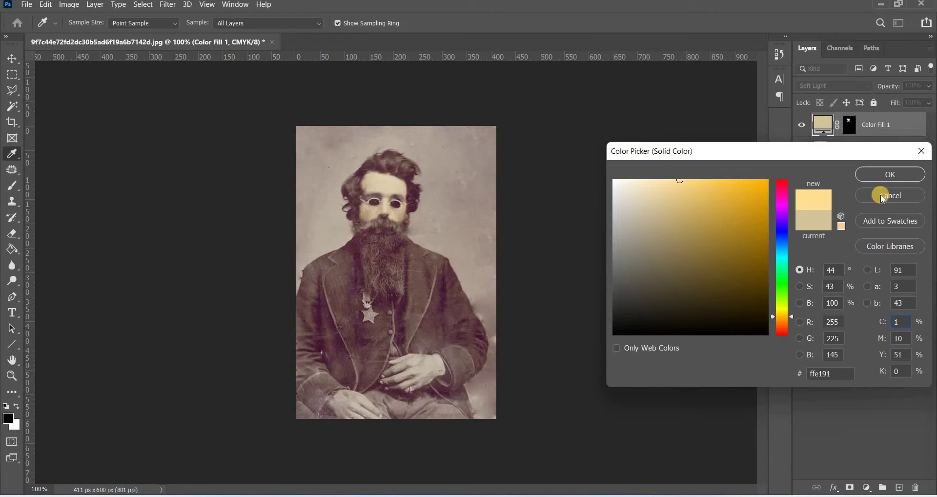
pyautogui.click(889, 173)
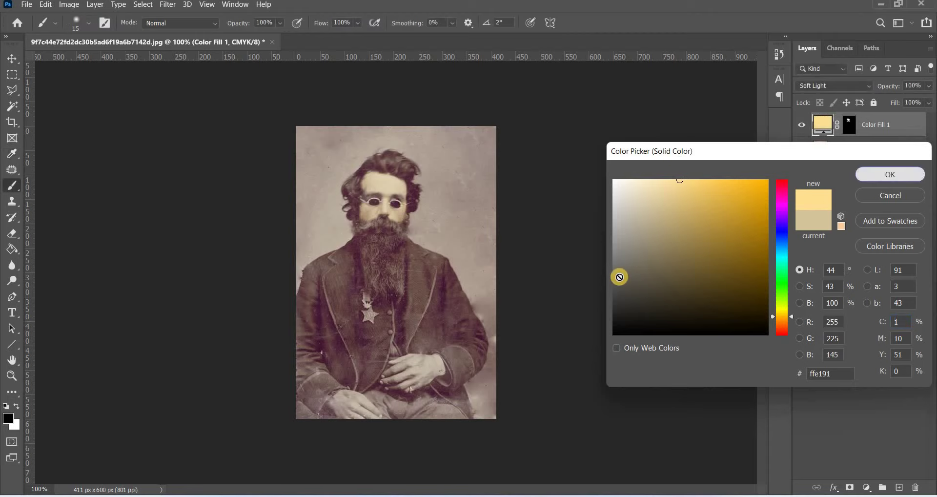
# Target the fill mask, switch to white, and start tinting the hand on the chest.
pyautogui.click(850, 133)
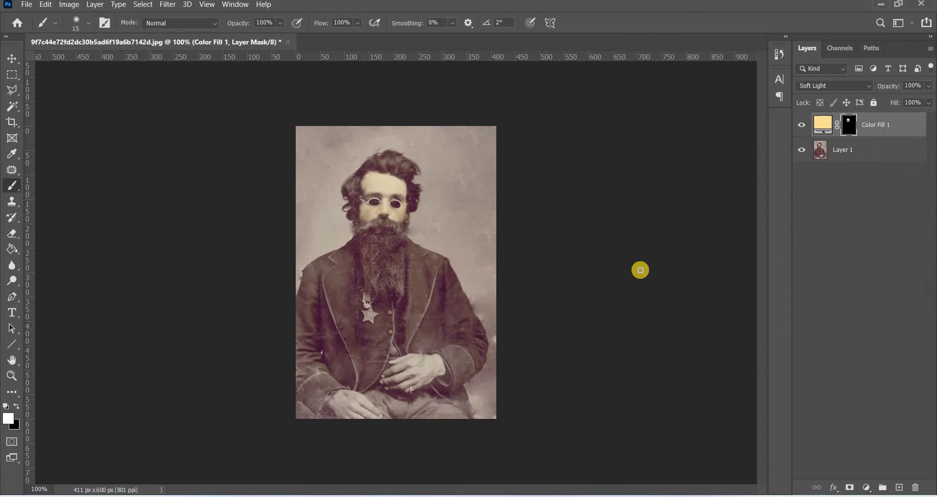
pyautogui.press('x')
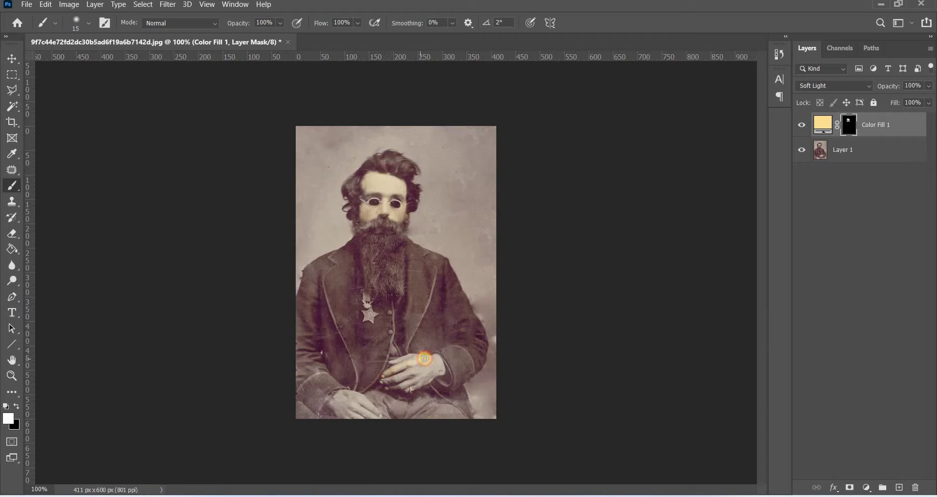
pyautogui.moveTo(425, 359); pyautogui.dragTo(426, 384)
pyautogui.hotkey('ctrl', '+')
pyautogui.hotkey('ctrl', '+')
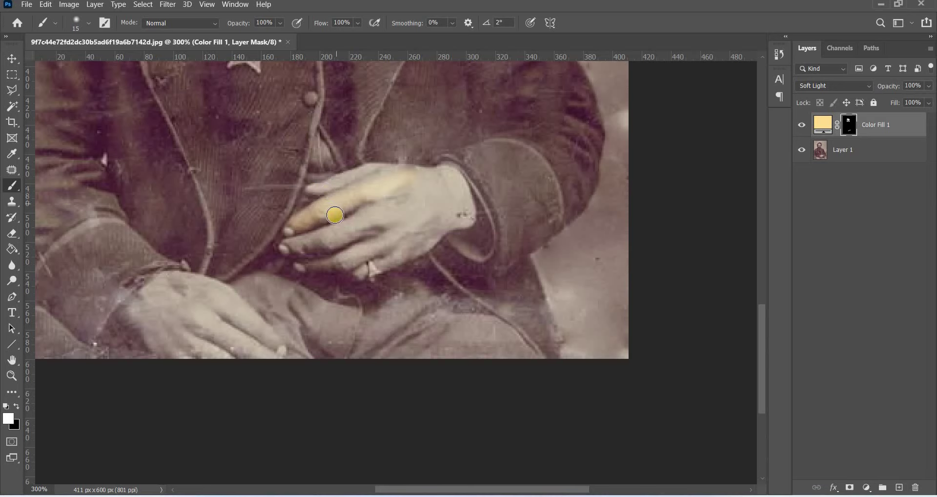
# Brush the warm tint over the fingers, knuckles and back of the hand around the ring.
pyautogui.moveTo(334, 211); pyautogui.dragTo(376, 203)
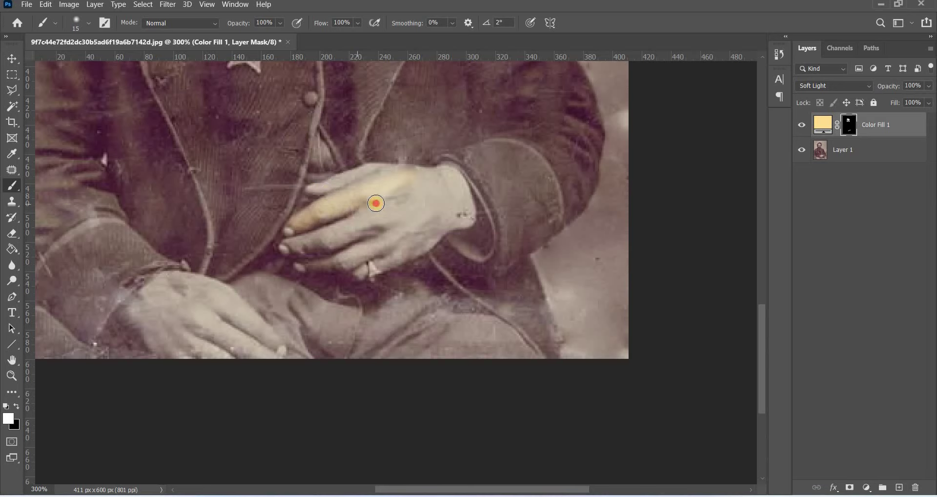
pyautogui.moveTo(406, 177)
pyautogui.mouseDown()
pyautogui.moveTo(446, 181)
pyautogui.moveTo(460, 201)
pyautogui.moveTo(457, 187)
pyautogui.mouseUp()
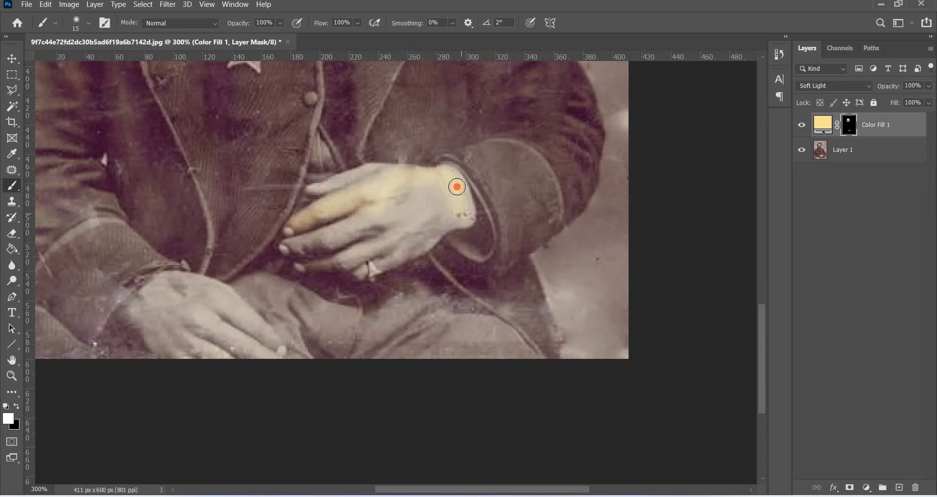
pyautogui.moveTo(464, 221)
pyautogui.mouseDown()
pyautogui.moveTo(383, 262)
pyautogui.moveTo(335, 259)
pyautogui.moveTo(350, 257)
pyautogui.mouseUp()
pyautogui.moveTo(388, 235)
pyautogui.mouseDown()
pyautogui.moveTo(356, 226)
pyautogui.moveTo(329, 242)
pyautogui.moveTo(299, 243)
pyautogui.moveTo(342, 237)
pyautogui.mouseUp()
pyautogui.moveTo(394, 195)
pyautogui.mouseDown()
pyautogui.moveTo(378, 209)
pyautogui.moveTo(400, 213)
pyautogui.moveTo(363, 220)
pyautogui.moveTo(404, 204)
pyautogui.moveTo(420, 213)
pyautogui.moveTo(398, 233)
pyautogui.moveTo(446, 196)
pyautogui.mouseUp()
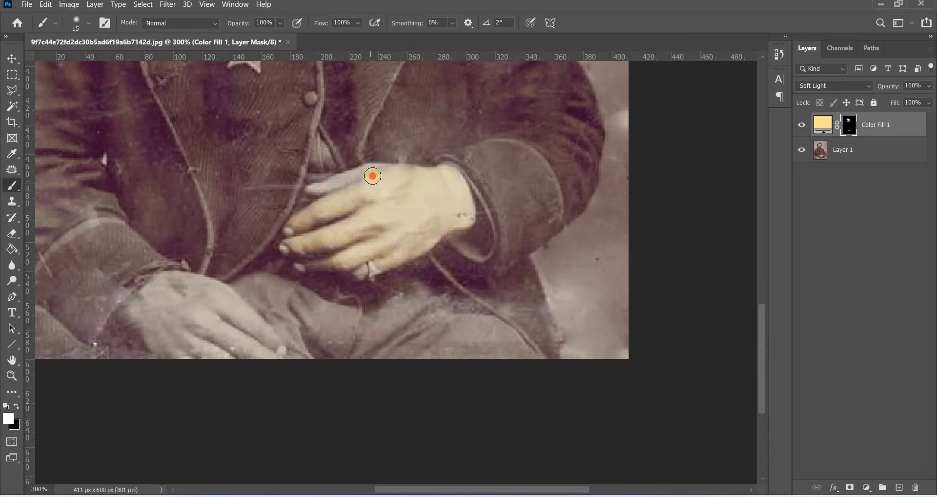
pyautogui.moveTo(372, 177)
pyautogui.mouseDown()
pyautogui.moveTo(327, 184)
pyautogui.moveTo(397, 173)
pyautogui.mouseUp()
pyautogui.moveTo(401, 204)
pyautogui.mouseDown()
pyautogui.moveTo(367, 225)
pyautogui.moveTo(361, 274)
pyautogui.moveTo(376, 253)
pyautogui.moveTo(360, 247)
pyautogui.moveTo(379, 265)
pyautogui.moveTo(425, 220)
pyautogui.moveTo(314, 192)
pyautogui.mouseUp()
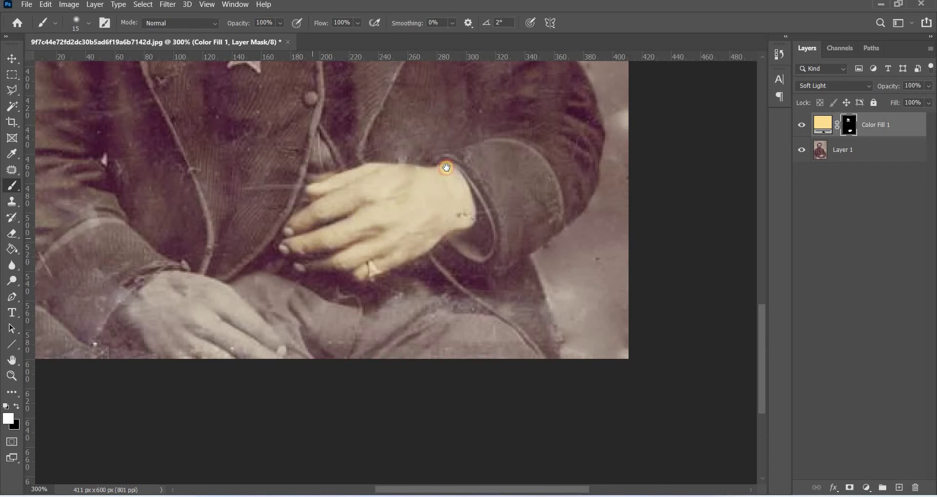
# Paint the warm yellow tint onto the lap hand's knuckles and back, and the upper ring finger.
pyautogui.scroll(-3, 448, 165)
pyautogui.hscroll(-5, 448, 165)
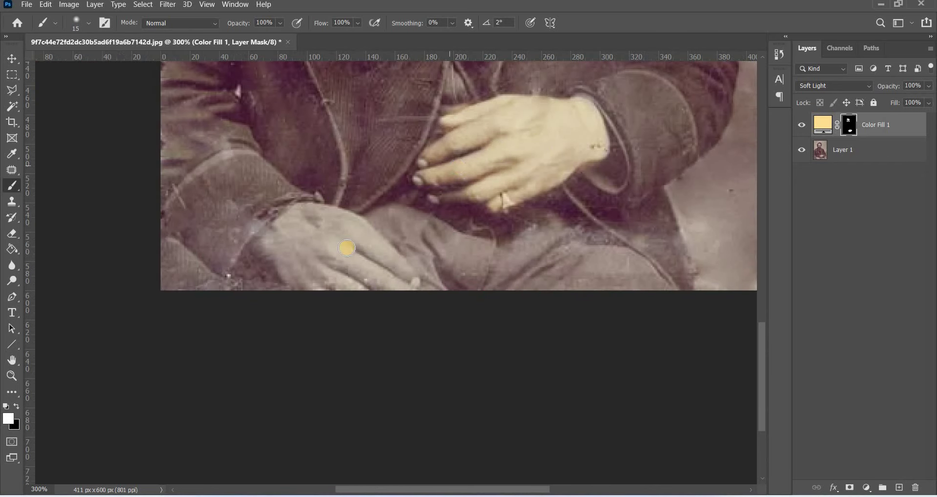
pyautogui.click(270, 242)
pyautogui.moveTo(297, 218)
pyautogui.mouseDown()
pyautogui.moveTo(285, 224)
pyautogui.moveTo(311, 218)
pyautogui.moveTo(361, 229)
pyautogui.moveTo(347, 222)
pyautogui.moveTo(404, 271)
pyautogui.moveTo(351, 245)
pyautogui.moveTo(380, 268)
pyautogui.moveTo(341, 249)
pyautogui.moveTo(355, 255)
pyautogui.moveTo(318, 226)
pyautogui.moveTo(284, 252)
pyautogui.moveTo(306, 241)
pyautogui.moveTo(389, 282)
pyautogui.moveTo(318, 268)
pyautogui.moveTo(308, 280)
pyautogui.moveTo(274, 253)
pyautogui.moveTo(328, 288)
pyautogui.moveTo(364, 288)
pyautogui.moveTo(287, 230)
pyautogui.moveTo(264, 245)
pyautogui.mouseUp()
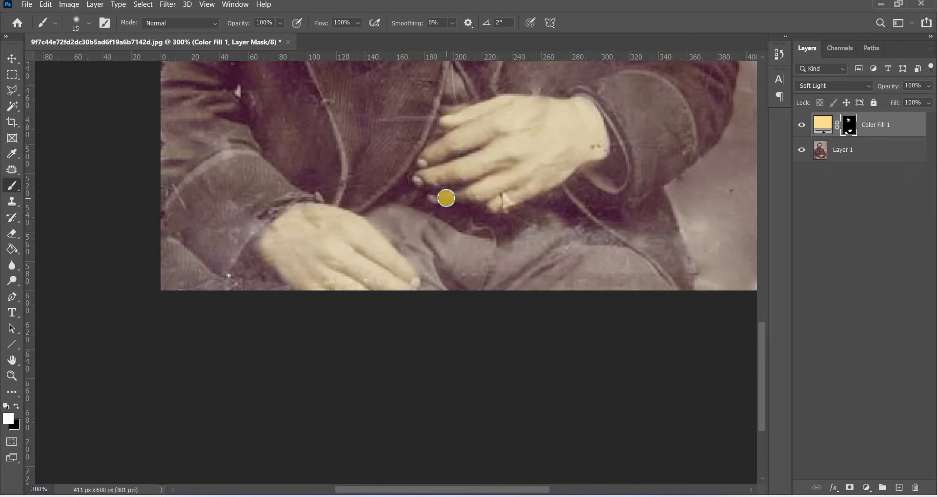
pyautogui.moveTo(447, 197); pyautogui.dragTo(472, 193)
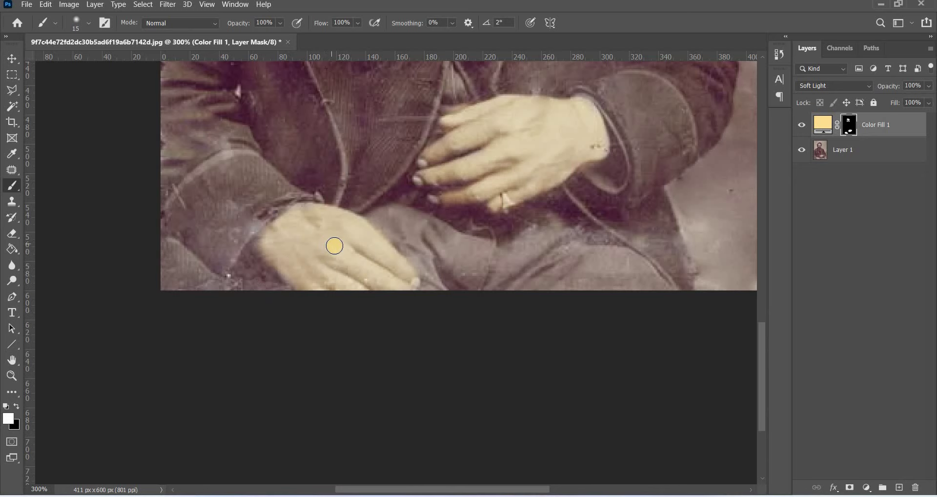
pyautogui.hotkey('ctrl', '-')
pyautogui.hotkey('ctrl', '-')
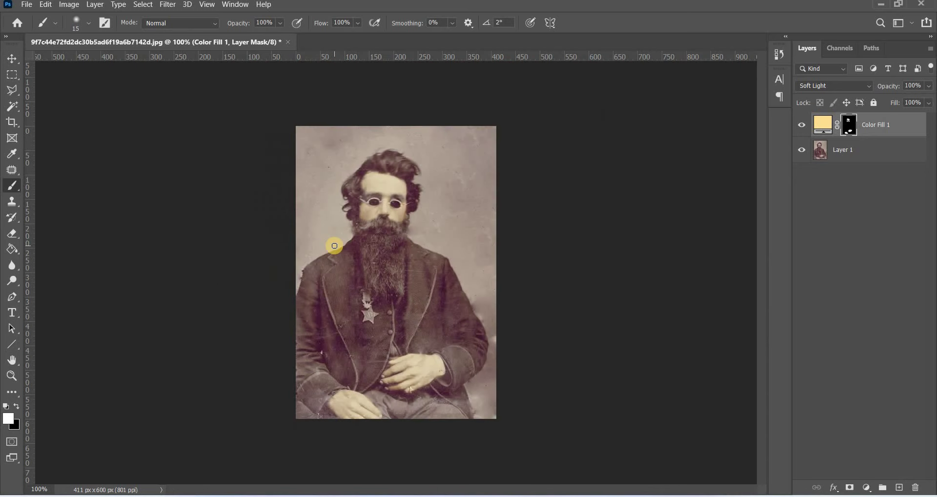
# Change Color Fill 1's colour to a softer, paler beige-yellow, e4cf97.
pyautogui.doubleClick(833, 129)
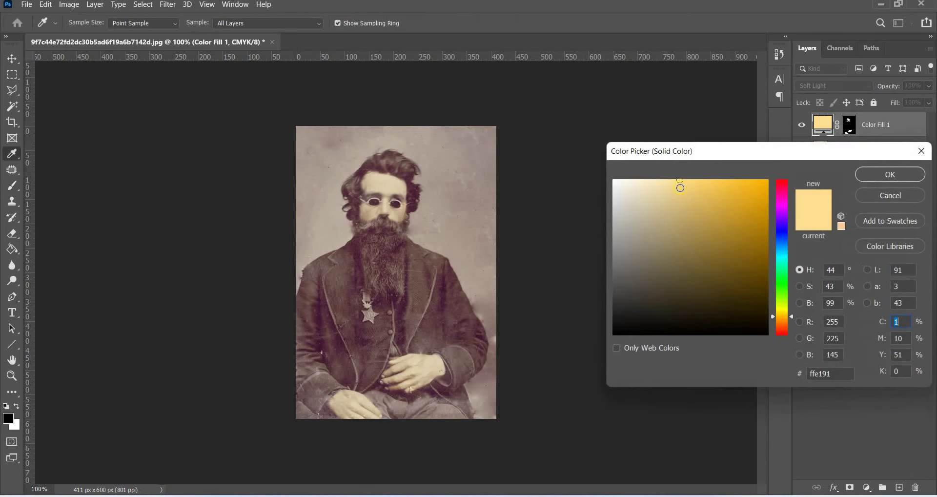
pyautogui.moveTo(675, 209); pyautogui.dragTo(673, 223)
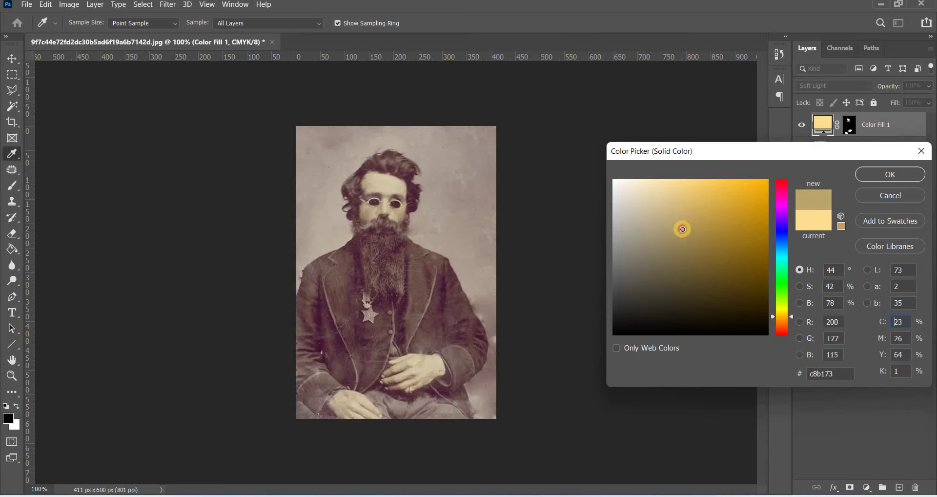
pyautogui.moveTo(673, 217)
pyautogui.mouseDown()
pyautogui.moveTo(683, 229)
pyautogui.moveTo(681, 203)
pyautogui.moveTo(684, 236)
pyautogui.moveTo(692, 236)
pyautogui.moveTo(670, 205)
pyautogui.moveTo(676, 241)
pyautogui.moveTo(647, 199)
pyautogui.moveTo(667, 249)
pyautogui.moveTo(680, 245)
pyautogui.mouseUp()
pyautogui.moveTo(668, 198)
pyautogui.mouseDown()
pyautogui.moveTo(698, 201)
pyautogui.moveTo(701, 211)
pyautogui.mouseUp()
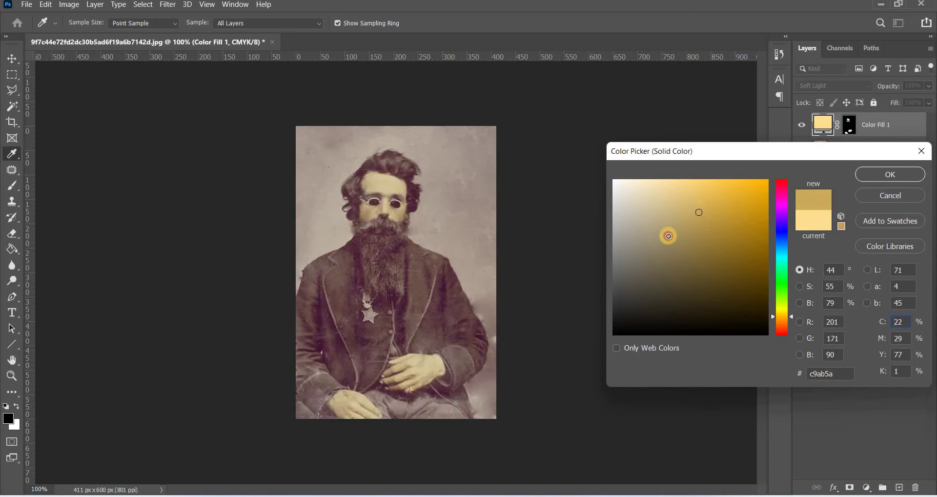
pyautogui.moveTo(648, 227); pyautogui.dragTo(665, 192)
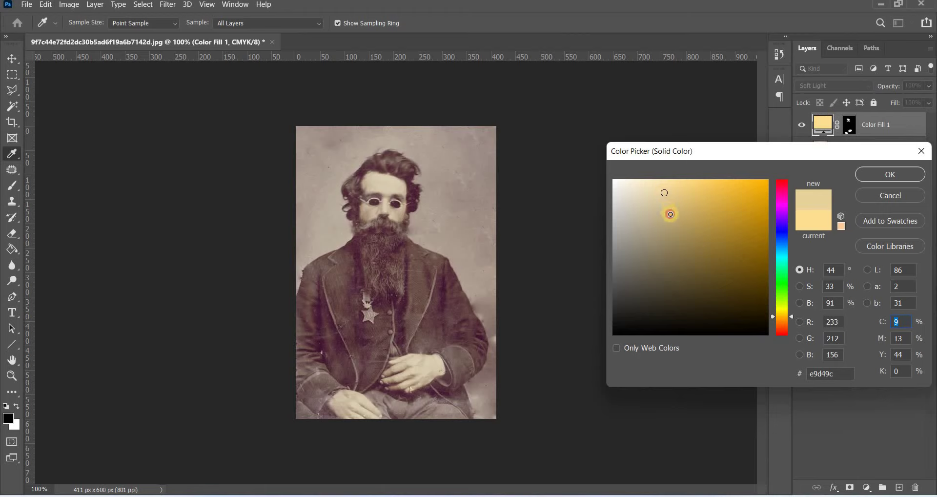
pyautogui.moveTo(670, 214); pyautogui.dragTo(668, 198)
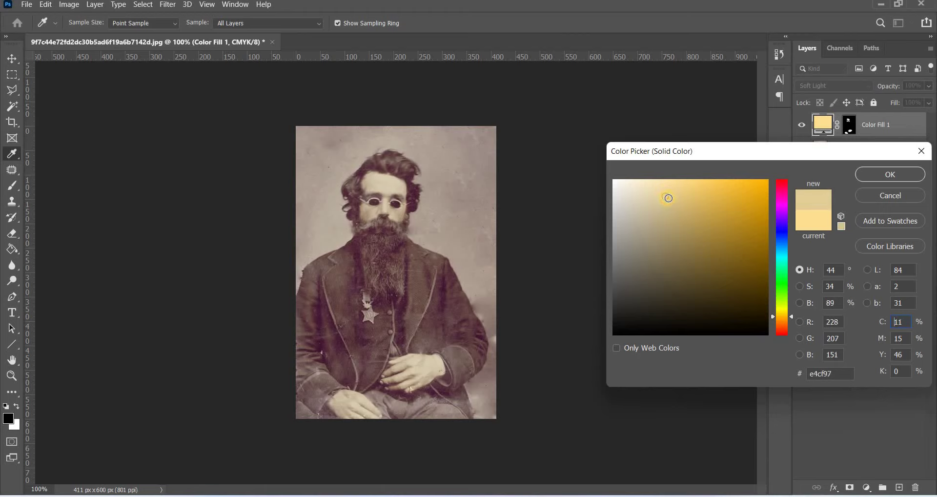
pyautogui.click(887, 172)
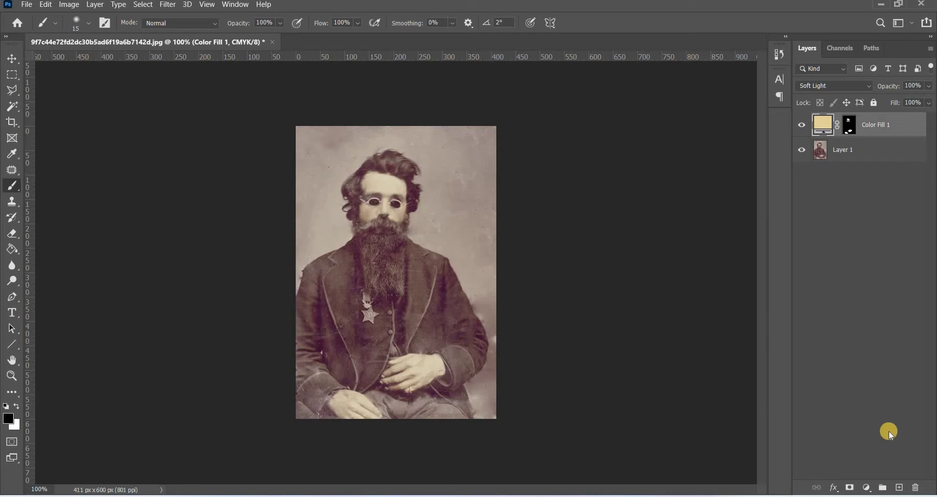
# Add a new solid colour fill layer, Color Fill 2, in pure black.
pyautogui.click(867, 487)
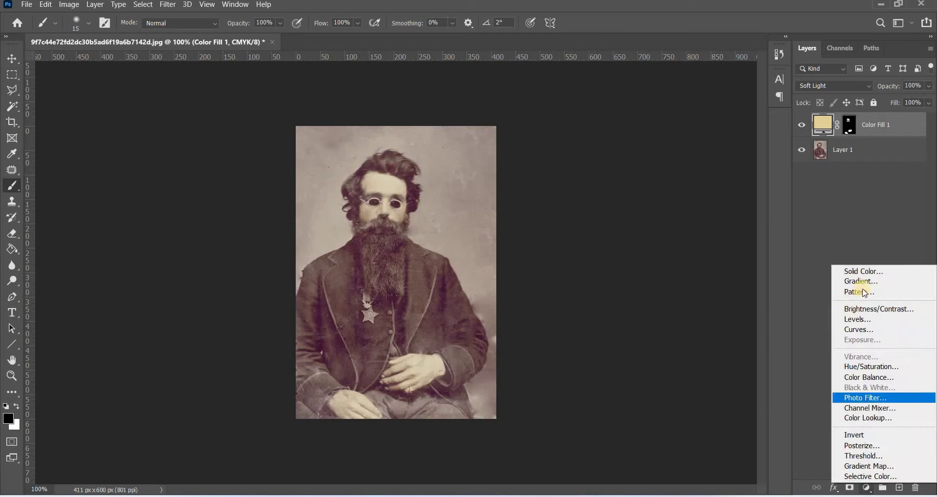
pyautogui.click(859, 270)
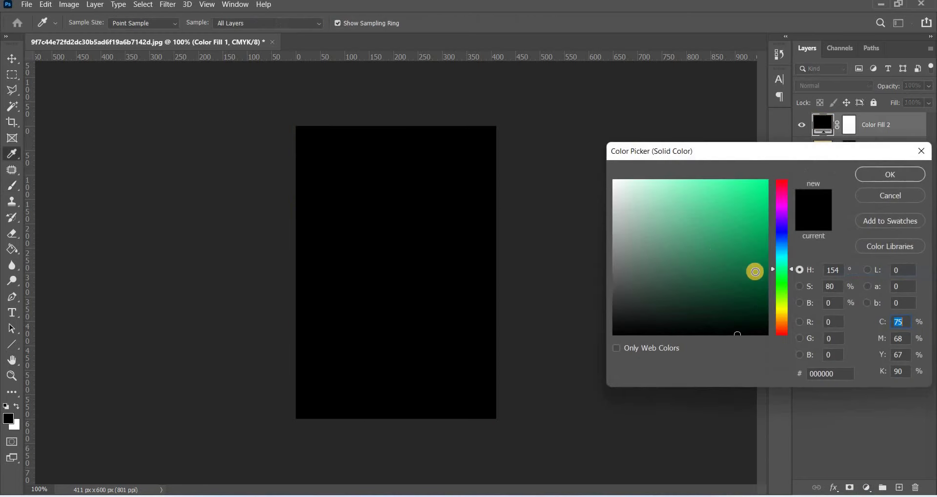
pyautogui.click(615, 333)
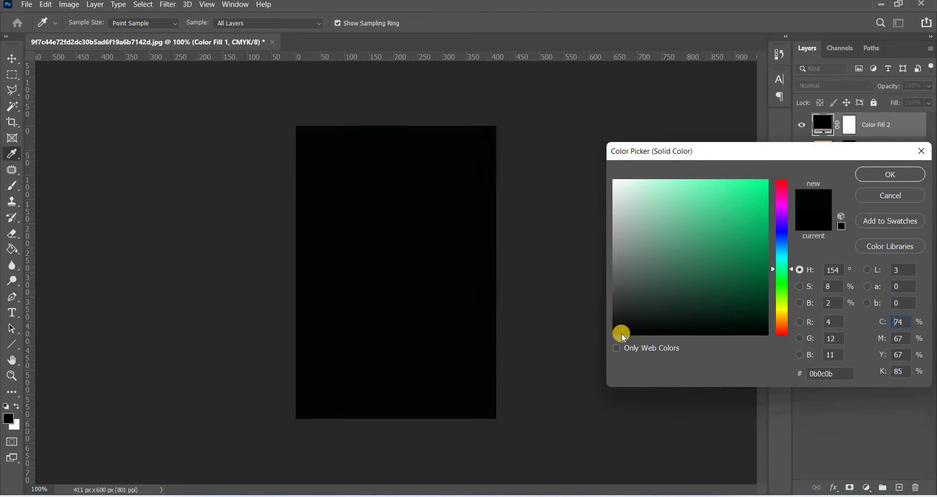
pyautogui.click(890, 176)
# Set Color Fill 2 to Soft Light and invert its mask to black with Ctrl+I.
pyautogui.press('b')
pyautogui.click(852, 126)
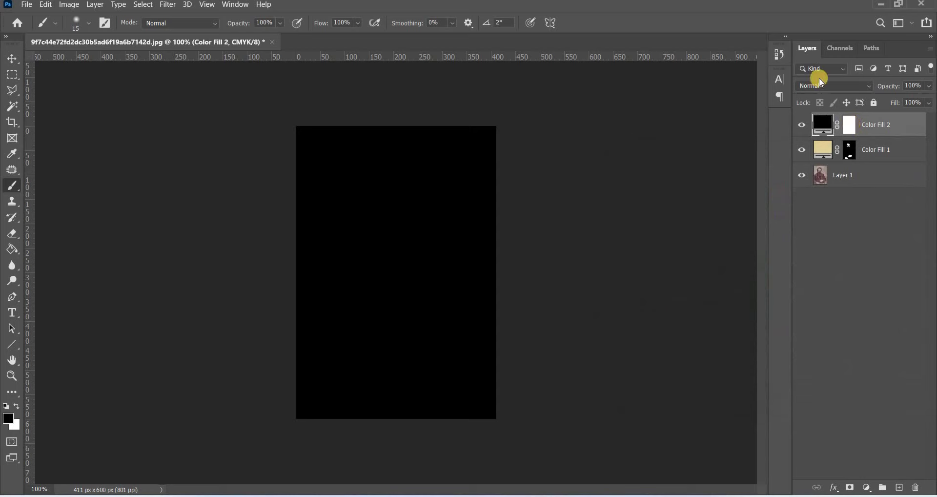
pyautogui.click(821, 88)
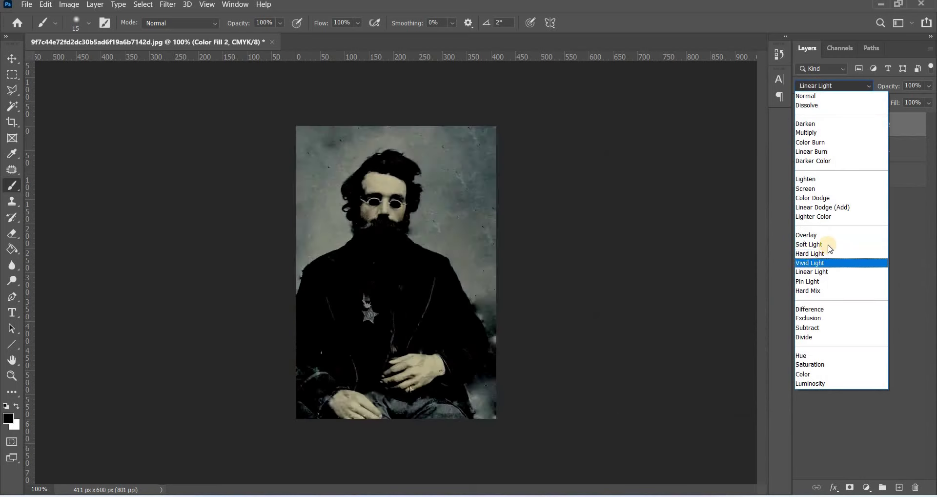
pyautogui.click(830, 244)
pyautogui.click(853, 135)
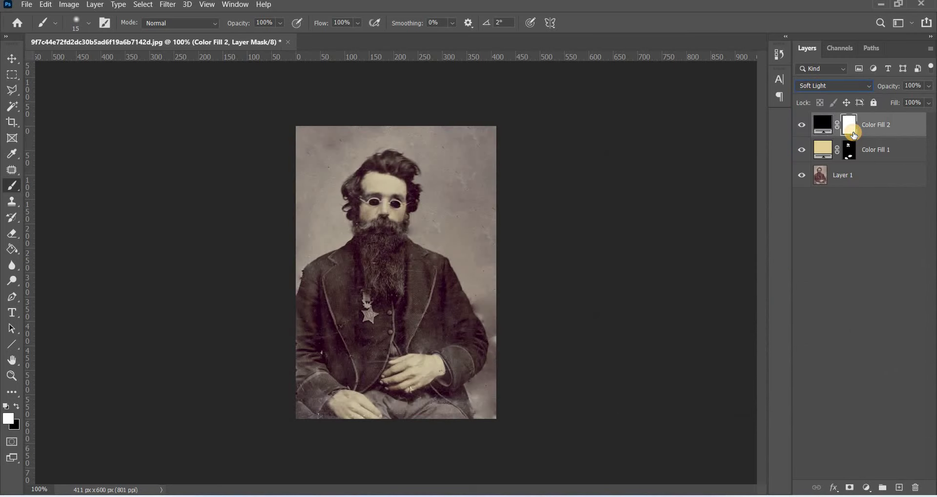
pyautogui.hotkey('ctrl', 'i')
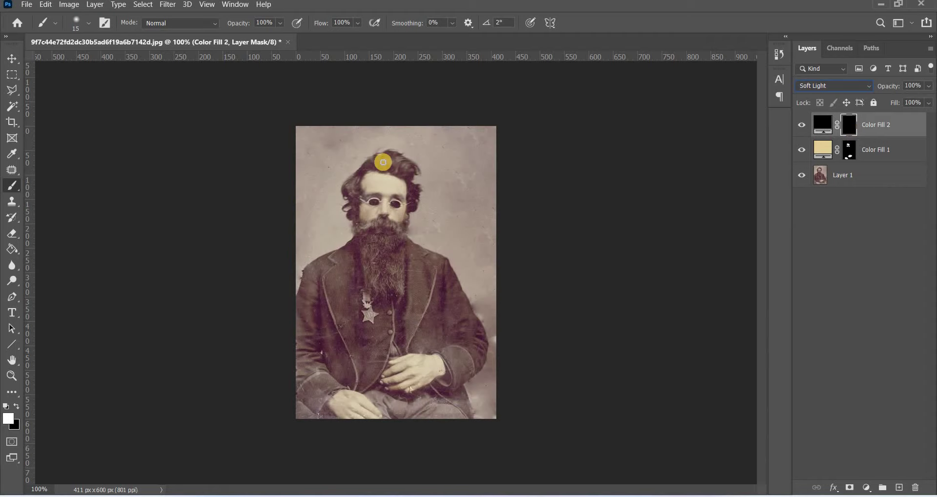
pyautogui.rightClick(429, 163)
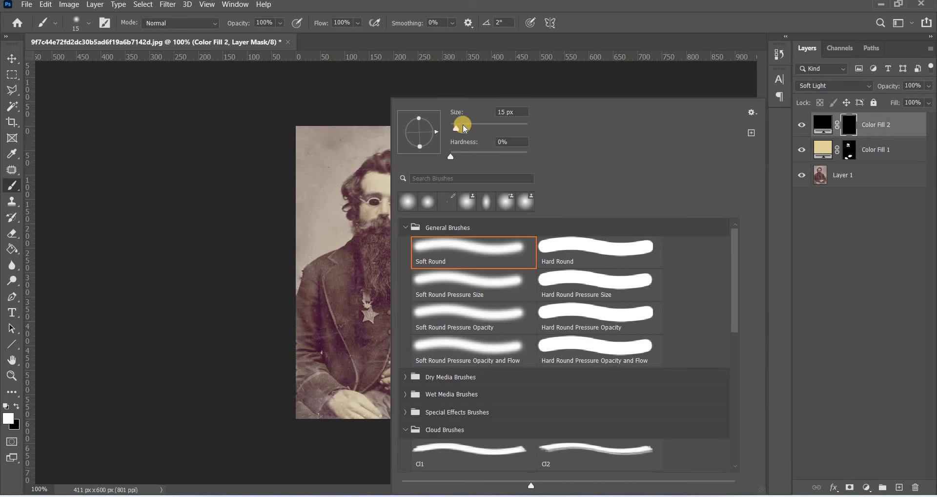
# Set the soft brush to 26 px and zoom in to 300% on the face and hair.
pyautogui.moveTo(459, 127); pyautogui.dragTo(460, 126)
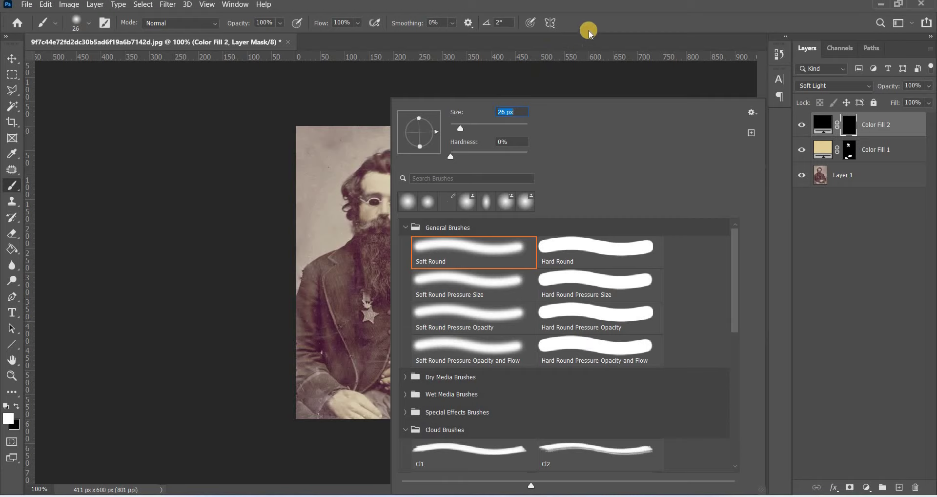
pyautogui.click(630, 26)
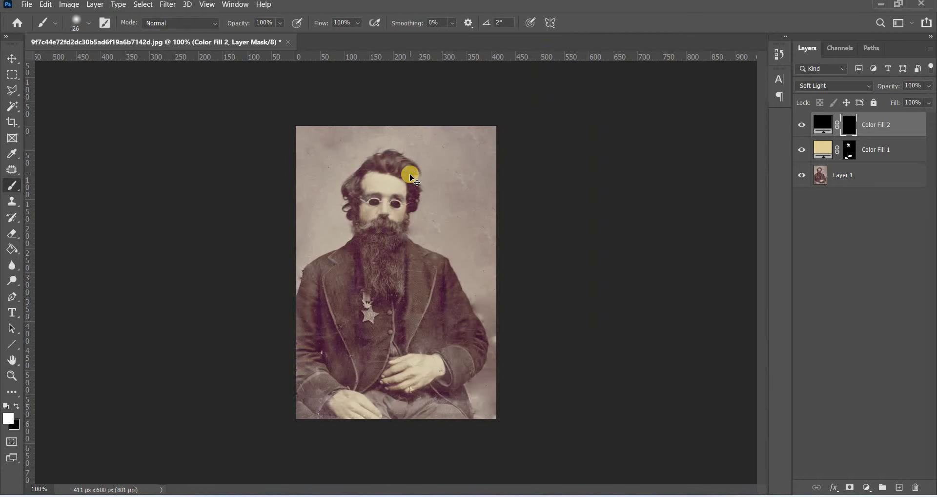
pyautogui.hotkey('ctrl', '+')
pyautogui.hotkey('ctrl', '+')
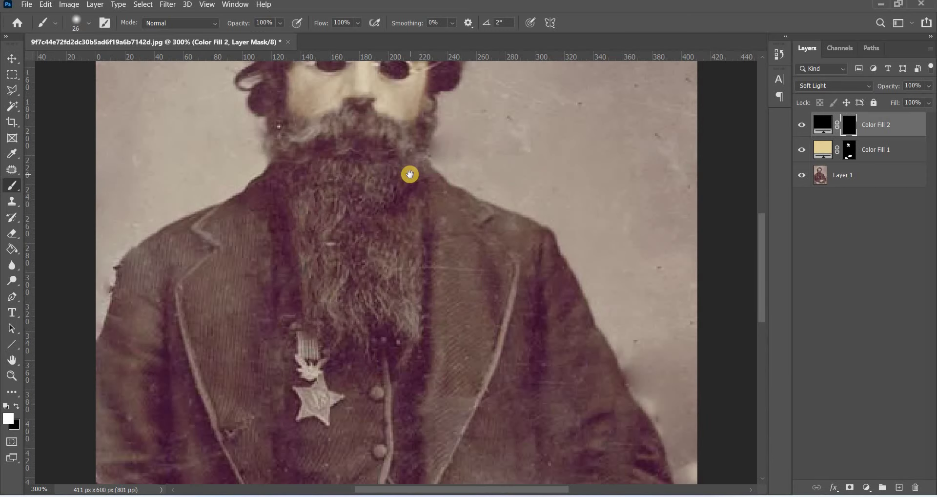
pyautogui.moveTo(477, 359)
pyautogui.mouseDown()
pyautogui.moveTo(483, 397)
pyautogui.moveTo(473, 370)
pyautogui.mouseUp()
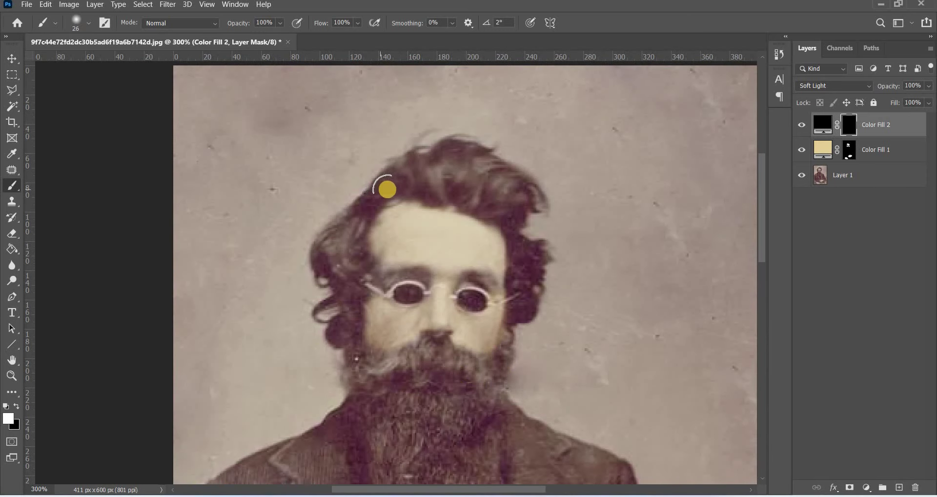
# Paint the dark tint over the top of the hair and down the beard toward the chest.
pyautogui.moveTo(394, 180)
pyautogui.mouseDown()
pyautogui.moveTo(447, 153)
pyautogui.moveTo(513, 190)
pyautogui.moveTo(419, 183)
pyautogui.moveTo(469, 186)
pyautogui.moveTo(496, 203)
pyautogui.moveTo(452, 197)
pyautogui.moveTo(502, 188)
pyautogui.moveTo(526, 196)
pyautogui.moveTo(502, 206)
pyautogui.moveTo(467, 201)
pyautogui.moveTo(515, 222)
pyautogui.moveTo(528, 277)
pyautogui.moveTo(535, 259)
pyautogui.moveTo(538, 282)
pyautogui.moveTo(526, 304)
pyautogui.moveTo(531, 265)
pyautogui.moveTo(520, 308)
pyautogui.moveTo(523, 242)
pyautogui.moveTo(508, 194)
pyautogui.moveTo(405, 174)
pyautogui.moveTo(364, 201)
pyautogui.moveTo(329, 254)
pyautogui.moveTo(343, 245)
pyautogui.moveTo(341, 280)
pyautogui.moveTo(356, 264)
pyautogui.moveTo(337, 268)
pyautogui.moveTo(335, 327)
pyautogui.moveTo(345, 319)
pyautogui.moveTo(341, 305)
pyautogui.moveTo(347, 368)
pyautogui.moveTo(373, 414)
pyautogui.moveTo(393, 424)
pyautogui.moveTo(410, 379)
pyautogui.moveTo(398, 387)
pyautogui.mouseUp()
pyautogui.moveTo(430, 371)
pyautogui.mouseDown()
pyautogui.moveTo(387, 368)
pyautogui.moveTo(464, 366)
pyautogui.moveTo(477, 380)
pyautogui.moveTo(501, 374)
pyautogui.moveTo(511, 334)
pyautogui.moveTo(502, 368)
pyautogui.moveTo(470, 399)
pyautogui.moveTo(433, 400)
pyautogui.mouseUp()
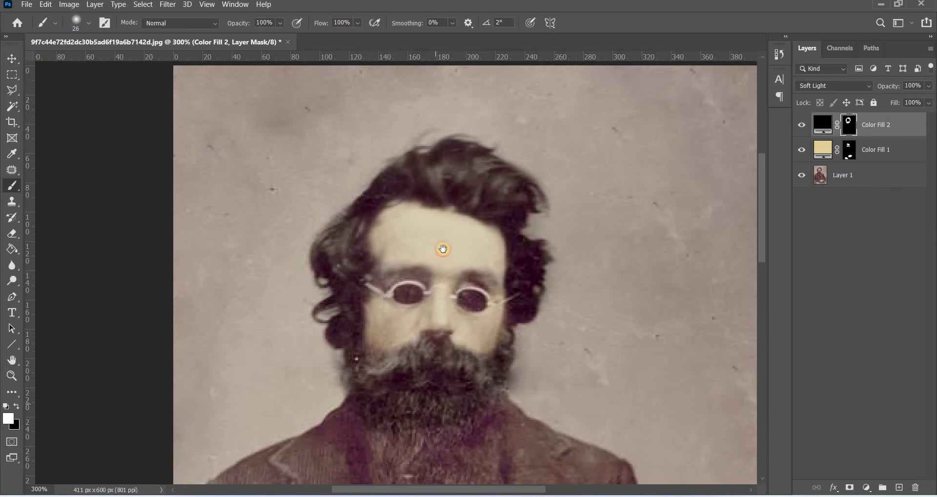
pyautogui.scroll(-3, 444, 251)
pyautogui.click(403, 311)
pyautogui.moveTo(403, 312)
pyautogui.mouseDown()
pyautogui.moveTo(400, 355)
pyautogui.moveTo(389, 328)
pyautogui.moveTo(413, 383)
pyautogui.moveTo(418, 274)
pyautogui.moveTo(460, 285)
pyautogui.moveTo(446, 274)
pyautogui.moveTo(479, 267)
pyautogui.moveTo(491, 355)
pyautogui.moveTo(489, 328)
pyautogui.moveTo(464, 386)
pyautogui.moveTo(429, 399)
pyautogui.moveTo(486, 393)
pyautogui.moveTo(445, 330)
pyautogui.moveTo(473, 317)
pyautogui.moveTo(483, 379)
pyautogui.moveTo(485, 360)
pyautogui.moveTo(409, 220)
pyautogui.moveTo(488, 224)
pyautogui.moveTo(500, 247)
pyautogui.moveTo(519, 176)
pyautogui.moveTo(459, 249)
pyautogui.moveTo(385, 222)
pyautogui.moveTo(353, 201)
pyautogui.moveTo(360, 105)
pyautogui.moveTo(368, 188)
pyautogui.moveTo(386, 241)
pyautogui.moveTo(426, 218)
pyautogui.moveTo(473, 230)
pyautogui.moveTo(475, 372)
pyautogui.moveTo(494, 370)
pyautogui.moveTo(442, 278)
pyautogui.moveTo(441, 306)
pyautogui.moveTo(450, 260)
pyautogui.moveTo(482, 240)
pyautogui.moveTo(485, 225)
pyautogui.moveTo(493, 240)
pyautogui.moveTo(416, 213)
pyautogui.moveTo(439, 195)
pyautogui.moveTo(485, 309)
pyautogui.moveTo(431, 302)
pyautogui.moveTo(485, 351)
pyautogui.moveTo(435, 309)
pyautogui.moveTo(446, 355)
pyautogui.moveTo(414, 299)
pyautogui.moveTo(441, 274)
pyautogui.moveTo(413, 242)
pyautogui.moveTo(452, 285)
pyautogui.mouseUp()
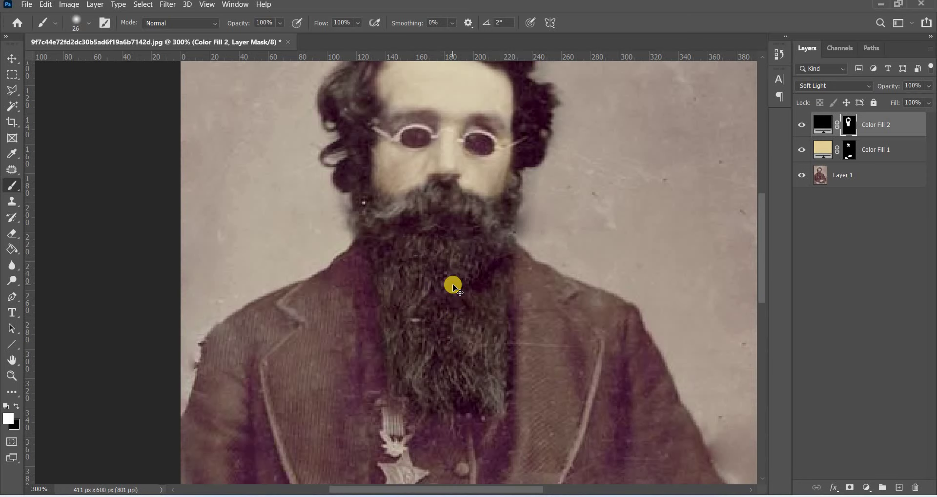
# At 200% zoom, paint the dark tint along the left hairline.
pyautogui.hotkey('ctrl', '-')
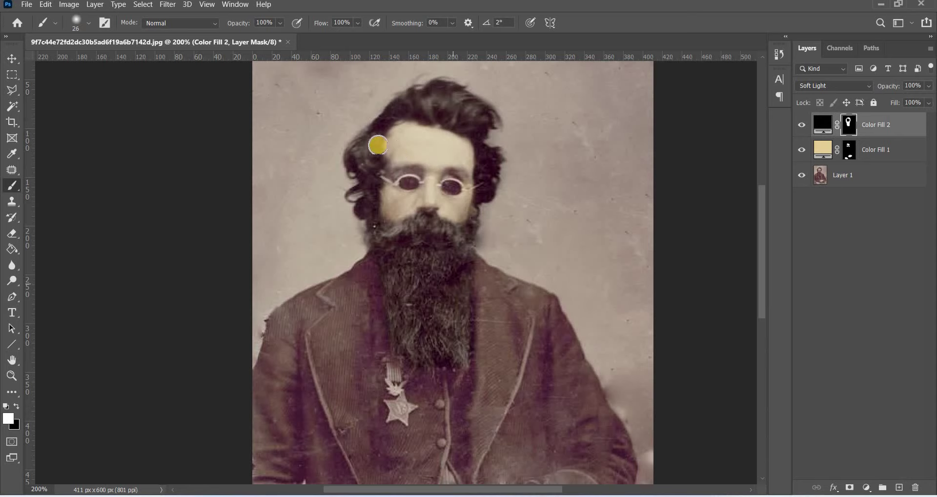
pyautogui.moveTo(363, 158)
pyautogui.mouseDown()
pyautogui.moveTo(366, 184)
pyautogui.moveTo(362, 146)
pyautogui.moveTo(379, 113)
pyautogui.moveTo(421, 93)
pyautogui.moveTo(460, 101)
pyautogui.moveTo(487, 157)
pyautogui.moveTo(489, 191)
pyautogui.moveTo(456, 278)
pyautogui.moveTo(446, 345)
pyautogui.mouseUp()
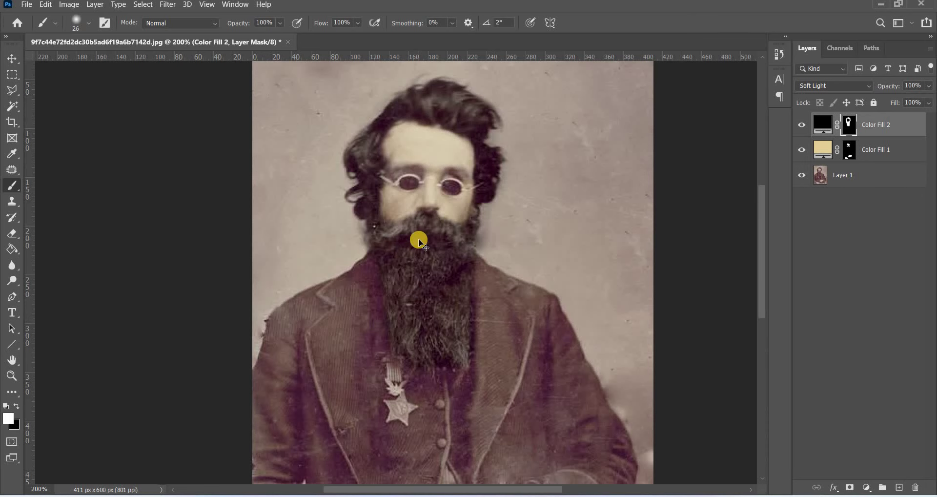
pyautogui.scroll(1, 420, 242)
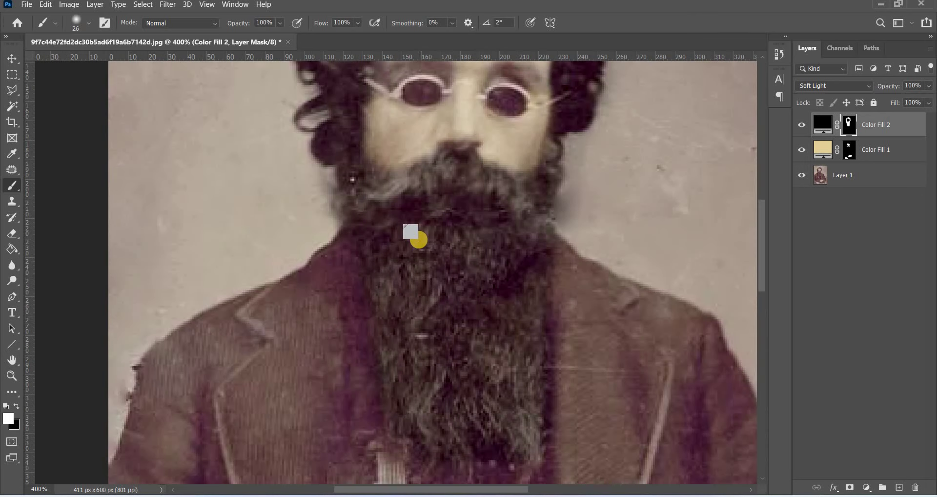
pyautogui.scroll(5, 415, 244)
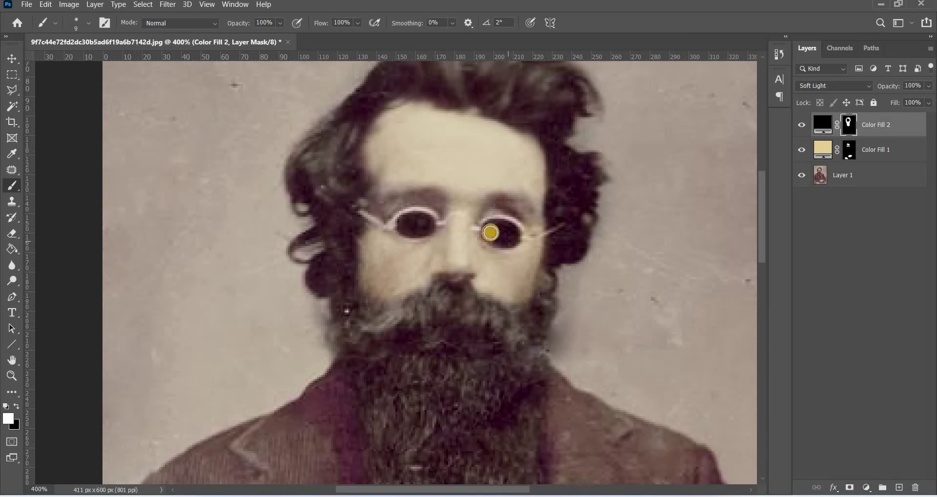
# Darken the right eye area behind the glasses, extend it into the beard, and cover the hair top.
pyautogui.click(493, 228)
pyautogui.moveTo(494, 233); pyautogui.dragTo(512, 239)
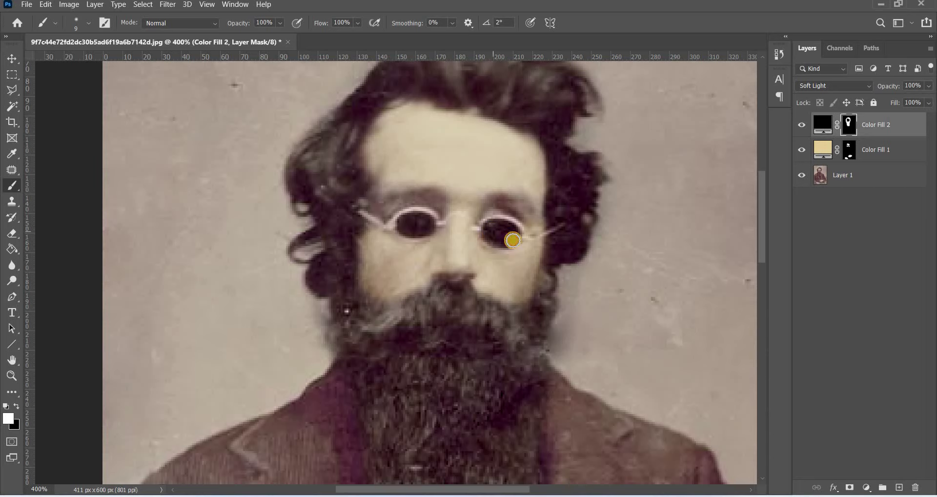
pyautogui.moveTo(446, 338); pyautogui.dragTo(432, 366)
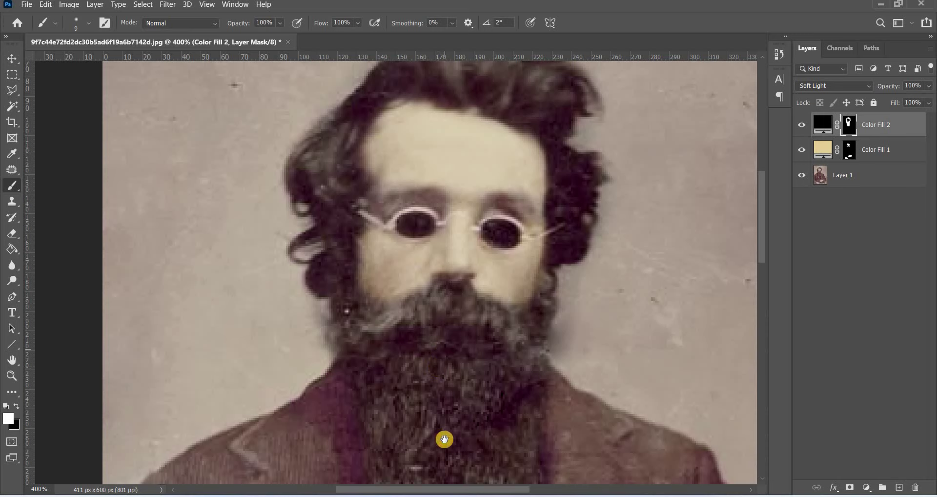
pyautogui.scroll(3, 443, 437)
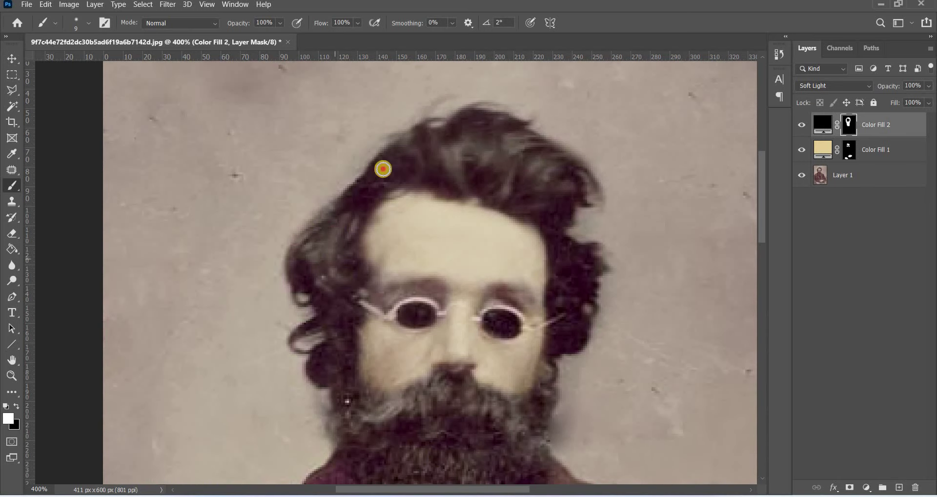
pyautogui.moveTo(497, 150); pyautogui.dragTo(512, 182)
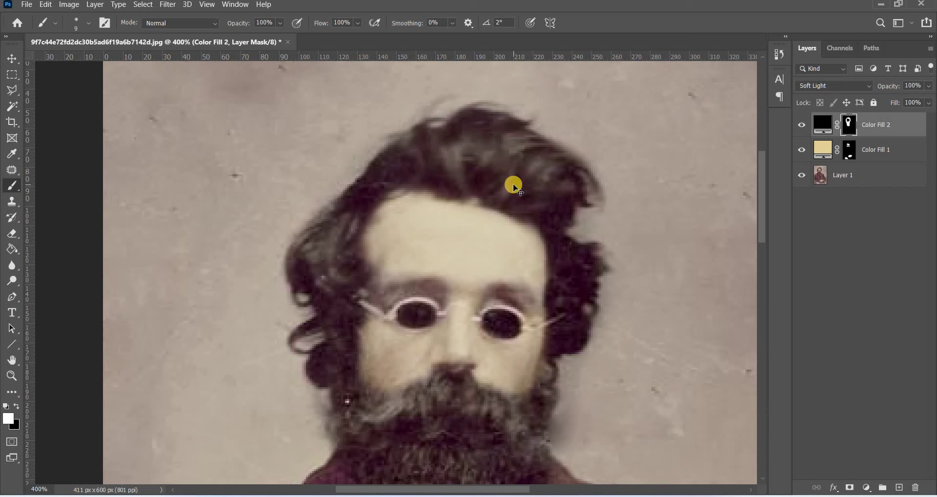
pyautogui.hotkey('ctrl', '-')
pyautogui.hotkey('ctrl', '-')
pyautogui.hotkey('ctrl', '-')
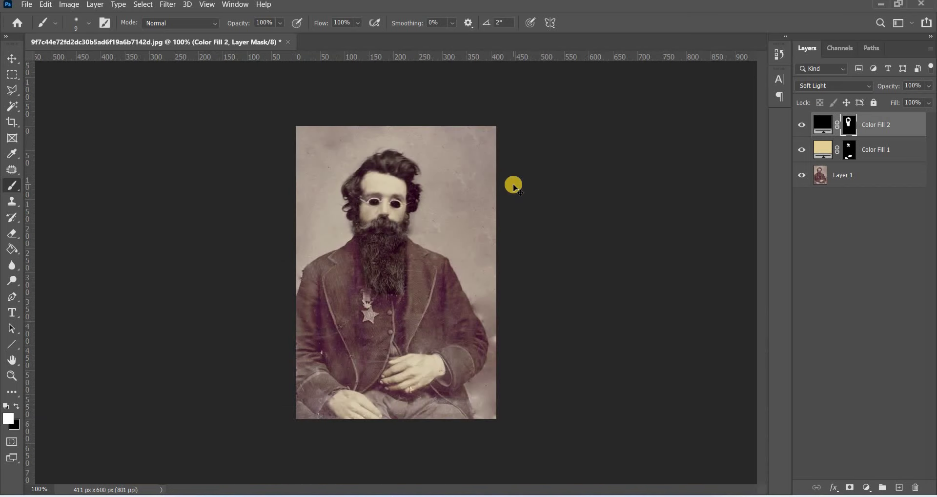
pyautogui.hotkey('ctrl', '+')
pyautogui.hotkey('ctrl', '-')
pyautogui.click(803, 125)
pyautogui.click(803, 125)
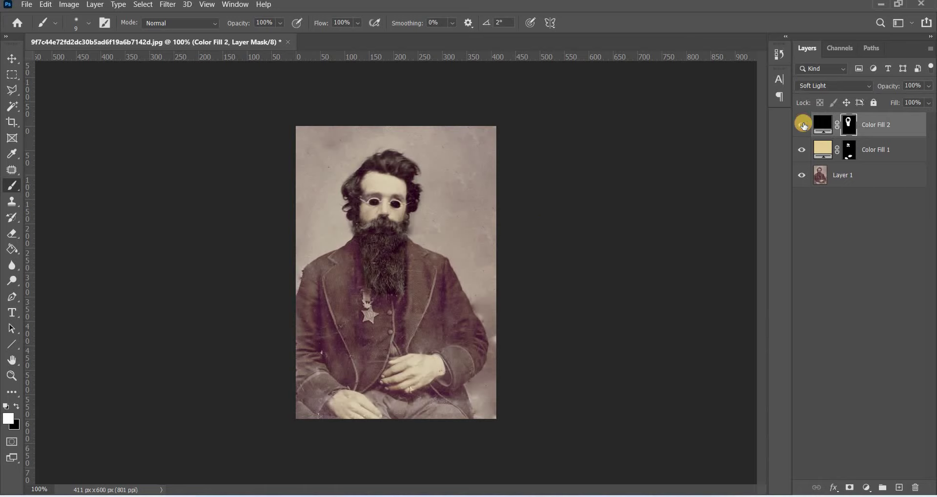
pyautogui.click(803, 125)
pyautogui.click(803, 125)
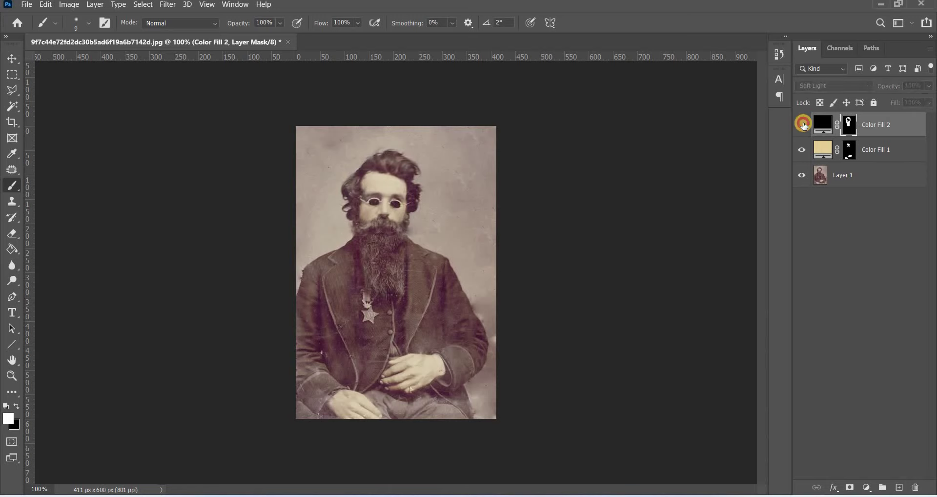
pyautogui.click(795, 153)
pyautogui.click(795, 152)
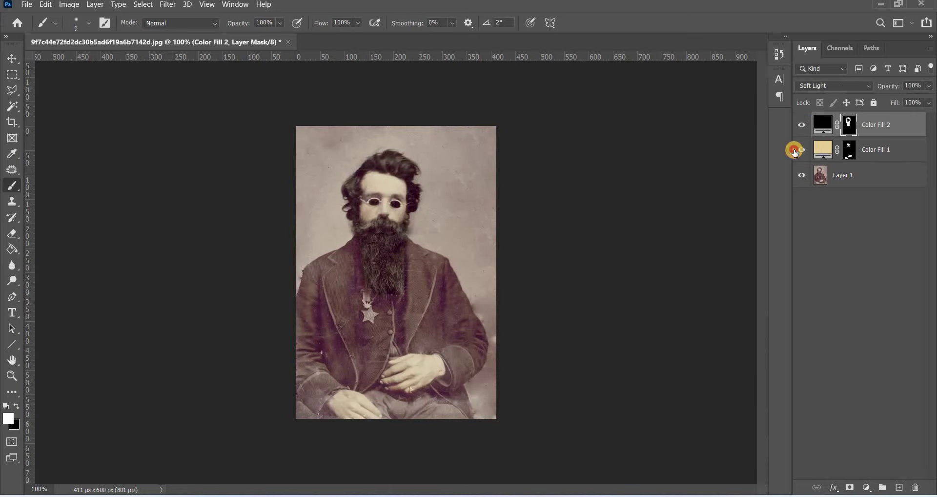
pyautogui.click(795, 153)
pyautogui.click(802, 150)
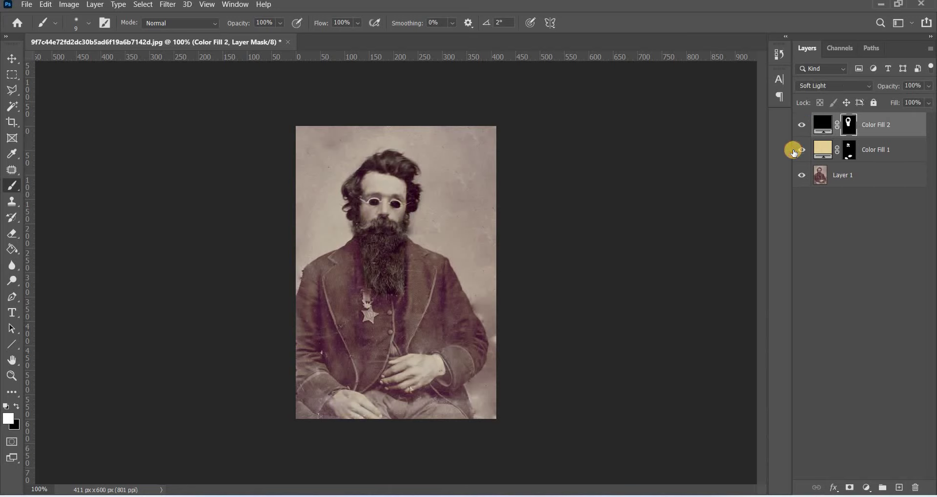
pyautogui.click(802, 150)
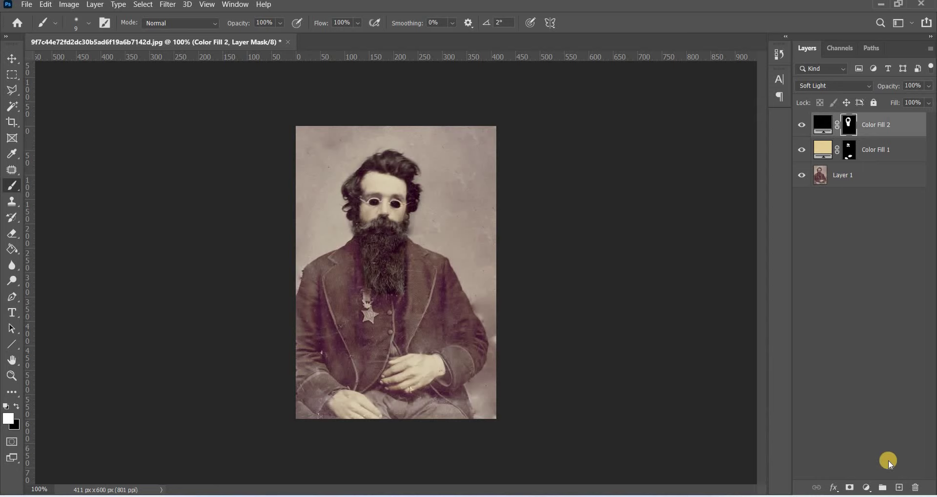
# Add a new solid colour fill layer, Color Fill 3, in muted red a63d3d.
pyautogui.click(868, 485)
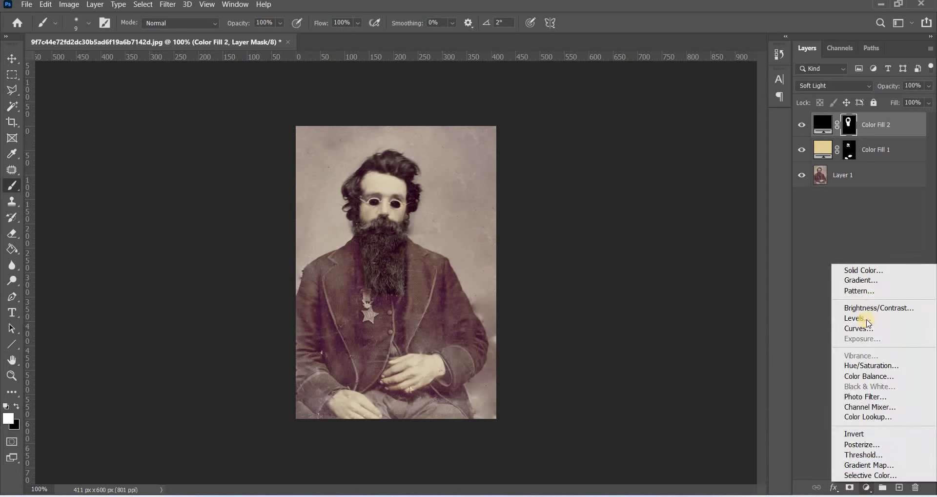
pyautogui.click(875, 272)
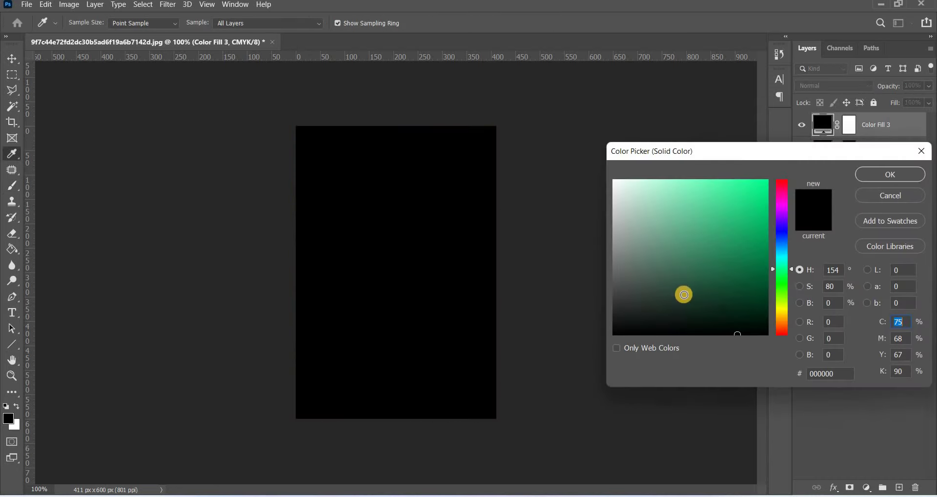
pyautogui.click(629, 330)
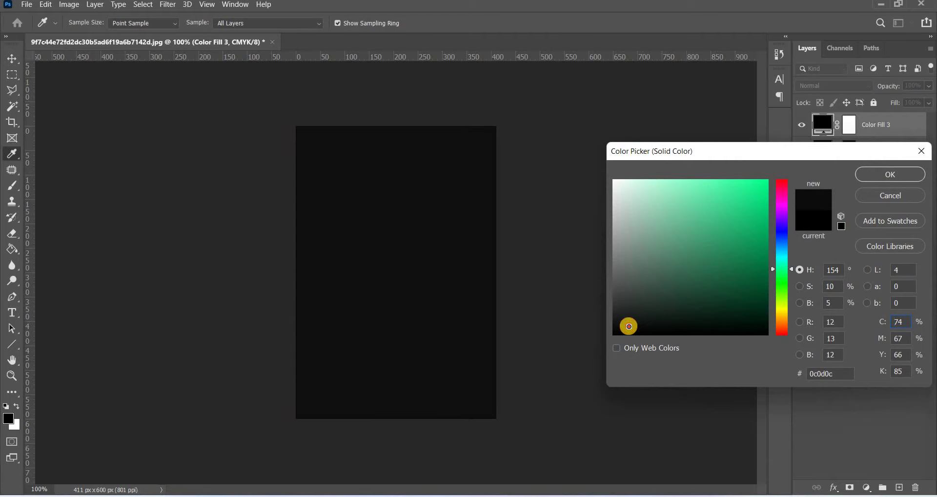
pyautogui.moveTo(629, 330); pyautogui.dragTo(654, 286)
pyautogui.moveTo(779, 273)
pyautogui.mouseDown()
pyautogui.moveTo(792, 310)
pyautogui.moveTo(784, 335)
pyautogui.mouseUp()
pyautogui.click(690, 282)
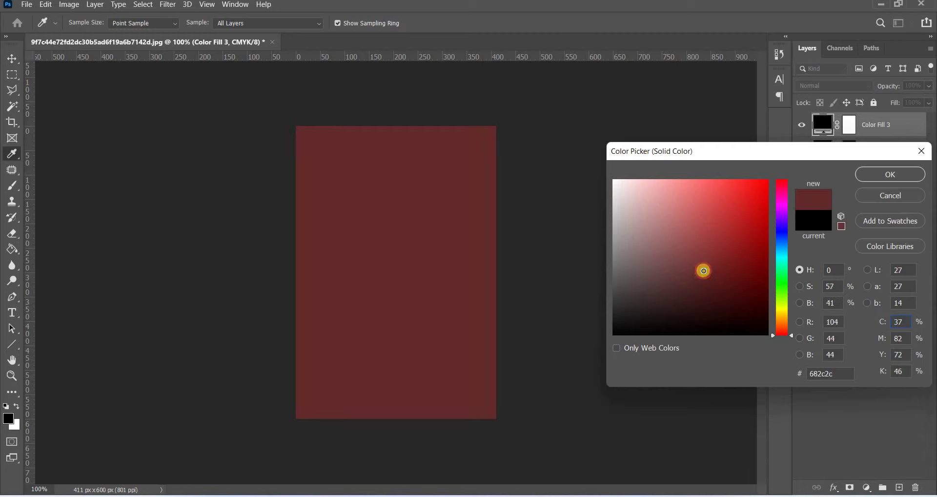
pyautogui.click(707, 259)
pyautogui.click(710, 245)
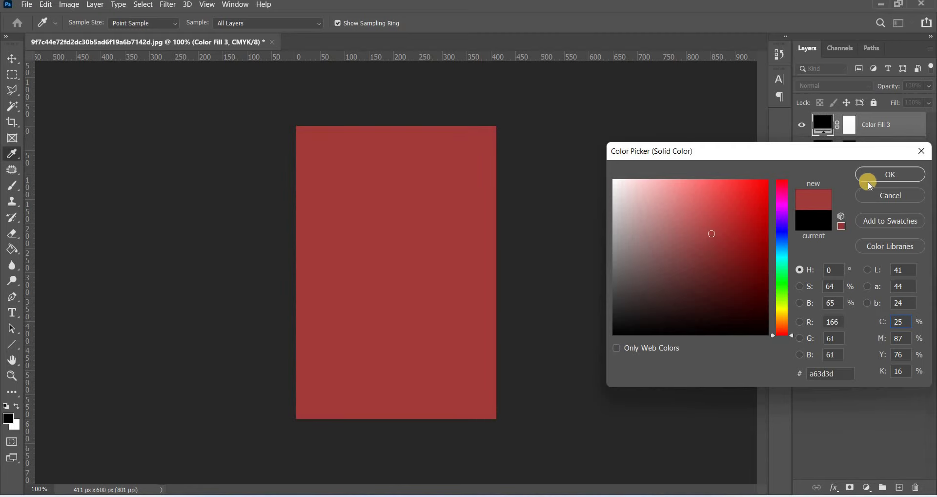
pyautogui.click(879, 174)
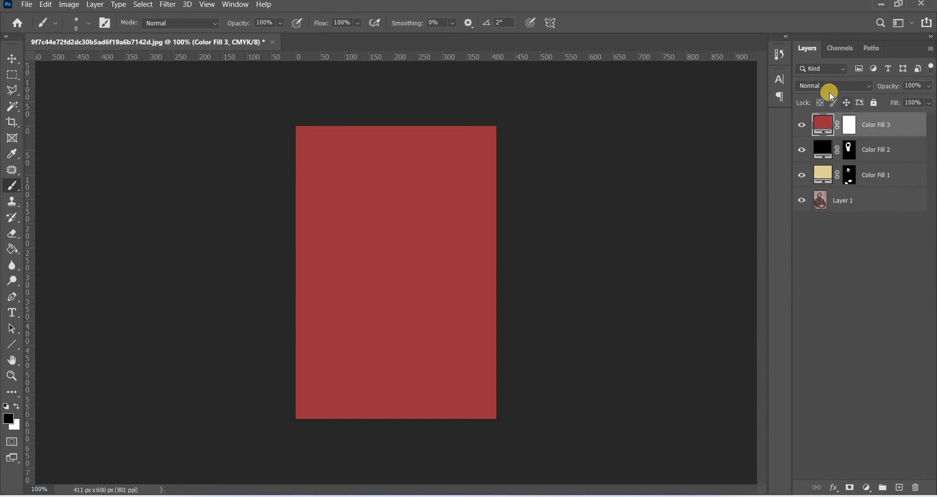
# Set Color Fill 3 to Soft Light and invert its mask to black with Ctrl+I.
pyautogui.click(830, 85)
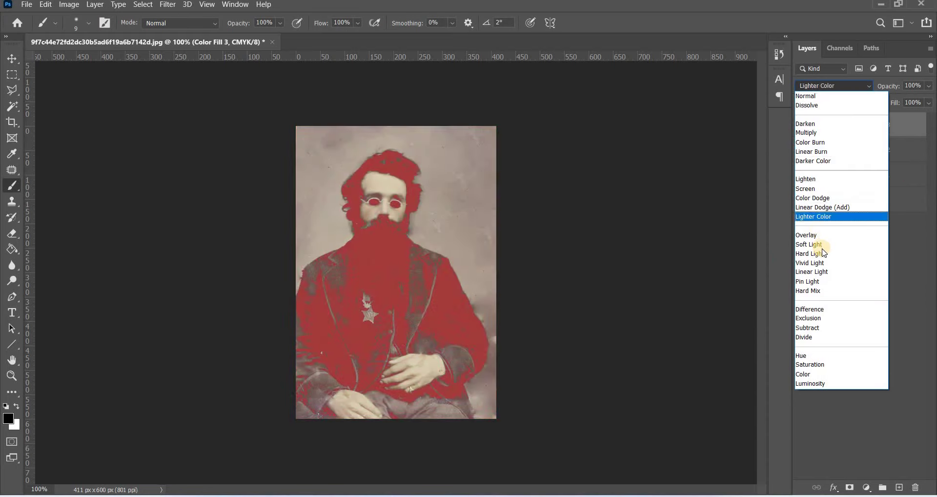
pyautogui.click(820, 244)
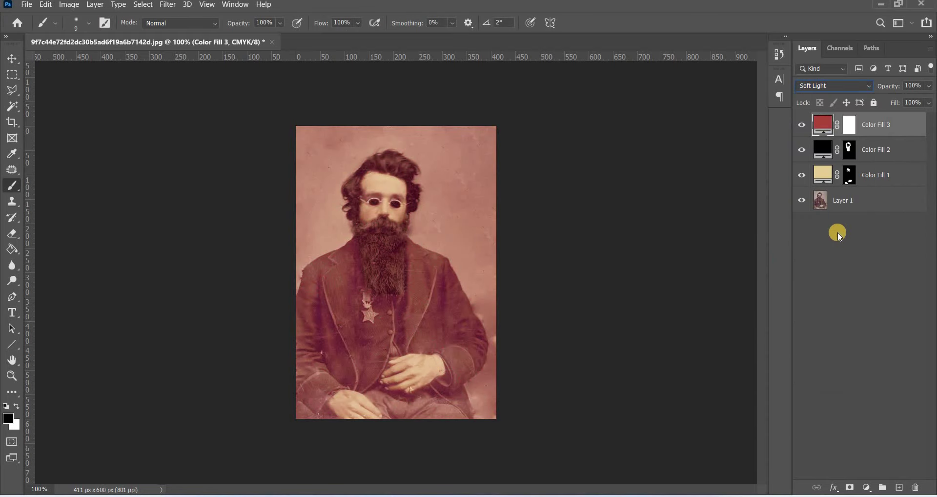
pyautogui.click(848, 128)
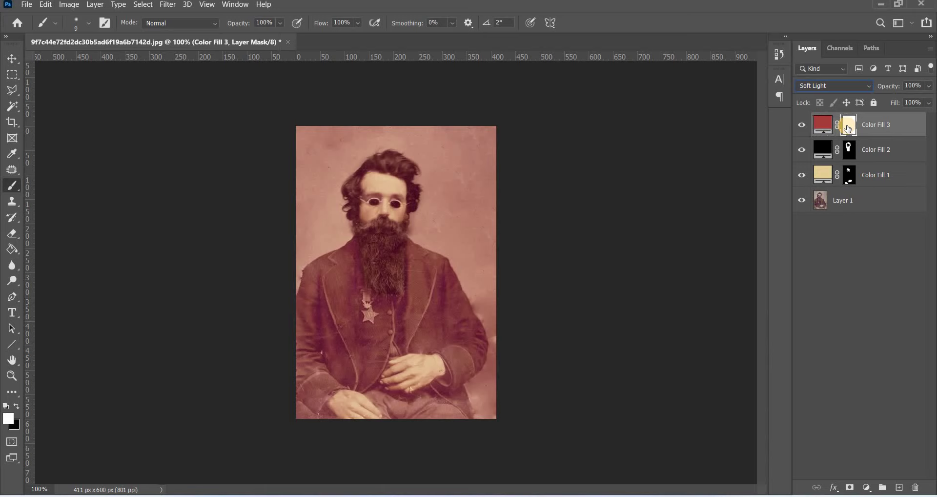
pyautogui.hotkey('ctrl', 'i')
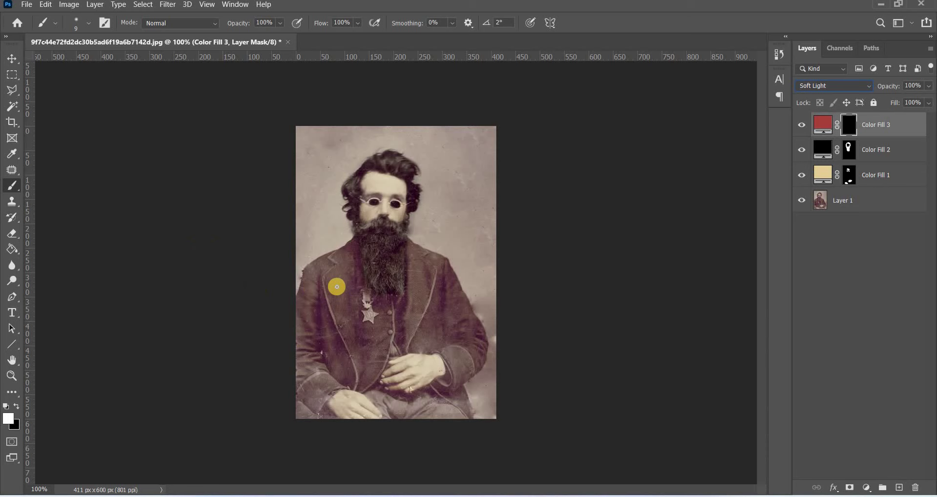
# With a 67 px brush, paint the red tint over the shoulders, arm and front of the jacket.
pyautogui.rightClick(348, 286)
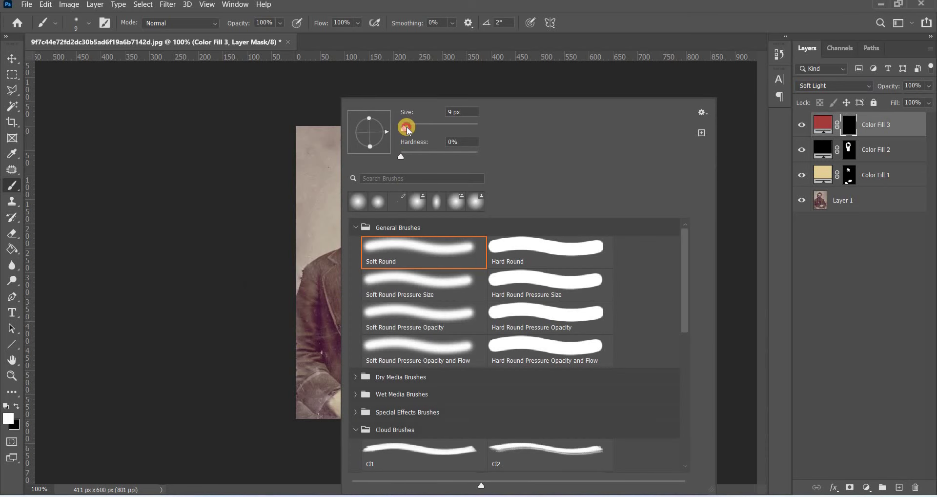
pyautogui.moveTo(406, 127); pyautogui.dragTo(427, 127)
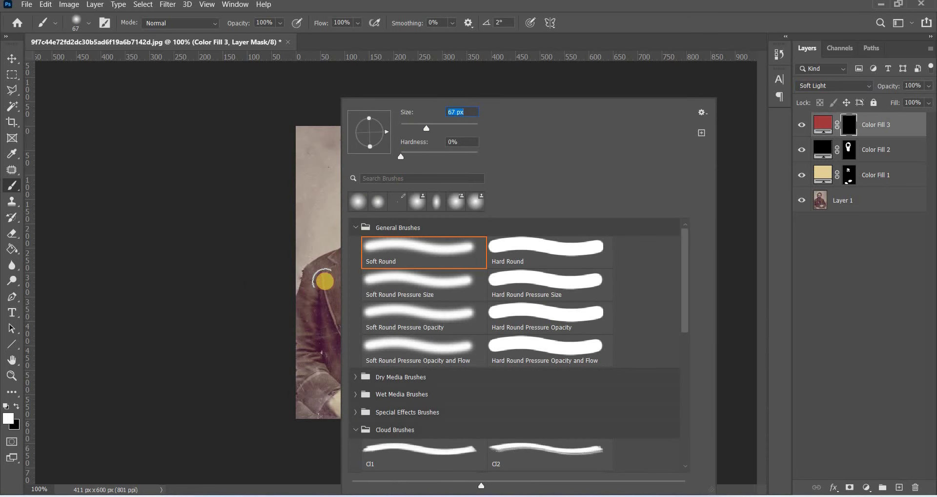
pyautogui.click(325, 281)
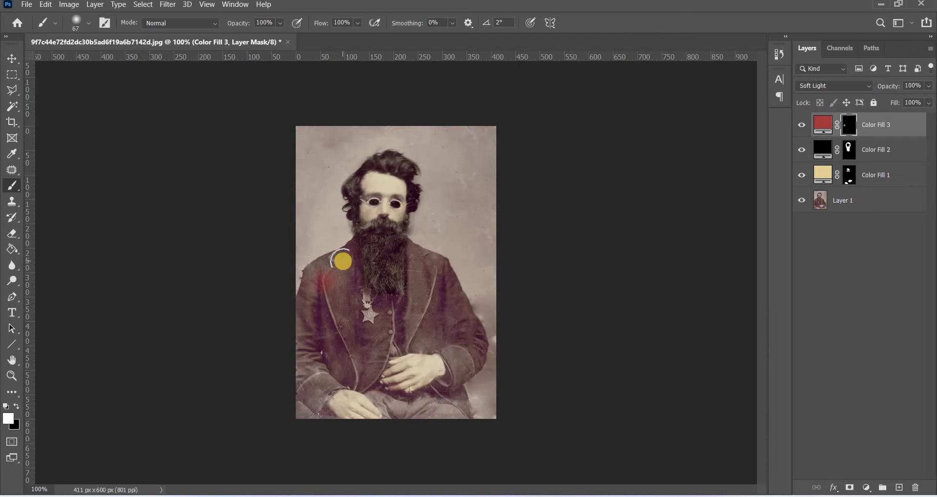
pyautogui.moveTo(343, 262)
pyautogui.mouseDown()
pyautogui.moveTo(310, 305)
pyautogui.moveTo(306, 355)
pyautogui.mouseUp()
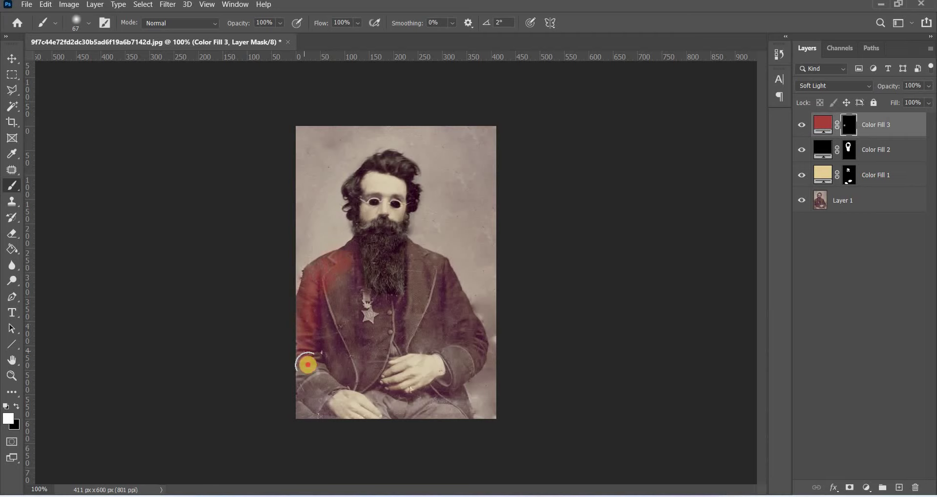
pyautogui.moveTo(312, 396)
pyautogui.mouseDown()
pyautogui.moveTo(325, 384)
pyautogui.moveTo(310, 382)
pyautogui.moveTo(324, 278)
pyautogui.moveTo(341, 268)
pyautogui.moveTo(341, 318)
pyautogui.moveTo(346, 307)
pyautogui.moveTo(341, 278)
pyautogui.moveTo(339, 331)
pyautogui.moveTo(328, 293)
pyautogui.moveTo(346, 349)
pyautogui.moveTo(329, 381)
pyautogui.moveTo(373, 347)
pyautogui.moveTo(337, 360)
pyautogui.moveTo(393, 309)
pyautogui.moveTo(343, 329)
pyautogui.moveTo(352, 294)
pyautogui.moveTo(359, 313)
pyautogui.moveTo(415, 304)
pyautogui.moveTo(418, 263)
pyautogui.mouseUp()
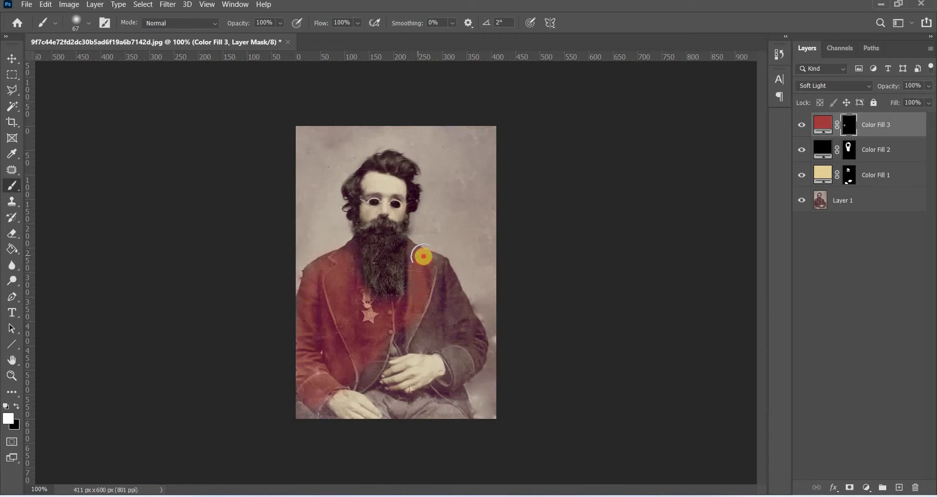
pyautogui.moveTo(440, 270); pyautogui.dragTo(472, 339)
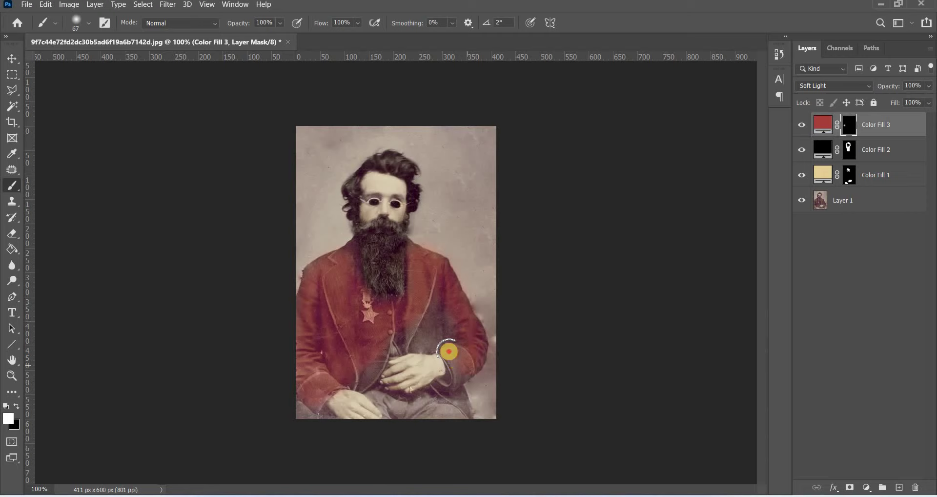
pyautogui.moveTo(439, 359)
pyautogui.mouseDown()
pyautogui.moveTo(426, 338)
pyautogui.moveTo(389, 334)
pyautogui.moveTo(374, 366)
pyautogui.moveTo(382, 341)
pyautogui.moveTo(430, 296)
pyautogui.moveTo(442, 329)
pyautogui.moveTo(456, 334)
pyautogui.moveTo(437, 293)
pyautogui.mouseUp()
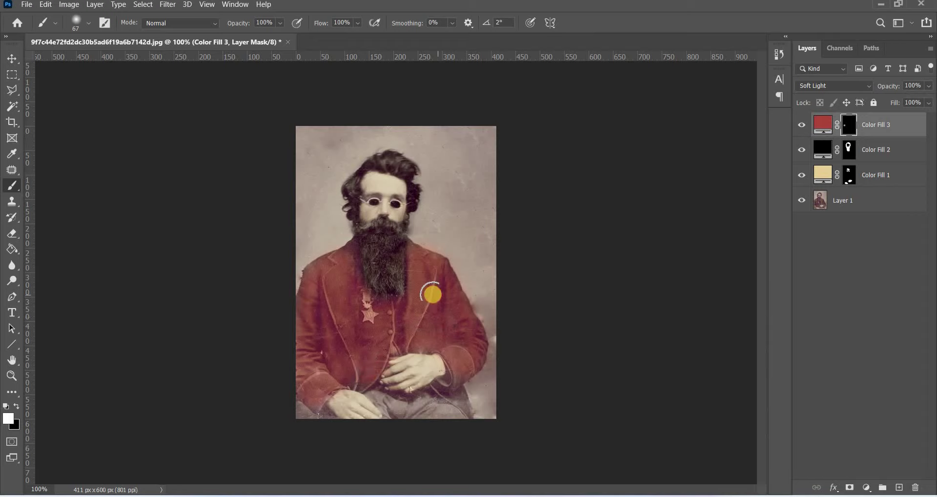
pyautogui.click(823, 126)
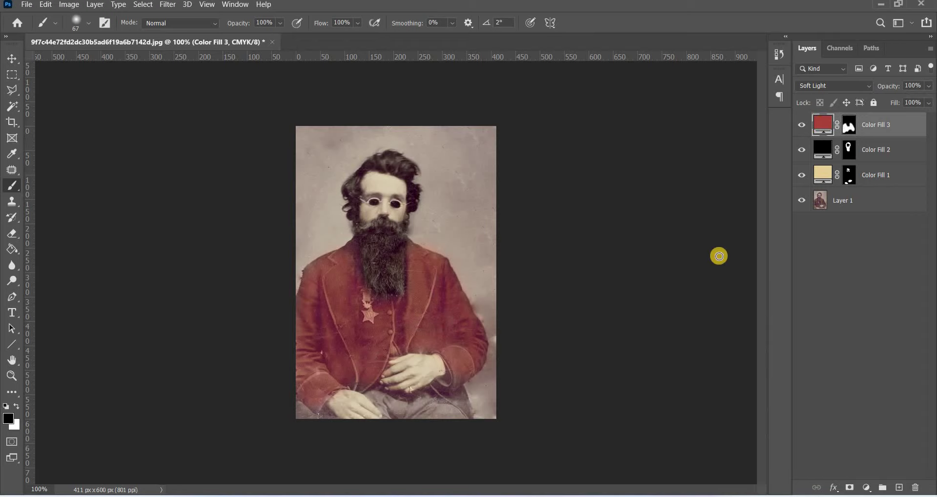
# Deepen Color Fill 3's colour to the dark red 711414.
pyautogui.moveTo(707, 254); pyautogui.dragTo(718, 288)
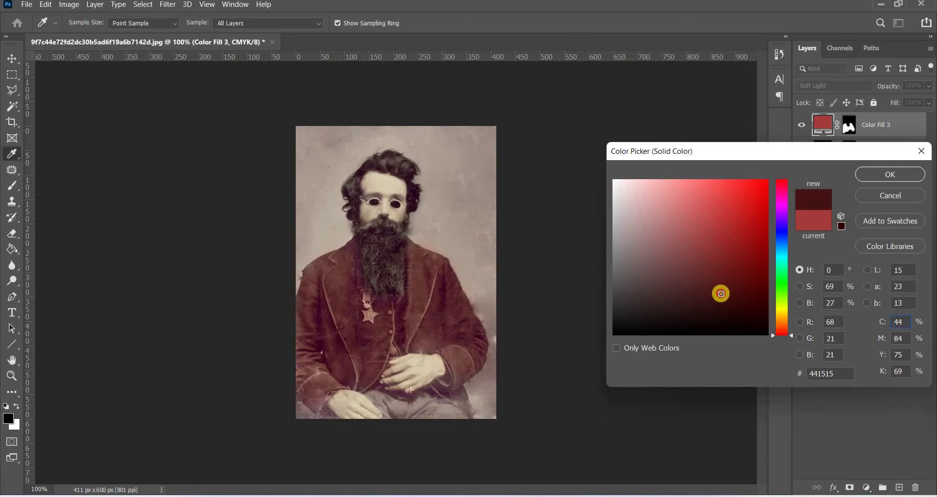
pyautogui.moveTo(721, 294)
pyautogui.mouseDown()
pyautogui.moveTo(750, 312)
pyautogui.moveTo(733, 267)
pyautogui.moveTo(786, 201)
pyautogui.mouseUp()
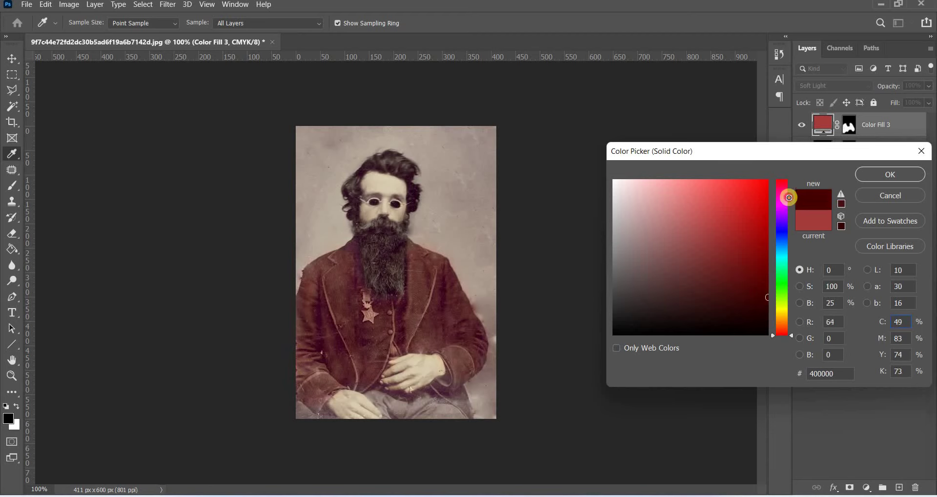
pyautogui.moveTo(739, 247)
pyautogui.mouseDown()
pyautogui.moveTo(694, 251)
pyautogui.moveTo(678, 199)
pyautogui.moveTo(709, 298)
pyautogui.moveTo(692, 198)
pyautogui.mouseUp()
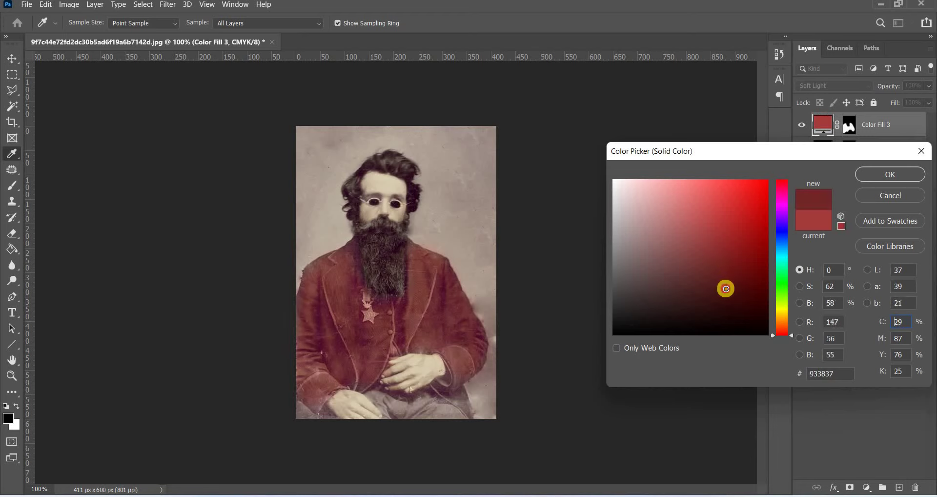
pyautogui.moveTo(714, 261); pyautogui.dragTo(727, 295)
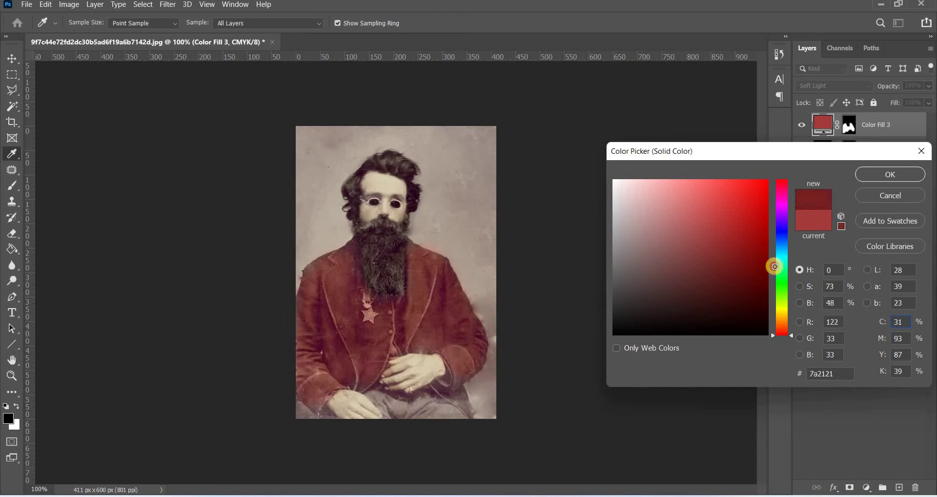
pyautogui.moveTo(727, 260); pyautogui.dragTo(753, 264)
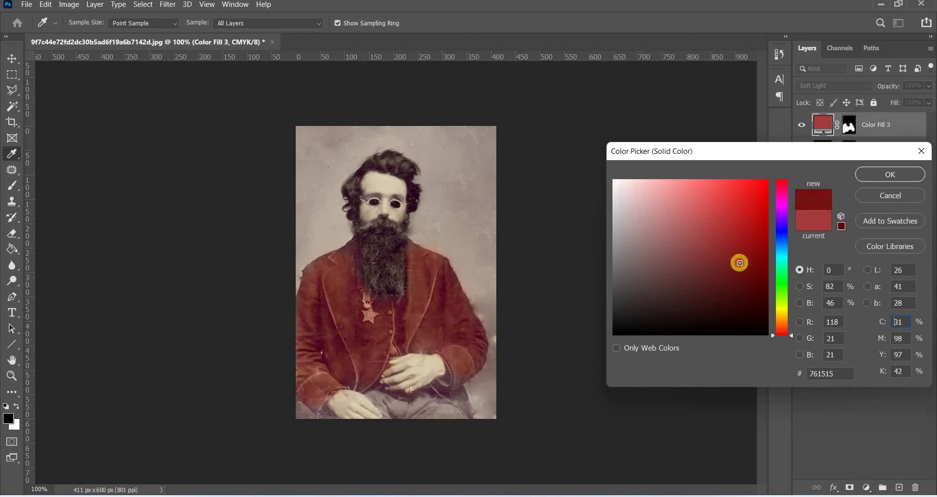
pyautogui.moveTo(718, 263)
pyautogui.mouseDown()
pyautogui.moveTo(682, 252)
pyautogui.moveTo(738, 249)
pyautogui.moveTo(692, 246)
pyautogui.moveTo(711, 224)
pyautogui.moveTo(729, 229)
pyautogui.moveTo(740, 281)
pyautogui.moveTo(739, 252)
pyautogui.moveTo(741, 266)
pyautogui.mouseUp()
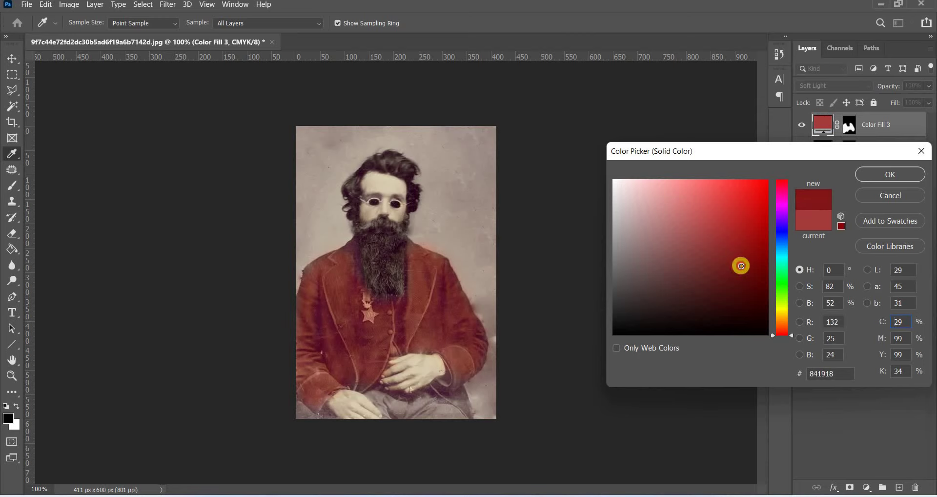
pyautogui.click(901, 181)
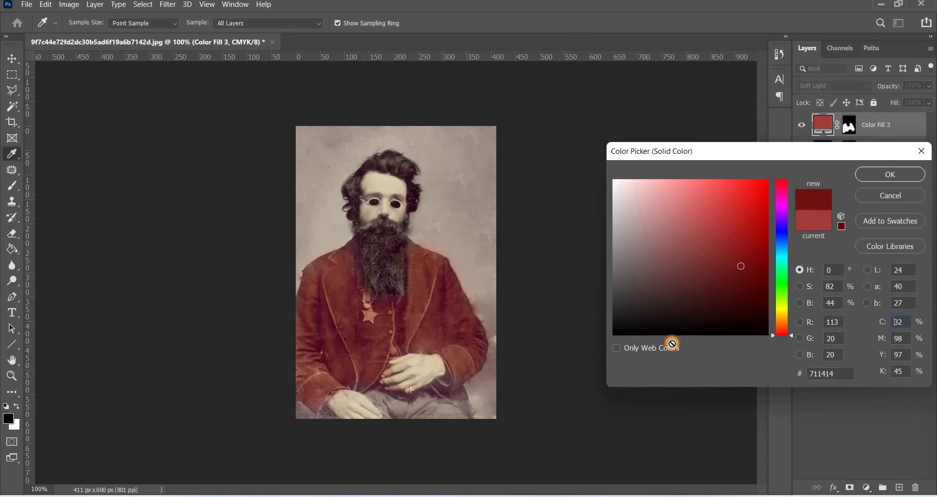
pyautogui.press('b')
pyautogui.click(856, 124)
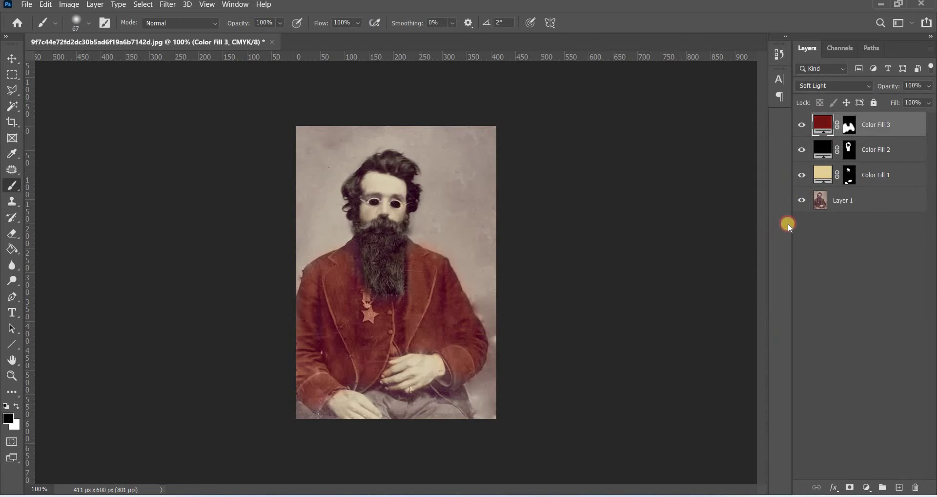
# With white as foreground, paint more red tint onto the sleeve and right shoulder.
pyautogui.press('x')
pyautogui.moveTo(469, 348)
pyautogui.mouseDown()
pyautogui.moveTo(469, 359)
pyautogui.moveTo(459, 344)
pyautogui.moveTo(458, 372)
pyautogui.moveTo(468, 354)
pyautogui.moveTo(425, 264)
pyautogui.moveTo(433, 277)
pyautogui.moveTo(424, 305)
pyautogui.moveTo(368, 314)
pyautogui.moveTo(349, 283)
pyautogui.moveTo(347, 251)
pyautogui.moveTo(364, 320)
pyautogui.moveTo(431, 303)
pyautogui.moveTo(405, 333)
pyautogui.moveTo(425, 334)
pyautogui.moveTo(359, 338)
pyautogui.moveTo(378, 318)
pyautogui.moveTo(315, 317)
pyautogui.moveTo(307, 278)
pyautogui.moveTo(303, 322)
pyautogui.moveTo(387, 343)
pyautogui.moveTo(329, 337)
pyautogui.moveTo(359, 368)
pyautogui.mouseUp()
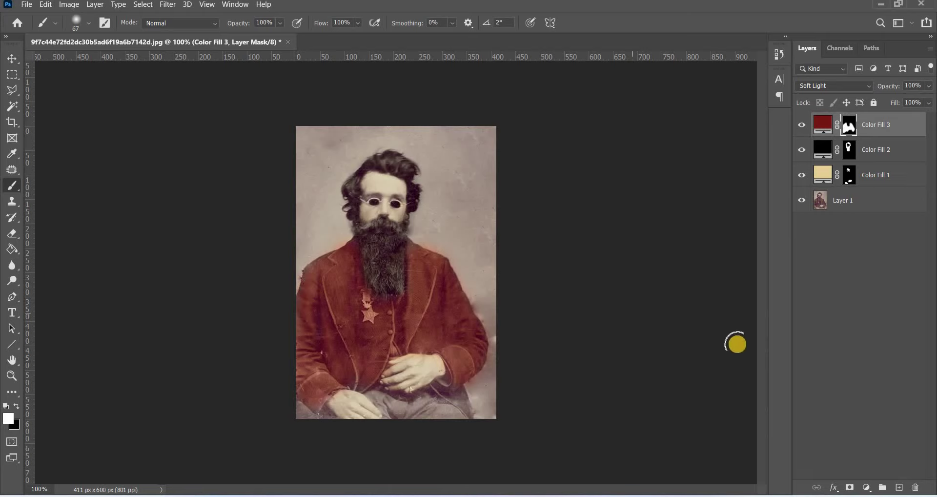
pyautogui.moveTo(424, 271)
pyautogui.mouseDown()
pyautogui.moveTo(415, 250)
pyautogui.moveTo(422, 271)
pyautogui.moveTo(404, 308)
pyautogui.mouseUp()
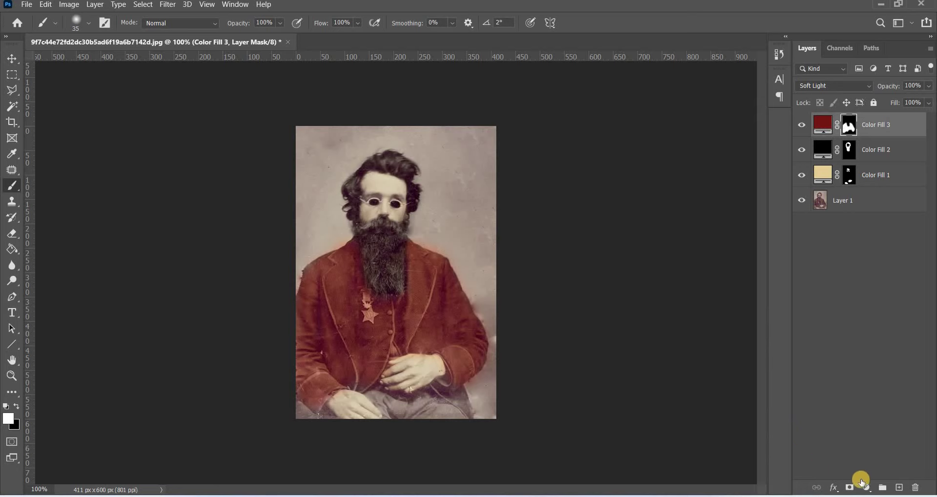
# Add a new solid colour fill layer, Color Fill 4, in pure white.
pyautogui.click(867, 487)
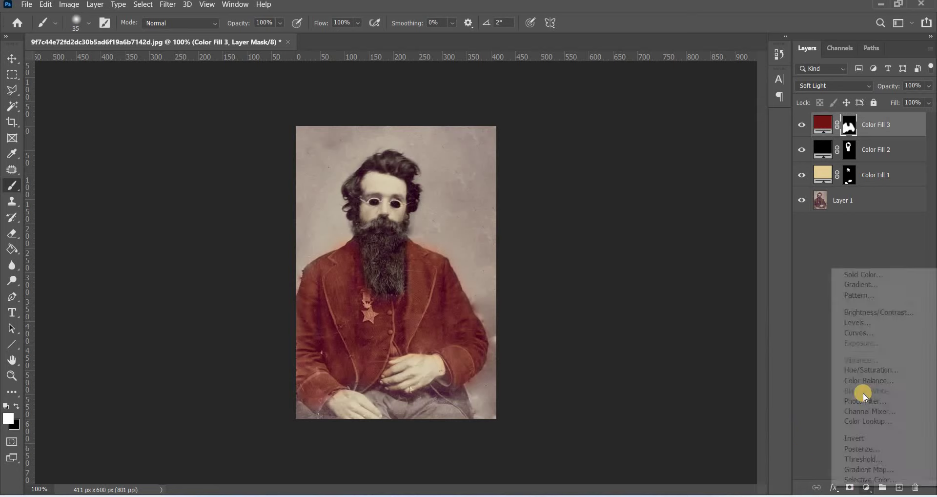
pyautogui.click(862, 274)
pyautogui.moveTo(633, 194); pyautogui.dragTo(596, 167)
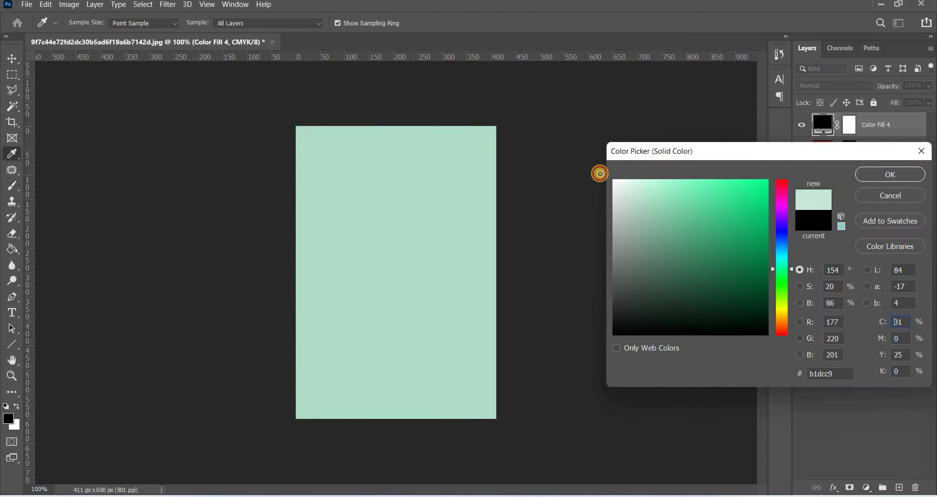
pyautogui.moveTo(618, 200); pyautogui.dragTo(600, 172)
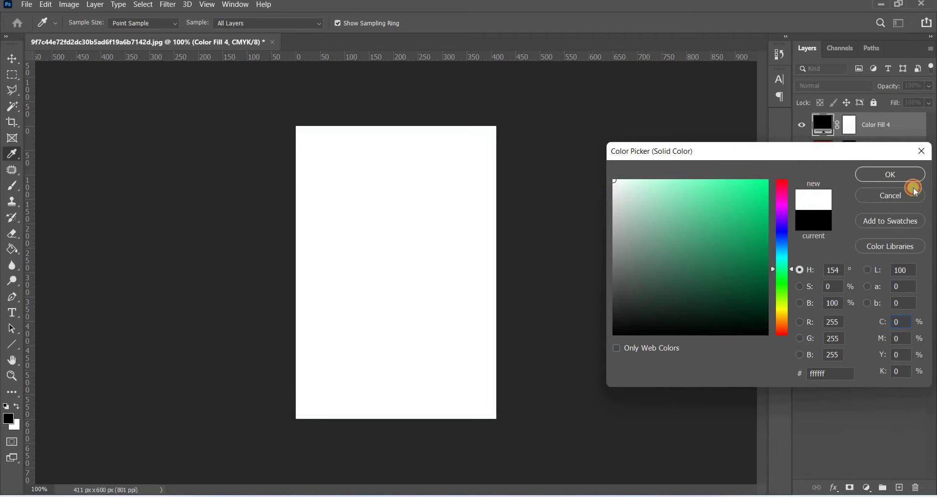
pyautogui.click(884, 168)
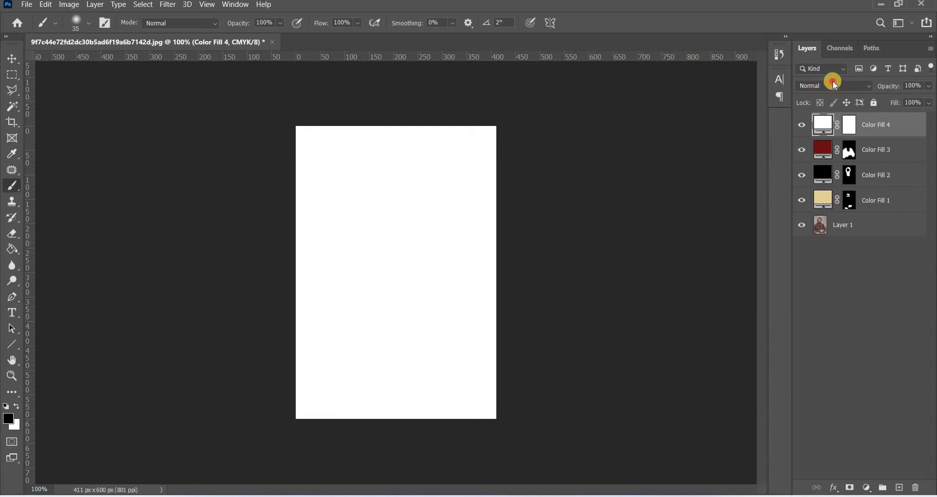
# Set Color Fill 4 to Soft Light and invert its mask to black with Ctrl+I.
pyautogui.click(835, 85)
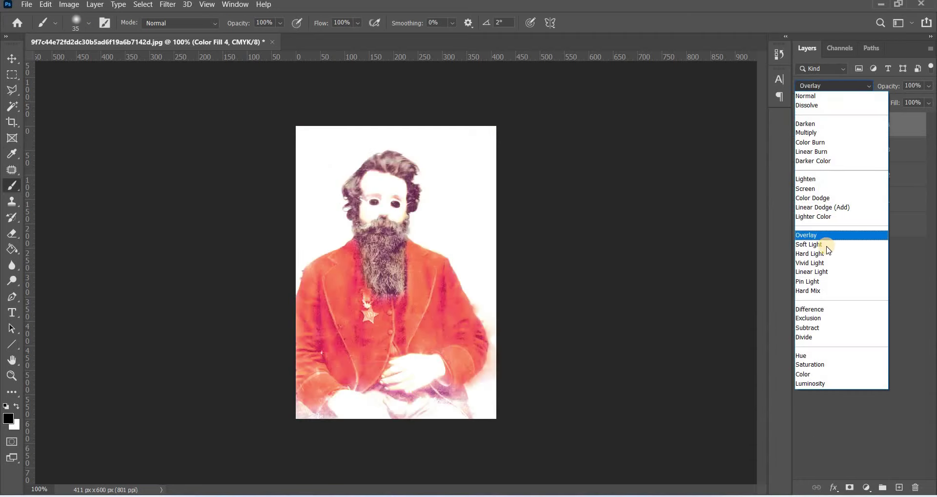
pyautogui.click(828, 246)
pyautogui.click(853, 134)
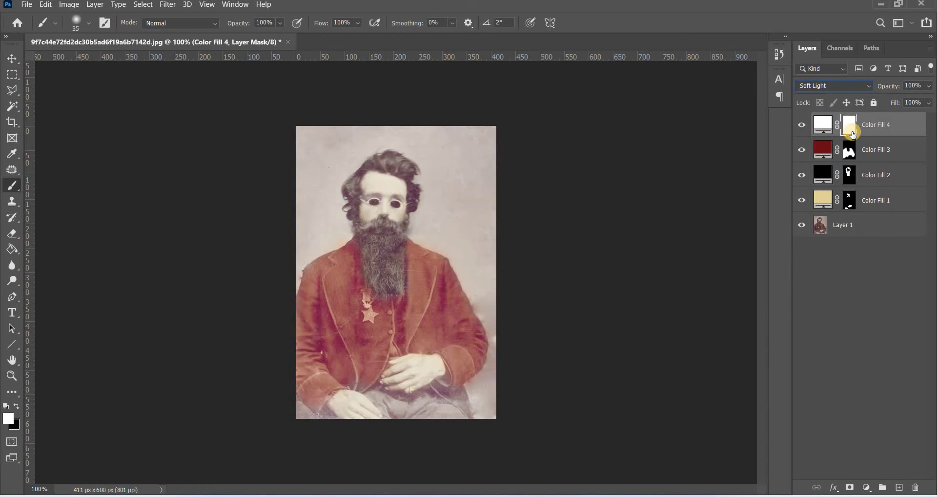
pyautogui.hotkey('ctrl', 'i')
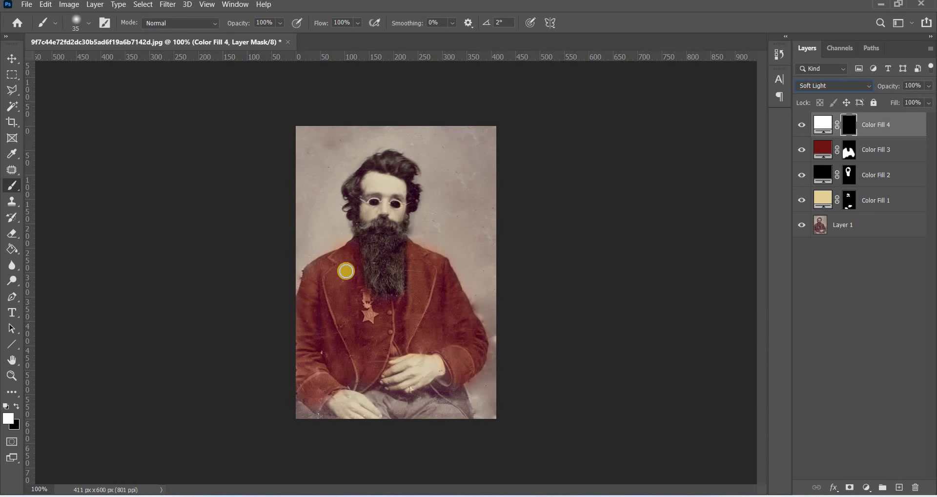
# Shrink the brush to 12 px and zoom in on the coat.
pyautogui.rightClick(411, 136)
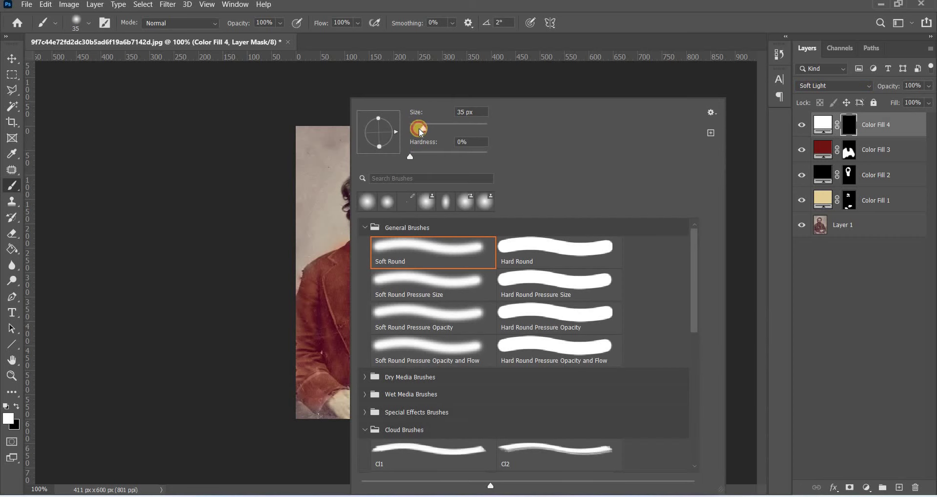
pyautogui.moveTo(420, 130); pyautogui.dragTo(418, 130)
pyautogui.moveTo(418, 131); pyautogui.dragTo(415, 129)
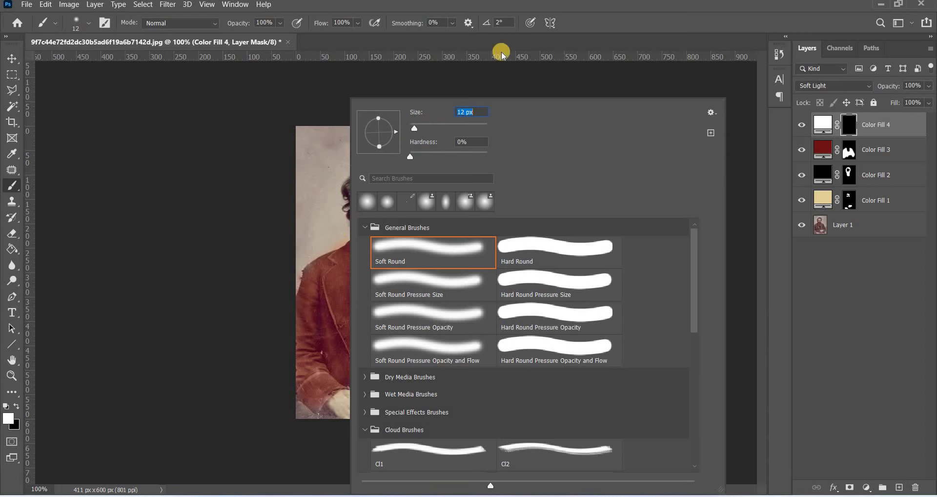
pyautogui.press('Return')
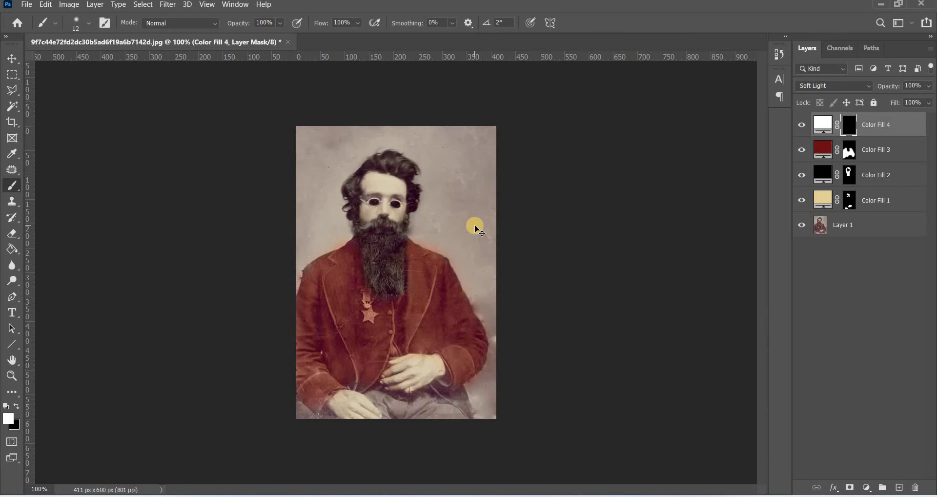
pyautogui.hotkey('ctrl', '+')
pyautogui.hotkey('ctrl', '+')
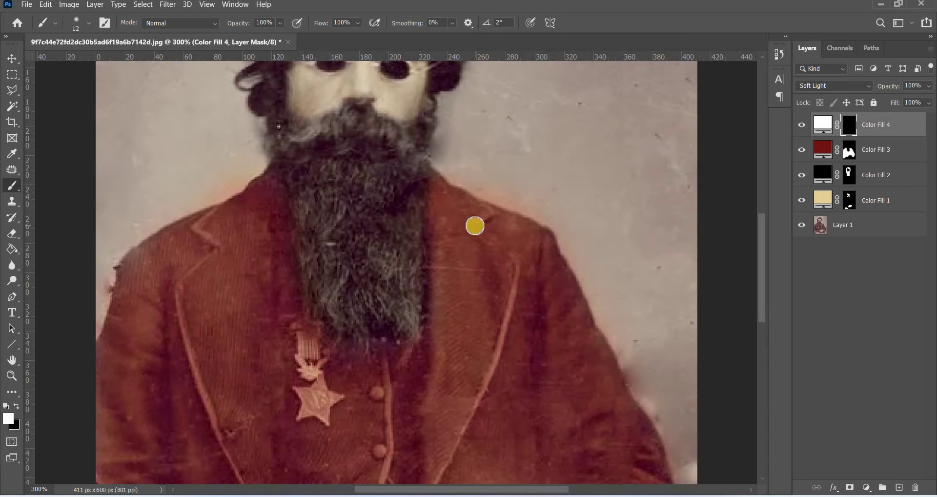
pyautogui.hotkey('ctrl', '+')
pyautogui.hscroll(-5, 374, 295)
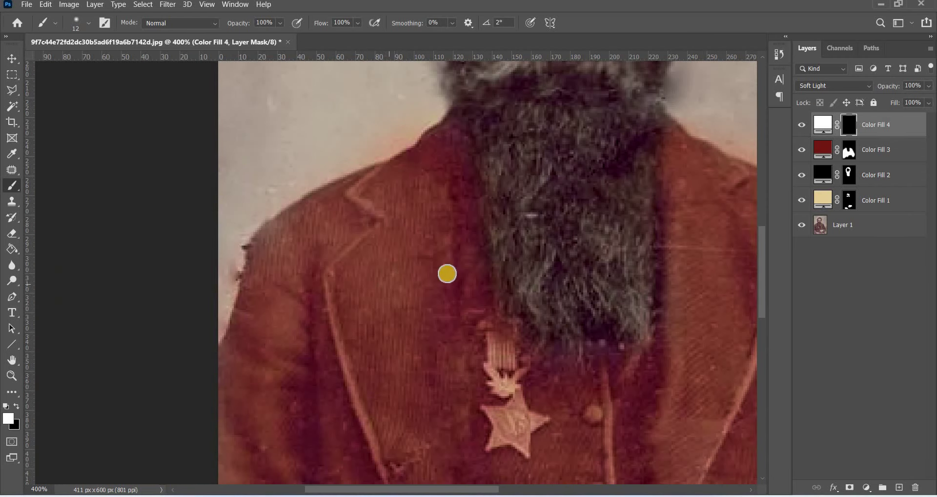
# Set the brush to 4 px and paint a trial light stroke along the left collar edge.
pyautogui.rightClick(531, 205)
pyautogui.moveTo(516, 130); pyautogui.dragTo(512, 129)
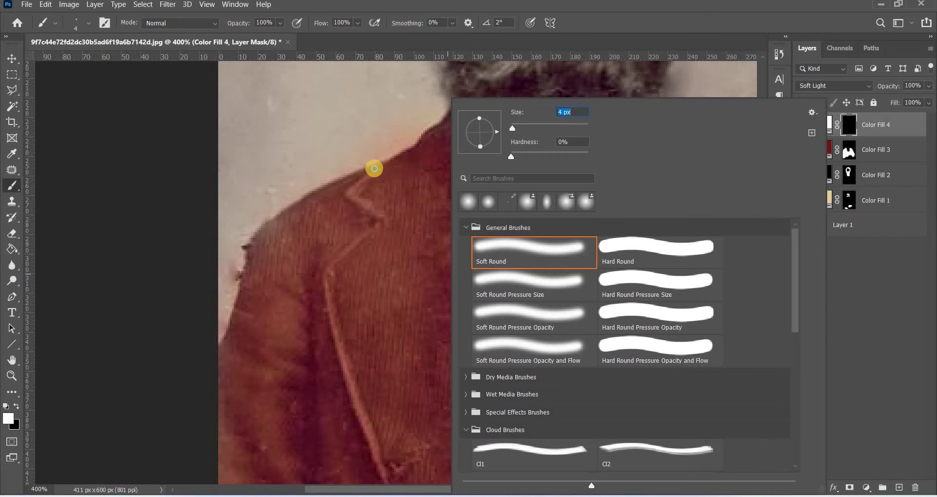
pyautogui.click(366, 177)
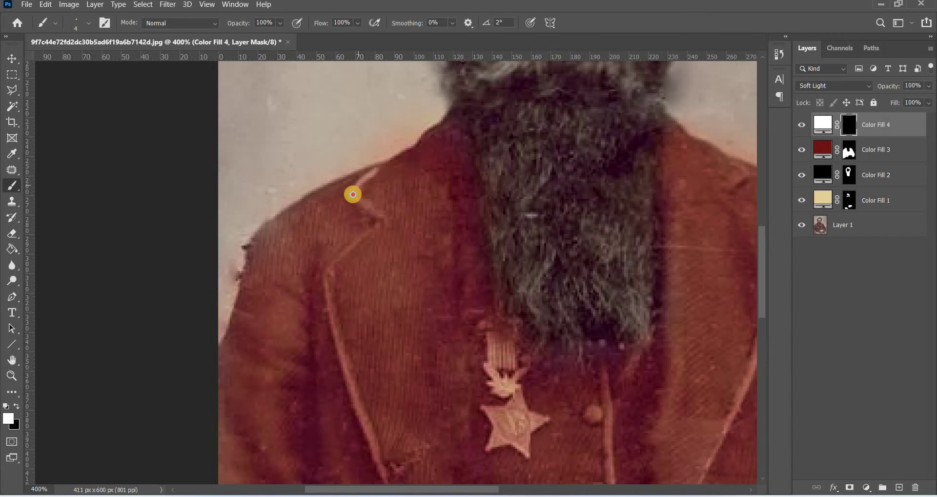
pyautogui.moveTo(353, 194); pyautogui.dragTo(371, 201)
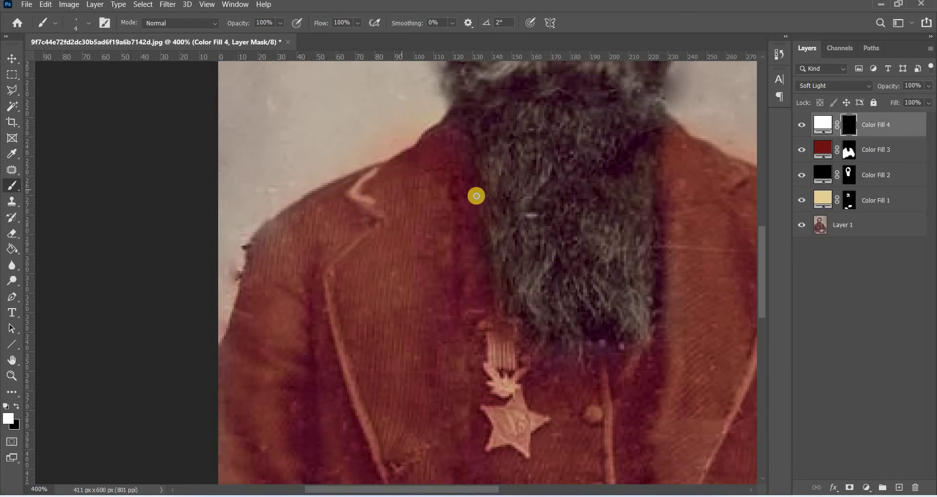
# Undo the trial stroke in History, then paint light piping around the left collar notch and lapel edge.
pyautogui.click(780, 57)
pyautogui.click(697, 238)
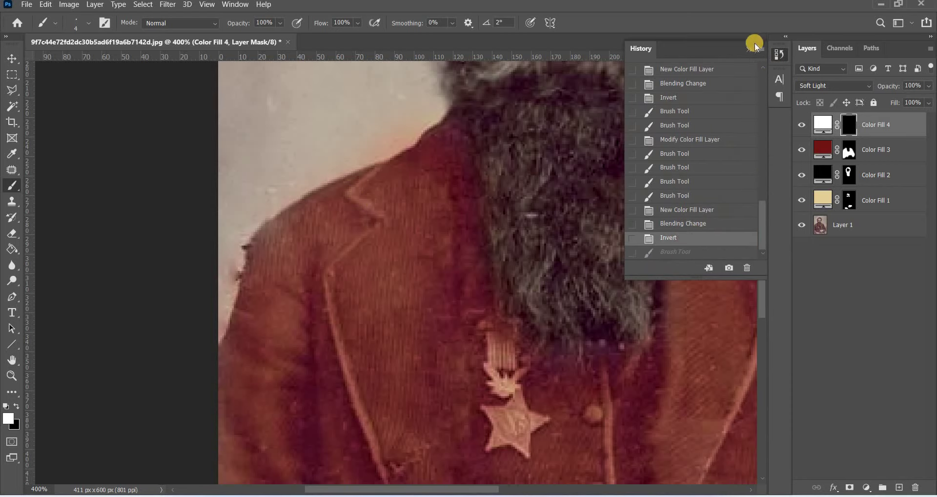
pyautogui.click(665, 108)
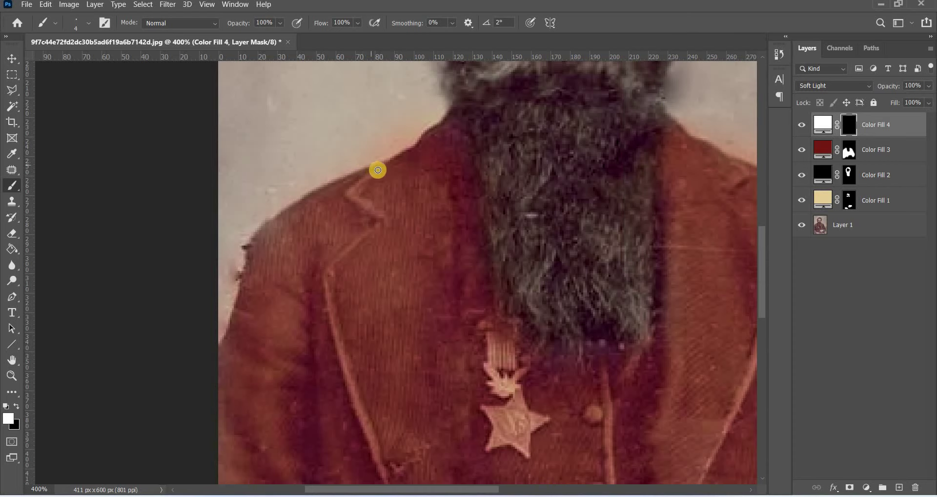
pyautogui.moveTo(377, 169)
pyautogui.mouseDown()
pyautogui.moveTo(350, 192)
pyautogui.moveTo(379, 214)
pyautogui.moveTo(346, 250)
pyautogui.mouseUp()
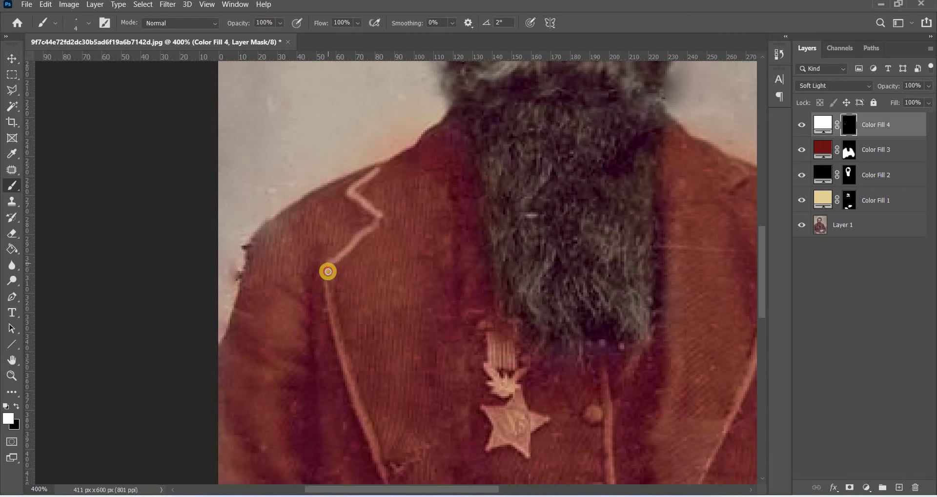
pyautogui.moveTo(325, 291); pyautogui.dragTo(336, 344)
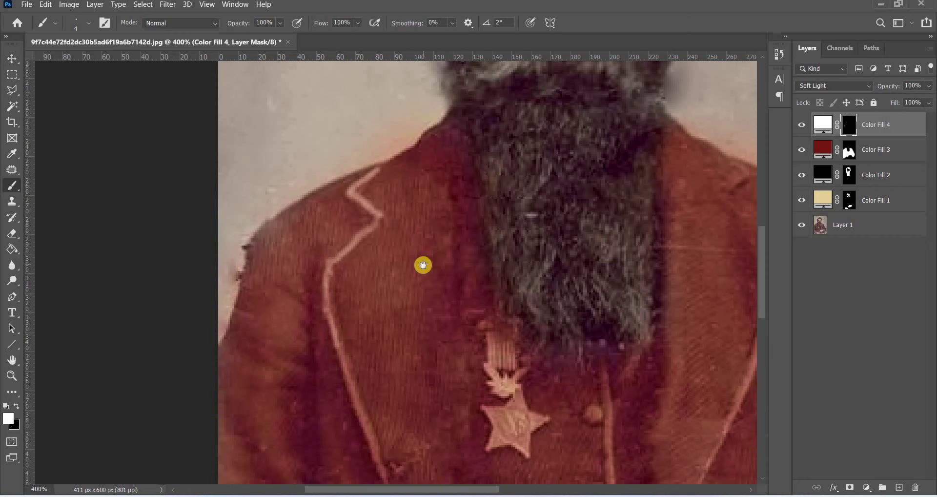
pyautogui.moveTo(423, 265); pyautogui.dragTo(382, 63)
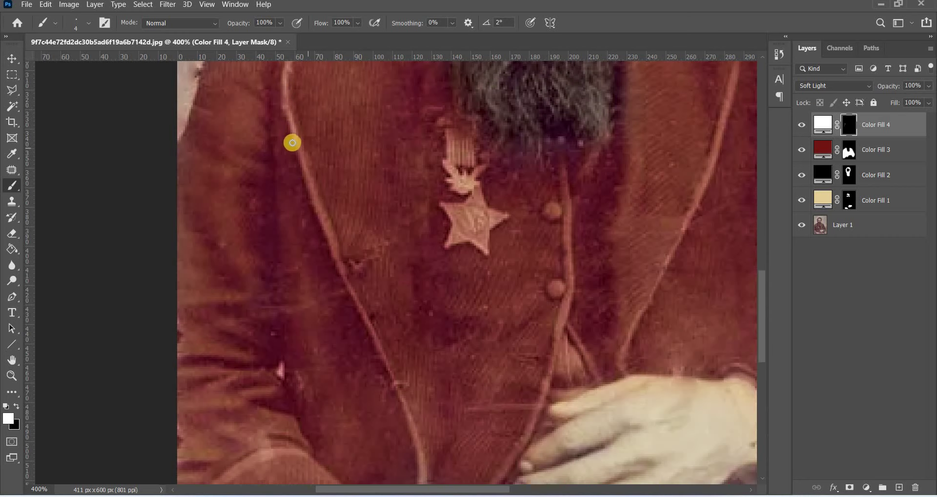
# With a 7 px brush, paint light piping down the left lapel toward the hands.
pyautogui.rightClick(325, 141)
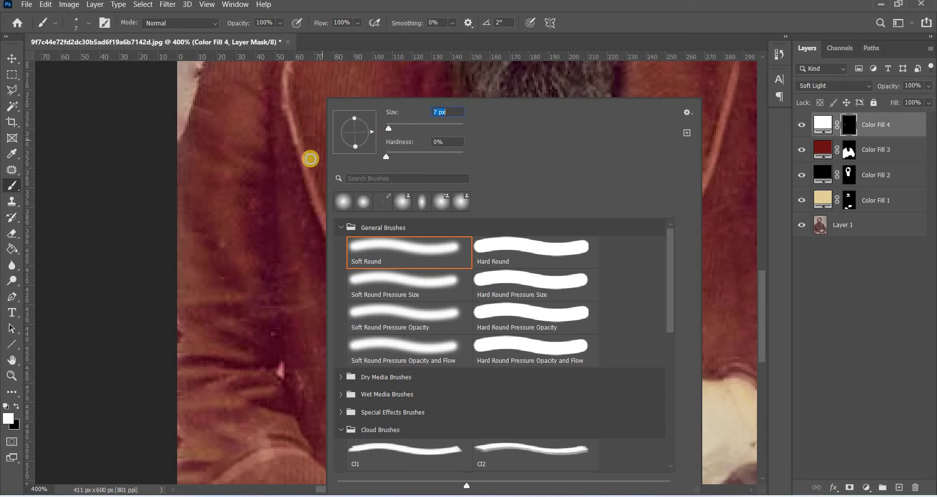
pyautogui.press('Return')
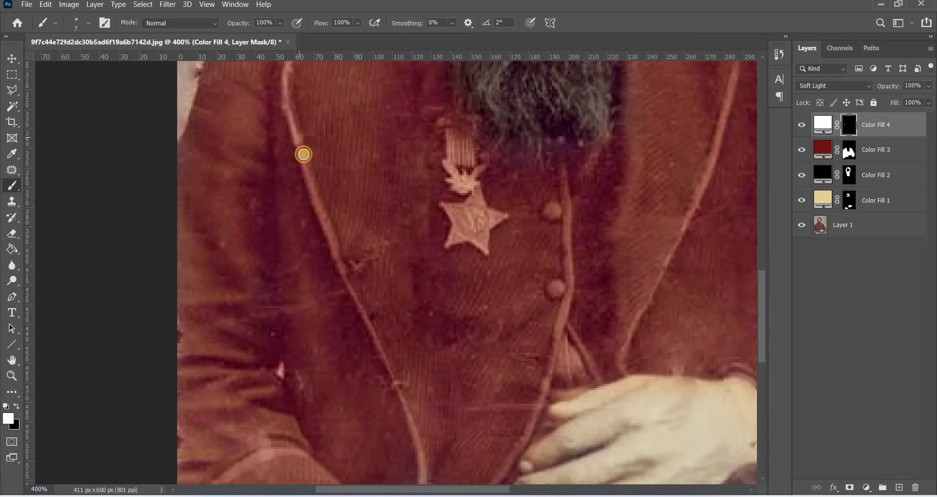
pyautogui.moveTo(310, 169); pyautogui.dragTo(369, 330)
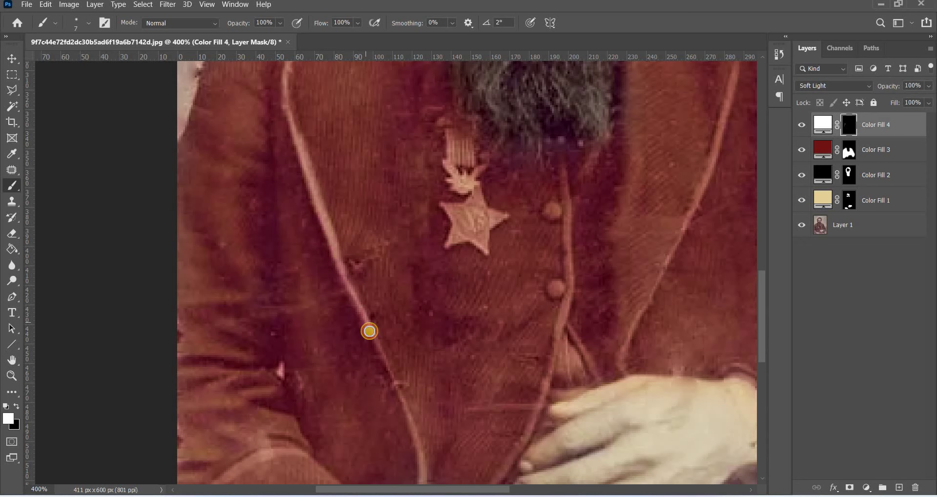
pyautogui.scroll(-5, 310, 216)
pyautogui.hscroll(3, 309, 215)
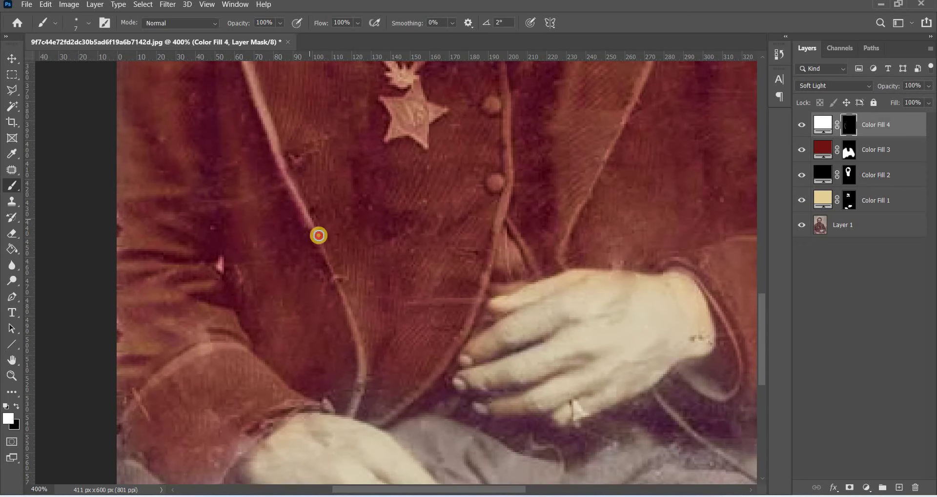
pyautogui.moveTo(313, 222)
pyautogui.mouseDown()
pyautogui.moveTo(356, 334)
pyautogui.moveTo(362, 378)
pyautogui.moveTo(351, 410)
pyautogui.mouseUp()
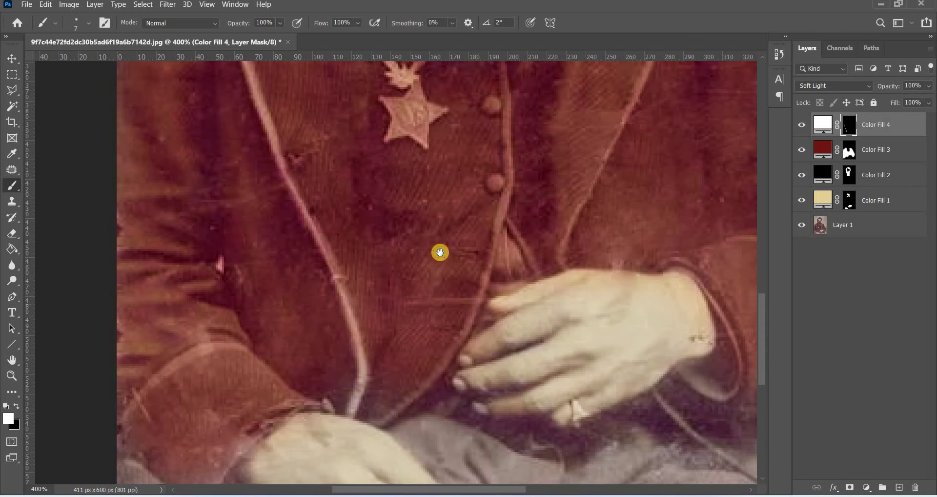
# Paint piping along the lapel's lower curve and the waistcoat's front edge.
pyautogui.scroll(-3, 440, 253)
pyautogui.hscroll(2, 439, 253)
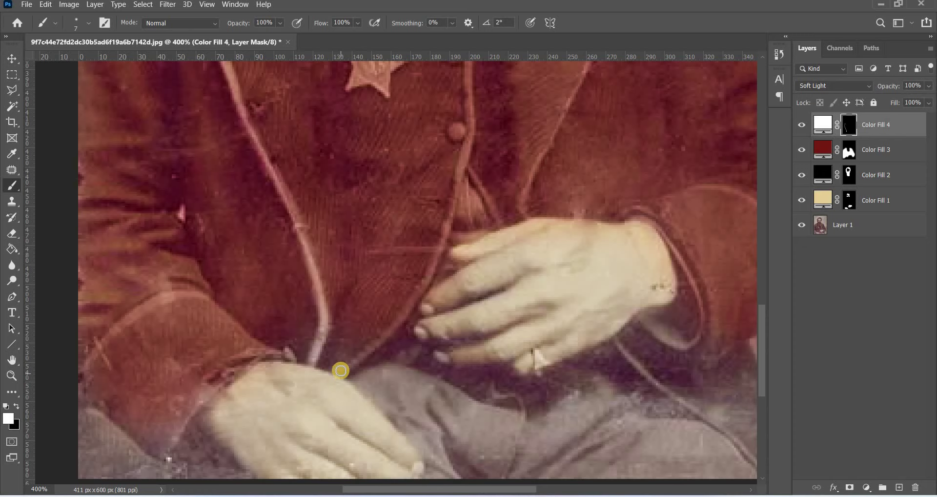
pyautogui.moveTo(341, 372)
pyautogui.mouseDown()
pyautogui.moveTo(389, 331)
pyautogui.moveTo(429, 272)
pyautogui.moveTo(471, 122)
pyautogui.moveTo(469, 259)
pyautogui.mouseUp()
pyautogui.moveTo(472, 206); pyautogui.dragTo(463, 142)
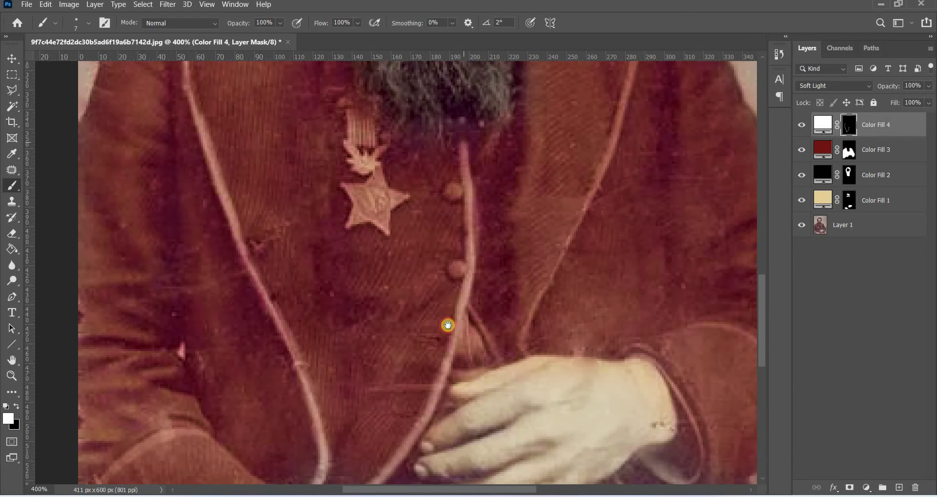
# Touch up the lower left lapel piping and paint piping down the right lapel.
pyautogui.scroll(3, 345, 256)
pyautogui.hscroll(3, 320, 199)
pyautogui.scroll(-1, 323, 423)
pyautogui.moveTo(313, 366)
pyautogui.mouseDown()
pyautogui.moveTo(321, 338)
pyautogui.moveTo(347, 389)
pyautogui.moveTo(377, 363)
pyautogui.moveTo(423, 270)
pyautogui.moveTo(355, 377)
pyautogui.moveTo(418, 224)
pyautogui.mouseUp()
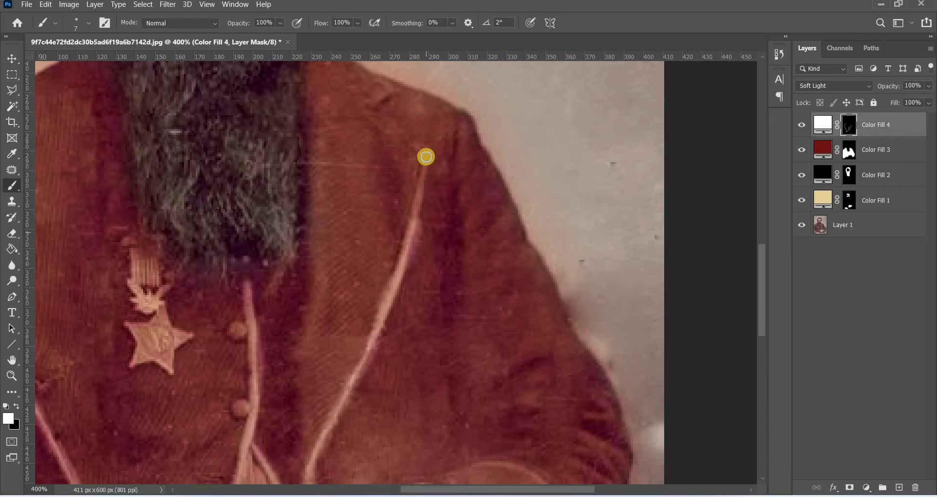
pyautogui.moveTo(426, 157); pyautogui.dragTo(412, 226)
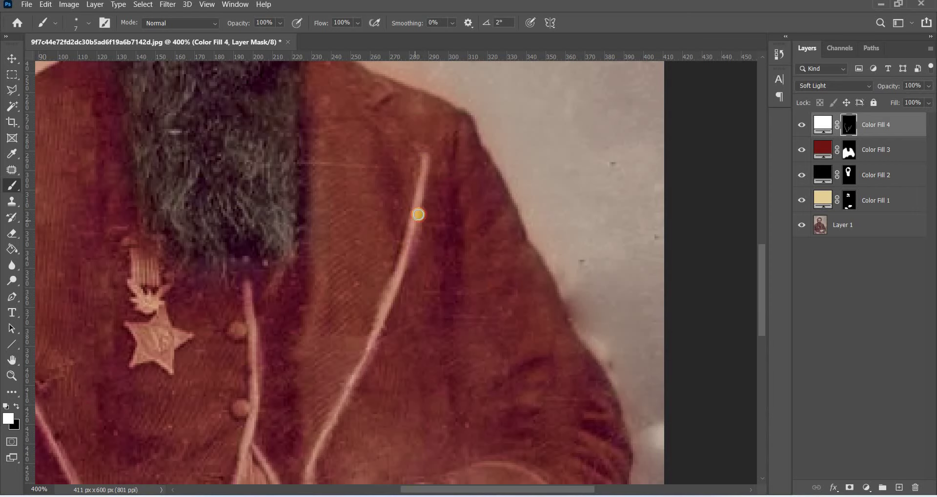
pyautogui.moveTo(360, 368); pyautogui.dragTo(330, 238)
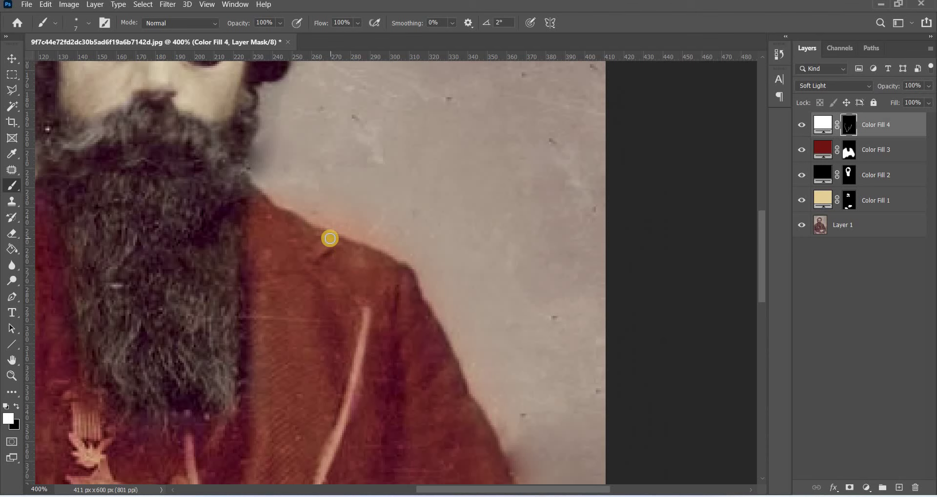
# Set the brush to 3 px and paint light piping around the right collar notch.
pyautogui.rightClick(385, 220)
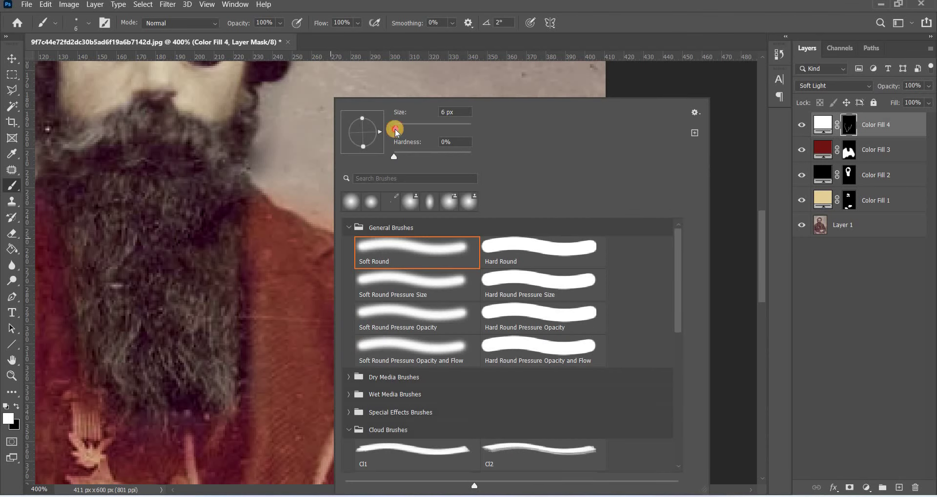
pyautogui.click(390, 159)
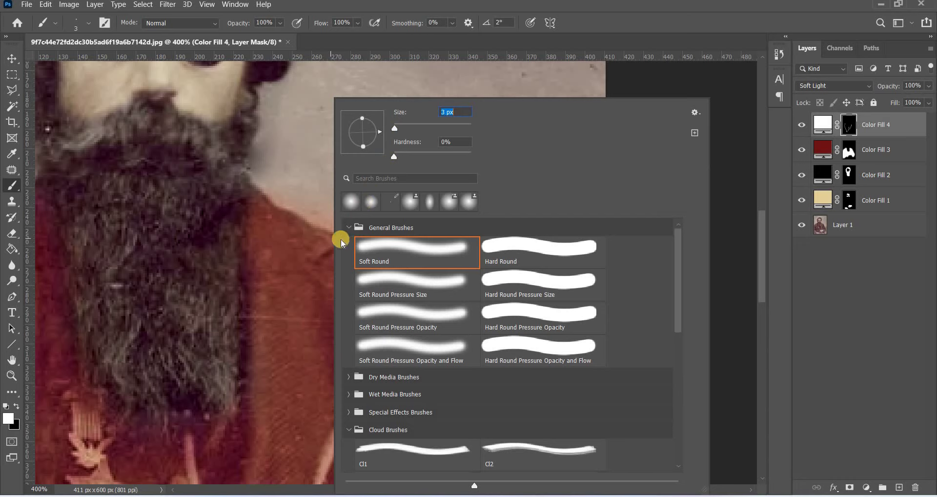
pyautogui.click(596, 22)
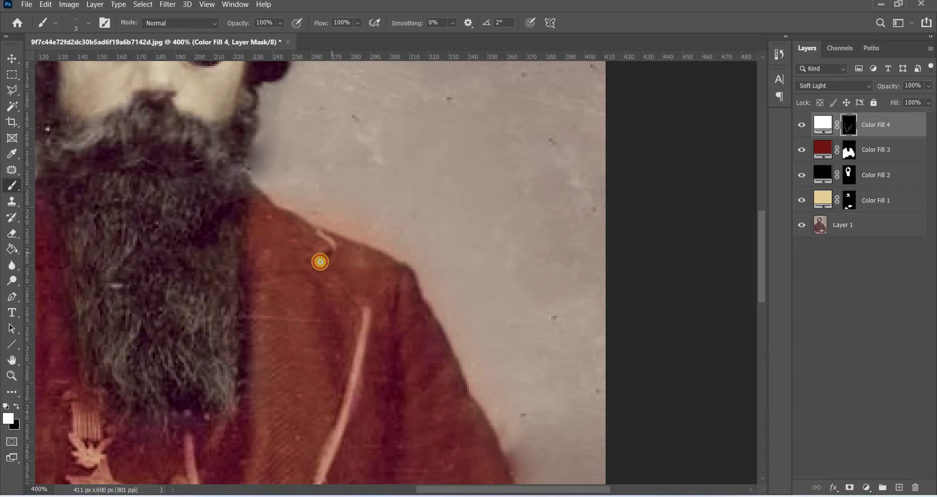
pyautogui.moveTo(319, 265); pyautogui.dragTo(346, 287)
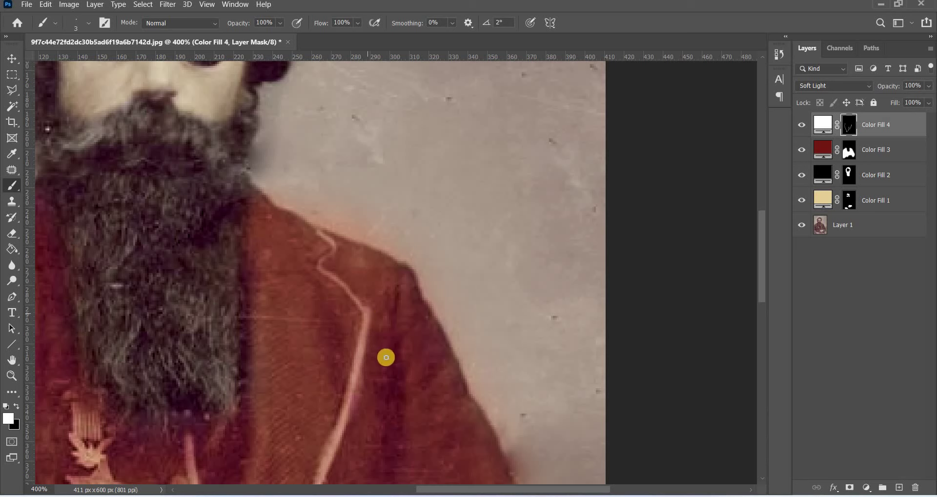
# Zoom out to show the left collar and resize the brush to 5 px.
pyautogui.hotkey('ctrl', '-')
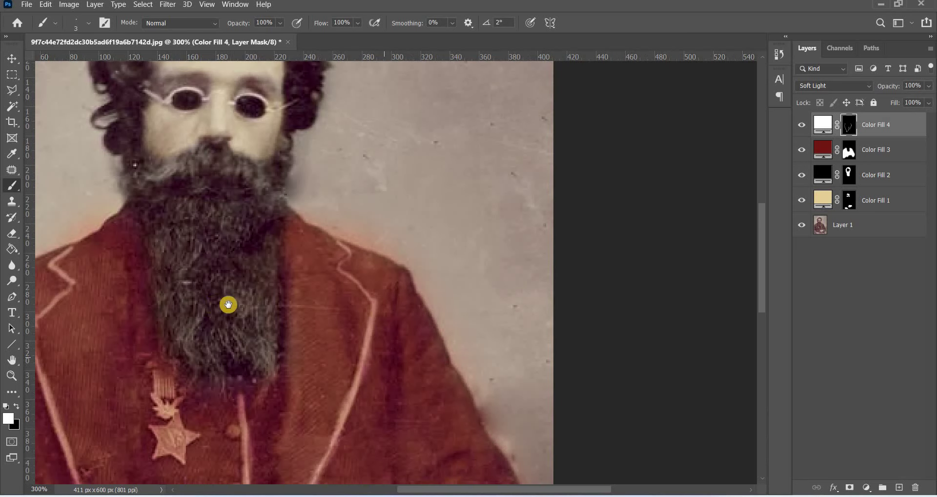
pyautogui.moveTo(362, 286); pyautogui.dragTo(513, 310)
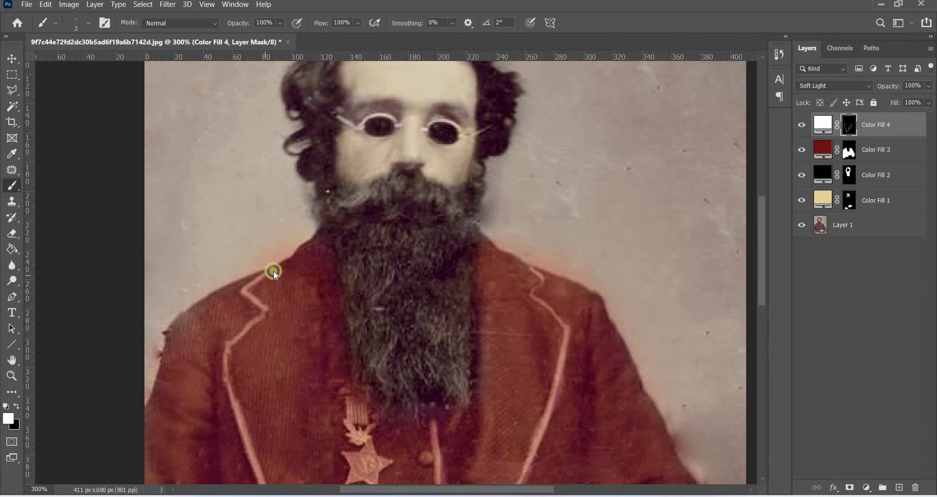
pyautogui.rightClick(274, 271)
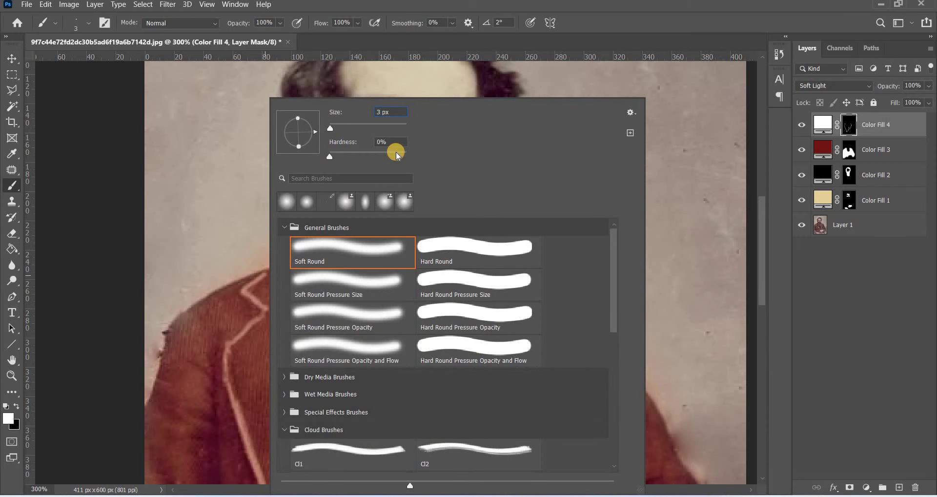
pyautogui.press('BackSpace')
pyautogui.write('5')
pyautogui.press('Return')
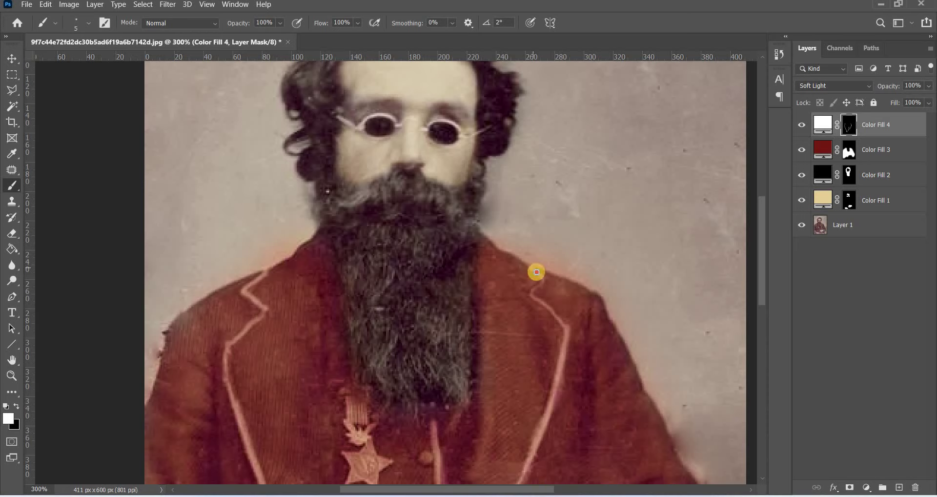
# Paint the right lapel piping into Color Fill 4's mask and zoom back out to 100%.
pyautogui.moveTo(534, 290); pyautogui.dragTo(561, 321)
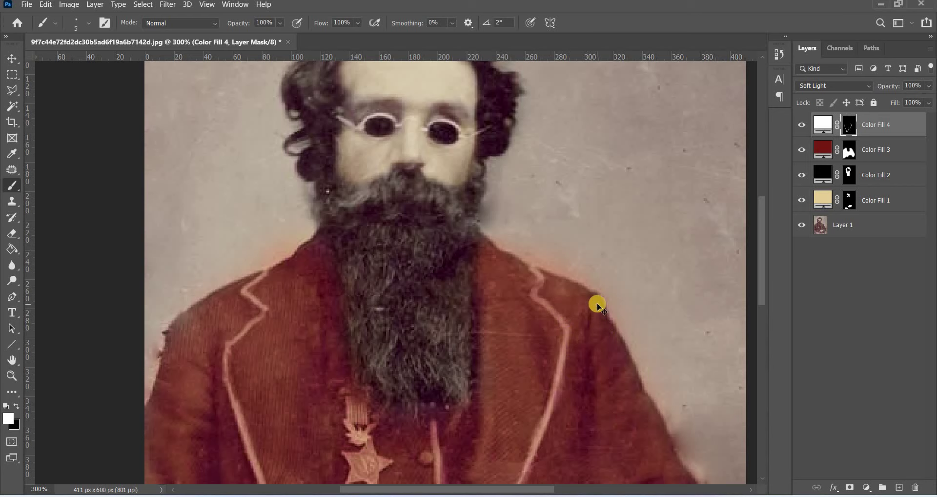
pyautogui.hotkey('ctrl', '-')
pyautogui.hotkey('ctrl', '-')
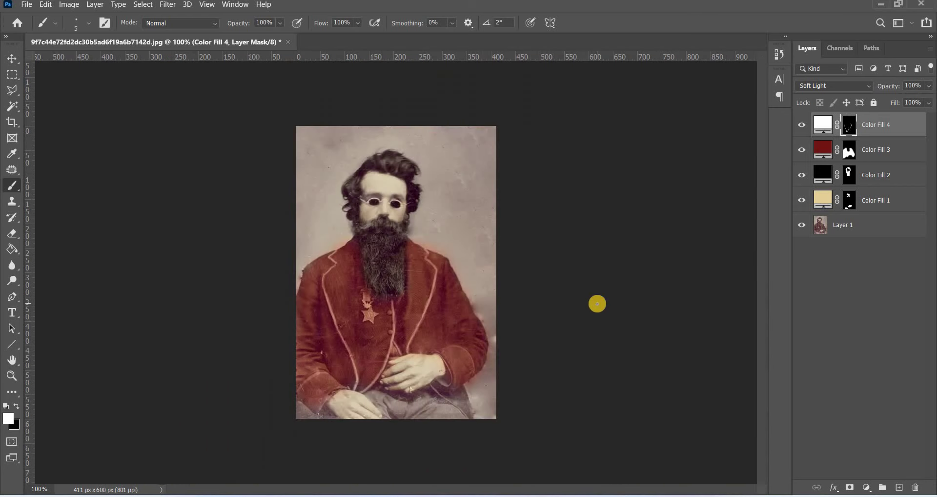
pyautogui.hotkey('ctrl', '+')
pyautogui.hotkey('ctrl', '-')
# Change Color Fill 3's jacket colour from dark maroon to a lighter brick red.
pyautogui.click(820, 155)
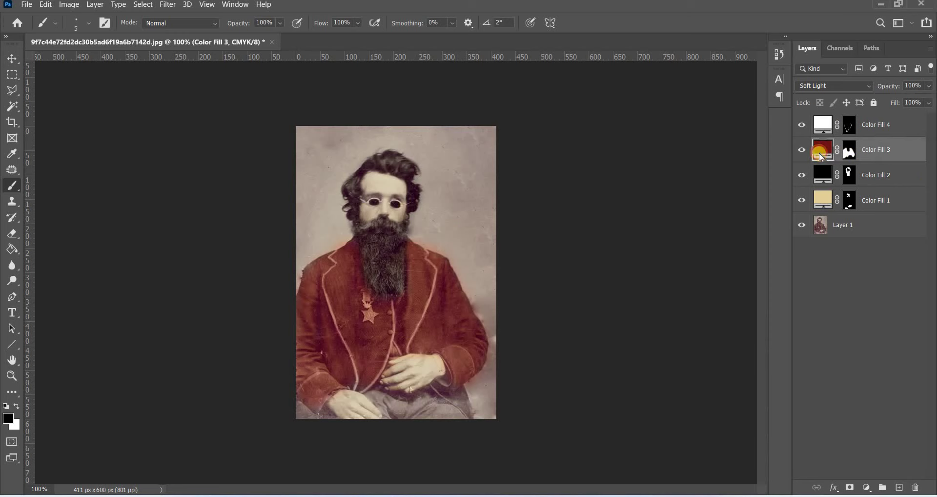
pyautogui.doubleClick(822, 155)
pyautogui.moveTo(742, 270)
pyautogui.mouseDown()
pyautogui.moveTo(718, 281)
pyautogui.moveTo(729, 258)
pyautogui.moveTo(756, 270)
pyautogui.mouseUp()
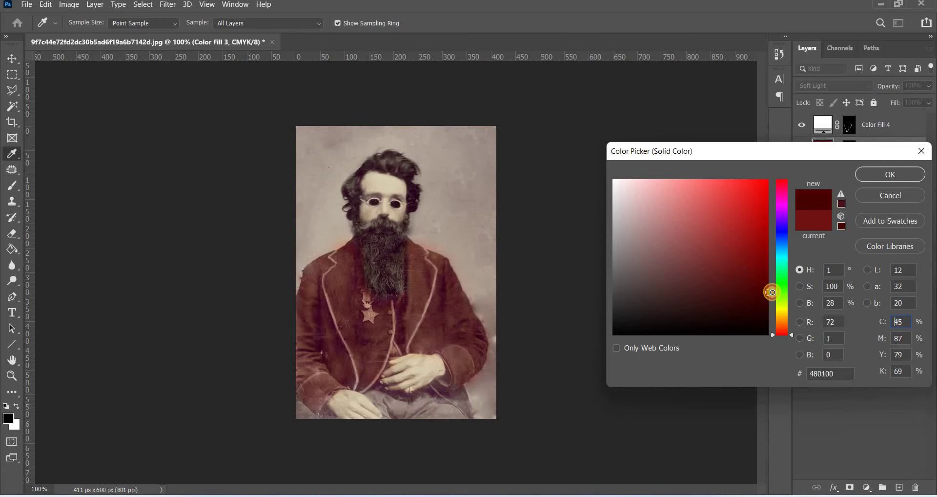
pyautogui.moveTo(757, 270)
pyautogui.mouseDown()
pyautogui.moveTo(764, 255)
pyautogui.moveTo(765, 301)
pyautogui.moveTo(784, 266)
pyautogui.moveTo(714, 274)
pyautogui.moveTo(701, 259)
pyautogui.moveTo(711, 220)
pyautogui.moveTo(711, 246)
pyautogui.moveTo(711, 223)
pyautogui.moveTo(683, 230)
pyautogui.moveTo(718, 232)
pyautogui.mouseUp()
pyautogui.click(756, 252)
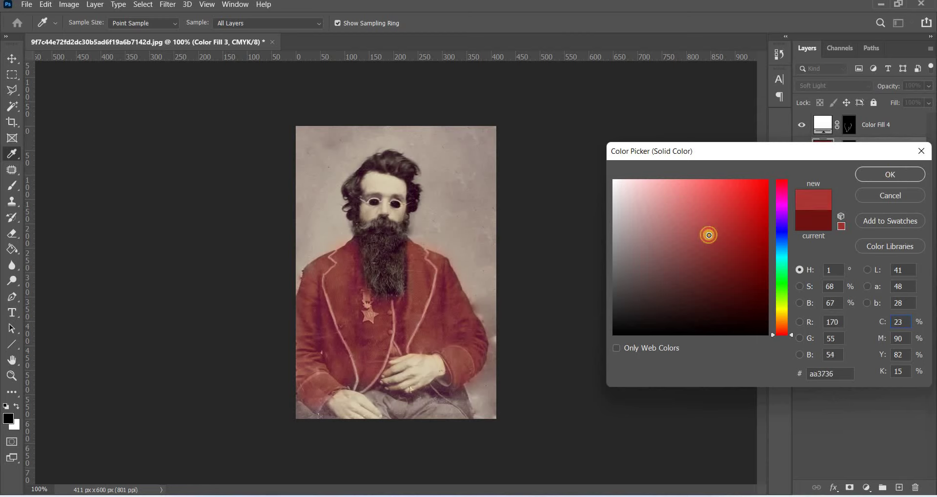
pyautogui.moveTo(719, 231); pyautogui.dragTo(722, 229)
pyautogui.click(879, 171)
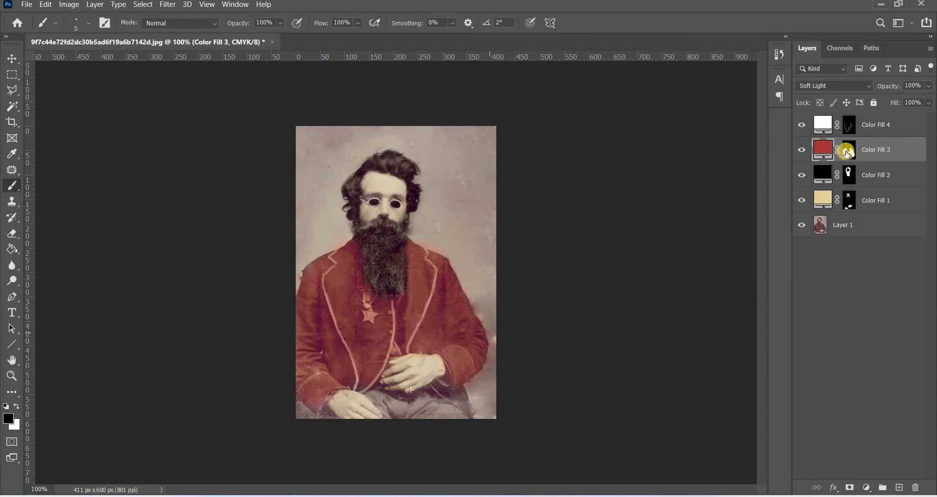
# Target Color Fill 4's mask with white as the painting colour and brush size 7.
pyautogui.click(849, 125)
pyautogui.press('x')
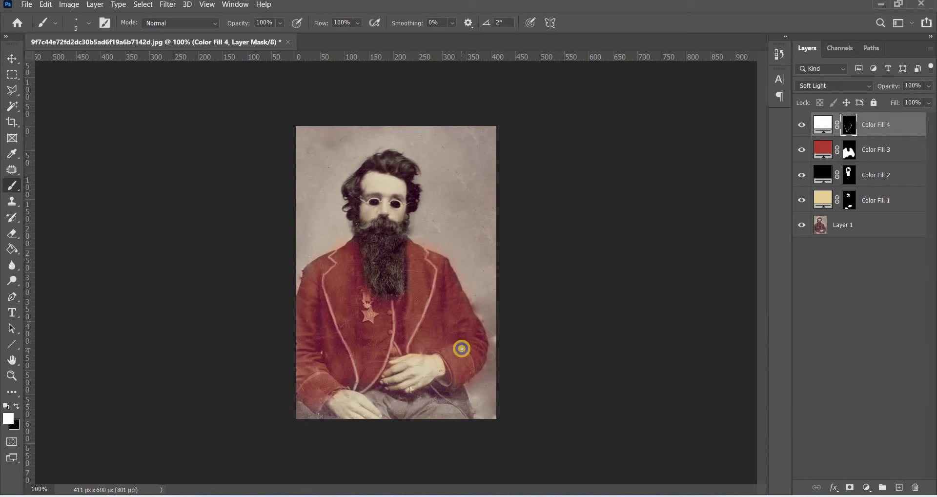
pyautogui.rightClick(496, 290)
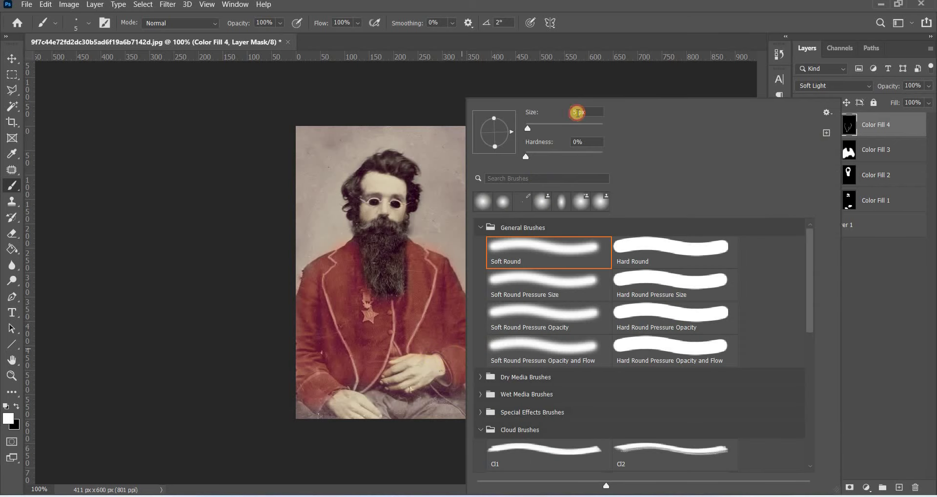
pyautogui.write('7')
pyautogui.press('Return')
# Paint lighter piping along the right and left cuff edges at close zoom.
pyautogui.hotkey('ctrl', '-')
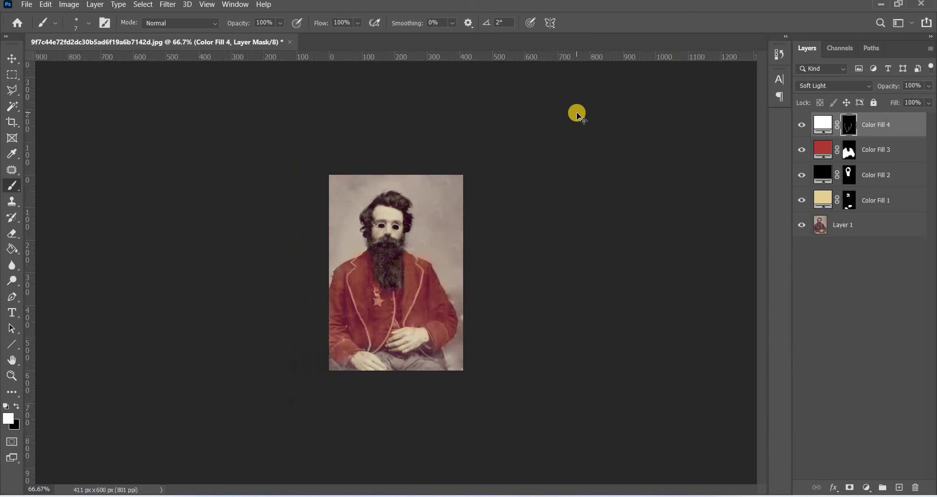
pyautogui.hotkey('ctrl', '+')
pyautogui.hotkey('ctrl', '+')
pyautogui.hotkey('ctrl', '+')
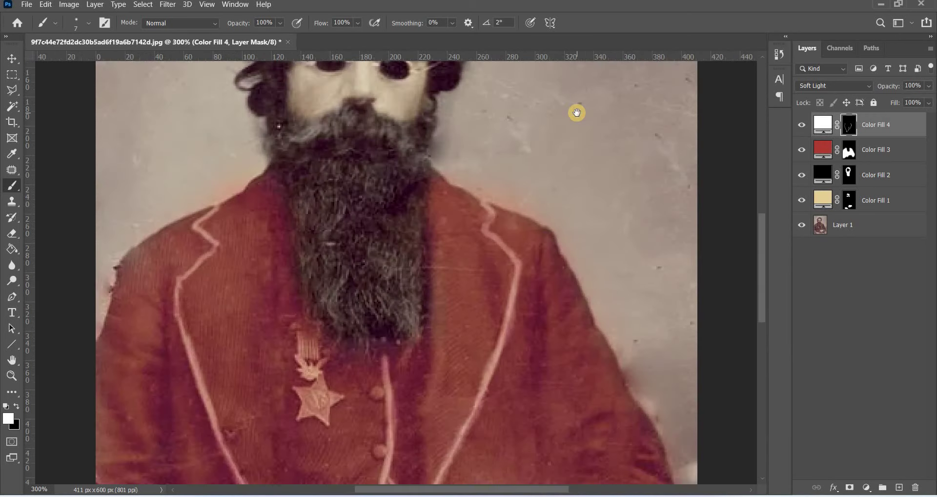
pyautogui.moveTo(544, 438); pyautogui.dragTo(265, 286)
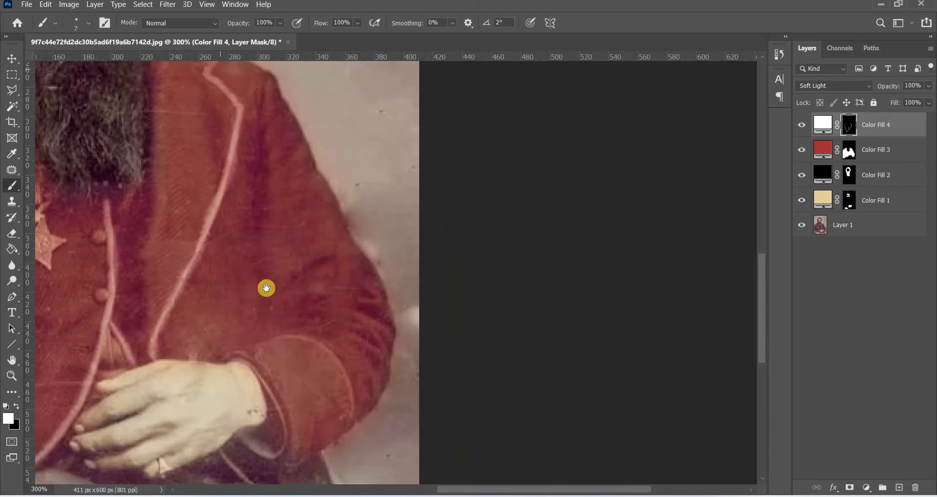
pyautogui.moveTo(286, 188); pyautogui.dragTo(305, 91)
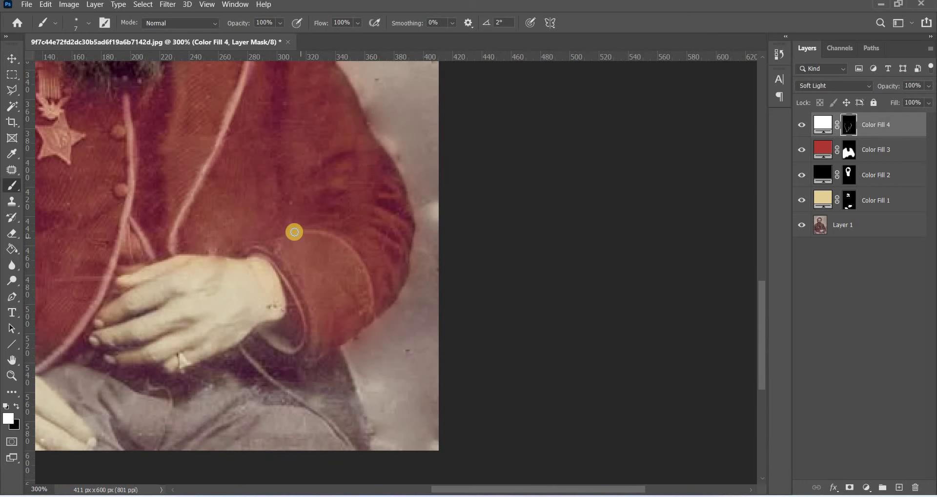
pyautogui.moveTo(295, 231)
pyautogui.mouseDown()
pyautogui.moveTo(351, 253)
pyautogui.moveTo(374, 303)
pyautogui.mouseUp()
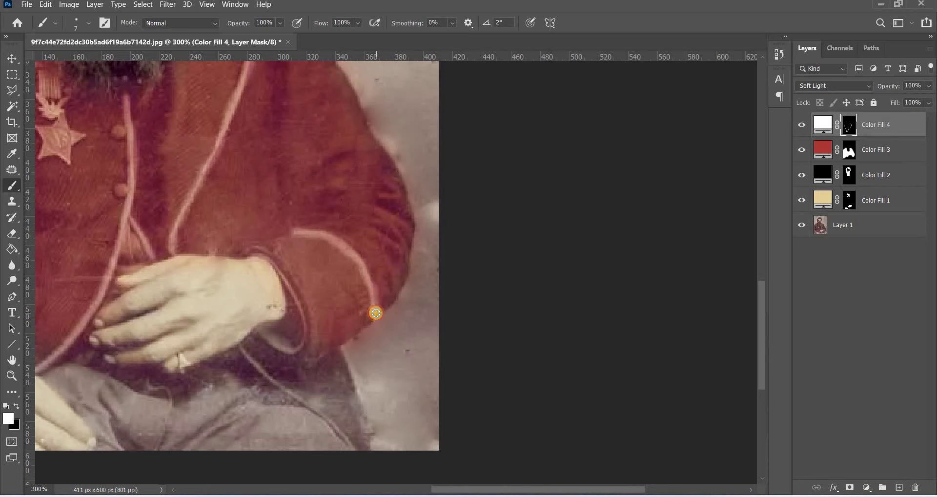
pyautogui.moveTo(291, 254); pyautogui.dragTo(624, 269)
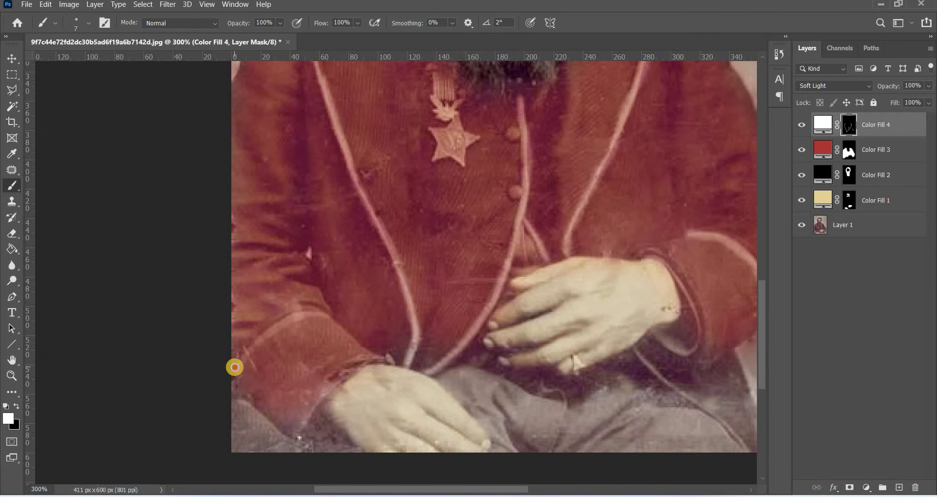
pyautogui.moveTo(235, 367)
pyautogui.mouseDown()
pyautogui.moveTo(269, 331)
pyautogui.moveTo(325, 312)
pyautogui.mouseUp()
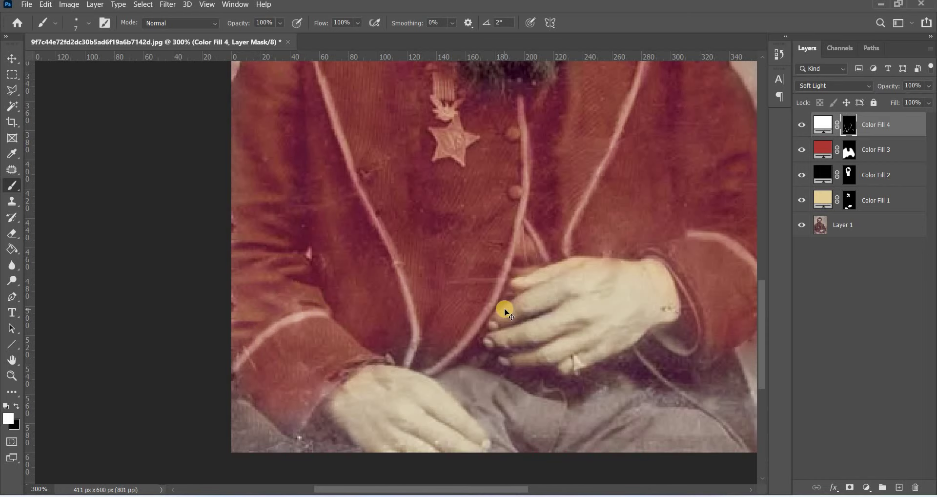
pyautogui.hotkey('ctrl', '-')
pyautogui.hotkey('ctrl', '-')
pyautogui.hotkey('ctrl', '+')
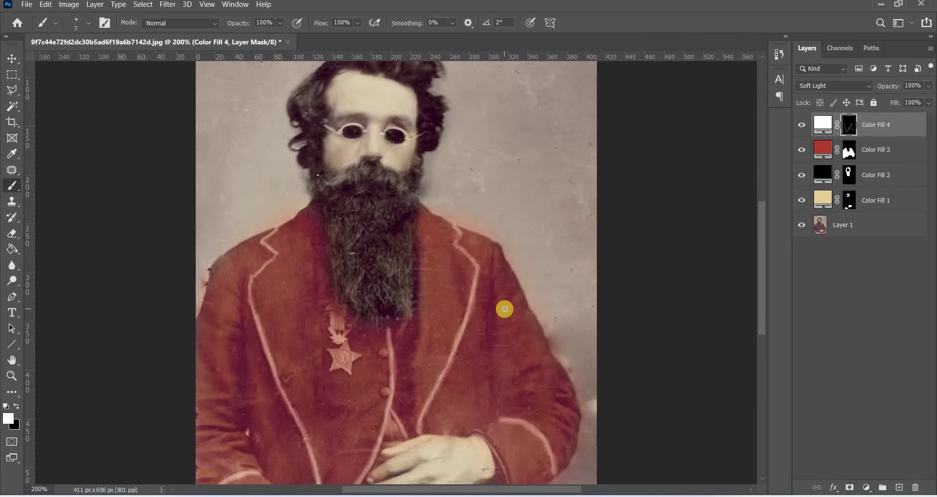
pyautogui.scroll(-4, 486, 205)
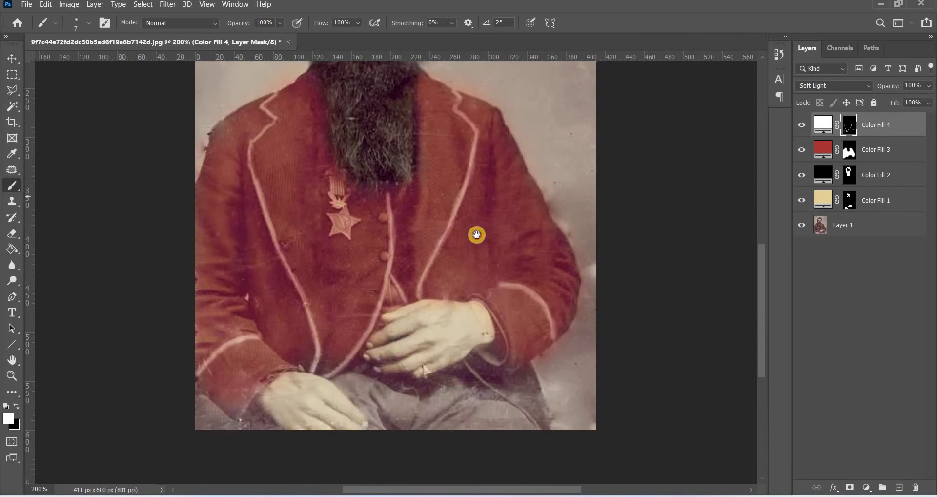
pyautogui.moveTo(476, 232); pyautogui.dragTo(474, 228)
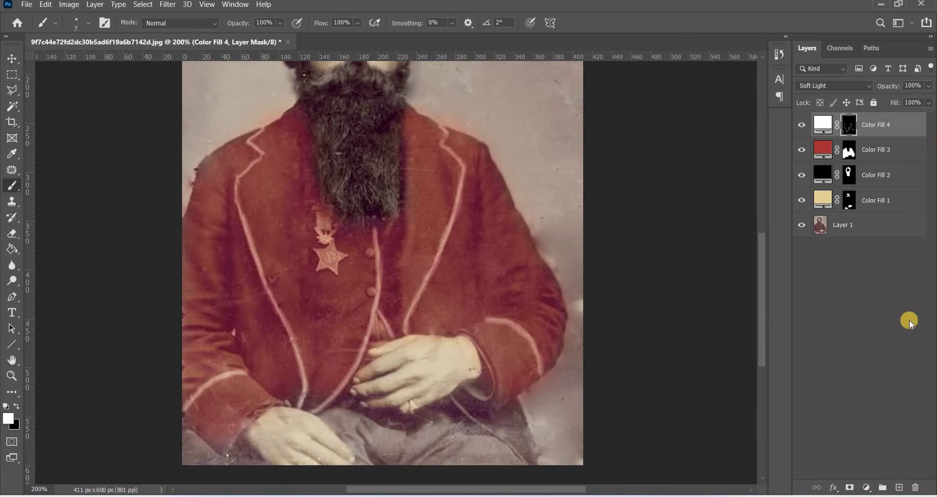
# Add a new golden-yellow Solid Color fill layer, Color Fill 5.
pyautogui.click(867, 487)
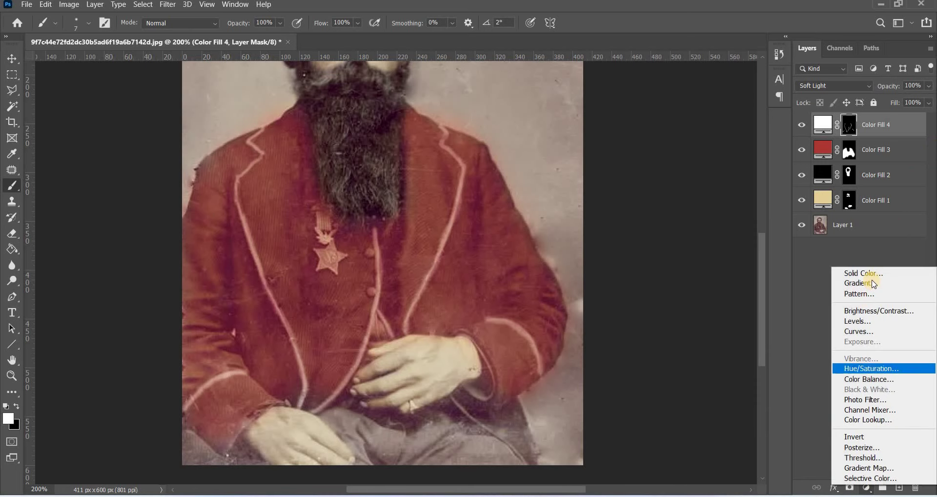
pyautogui.click(873, 273)
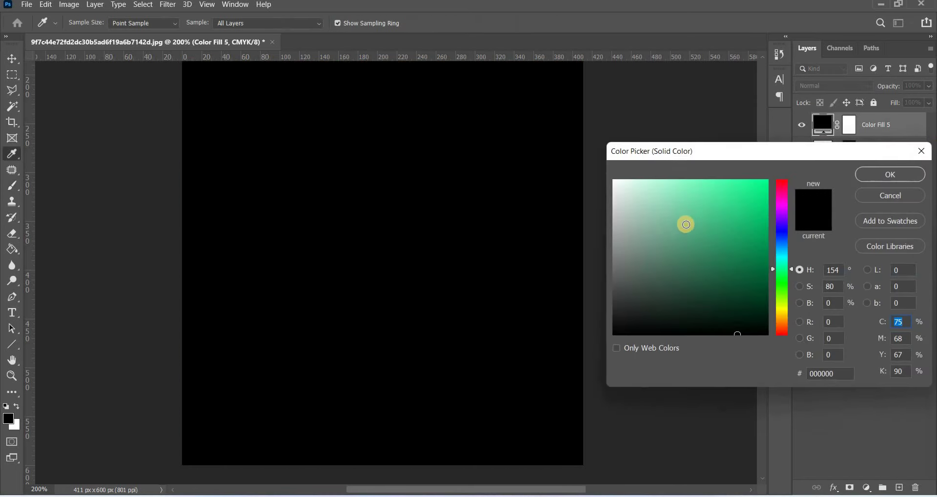
pyautogui.moveTo(689, 217)
pyautogui.mouseDown()
pyautogui.moveTo(664, 189)
pyautogui.moveTo(691, 191)
pyautogui.mouseUp()
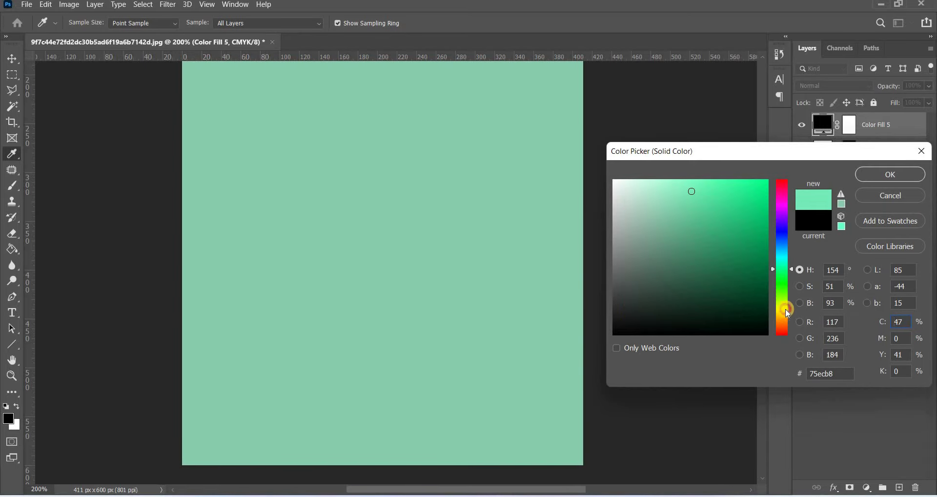
pyautogui.click(787, 312)
pyautogui.moveTo(703, 188); pyautogui.dragTo(722, 197)
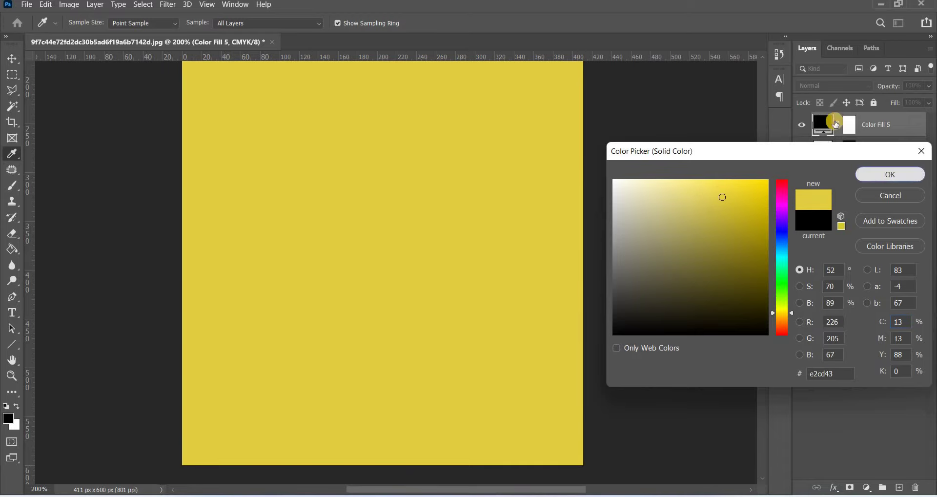
pyautogui.press('Return')
pyautogui.press('b')
# Set Color Fill 5 to Soft Light and invert its mask to hide it everywhere.
pyautogui.click(837, 84)
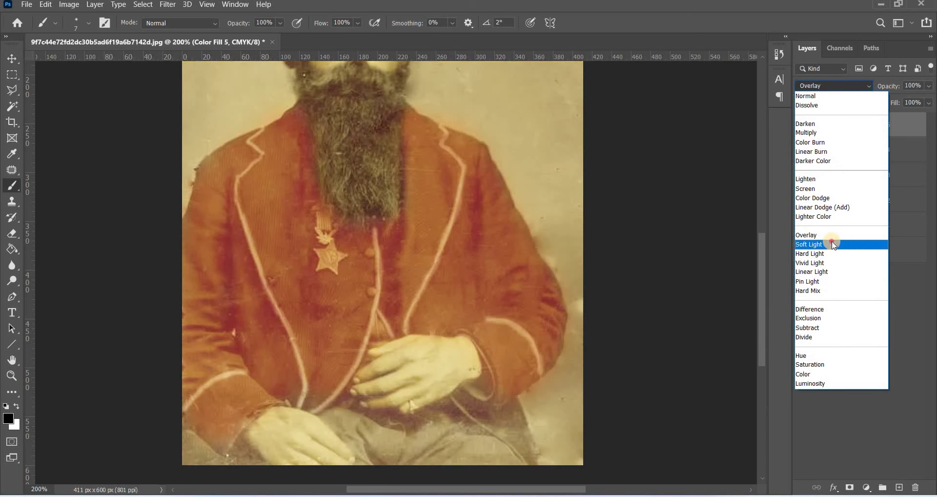
pyautogui.click(834, 243)
pyautogui.click(850, 125)
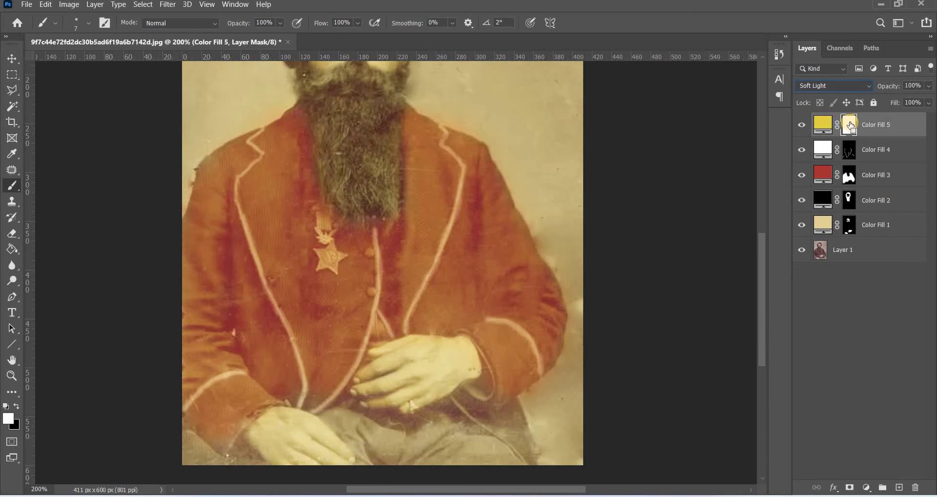
pyautogui.hotkey('ctrl', 'i')
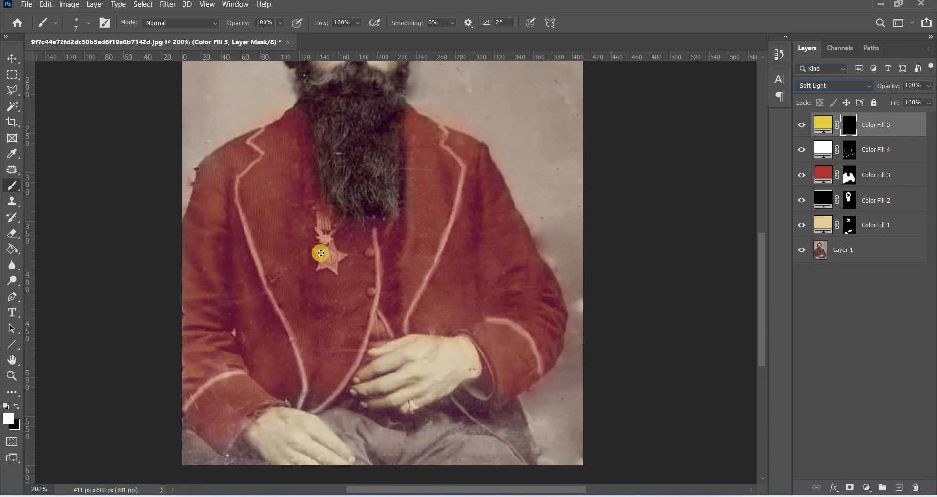
# Paint the star medal and its ribbon gold on Color Fill 5's mask.
pyautogui.moveTo(320, 252); pyautogui.dragTo(328, 262)
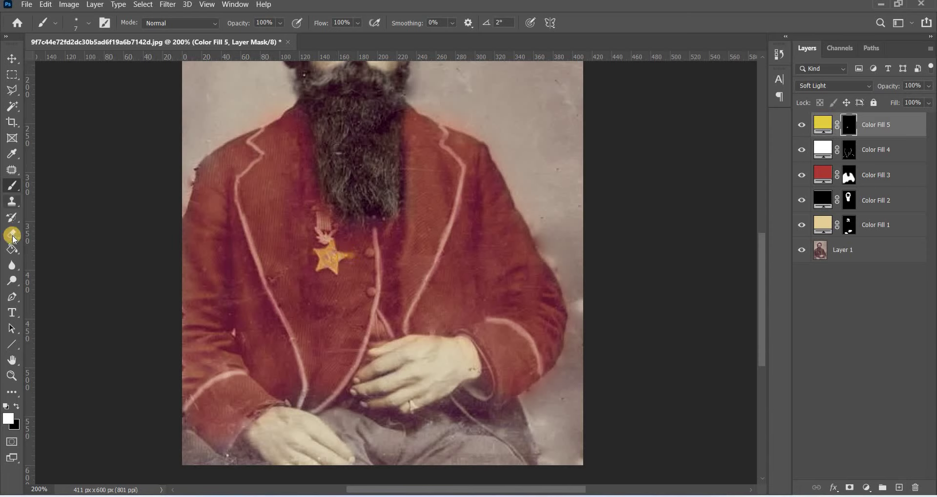
pyautogui.press('e')
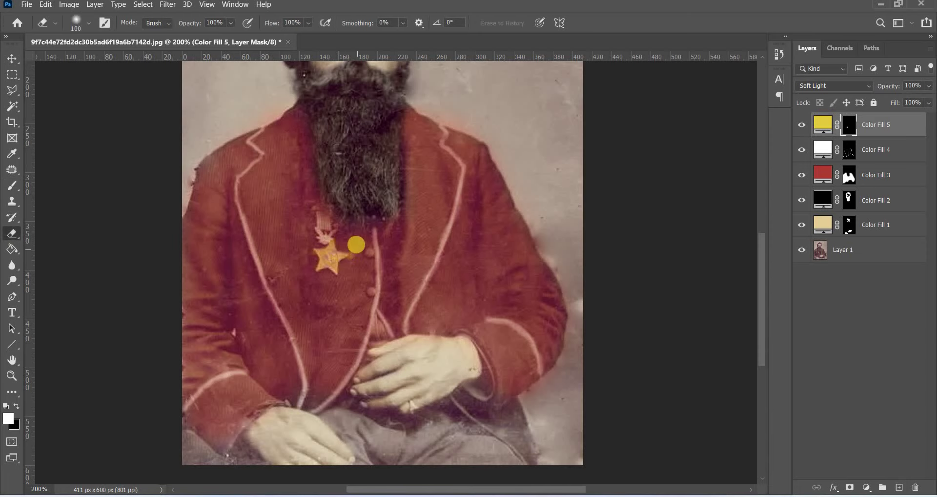
pyautogui.press('[')
pyautogui.press('[')
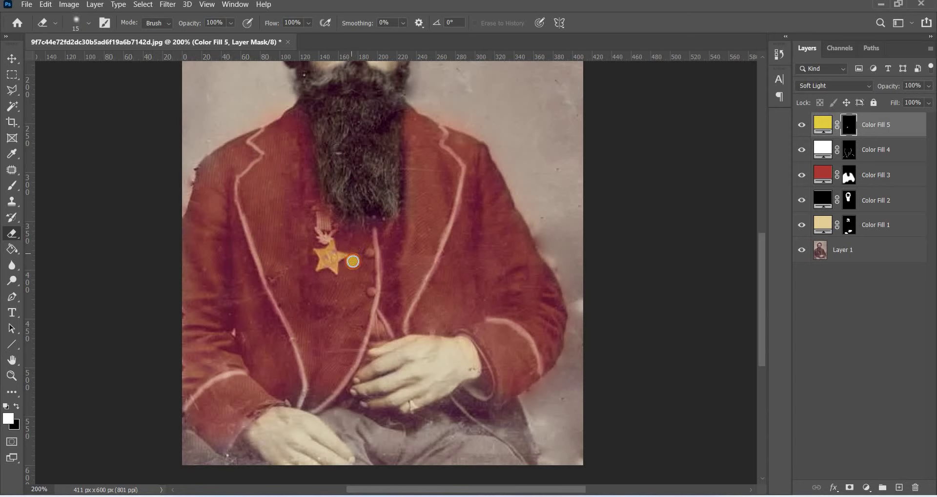
pyautogui.press('b')
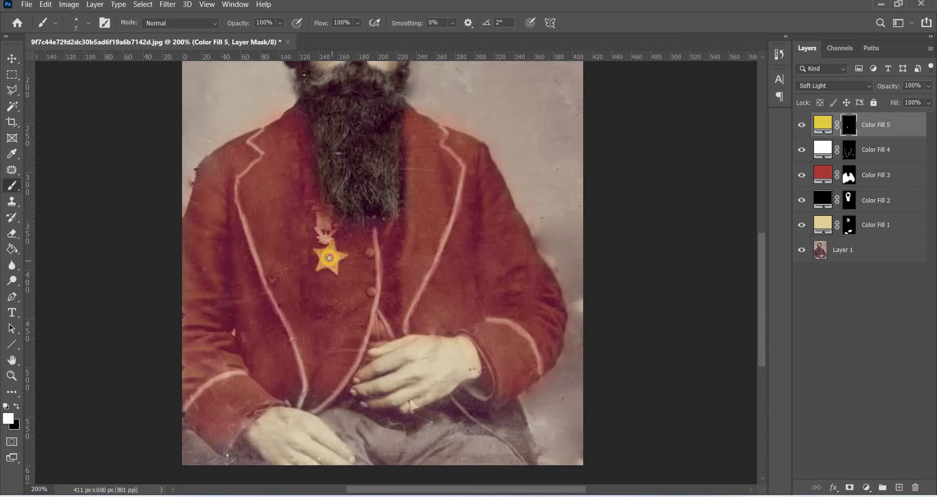
pyautogui.moveTo(330, 252); pyautogui.dragTo(335, 257)
pyautogui.moveTo(317, 228); pyautogui.dragTo(319, 233)
pyautogui.moveTo(324, 238); pyautogui.dragTo(320, 240)
pyautogui.moveTo(329, 237); pyautogui.dragTo(328, 239)
# Zoom in on the hand and paint the gold tint over the finger ring.
pyautogui.scroll(1, 408, 416)
pyautogui.scroll(1, 408, 416)
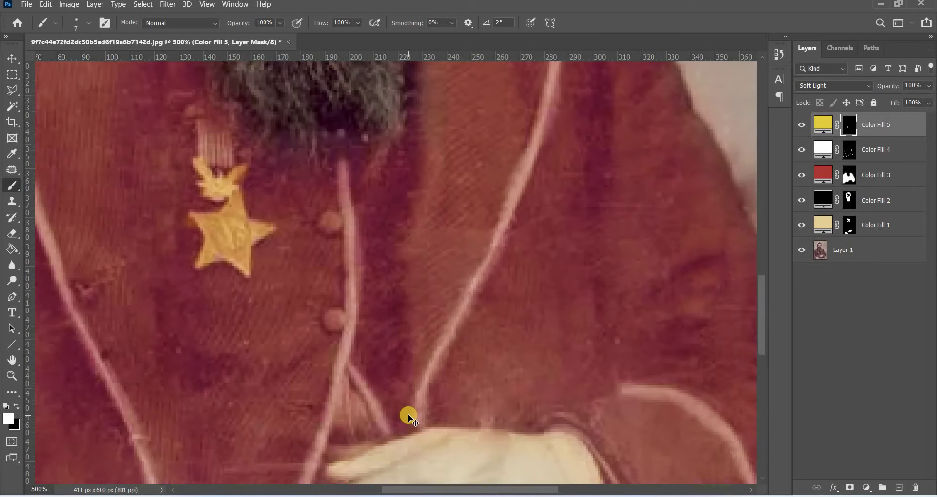
pyautogui.scroll(1, 408, 415)
pyautogui.scroll(1, 409, 416)
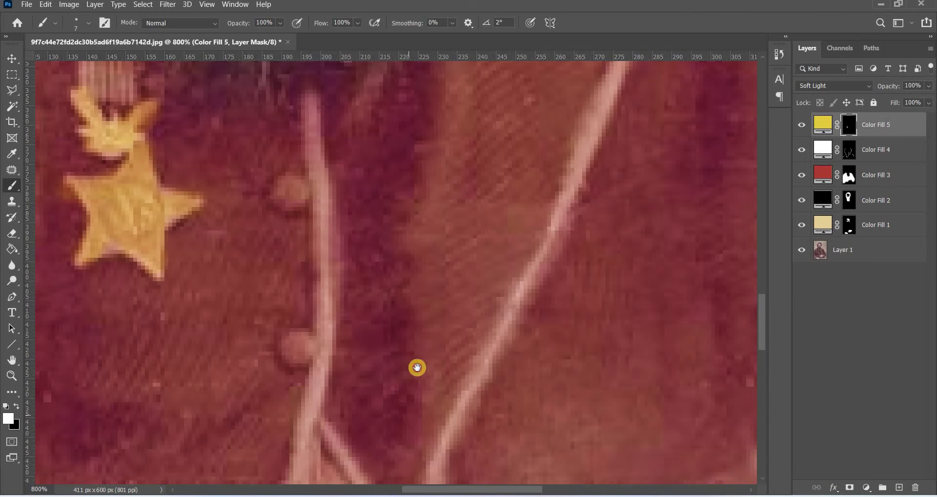
pyautogui.scroll(2, 414, 291)
pyautogui.moveTo(414, 469); pyautogui.dragTo(414, 290)
pyautogui.scroll(-3, 413, 291)
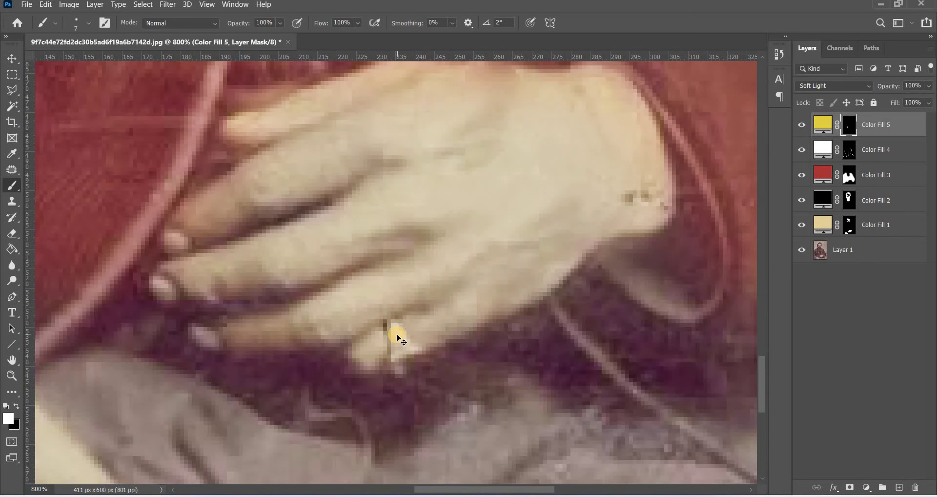
pyautogui.scroll(-1, 398, 337)
pyautogui.scroll(-1, 397, 337)
pyautogui.scroll(-1, 397, 336)
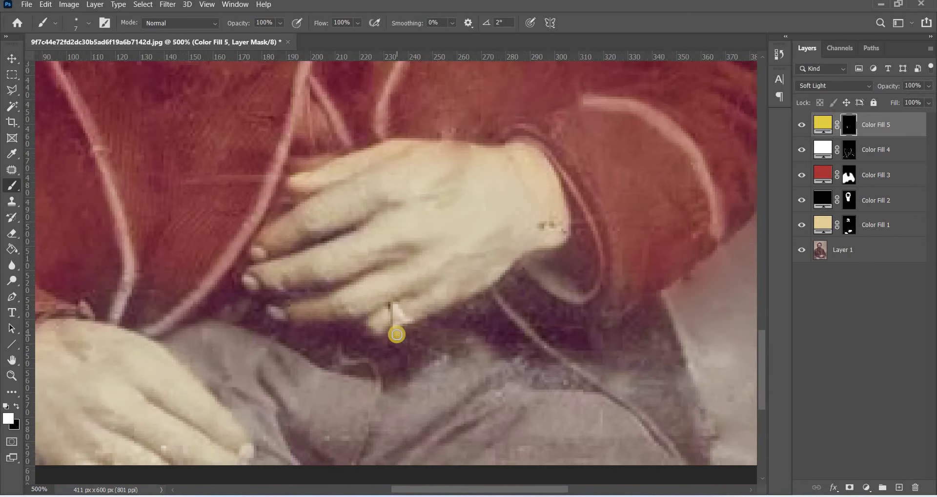
pyautogui.scroll(-1, 397, 334)
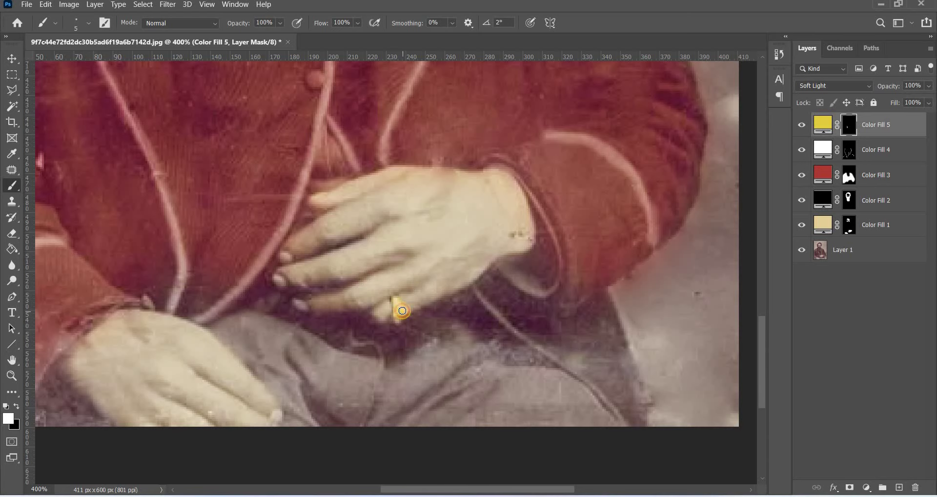
pyautogui.moveTo(399, 306); pyautogui.dragTo(392, 317)
pyautogui.keyDown('alt'); pyautogui.scroll(-2, 392, 320); pyautogui.keyUp('alt')
# Even out the gold tint on the medal and ring at 200%, resizing the brush.
pyautogui.keyDown('alt'); pyautogui.scroll(-1, 392, 320); pyautogui.keyUp('alt')
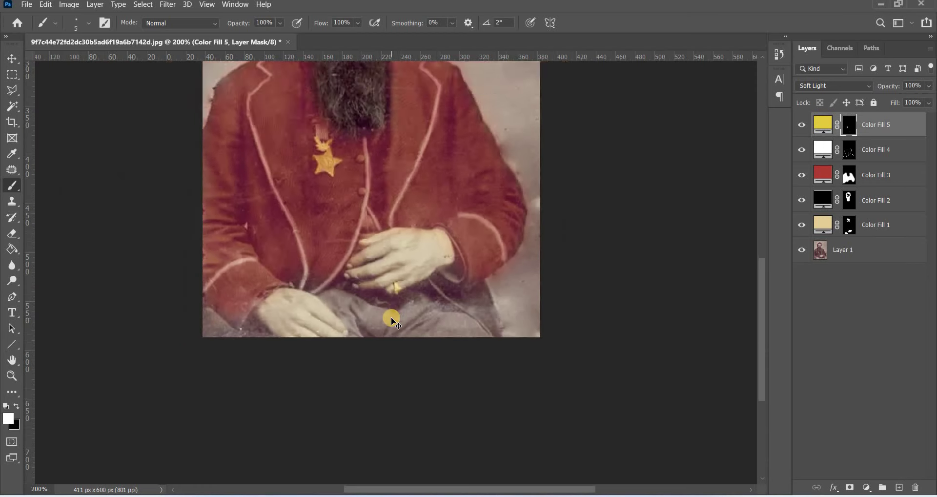
pyautogui.keyDown('alt'); pyautogui.scroll(-1, 392, 319); pyautogui.keyUp('alt')
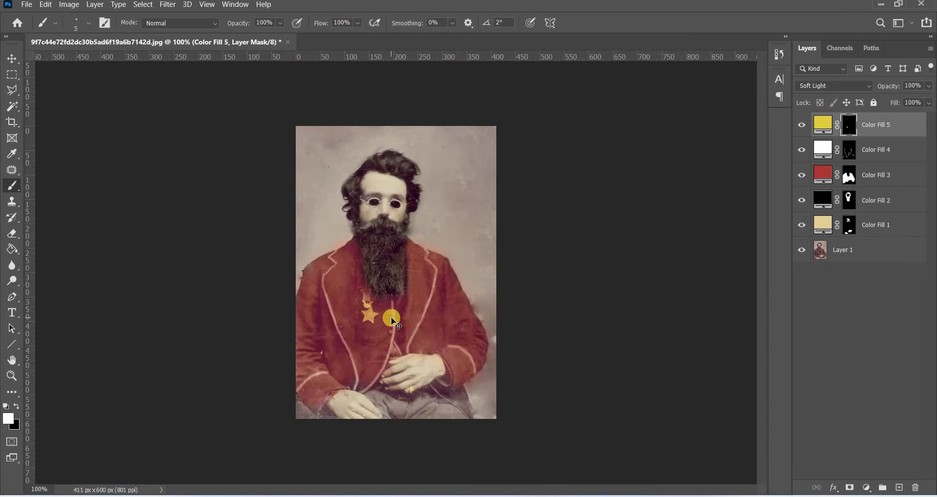
pyautogui.keyDown('alt'); pyautogui.scroll(1, 392, 319); pyautogui.keyUp('alt')
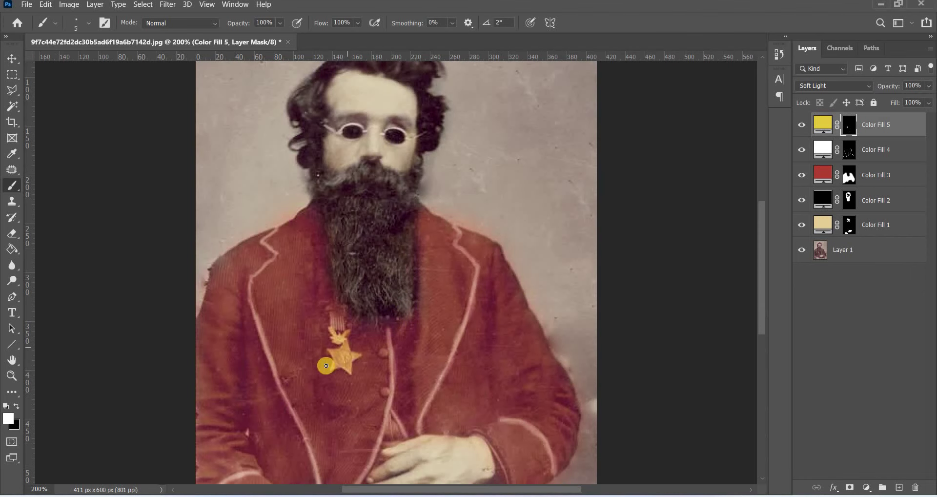
pyautogui.moveTo(338, 352)
pyautogui.mouseDown()
pyautogui.moveTo(357, 350)
pyautogui.moveTo(341, 359)
pyautogui.mouseUp()
pyautogui.press(']')
pyautogui.press(']')
pyautogui.press(']')
pyautogui.press('[')
pyautogui.click(337, 338)
pyautogui.moveTo(410, 396); pyautogui.dragTo(404, 312)
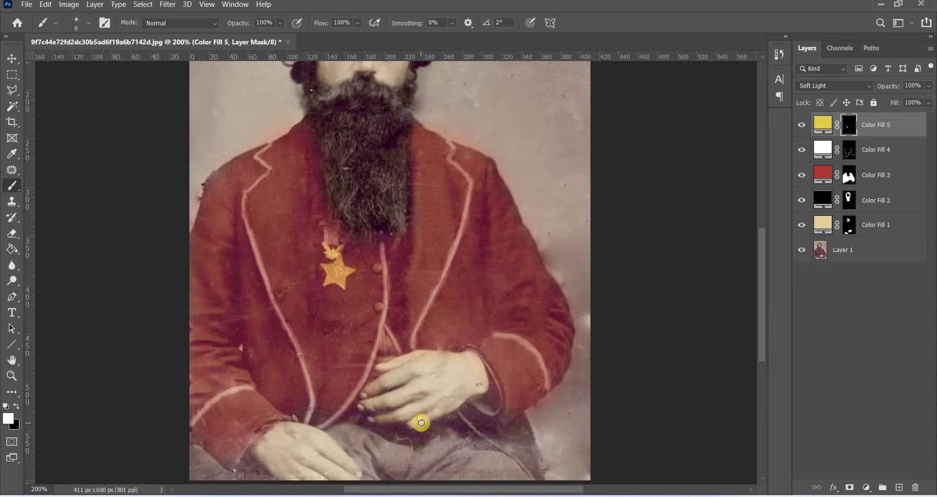
pyautogui.click(422, 423)
# Change Color Fill 5 to a brighter, more saturated yellow.
pyautogui.doubleClick(829, 131)
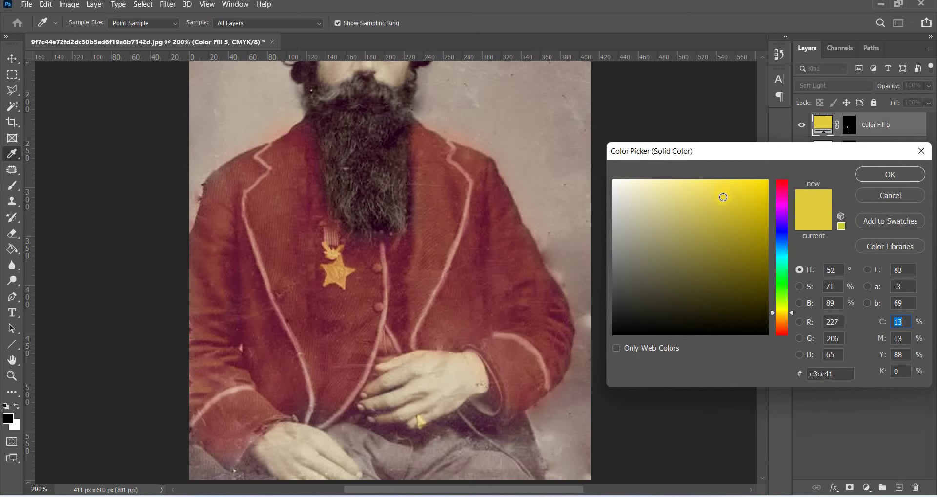
pyautogui.moveTo(785, 176); pyautogui.dragTo(806, 174)
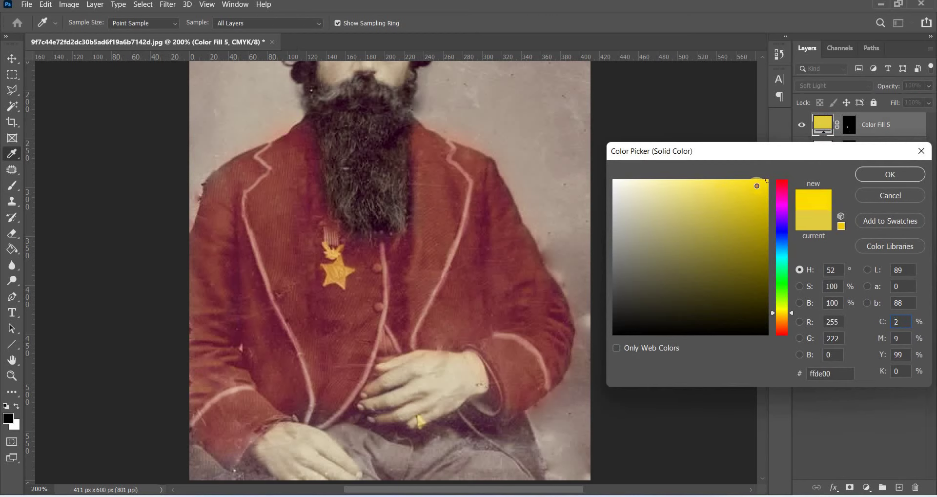
pyautogui.click(906, 174)
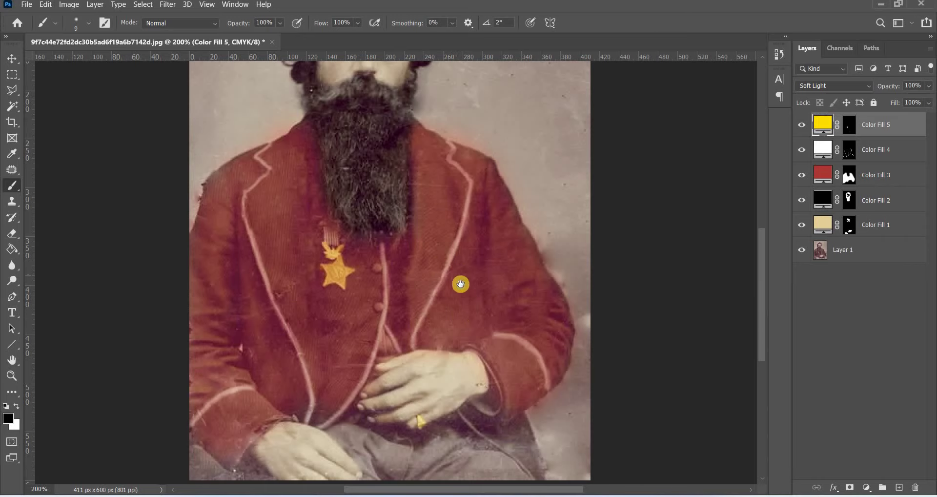
pyautogui.scroll(3, 477, 358)
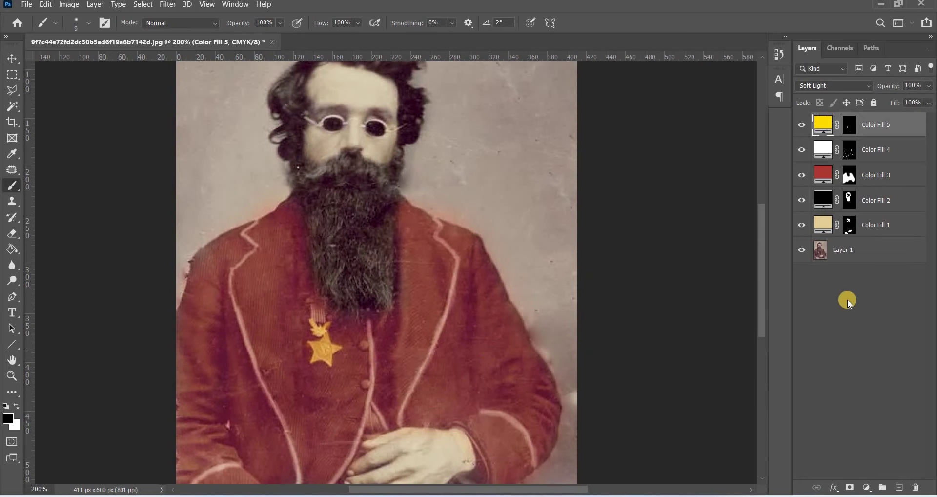
# Add a new Solid Color fill layer, Color Fill 6, starting from a bright yellow.
pyautogui.click(869, 486)
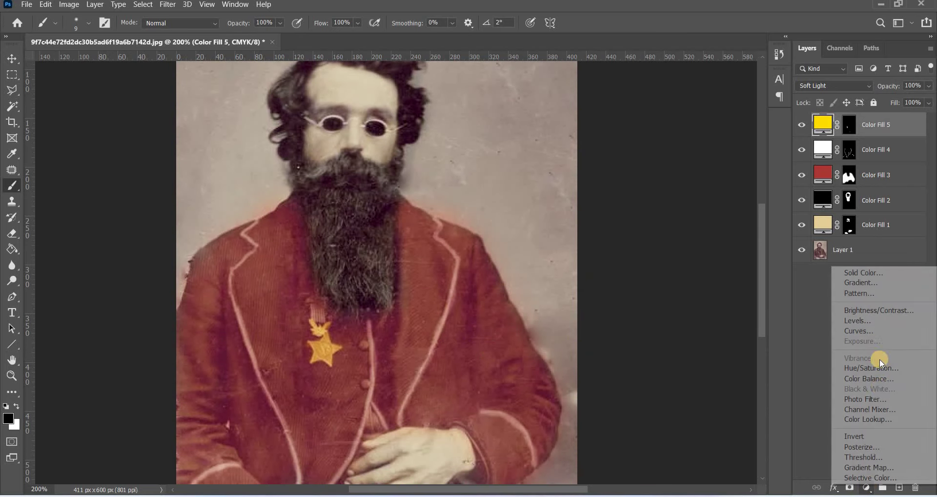
pyautogui.click(880, 272)
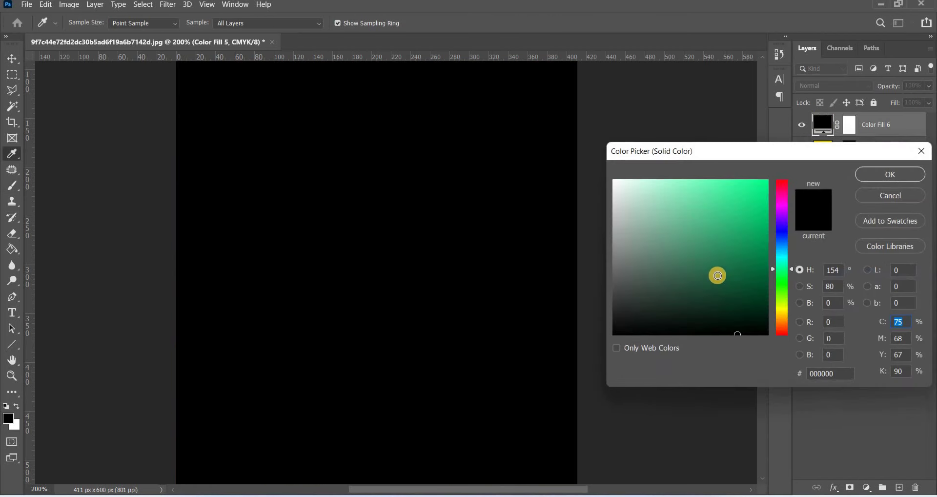
pyautogui.click(623, 314)
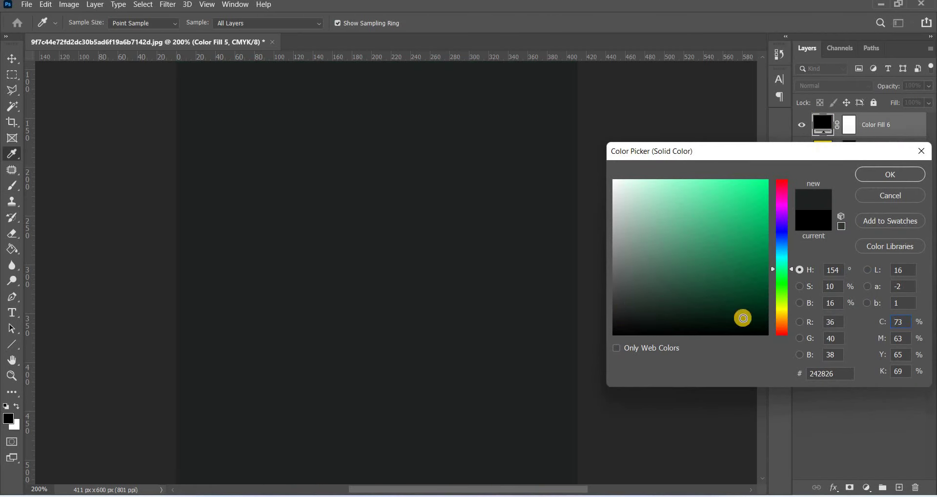
pyautogui.moveTo(623, 313); pyautogui.dragTo(784, 318)
pyautogui.click(782, 309)
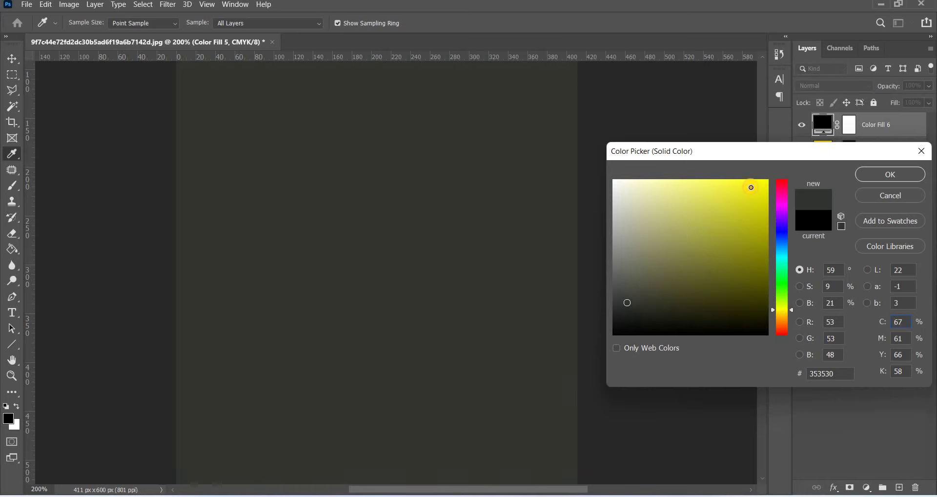
pyautogui.click(751, 187)
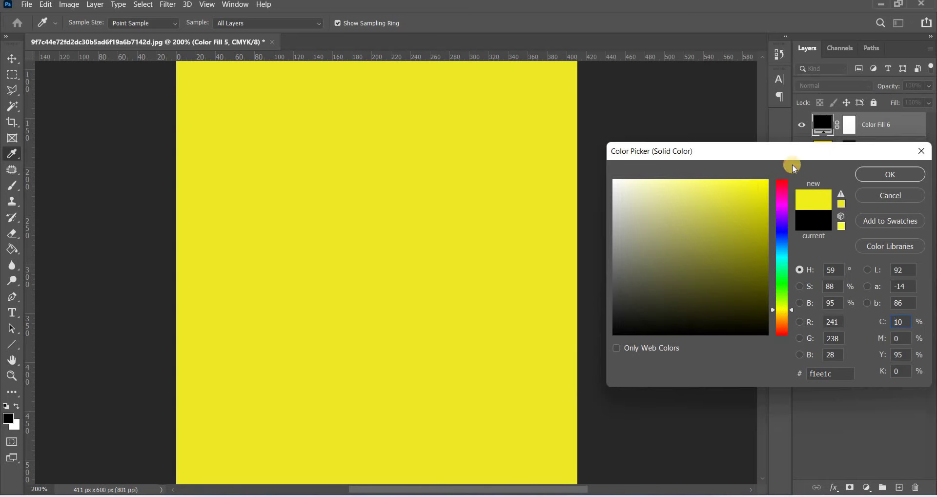
# Refine Color Fill 6 to a pale cream yellow (#f8ebac) and confirm it.
pyautogui.moveTo(774, 158); pyautogui.dragTo(707, 187)
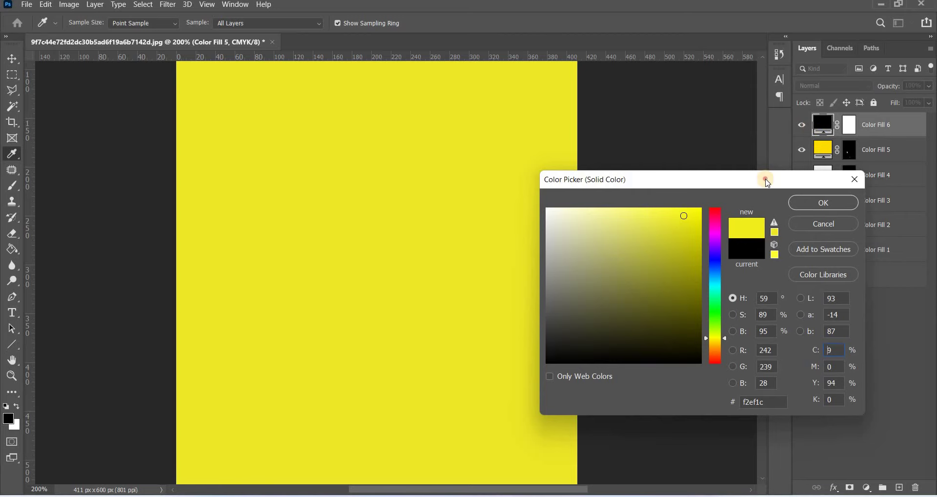
pyautogui.moveTo(767, 183); pyautogui.dragTo(764, 168)
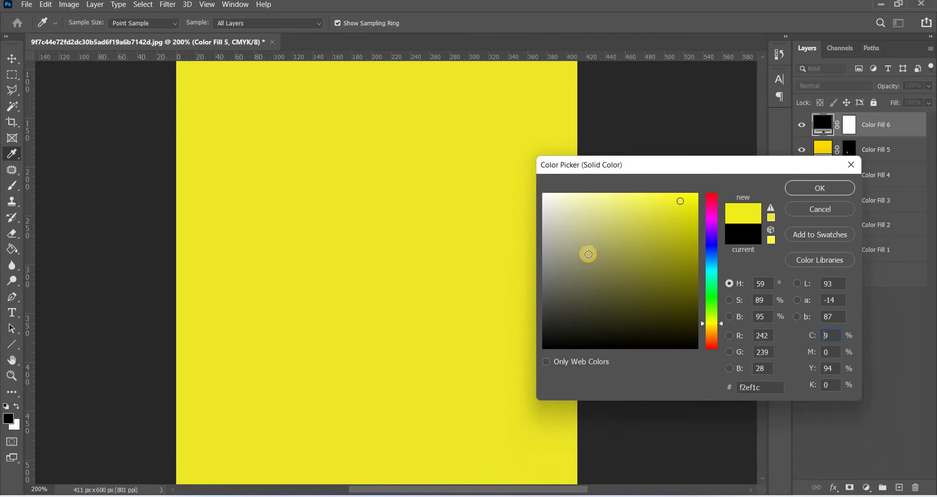
pyautogui.moveTo(577, 215)
pyautogui.mouseDown()
pyautogui.moveTo(576, 239)
pyautogui.moveTo(557, 213)
pyautogui.moveTo(573, 217)
pyautogui.moveTo(581, 231)
pyautogui.moveTo(565, 232)
pyautogui.moveTo(587, 252)
pyautogui.moveTo(571, 222)
pyautogui.moveTo(582, 201)
pyautogui.mouseUp()
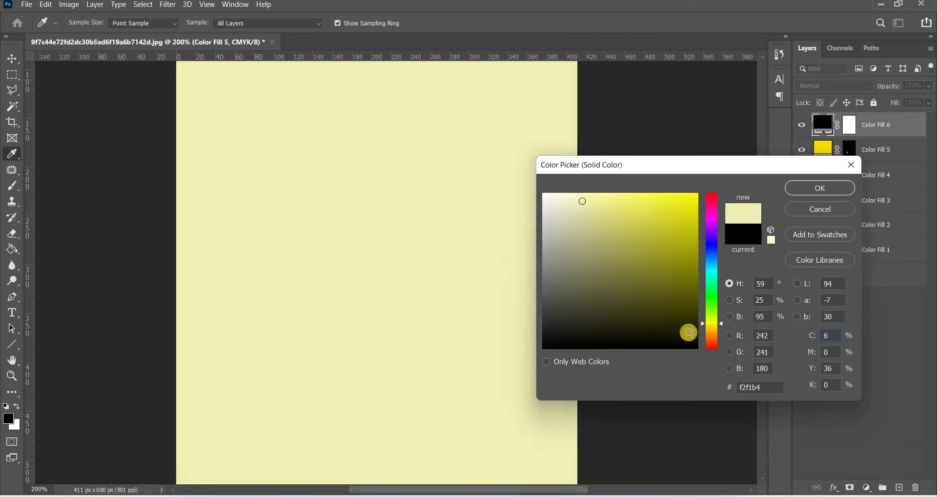
pyautogui.moveTo(716, 322)
pyautogui.mouseDown()
pyautogui.moveTo(717, 266)
pyautogui.moveTo(717, 305)
pyautogui.moveTo(660, 307)
pyautogui.moveTo(660, 316)
pyautogui.mouseUp()
pyautogui.moveTo(561, 215); pyautogui.dragTo(567, 220)
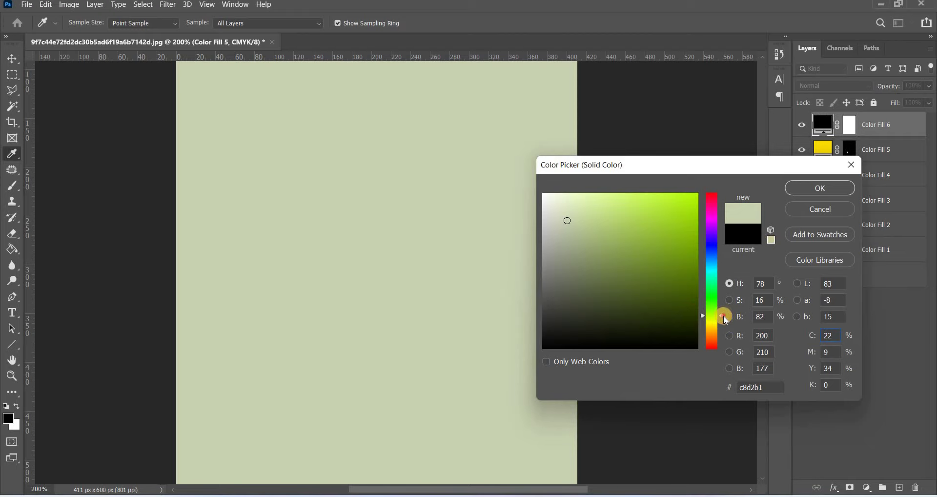
pyautogui.moveTo(724, 314); pyautogui.dragTo(724, 326)
pyautogui.click(582, 205)
pyautogui.click(591, 197)
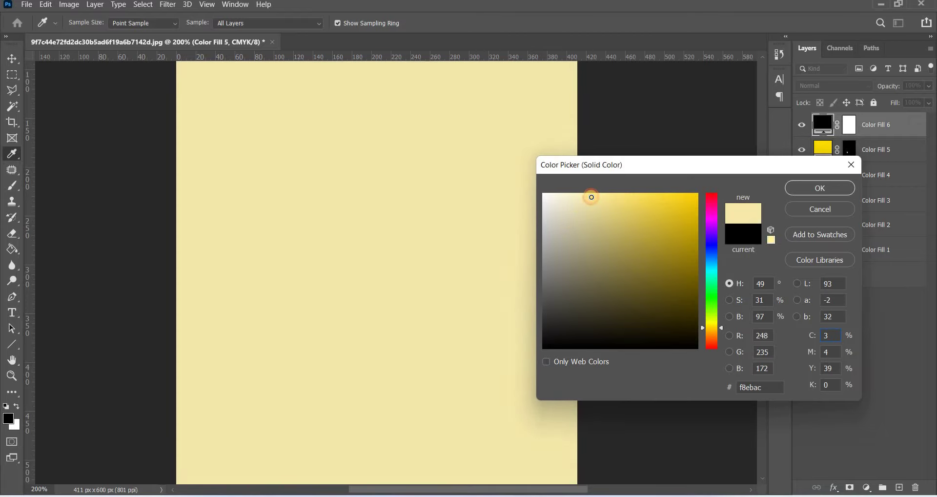
pyautogui.click(820, 187)
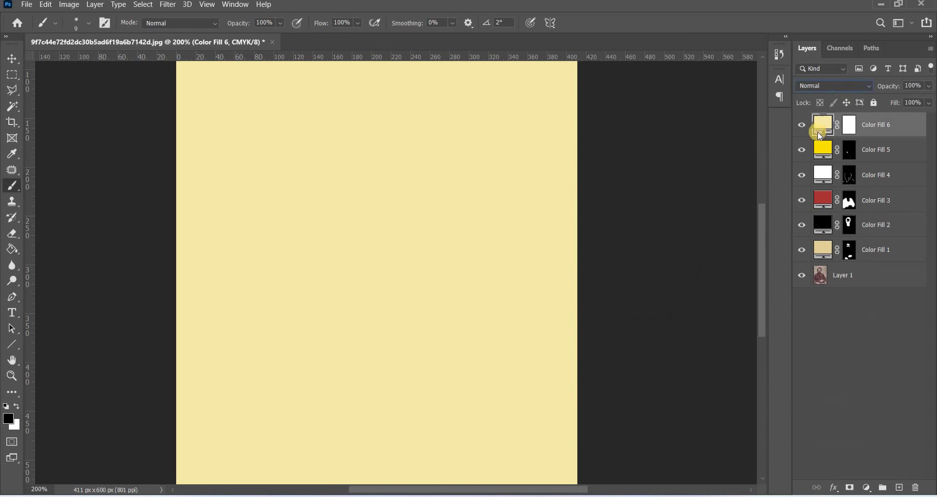
# Set Color Fill 6 to Soft Light and invert its mask to hide the tint.
pyautogui.click(833, 85)
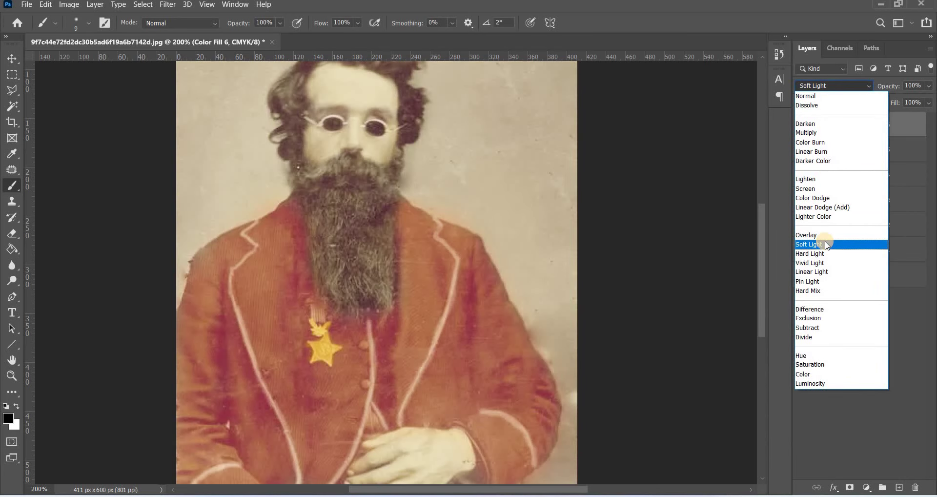
pyautogui.click(824, 243)
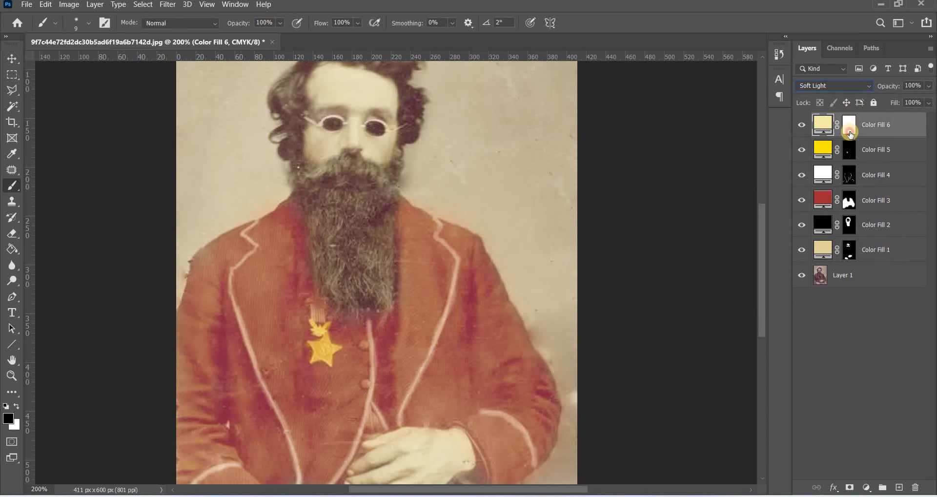
pyautogui.click(851, 134)
pyautogui.hotkey('ctrl', 'i')
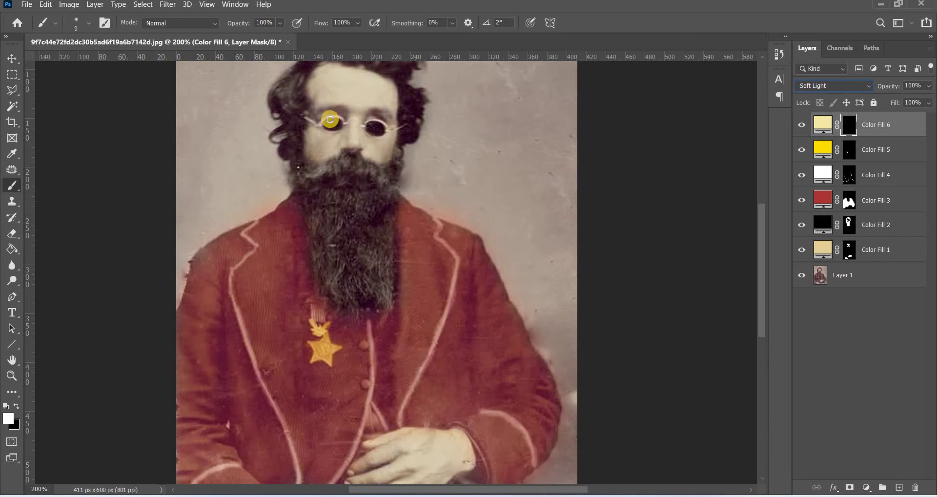
# Paint the pale tint onto the glasses' left temple arm and right lens rim.
pyautogui.hotkey('ctrl', '+')
pyautogui.hotkey('ctrl', '+')
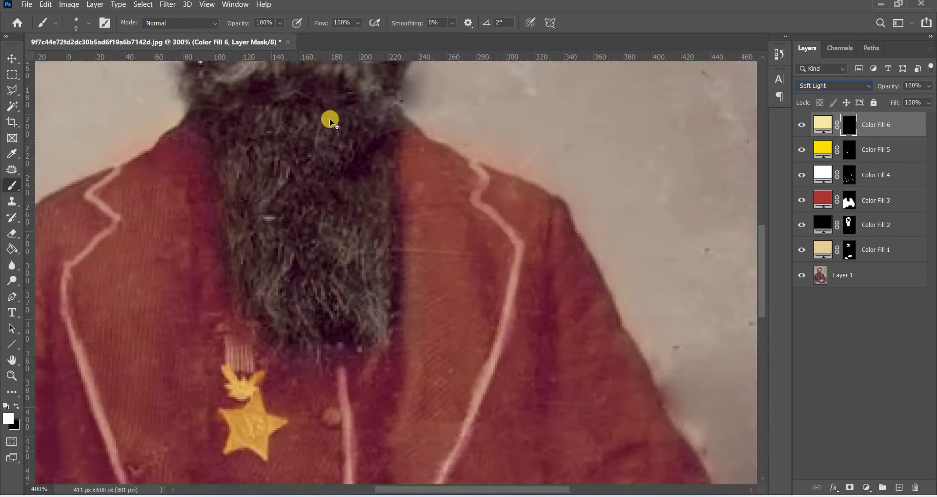
pyautogui.hotkey('ctrl', '+')
pyautogui.hotkey('ctrl', '+')
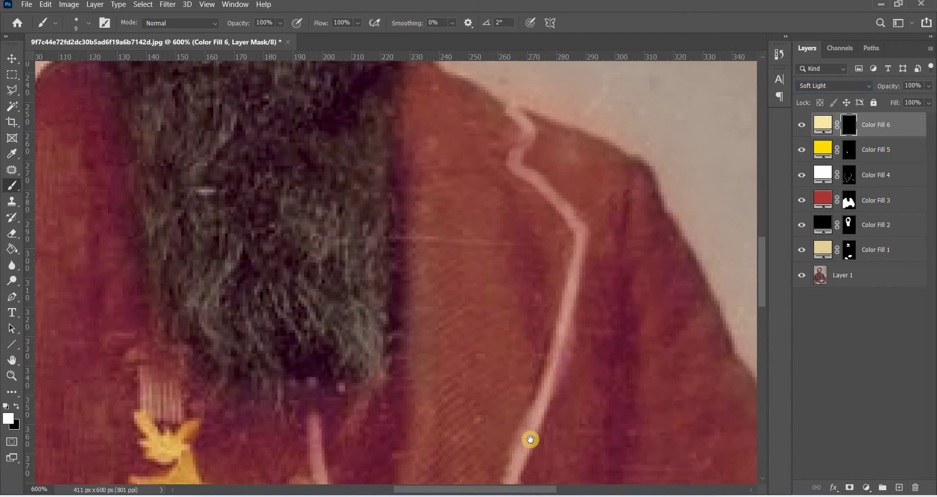
pyautogui.moveTo(529, 441); pyautogui.dragTo(477, 366)
pyautogui.moveTo(543, 408); pyautogui.dragTo(607, 449)
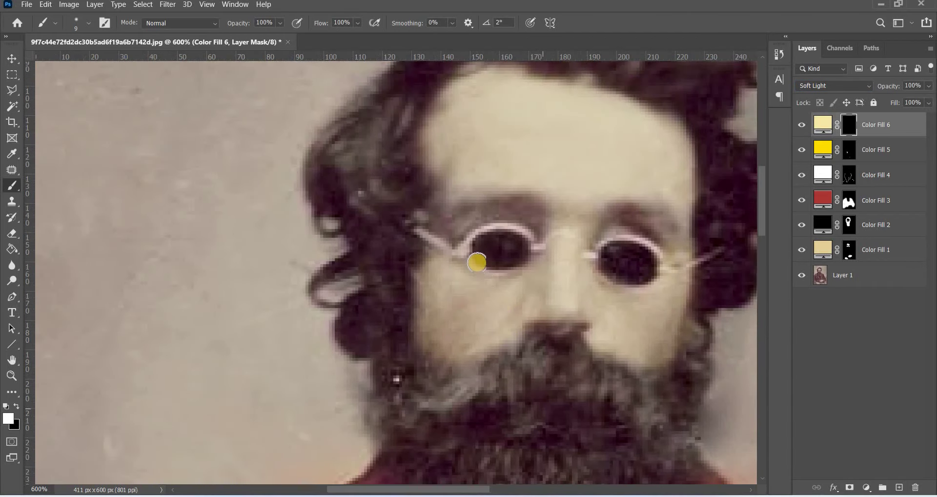
pyautogui.press('[')
pyautogui.press('[')
pyautogui.press('[')
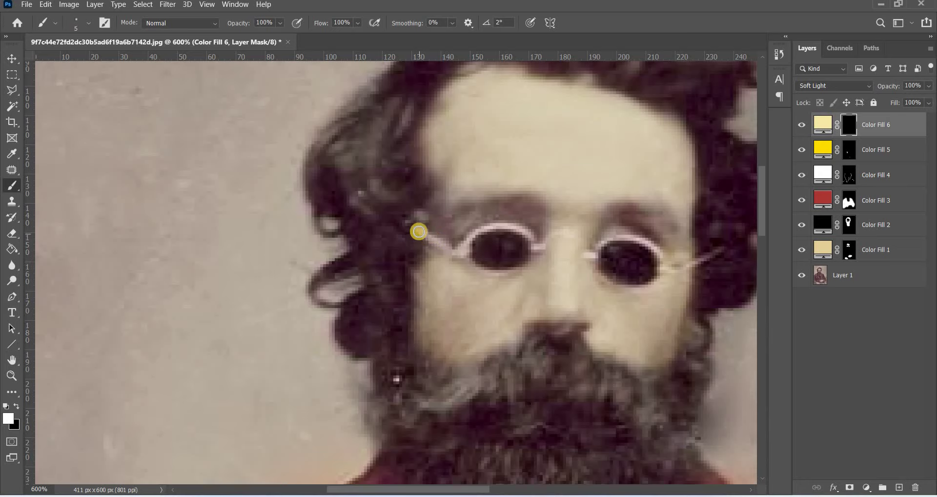
pyautogui.moveTo(426, 233)
pyautogui.mouseDown()
pyautogui.moveTo(449, 250)
pyautogui.moveTo(486, 226)
pyautogui.moveTo(528, 235)
pyautogui.mouseUp()
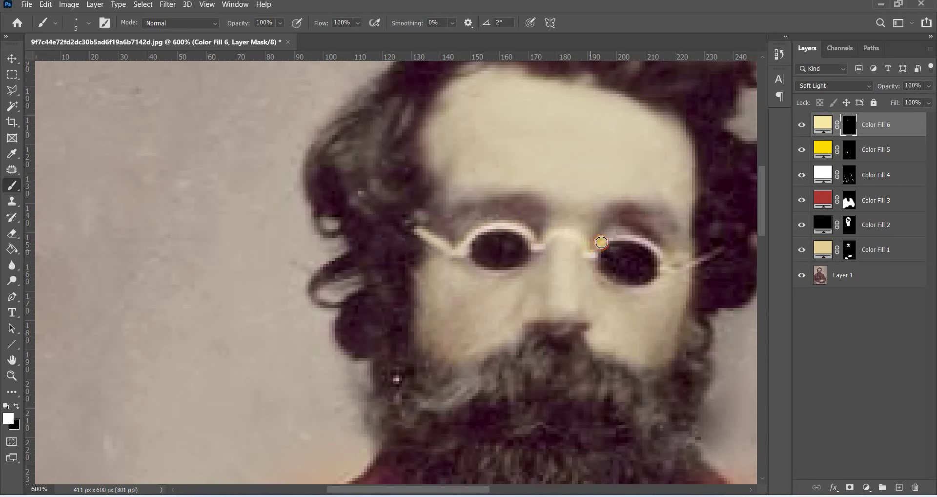
pyautogui.moveTo(601, 242)
pyautogui.mouseDown()
pyautogui.moveTo(642, 241)
pyautogui.moveTo(665, 266)
pyautogui.moveTo(719, 253)
pyautogui.mouseUp()
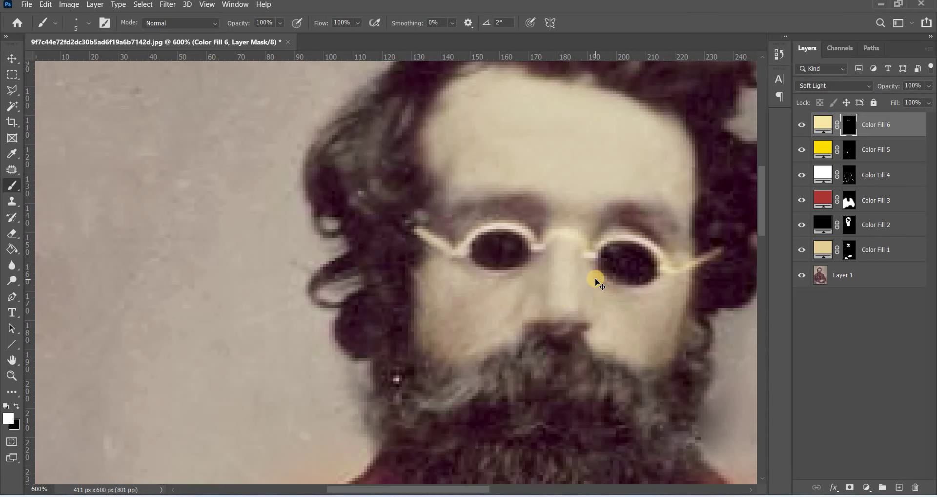
pyautogui.hotkey('ctrl', '-')
pyautogui.hotkey('ctrl', '-')
pyautogui.hotkey('ctrl', '-')
pyautogui.hotkey('ctrl', '-')
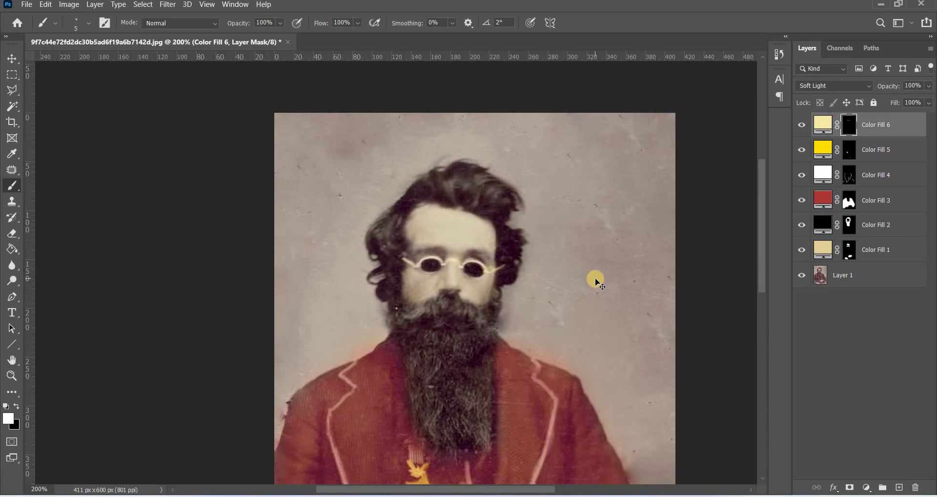
pyautogui.hotkey('ctrl', '-')
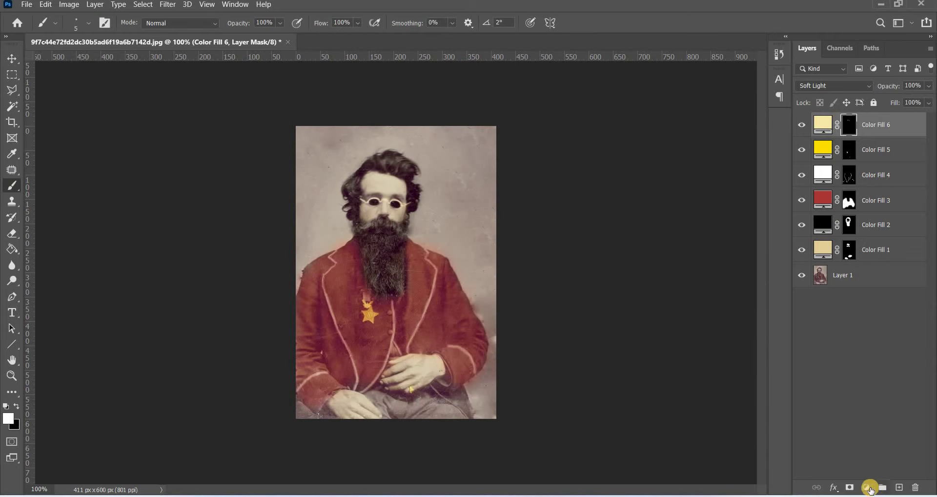
# Add a grey-green (#5a6762) Solid Color fill layer, Color Fill 7, atop the stack.
pyautogui.click(867, 487)
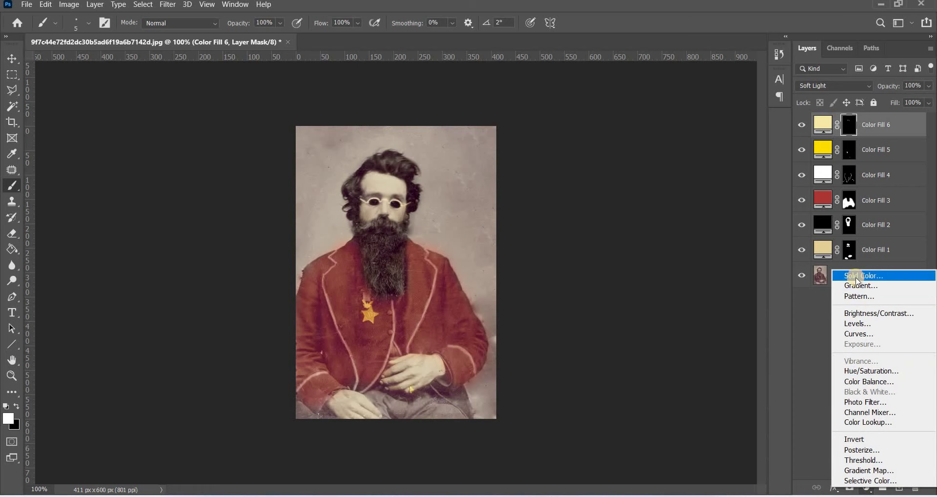
pyautogui.click(858, 277)
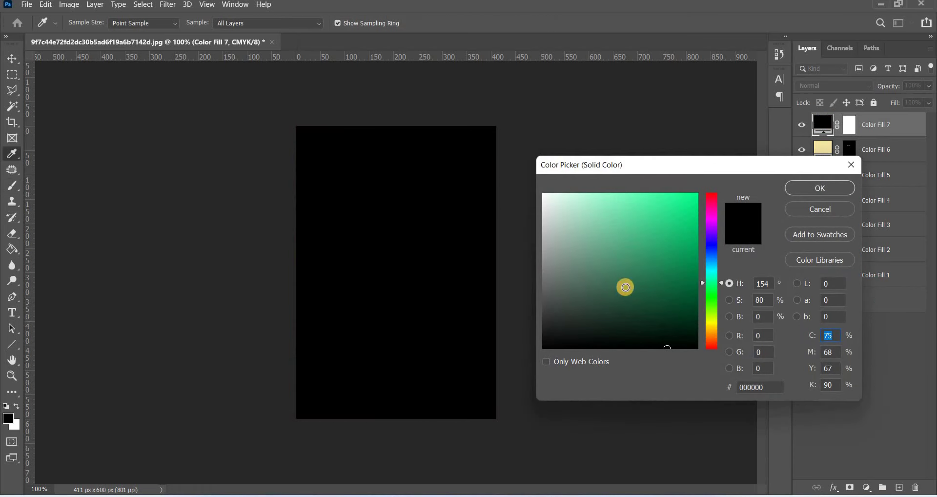
pyautogui.click(558, 309)
pyautogui.moveTo(558, 309); pyautogui.dragTo(562, 287)
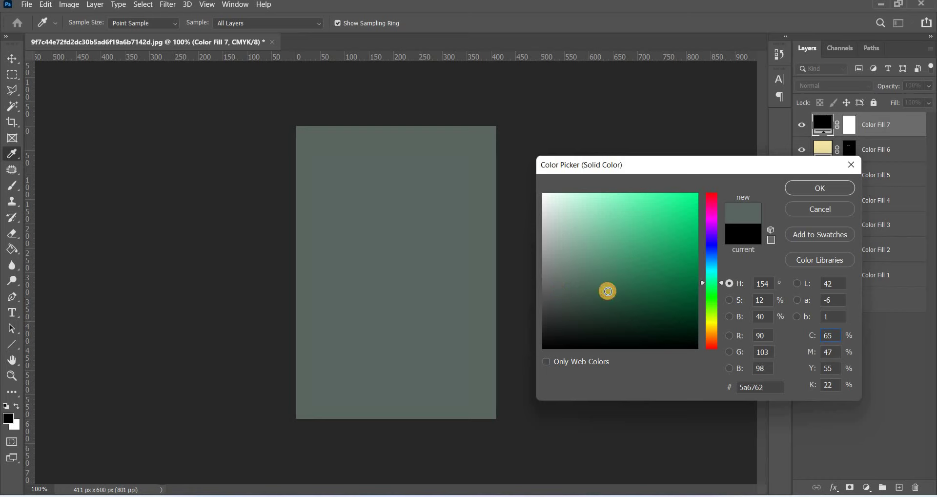
pyautogui.click(810, 190)
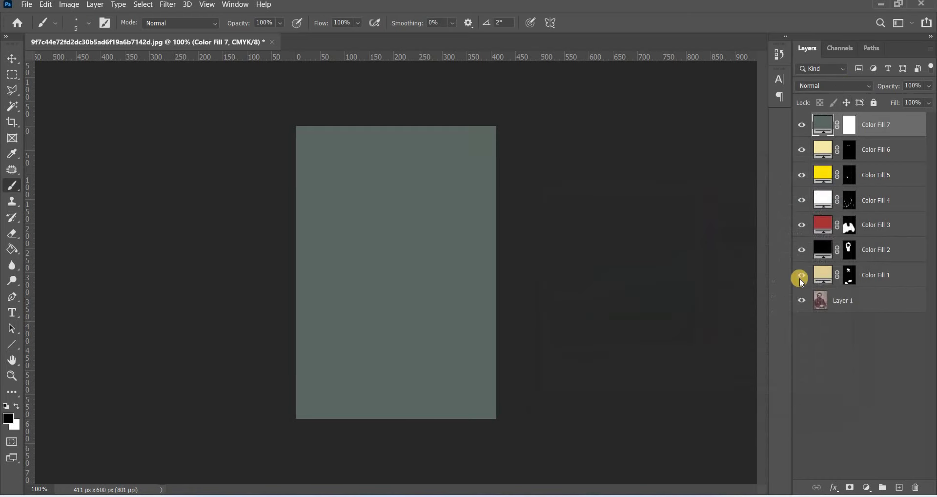
pyautogui.click(833, 85)
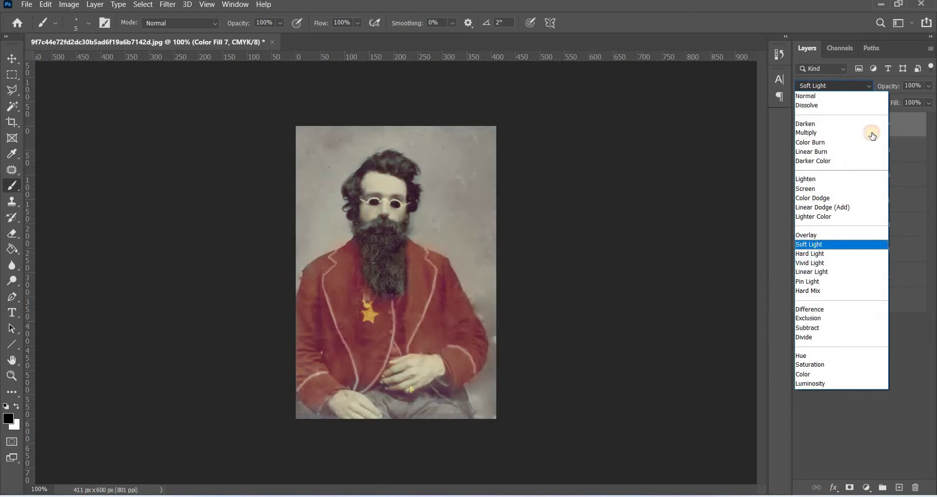
# Set Color Fill 7 to Soft Light, invert its mask to black, and use a 31 px brush.
pyautogui.click(825, 244)
pyautogui.click(851, 128)
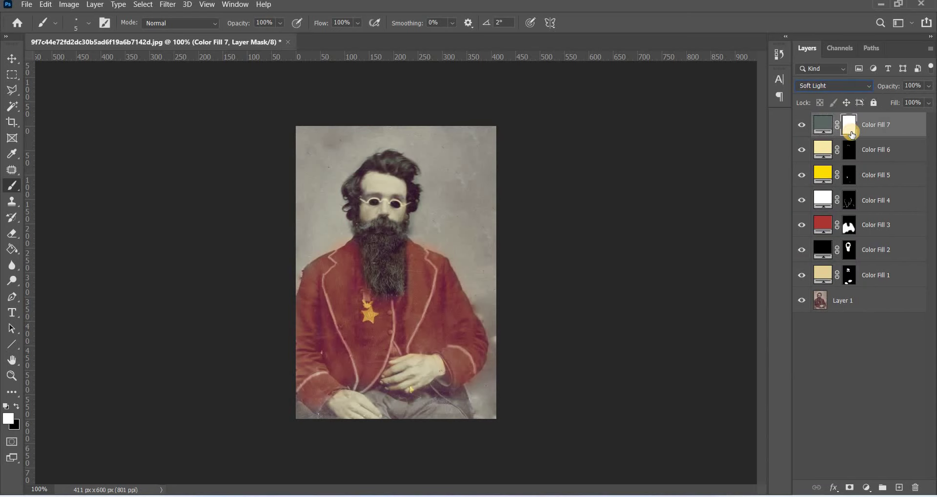
pyautogui.hotkey('ctrl', 'i')
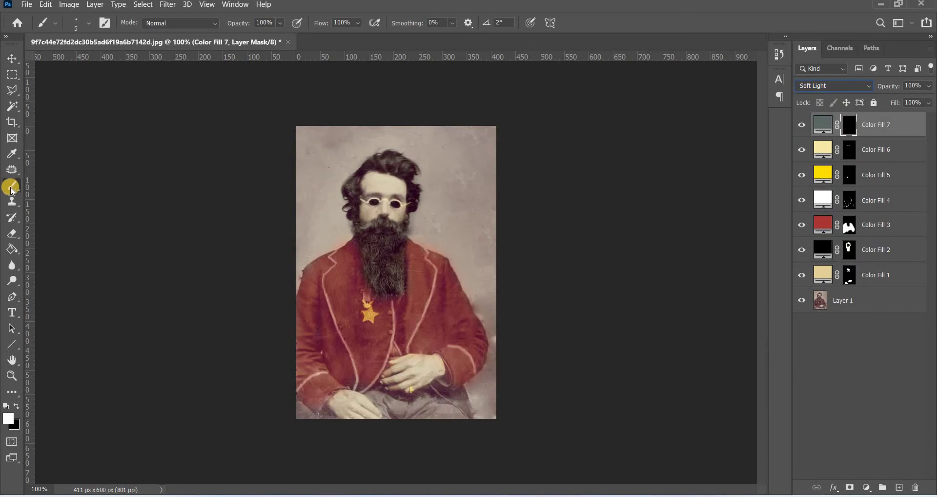
pyautogui.rightClick(416, 191)
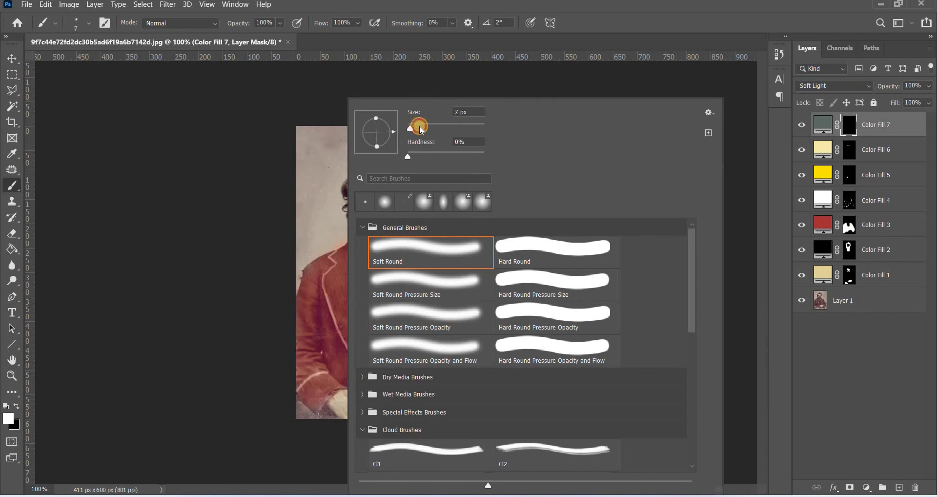
pyautogui.click(419, 128)
pyautogui.press('Return')
# Zoom in and paint white on the mask over the trousers to reveal the grey-green tint.
pyautogui.scroll(1, 395, 320)
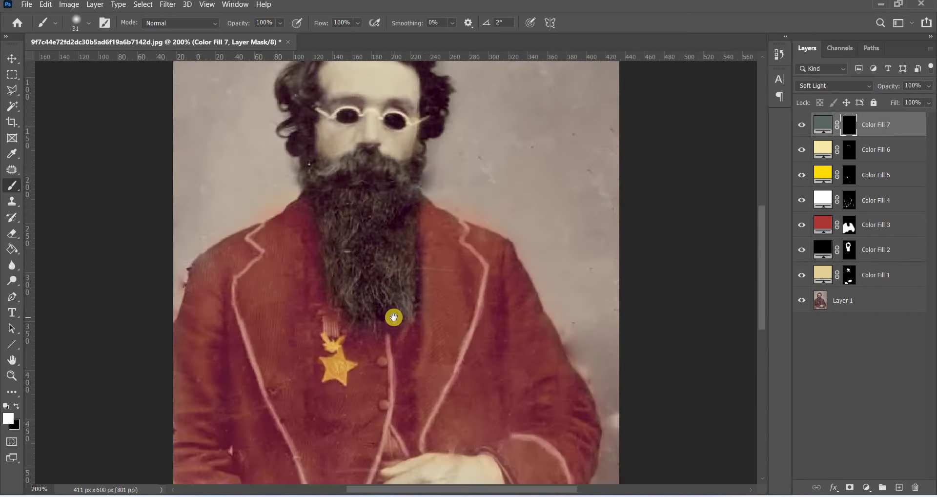
pyautogui.scroll(1, 394, 317)
pyautogui.scroll(-5, 353, 186)
pyautogui.scroll(3, 368, 201)
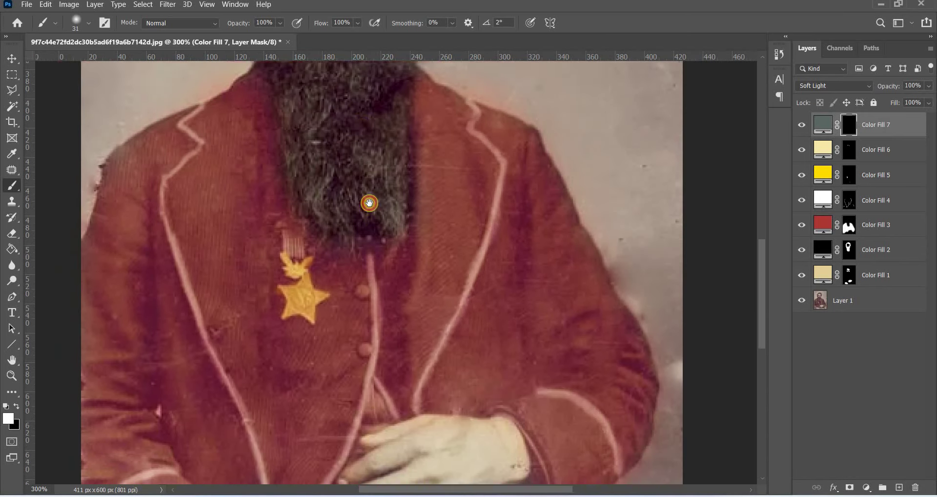
pyautogui.scroll(2, 402, 106)
pyautogui.scroll(-2, 397, 271)
pyautogui.scroll(-1, 397, 271)
pyautogui.scroll(-1, 351, 205)
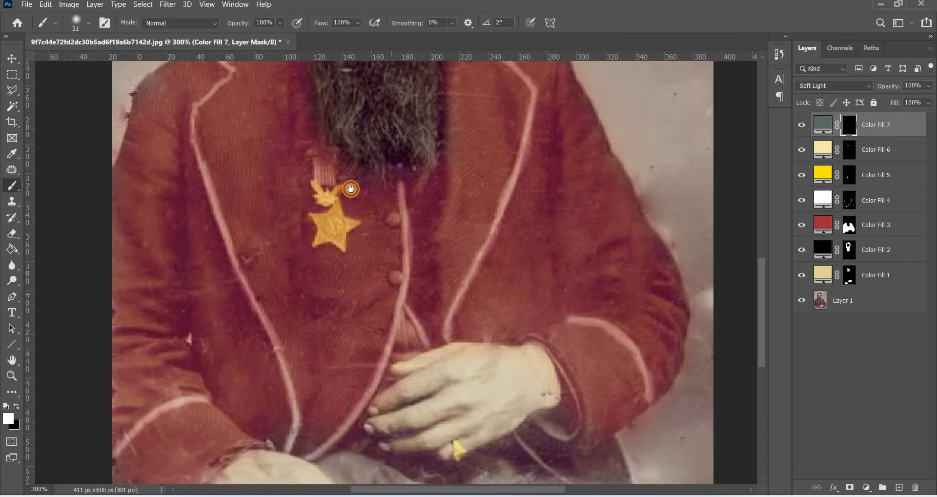
pyautogui.scroll(-2, 351, 214)
pyautogui.scroll(-2, 354, 221)
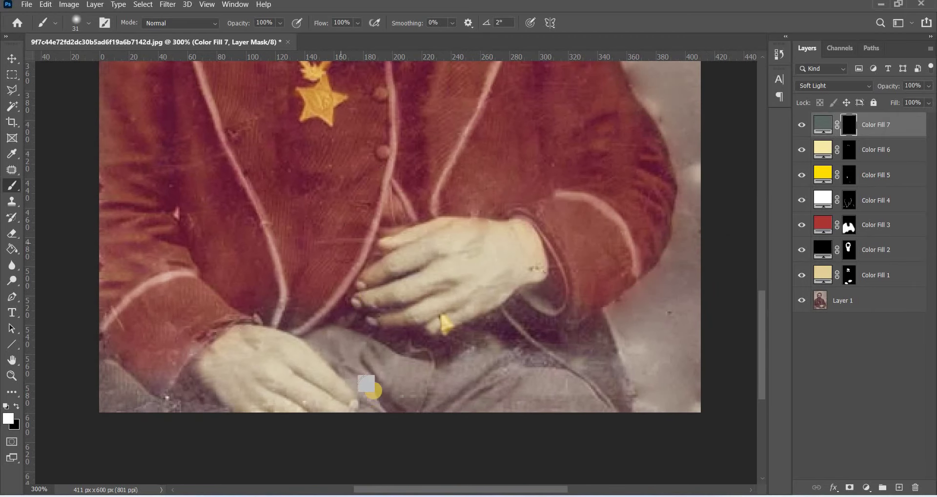
pyautogui.moveTo(332, 336)
pyautogui.mouseDown()
pyautogui.moveTo(396, 366)
pyautogui.moveTo(487, 359)
pyautogui.moveTo(451, 370)
pyautogui.moveTo(496, 346)
pyautogui.moveTo(542, 381)
pyautogui.moveTo(399, 365)
pyautogui.moveTo(489, 390)
pyautogui.moveTo(377, 370)
pyautogui.moveTo(397, 391)
pyautogui.moveTo(561, 386)
pyautogui.moveTo(551, 383)
pyautogui.moveTo(584, 399)
pyautogui.moveTo(386, 380)
pyautogui.moveTo(377, 398)
pyautogui.moveTo(394, 377)
pyautogui.moveTo(477, 371)
pyautogui.moveTo(530, 369)
pyautogui.moveTo(555, 390)
pyautogui.moveTo(510, 399)
pyautogui.moveTo(466, 387)
pyautogui.moveTo(462, 370)
pyautogui.moveTo(505, 364)
pyautogui.moveTo(525, 379)
pyautogui.moveTo(481, 167)
pyautogui.moveTo(522, 376)
pyautogui.moveTo(491, 360)
pyautogui.moveTo(539, 393)
pyautogui.moveTo(412, 368)
pyautogui.moveTo(452, 386)
pyautogui.moveTo(505, 363)
pyautogui.moveTo(548, 393)
pyautogui.moveTo(420, 370)
pyautogui.moveTo(405, 383)
pyautogui.moveTo(786, 242)
pyautogui.mouseUp()
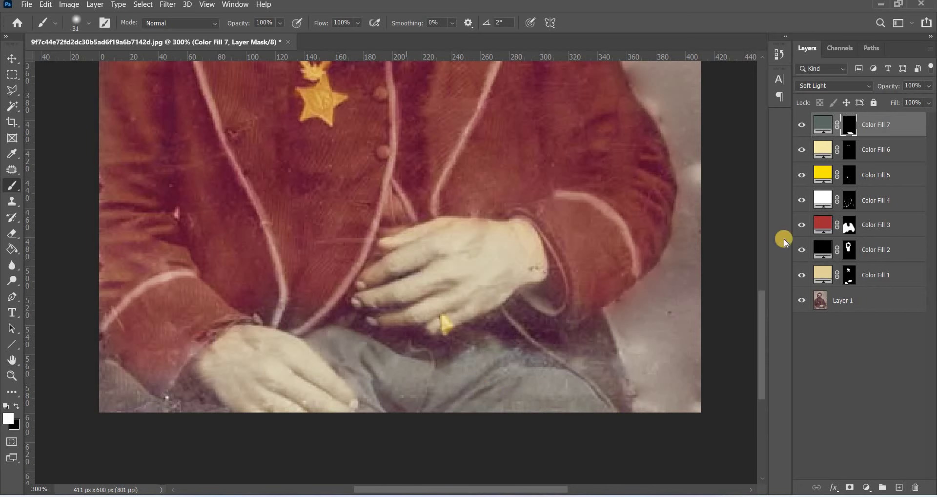
# Paint white into Color Fill 3's mask below the upper hand to extend the red jacket tint.
pyautogui.click(850, 225)
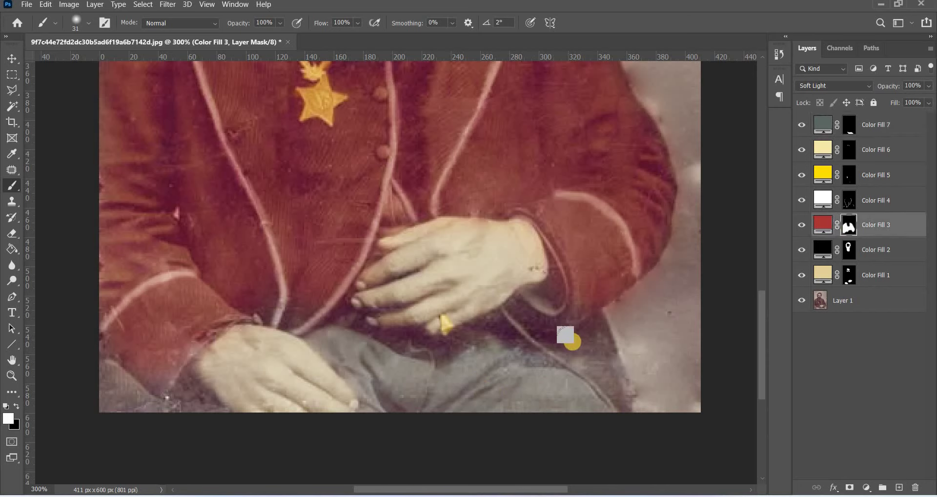
pyautogui.moveTo(565, 335)
pyautogui.mouseDown()
pyautogui.moveTo(552, 335)
pyautogui.moveTo(592, 330)
pyautogui.moveTo(617, 382)
pyautogui.moveTo(565, 339)
pyautogui.moveTo(603, 361)
pyautogui.moveTo(588, 326)
pyautogui.mouseUp()
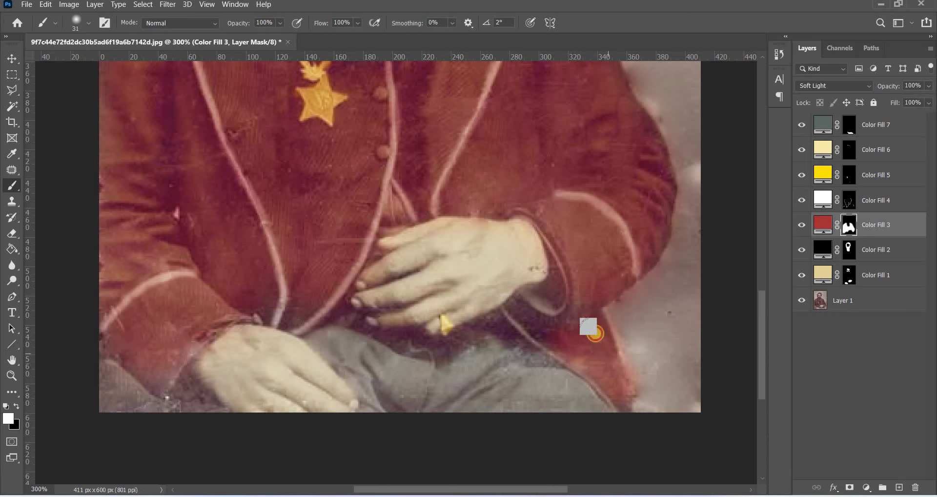
pyautogui.click(823, 198)
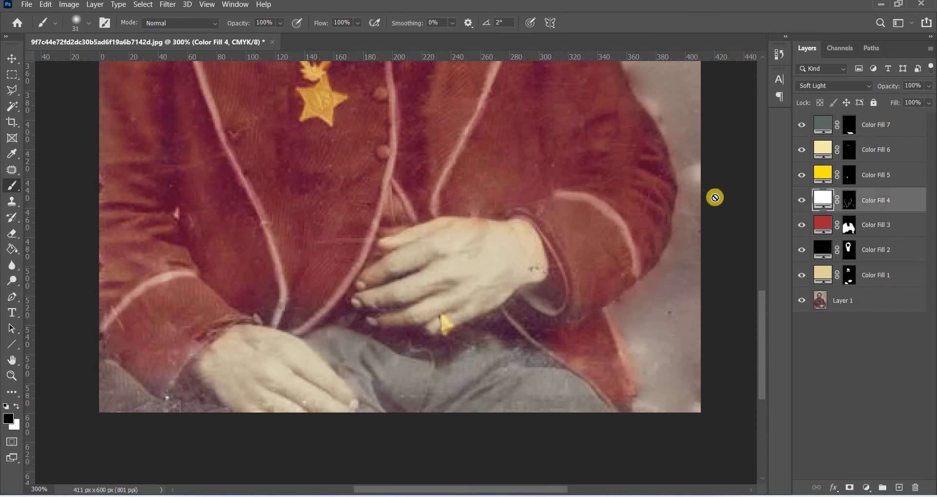
# Paint white with a 6 px brush on Color Fill 4's mask along the jacket's lower piping.
pyautogui.click(849, 200)
pyautogui.press('x')
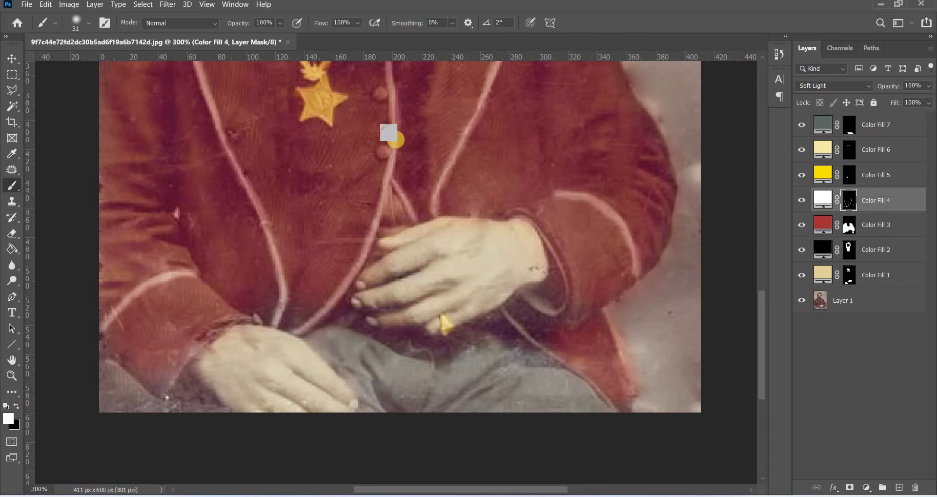
pyautogui.rightClick(483, 157)
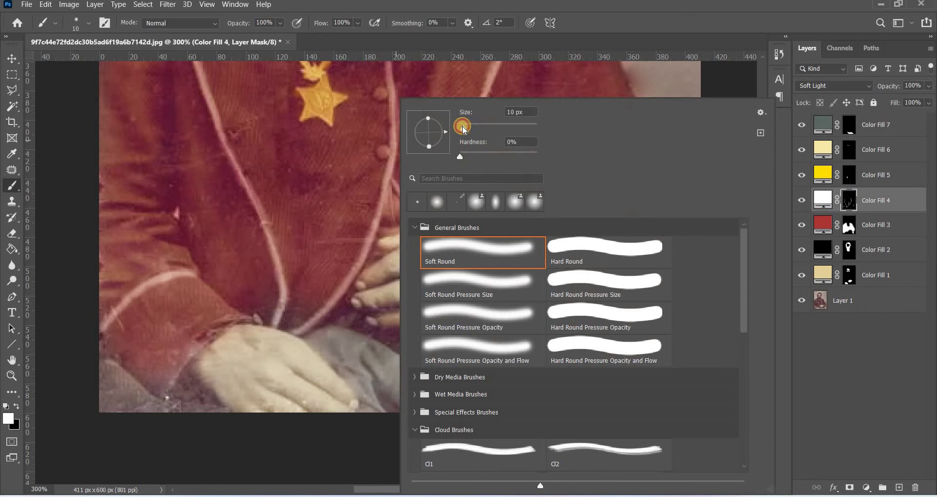
pyautogui.moveTo(464, 128); pyautogui.dragTo(462, 128)
pyautogui.click(635, 9)
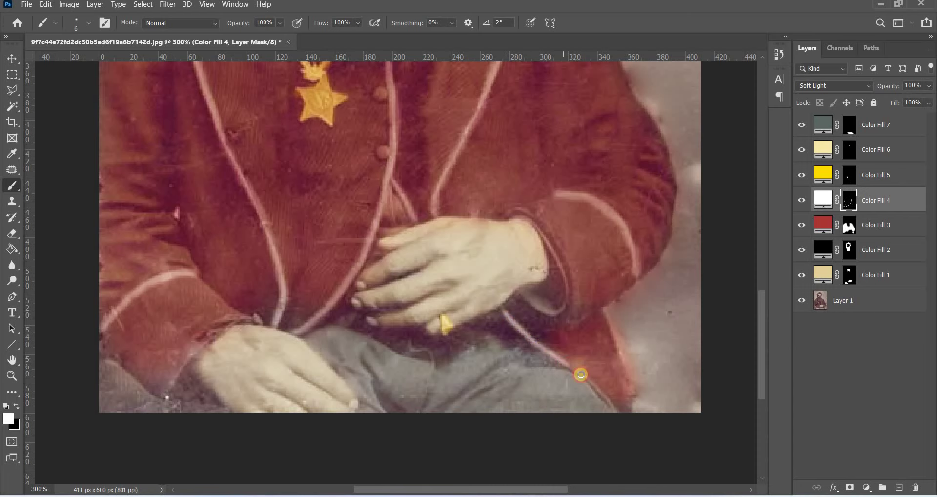
pyautogui.moveTo(580, 375); pyautogui.dragTo(612, 403)
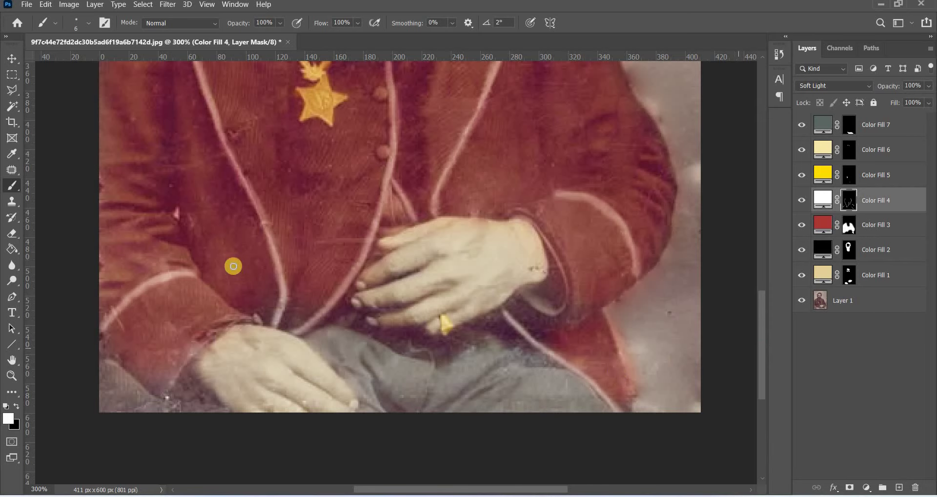
# Paint more trouser area on Color Fill 7's mask with a 23 px brush, then view the whole portrait.
pyautogui.click(850, 125)
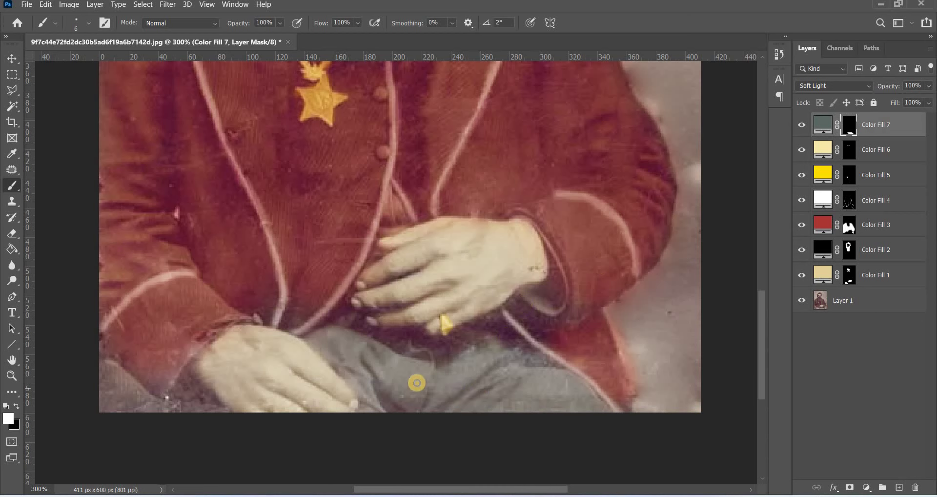
pyautogui.rightClick(524, 268)
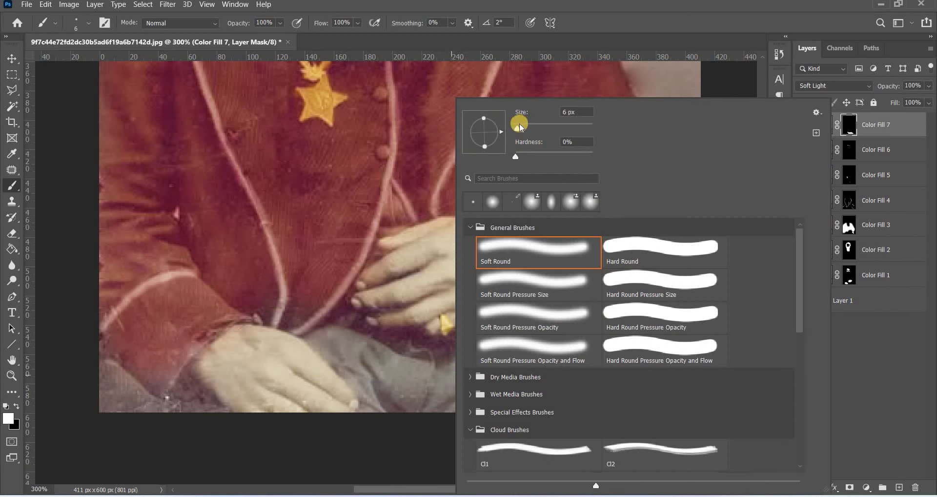
pyautogui.moveTo(524, 128); pyautogui.dragTo(655, 44)
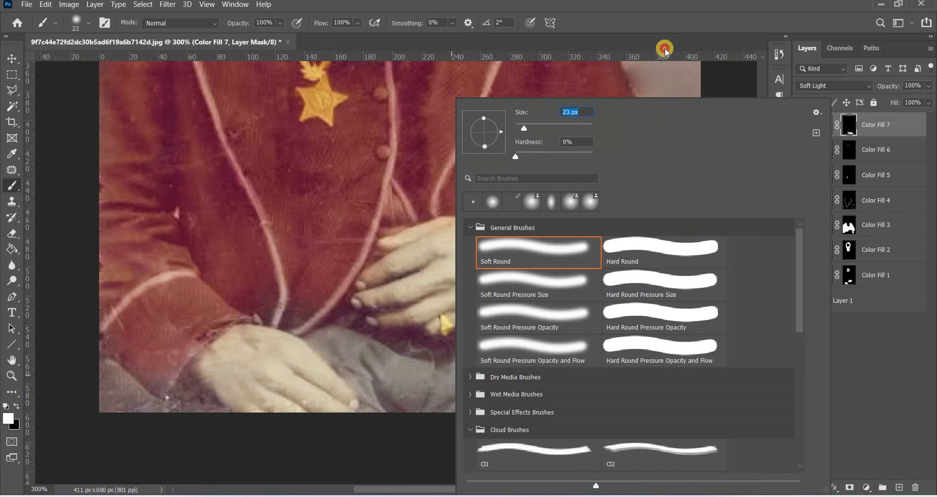
pyautogui.click(432, 399)
pyautogui.moveTo(402, 373)
pyautogui.mouseDown()
pyautogui.moveTo(515, 354)
pyautogui.moveTo(565, 393)
pyautogui.moveTo(565, 403)
pyautogui.moveTo(403, 385)
pyautogui.moveTo(460, 400)
pyautogui.mouseUp()
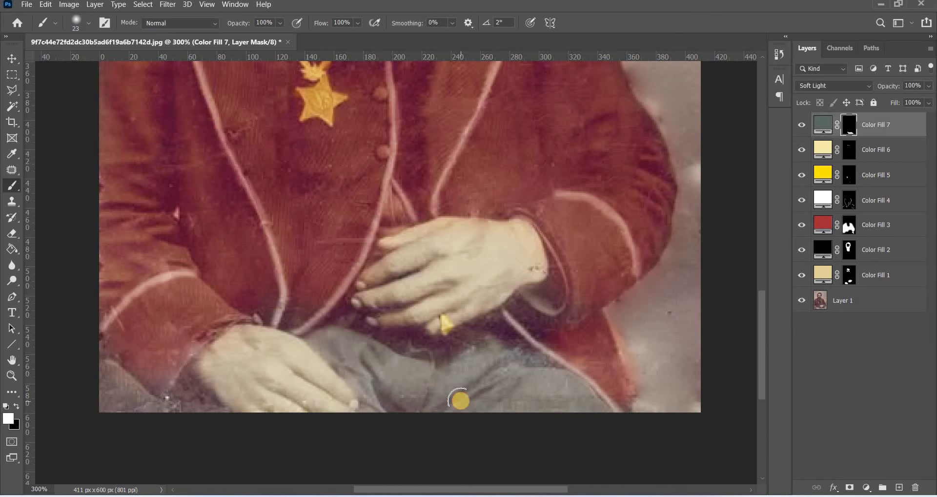
pyautogui.hotkey('ctrl', '-')
pyautogui.hotkey('ctrl', '-')
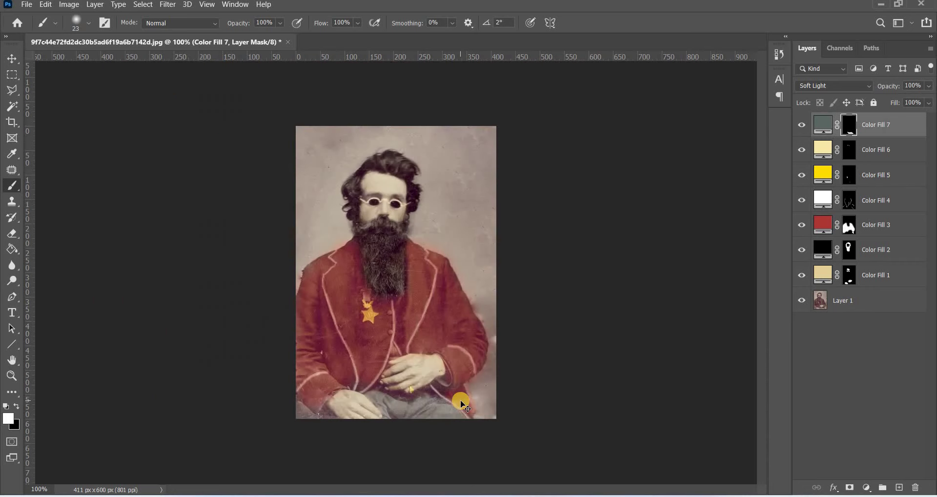
pyautogui.hotkey('ctrl', '+')
pyautogui.hotkey('ctrl', '-')
pyautogui.hotkey('ctrl', '+')
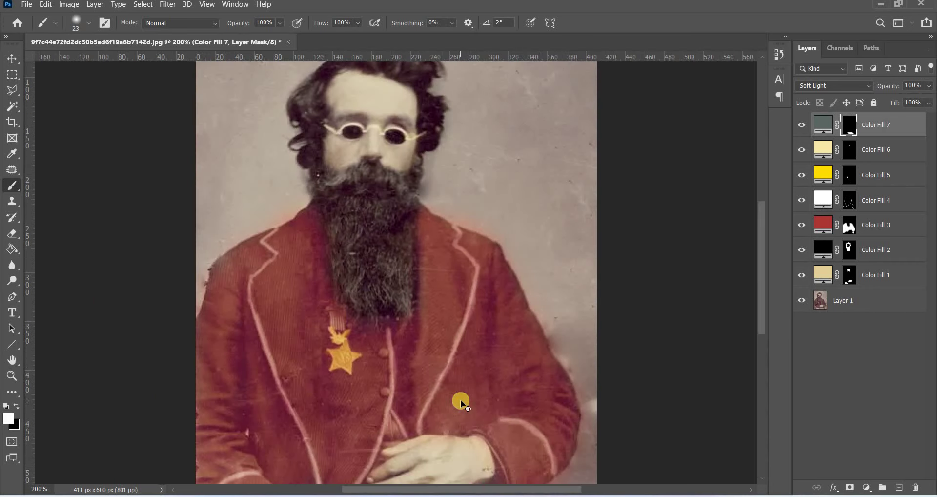
pyautogui.hotkey('ctrl', '-')
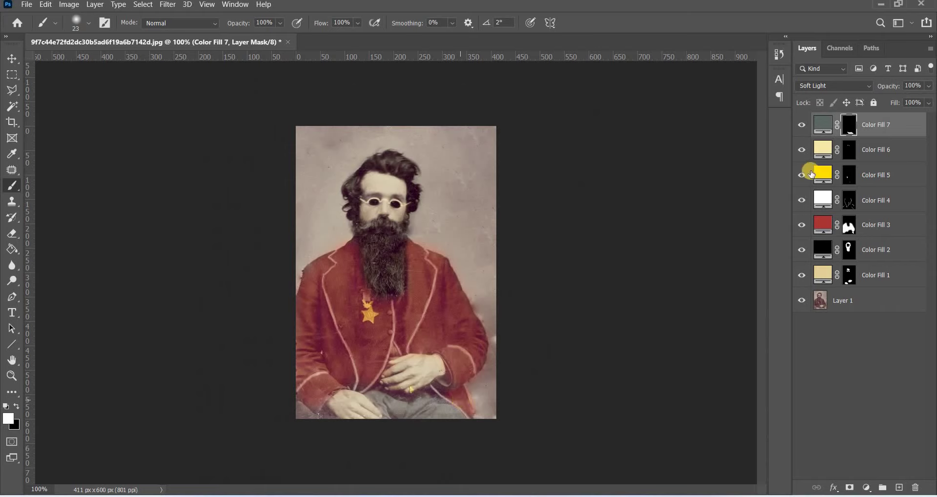
# Keep Color Fill 2 black and paint white on its mask along the hairline to darken it.
pyautogui.click(850, 203)
pyautogui.click(849, 250)
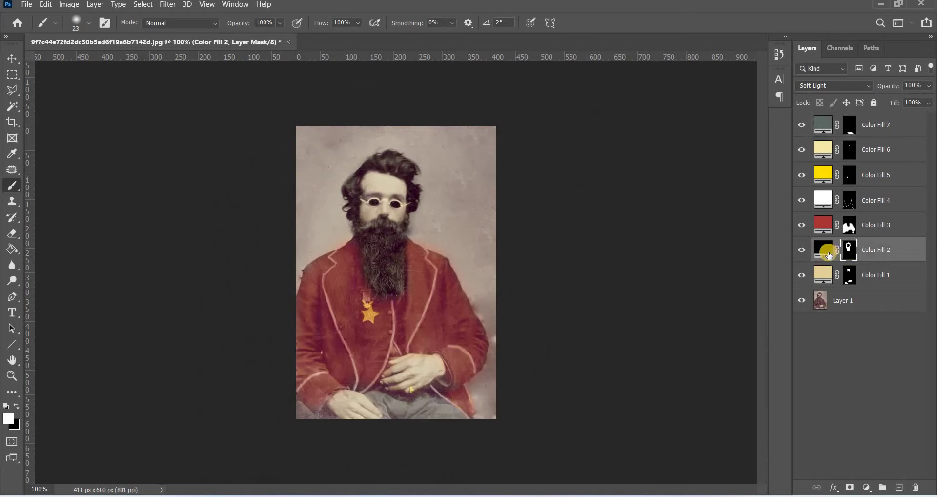
pyautogui.doubleClick(825, 250)
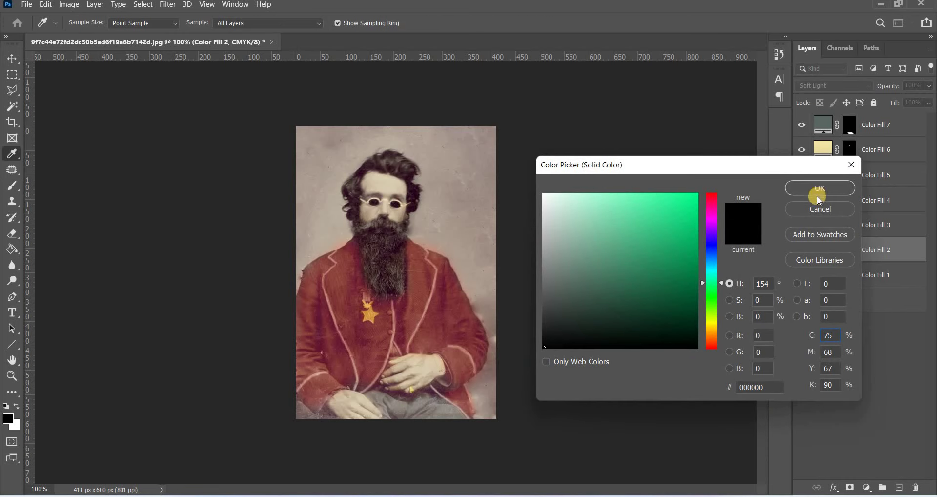
pyautogui.press('Return')
pyautogui.press('b')
pyautogui.press('x')
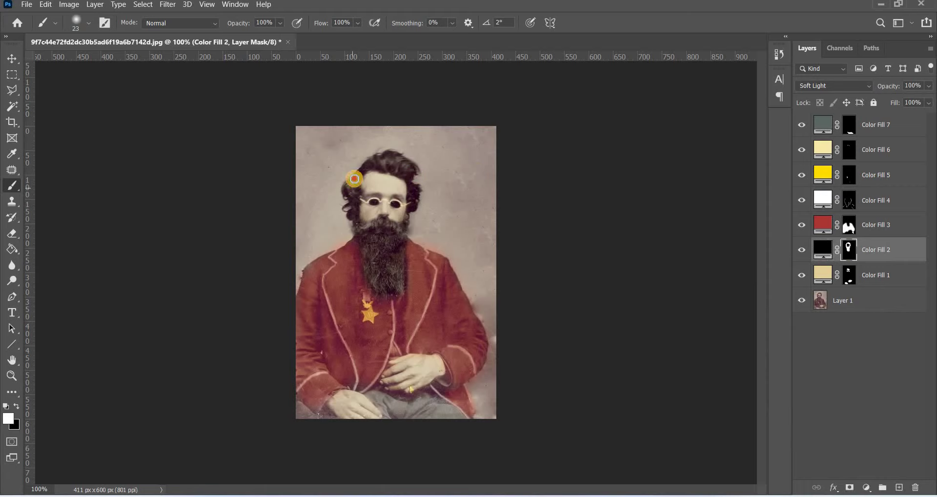
pyautogui.moveTo(355, 179); pyautogui.dragTo(353, 189)
pyautogui.click(884, 276)
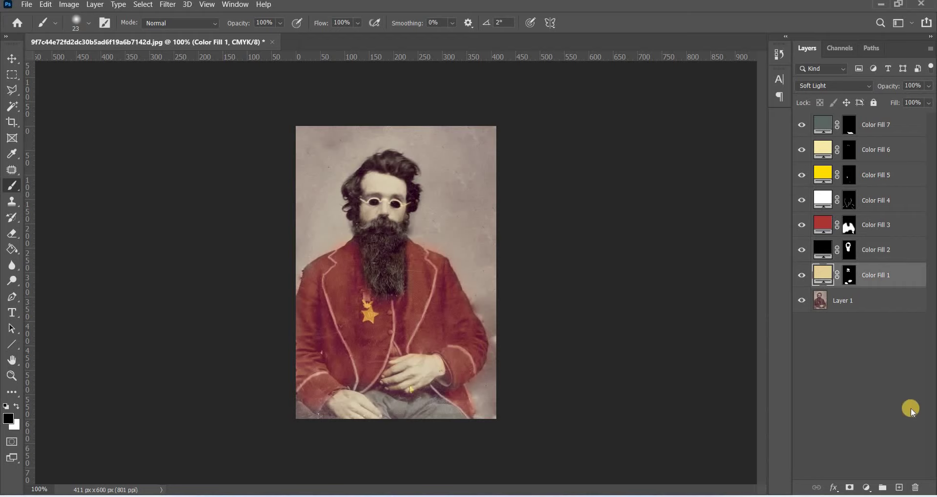
# Add a new Layer 2 below Color Fill 1 and sample the beige background as painting colour.
pyautogui.click(900, 488)
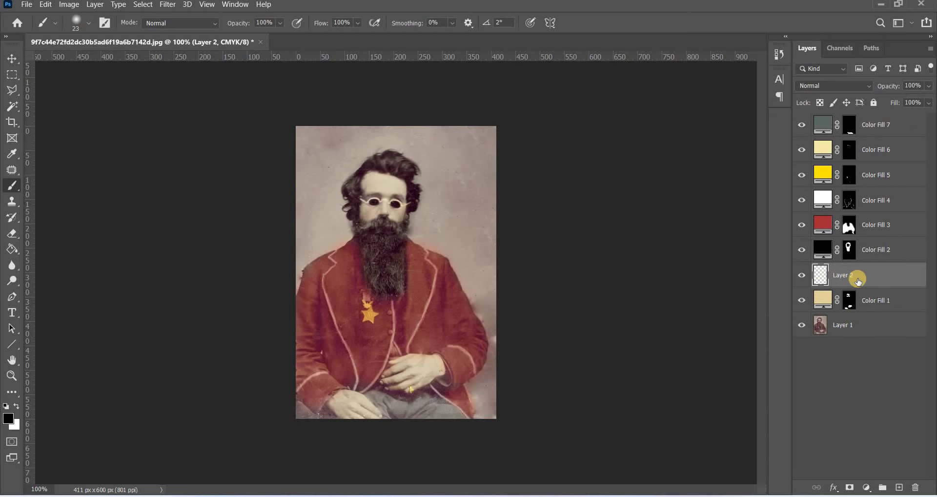
pyautogui.moveTo(858, 282); pyautogui.dragTo(874, 322)
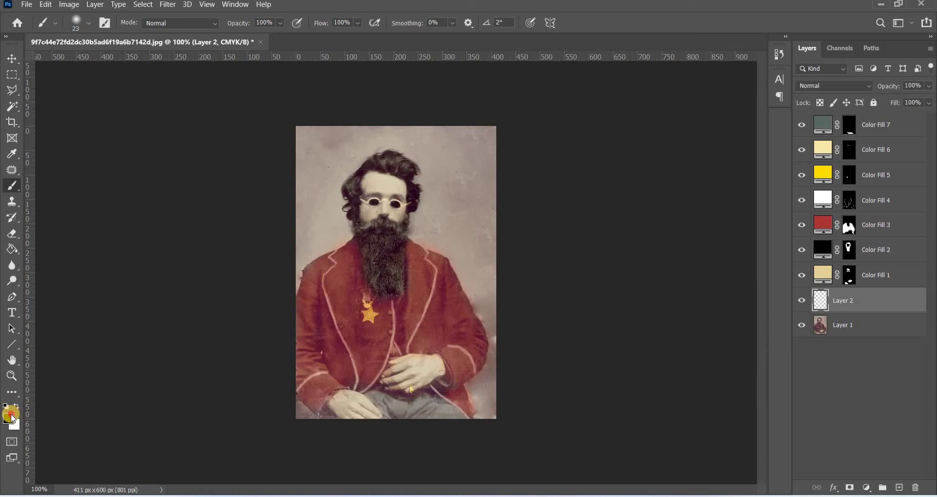
pyautogui.click(10, 416)
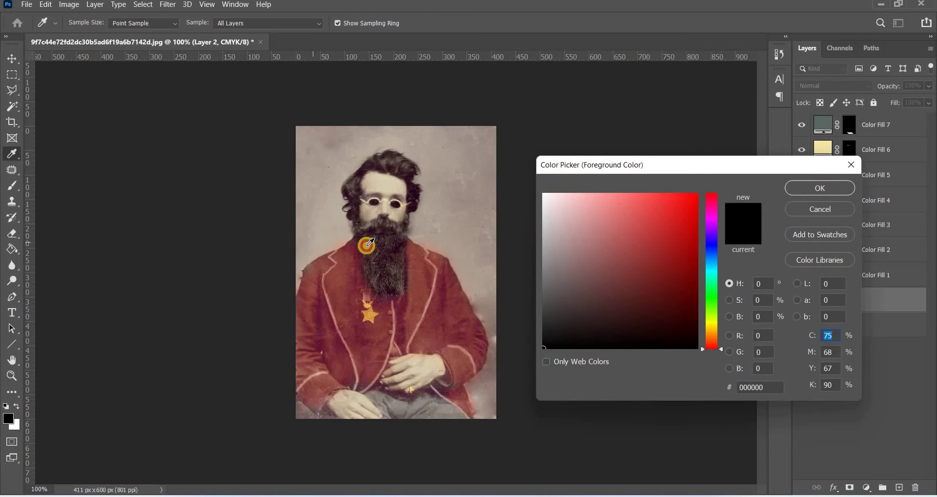
pyautogui.click(369, 241)
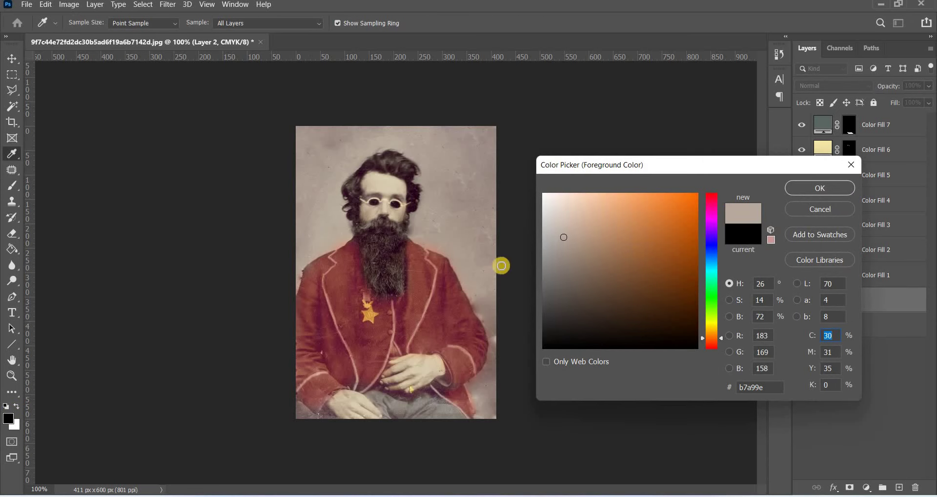
pyautogui.press('Return')
# Switch to the Brush tool and fine-tune its size with the bracket keys.
pyautogui.press('b')
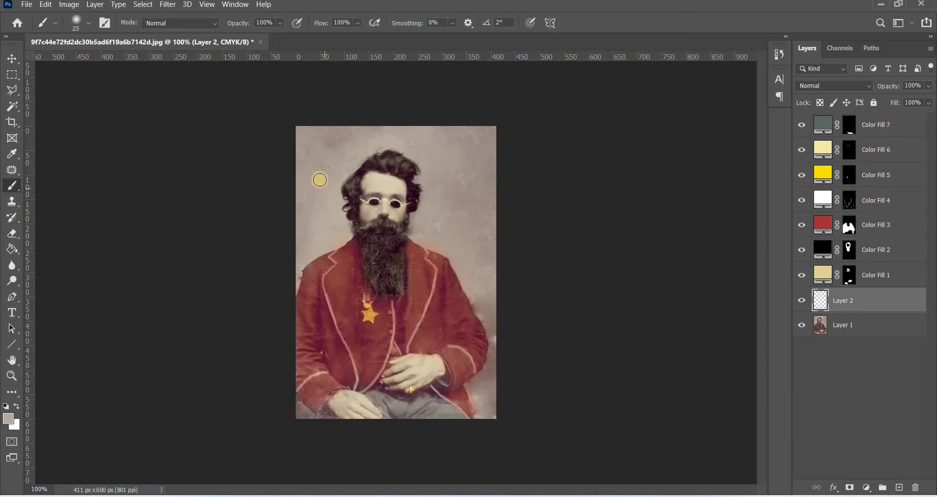
pyautogui.press(']')
pyautogui.press(']')
pyautogui.press(']')
pyautogui.press(']')
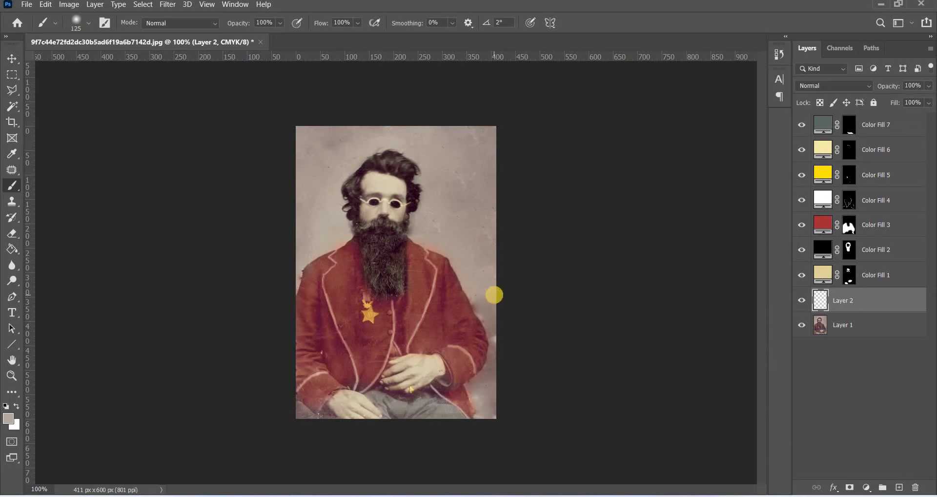
pyautogui.press('[')
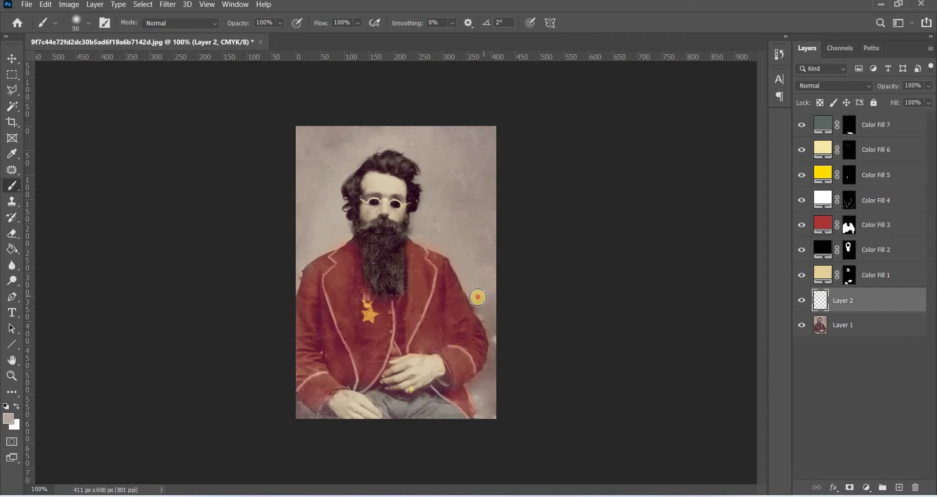
pyautogui.press('[')
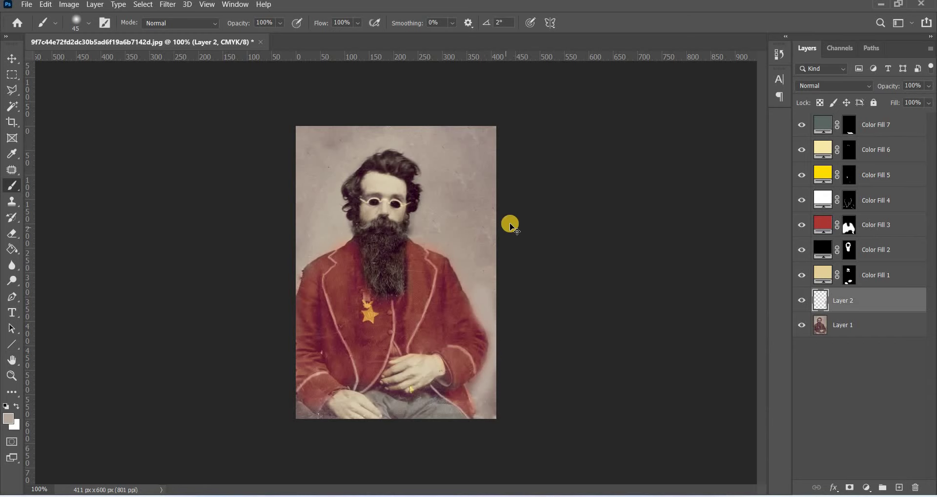
# Zoom in on the right shoulder and undo the stray brush stroke from the History panel.
pyautogui.scroll(1, 510, 224)
pyautogui.scroll(1, 510, 224)
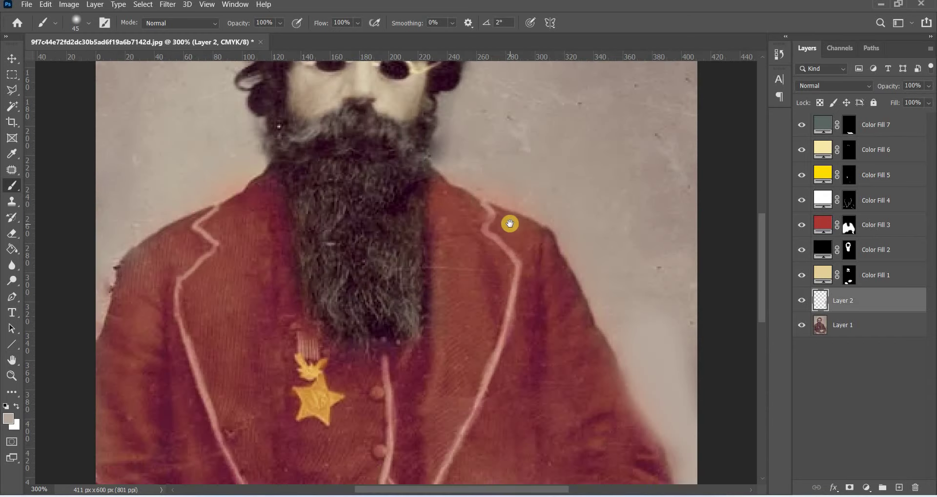
pyautogui.moveTo(501, 222); pyautogui.dragTo(227, 162)
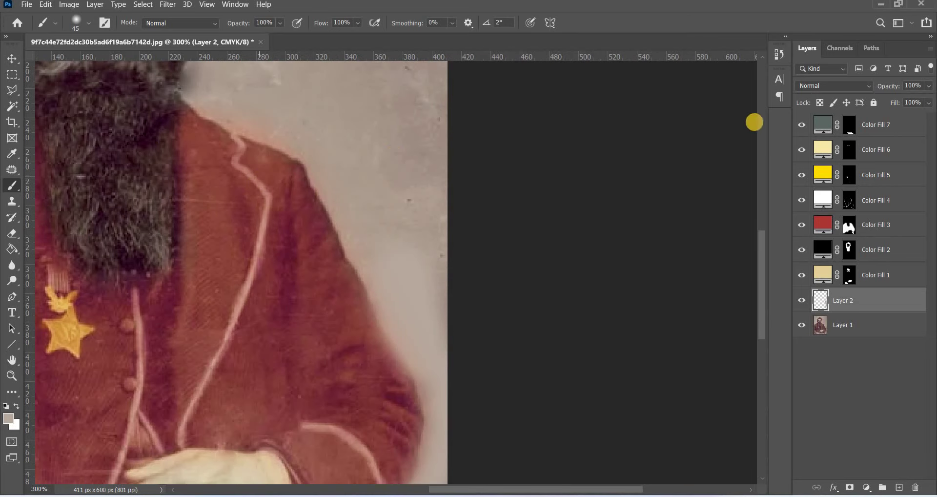
pyautogui.click(778, 54)
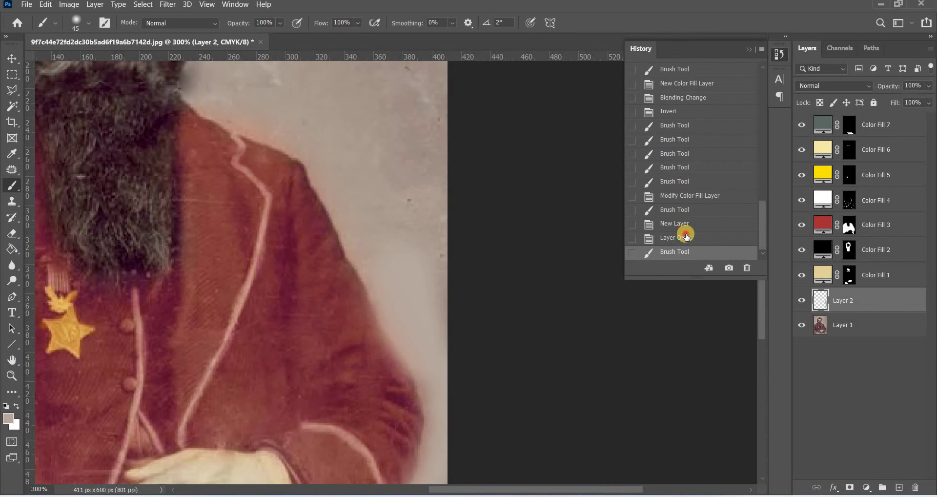
pyautogui.click(686, 236)
pyautogui.click(476, 296)
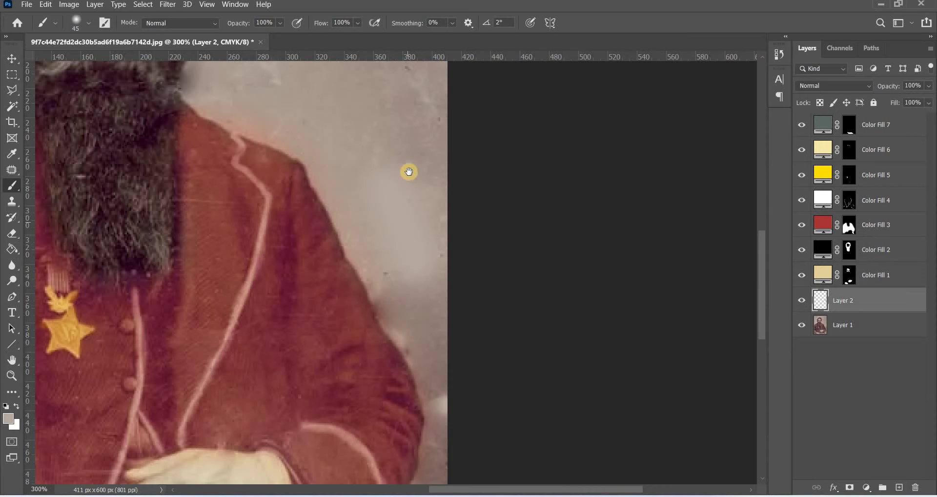
# Paint beige over the background beside the jacket's right edge, then zoom back out.
pyautogui.moveTo(386, 123); pyautogui.dragTo(364, 29)
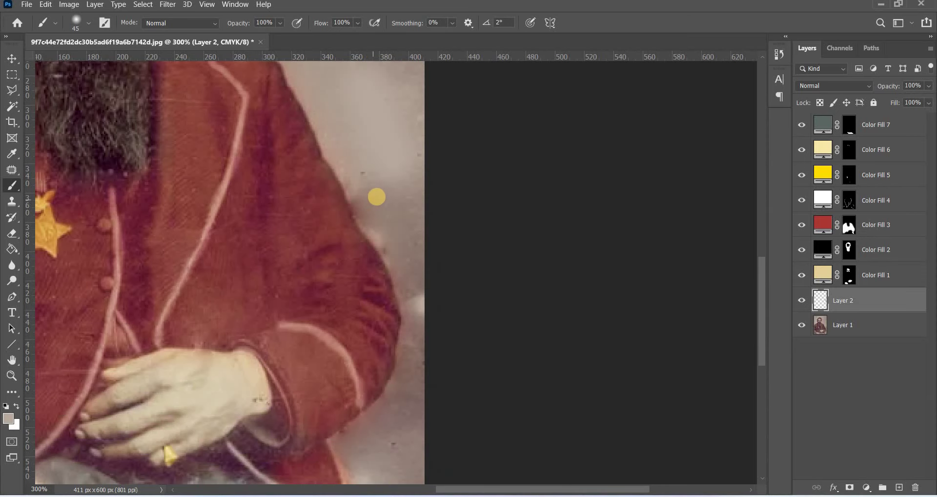
pyautogui.click(376, 197)
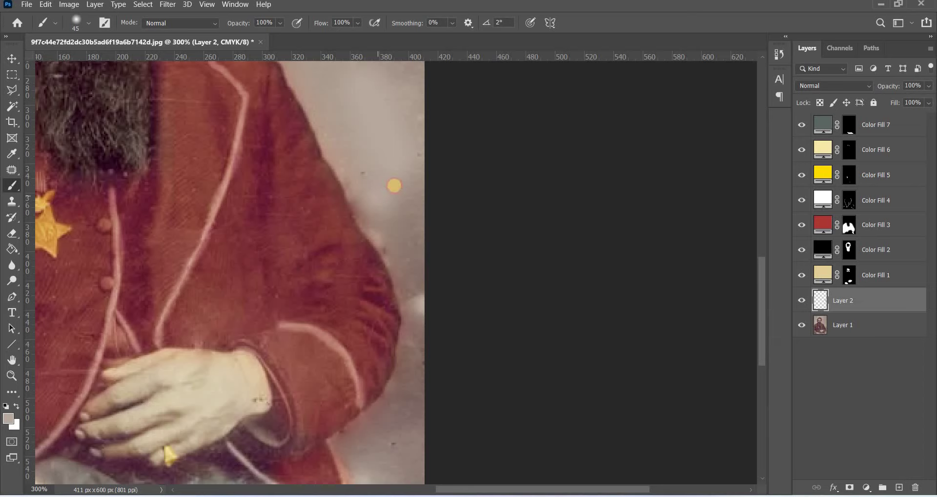
pyautogui.moveTo(394, 205)
pyautogui.mouseDown()
pyautogui.moveTo(378, 194)
pyautogui.moveTo(433, 293)
pyautogui.mouseUp()
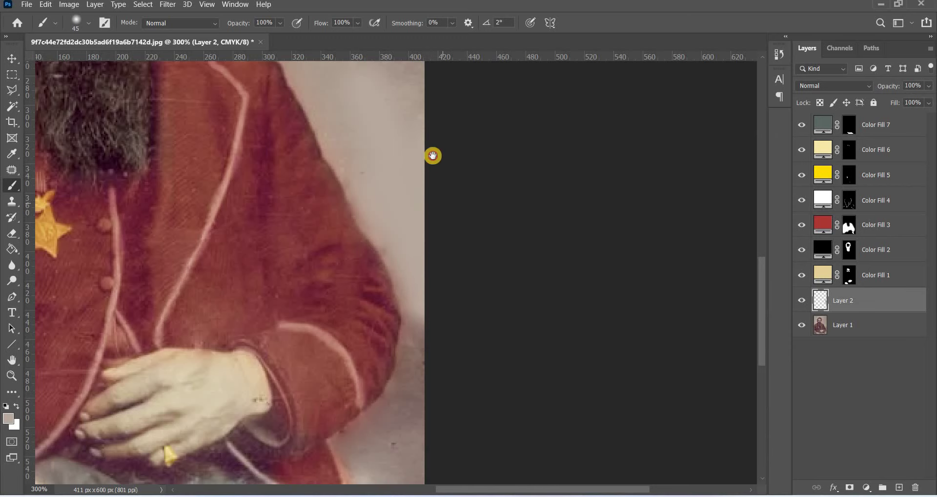
pyautogui.moveTo(451, 102); pyautogui.dragTo(452, 94)
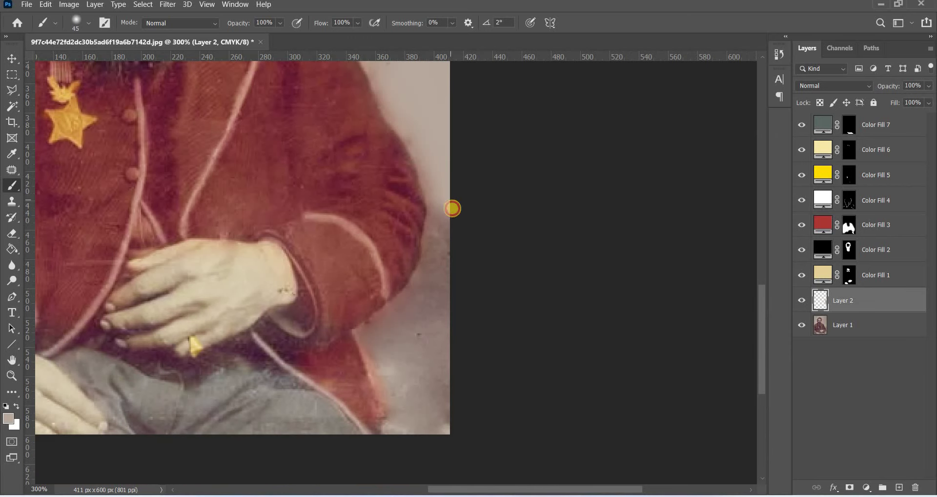
pyautogui.moveTo(452, 209)
pyautogui.mouseDown()
pyautogui.moveTo(444, 291)
pyautogui.moveTo(414, 349)
pyautogui.moveTo(400, 341)
pyautogui.moveTo(418, 411)
pyautogui.moveTo(439, 413)
pyautogui.moveTo(444, 371)
pyautogui.moveTo(416, 417)
pyautogui.mouseUp()
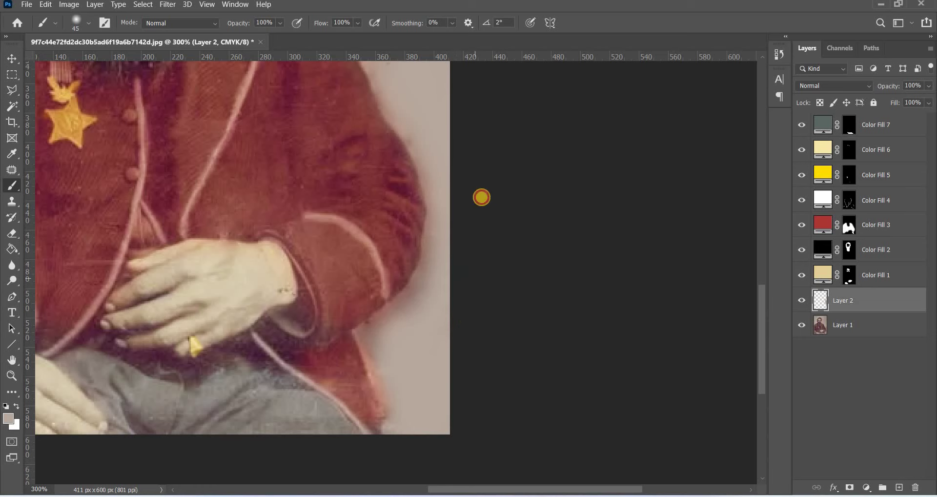
pyautogui.scroll(10, 454, 411)
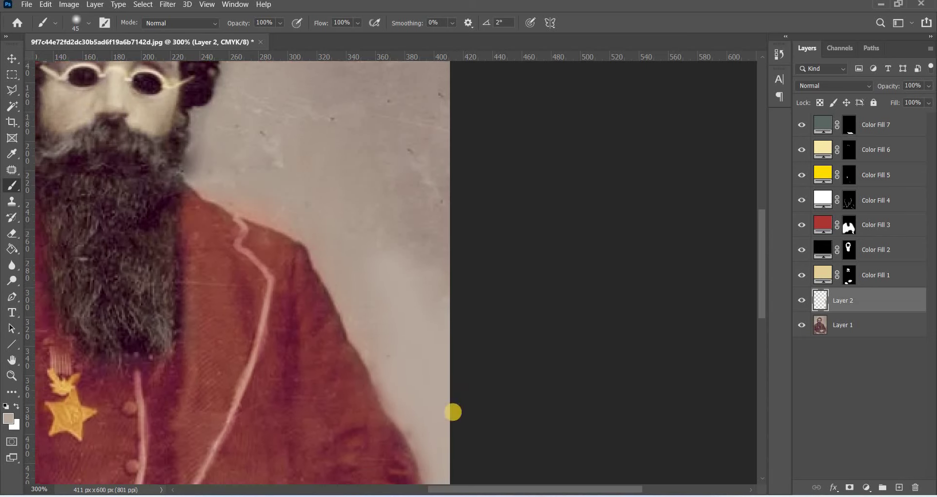
pyautogui.moveTo(420, 151); pyautogui.dragTo(470, 261)
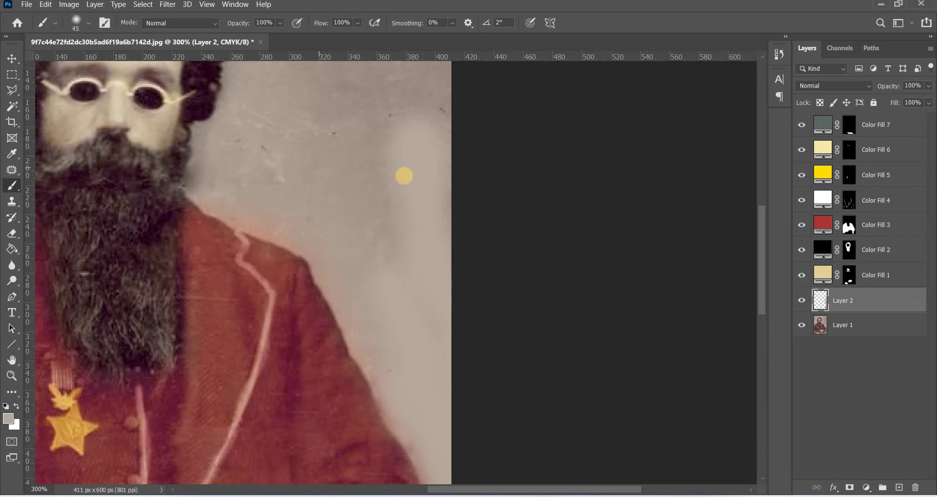
pyautogui.hotkey('ctrl', '-')
pyautogui.hotkey('ctrl', '-')
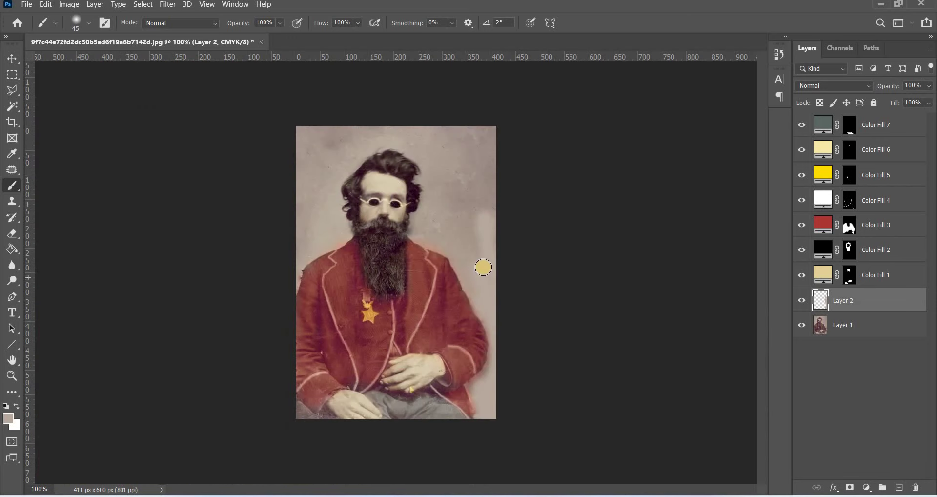
# Paint beige over the right edge, the area left of the beard, and the top-right background.
pyautogui.moveTo(476, 212)
pyautogui.mouseDown()
pyautogui.moveTo(494, 226)
pyautogui.moveTo(359, 130)
pyautogui.moveTo(306, 136)
pyautogui.moveTo(291, 248)
pyautogui.moveTo(317, 156)
pyautogui.moveTo(332, 142)
pyautogui.moveTo(303, 152)
pyautogui.moveTo(360, 132)
pyautogui.moveTo(306, 244)
pyautogui.mouseUp()
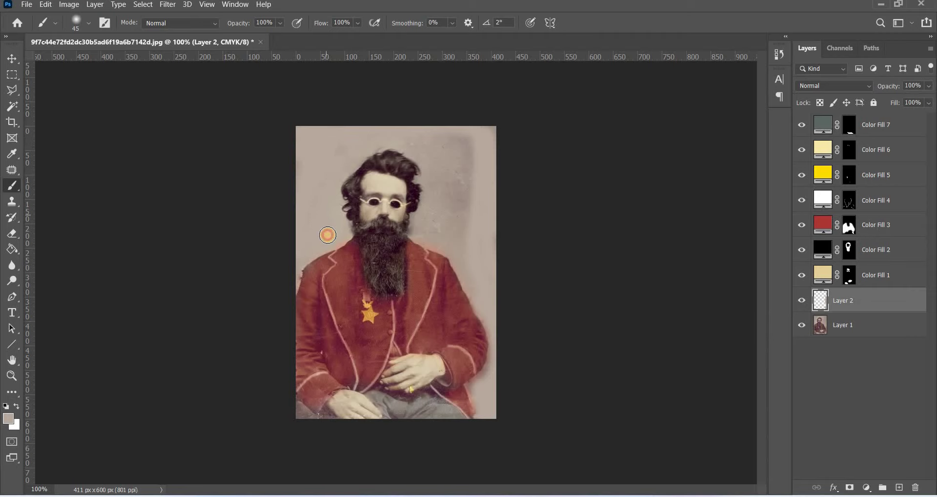
pyautogui.moveTo(335, 228)
pyautogui.mouseDown()
pyautogui.moveTo(307, 247)
pyautogui.moveTo(333, 212)
pyautogui.moveTo(335, 176)
pyautogui.mouseUp()
pyautogui.moveTo(372, 136)
pyautogui.mouseDown()
pyautogui.moveTo(478, 139)
pyautogui.moveTo(425, 145)
pyautogui.moveTo(414, 158)
pyautogui.moveTo(443, 162)
pyautogui.moveTo(464, 184)
pyautogui.moveTo(464, 151)
pyautogui.moveTo(460, 200)
pyautogui.moveTo(428, 177)
pyautogui.moveTo(458, 217)
pyautogui.moveTo(429, 202)
pyautogui.moveTo(440, 238)
pyautogui.moveTo(456, 200)
pyautogui.moveTo(478, 299)
pyautogui.moveTo(472, 155)
pyautogui.mouseUp()
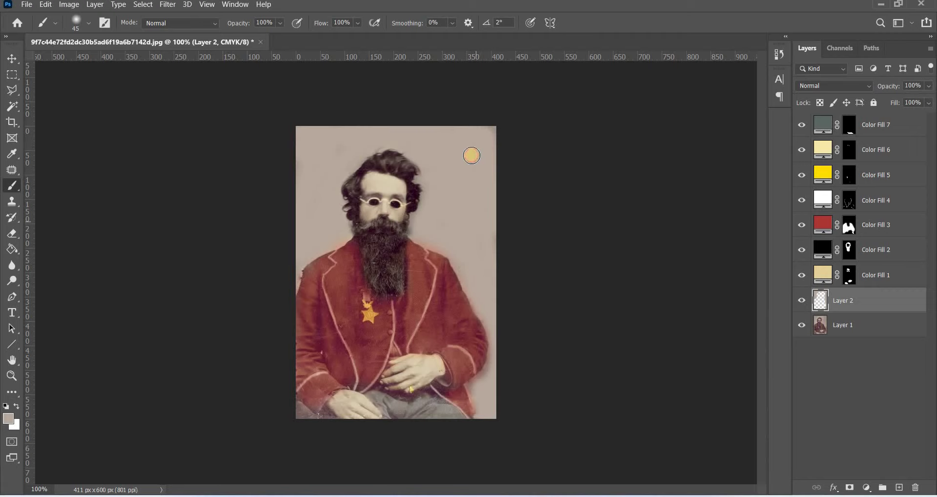
# Lower the brush opacity to 76% and set Layer 2's opacity to 64%.
pyautogui.click(280, 23)
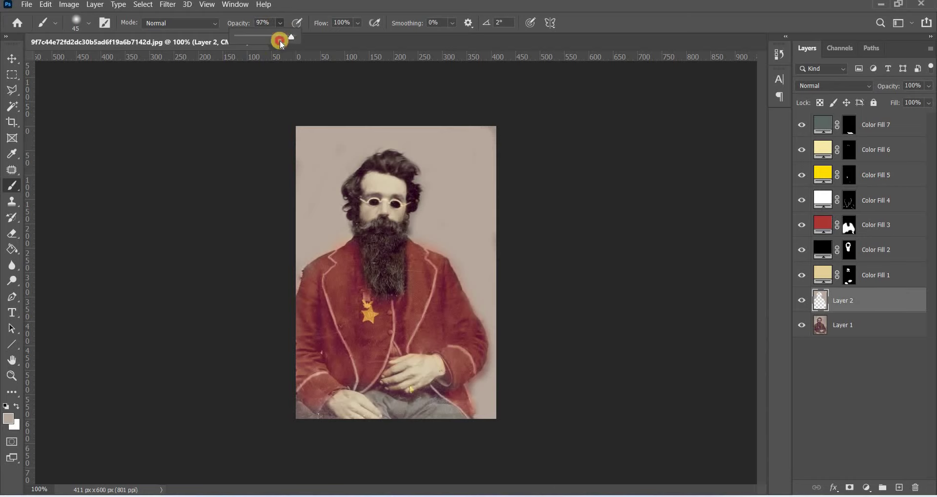
pyautogui.click(464, 156)
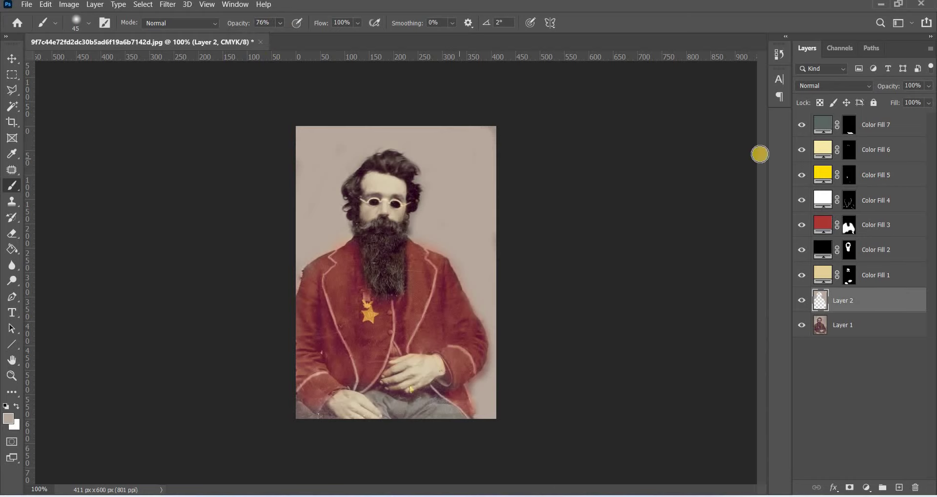
pyautogui.click(928, 88)
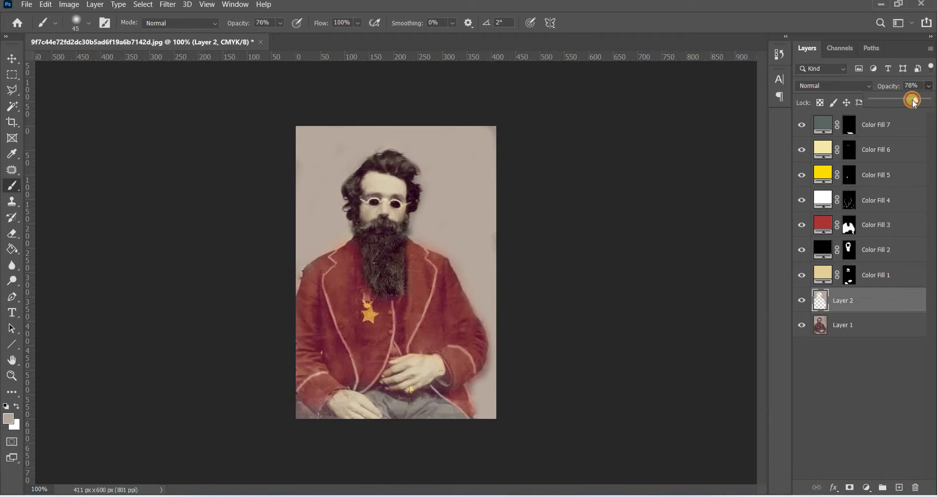
pyautogui.moveTo(914, 104)
pyautogui.mouseDown()
pyautogui.moveTo(894, 99)
pyautogui.moveTo(911, 98)
pyautogui.mouseUp()
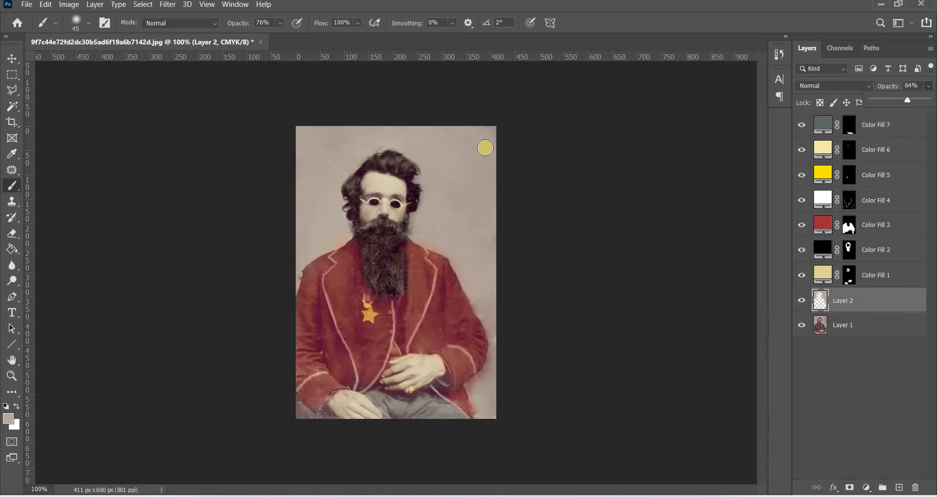
pyautogui.click(483, 148)
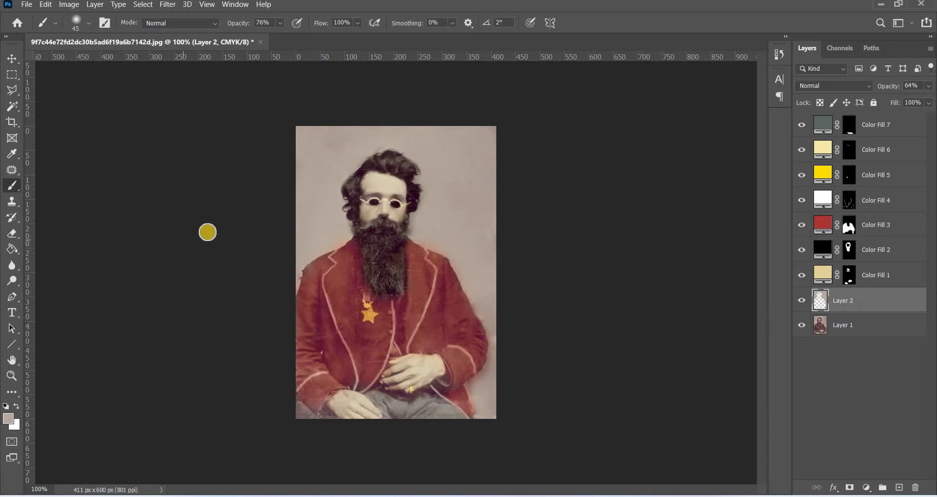
# Add a black Solid Color fill, Color Fill 8, above Color Fill 7 in Soft Light mode.
pyautogui.click(880, 124)
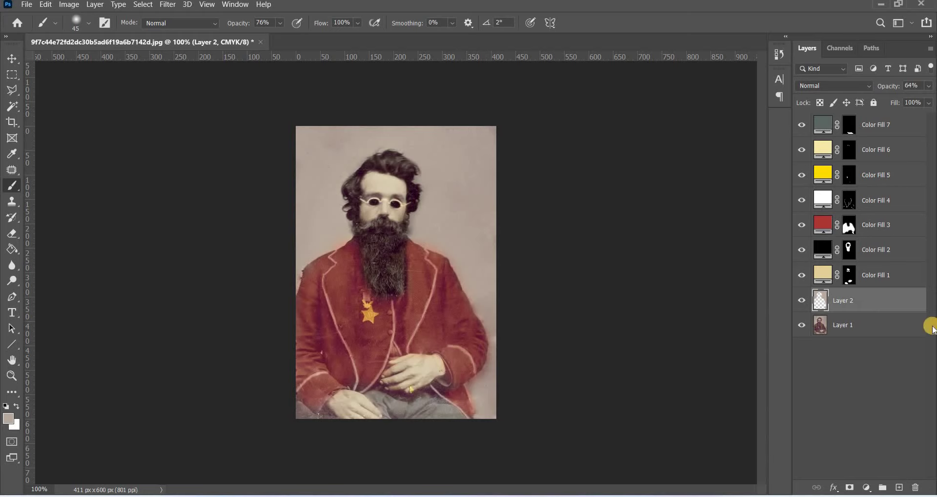
pyautogui.click(868, 487)
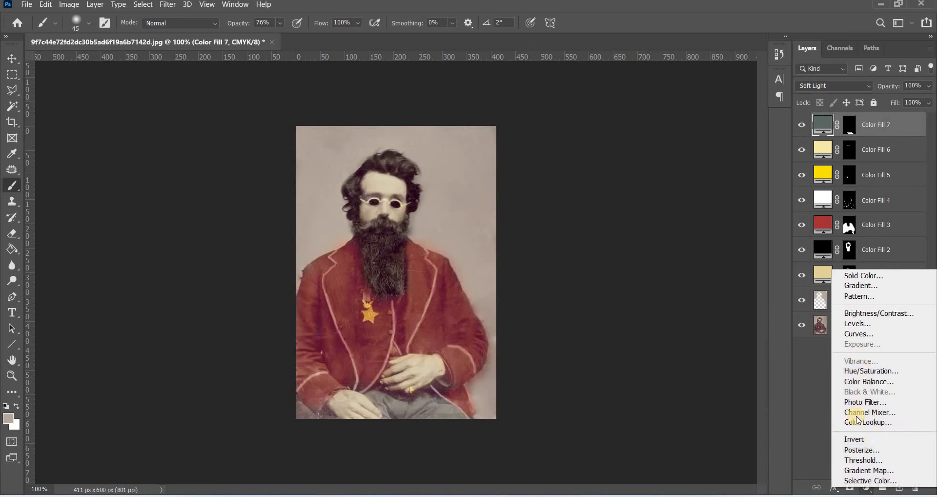
pyautogui.click(869, 276)
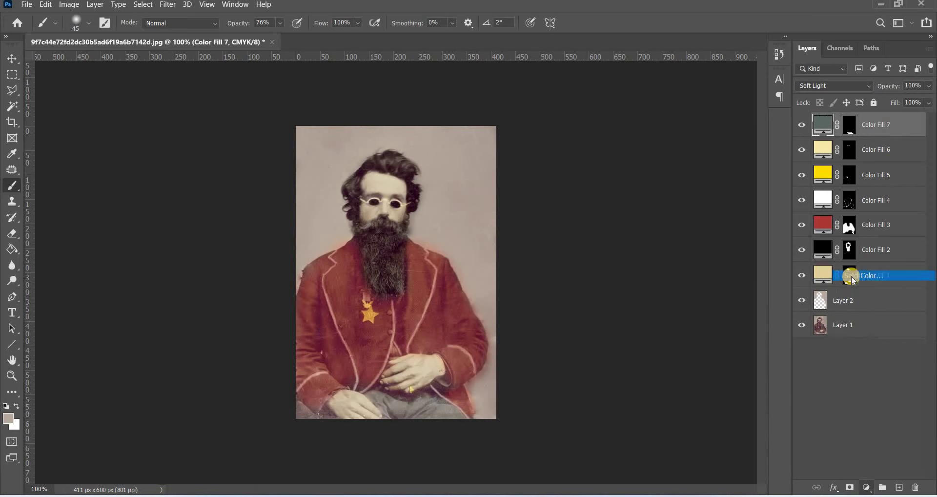
pyautogui.click(544, 347)
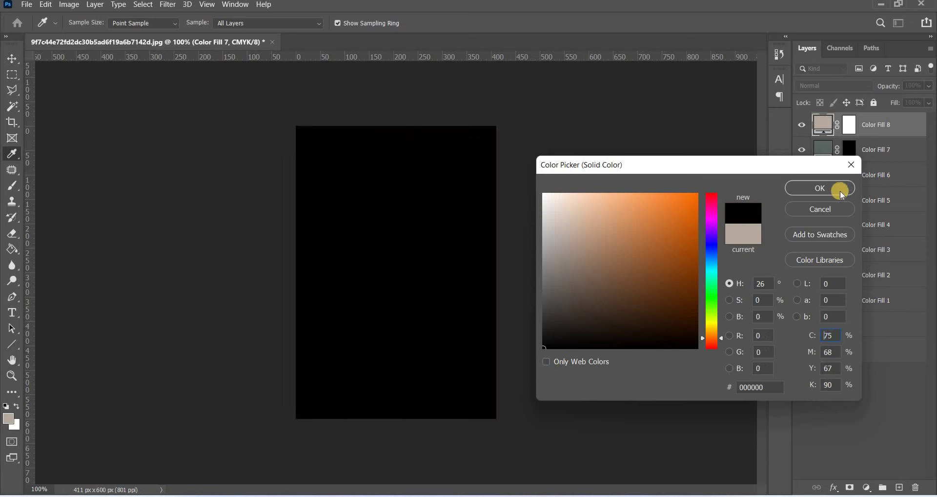
pyautogui.click(840, 187)
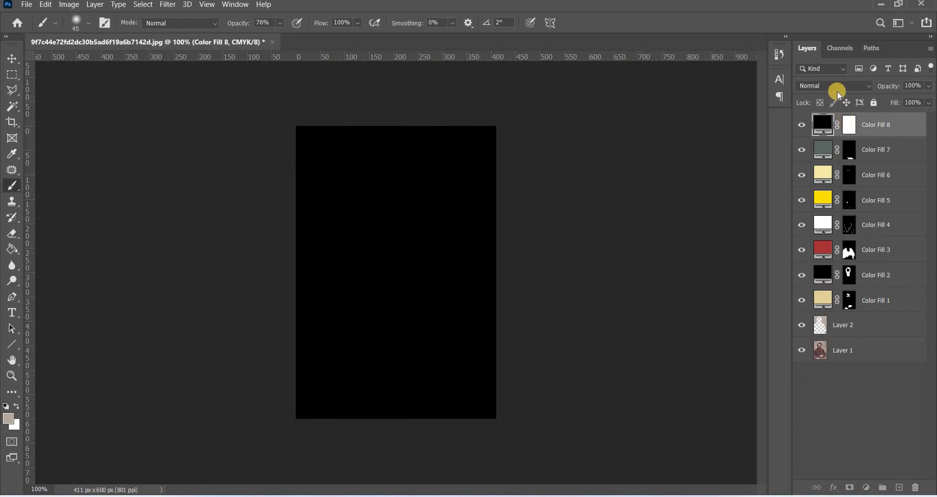
pyautogui.hotkey('ctrl', '\\')
pyautogui.click(842, 87)
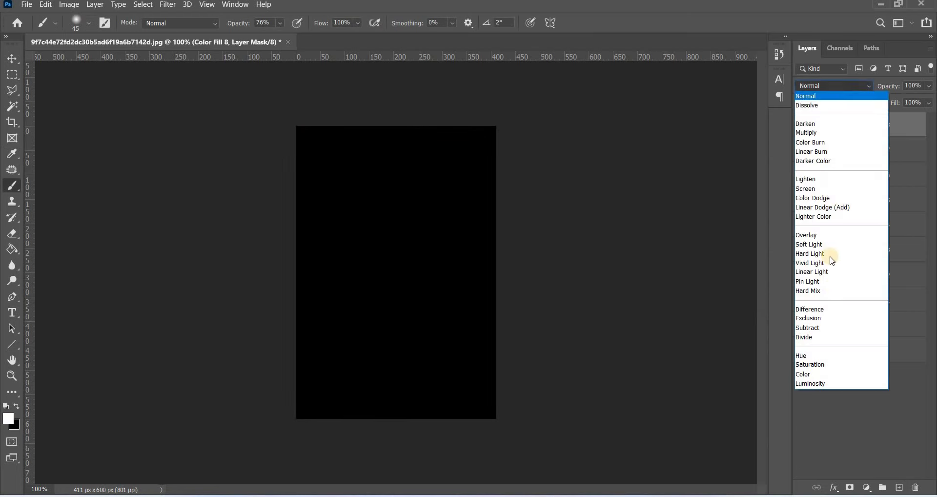
pyautogui.click(848, 244)
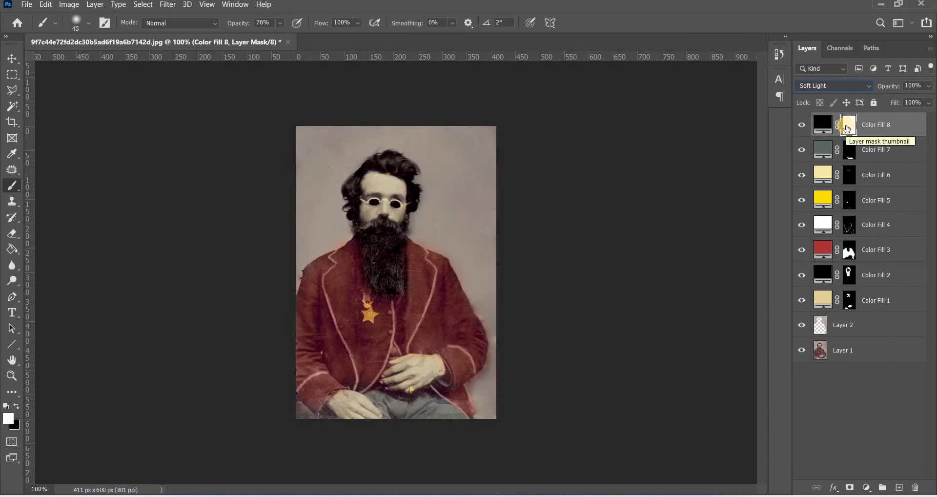
# Invert Color Fill 8's mask, zoom in, and paint the hair above the forehead with a smaller brush.
pyautogui.hotkey('ctrl', 'i')
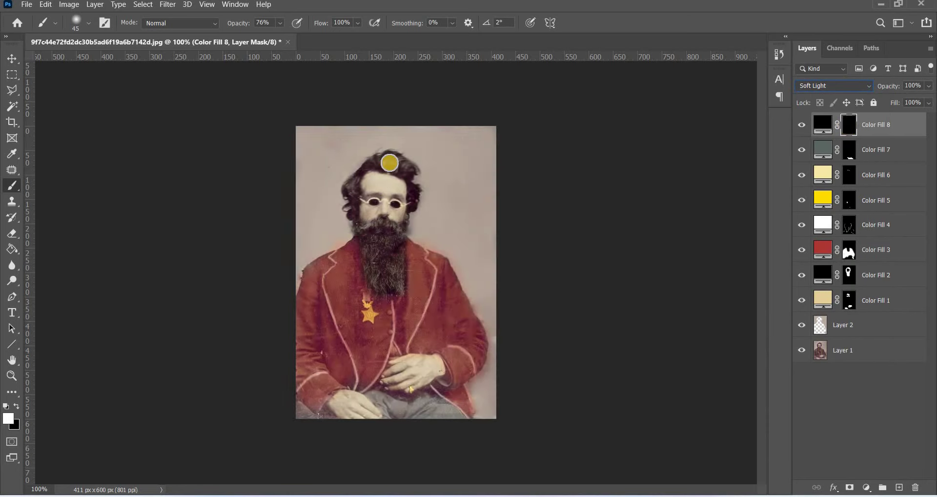
pyautogui.hotkey('ctrl', '+')
pyautogui.hotkey('ctrl', '+')
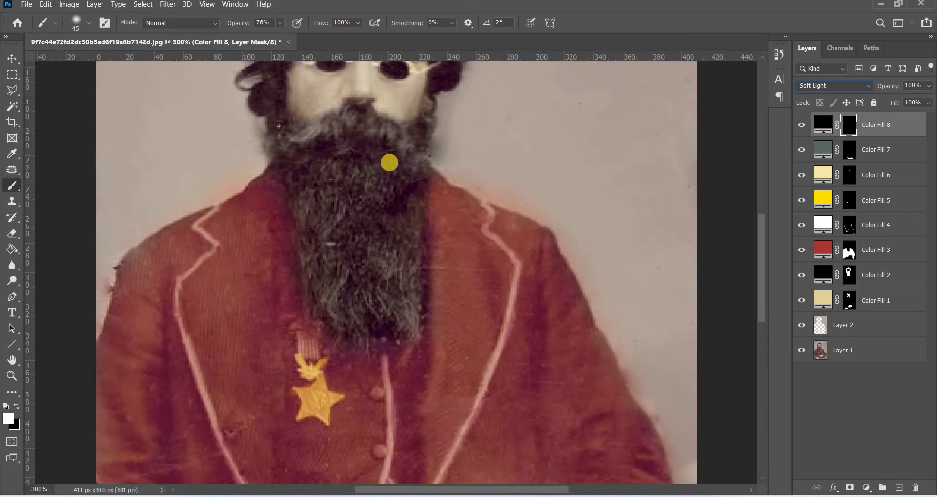
pyautogui.hotkey('ctrl', '+')
pyautogui.scroll(5, 486, 292)
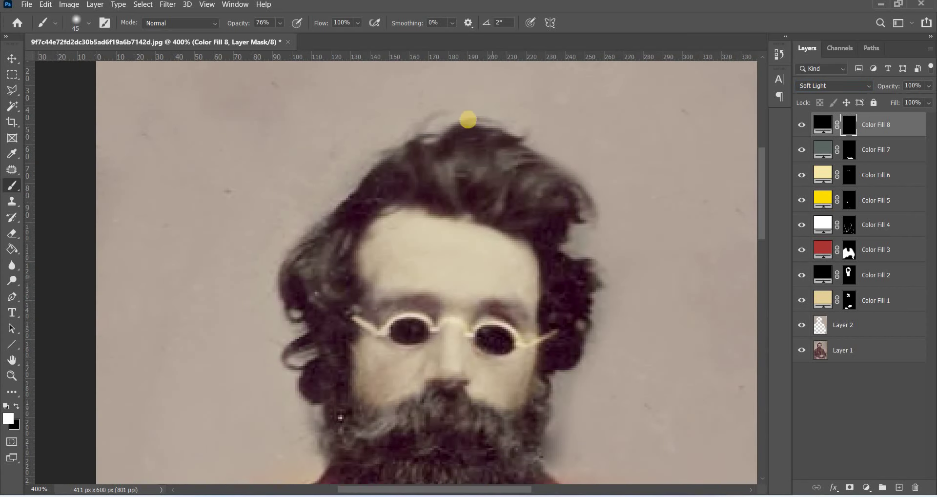
pyautogui.press('[')
pyautogui.press('[')
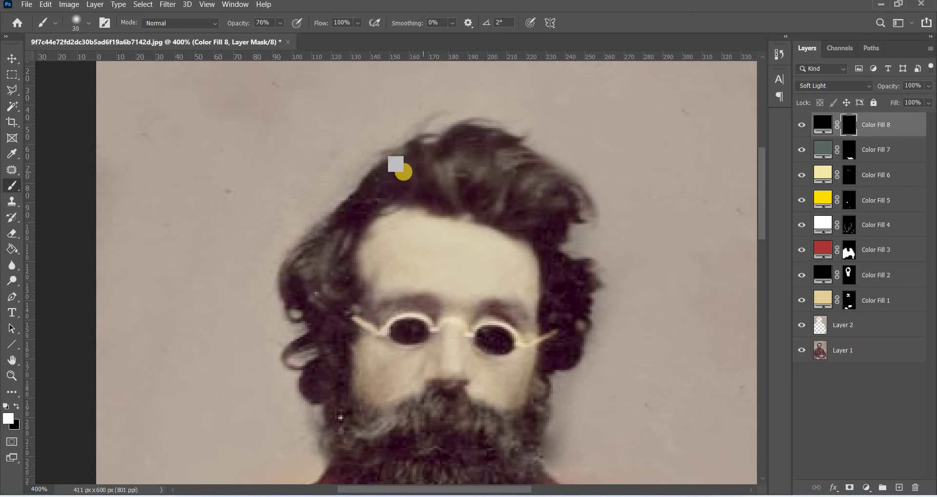
pyautogui.moveTo(449, 168)
pyautogui.mouseDown()
pyautogui.moveTo(485, 178)
pyautogui.moveTo(470, 161)
pyautogui.moveTo(521, 176)
pyautogui.moveTo(477, 153)
pyautogui.moveTo(517, 174)
pyautogui.moveTo(513, 186)
pyautogui.moveTo(456, 177)
pyautogui.moveTo(467, 174)
pyautogui.mouseUp()
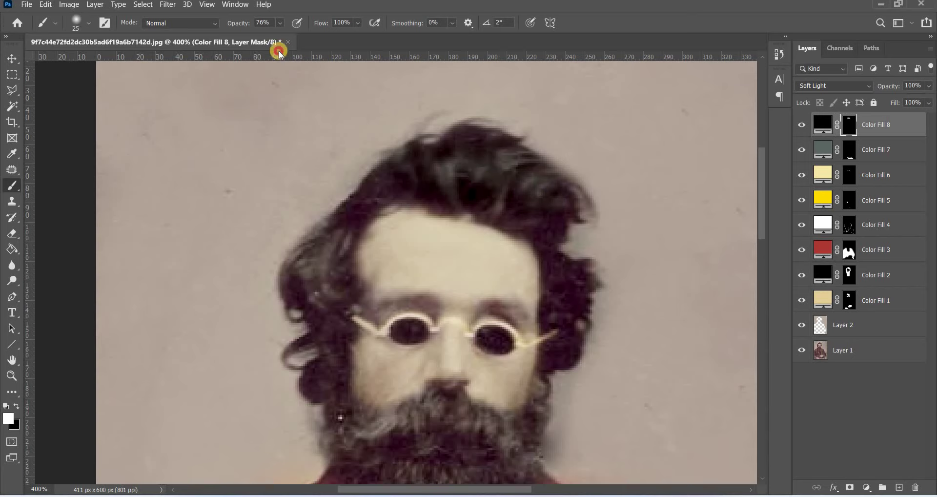
# Raise painting opacity from 76% to 100% and darken the hair across the top of the head.
pyautogui.click(280, 23)
pyautogui.moveTo(293, 37); pyautogui.dragTo(305, 37)
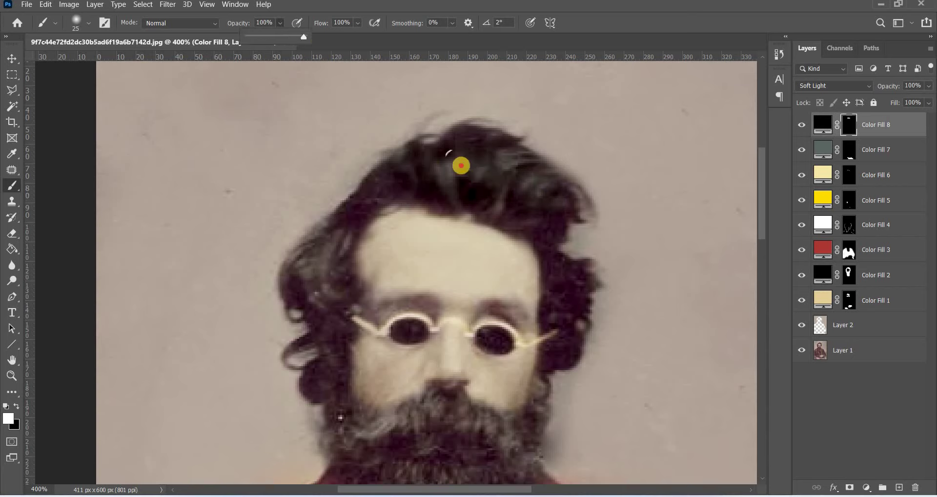
pyautogui.moveTo(462, 166)
pyautogui.mouseDown()
pyautogui.moveTo(519, 177)
pyautogui.moveTo(535, 194)
pyautogui.moveTo(452, 192)
pyautogui.moveTo(521, 209)
pyautogui.moveTo(546, 195)
pyautogui.moveTo(559, 228)
pyautogui.mouseUp()
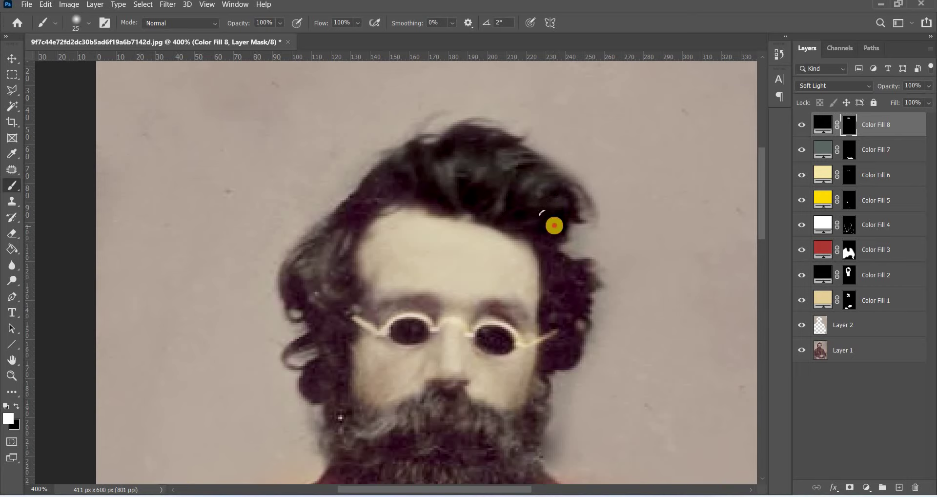
pyautogui.moveTo(465, 136); pyautogui.dragTo(386, 66)
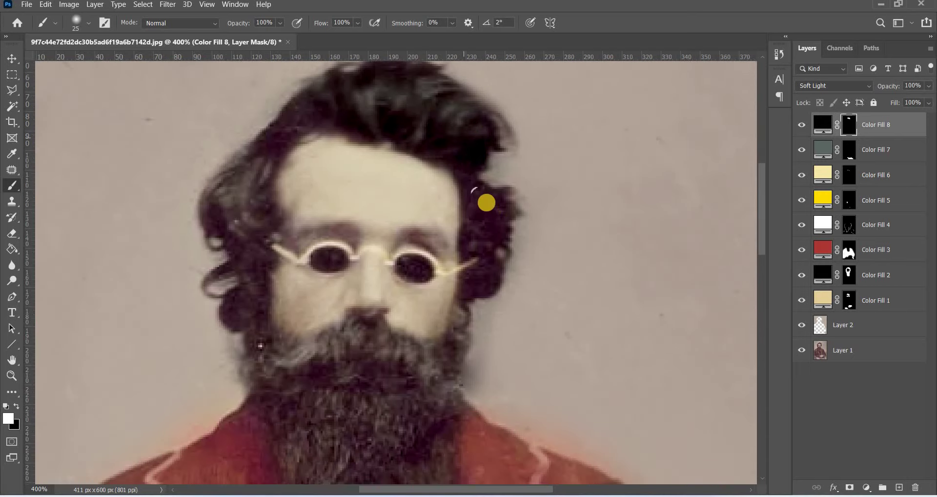
# Darken the hair on the right side, near the right ear, and along the left hairline.
pyautogui.moveTo(488, 213)
pyautogui.mouseDown()
pyautogui.moveTo(493, 250)
pyautogui.moveTo(475, 287)
pyautogui.mouseUp()
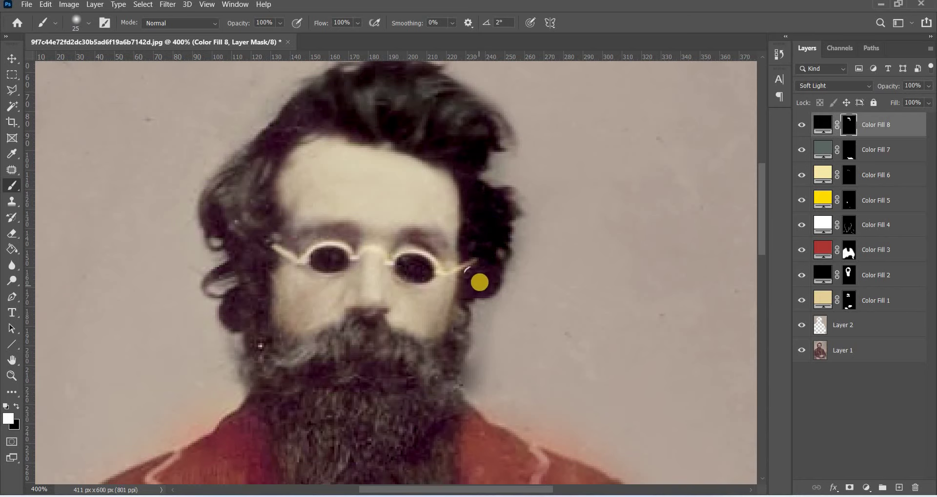
pyautogui.press('[')
pyautogui.moveTo(471, 285); pyautogui.dragTo(489, 256)
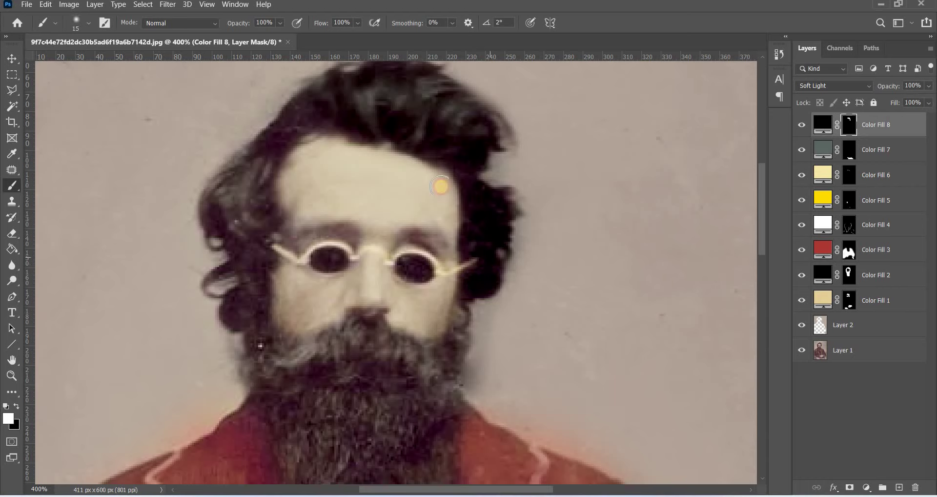
pyautogui.moveTo(284, 129)
pyautogui.mouseDown()
pyautogui.moveTo(220, 198)
pyautogui.moveTo(255, 175)
pyautogui.moveTo(251, 193)
pyautogui.moveTo(215, 210)
pyautogui.moveTo(245, 244)
pyautogui.moveTo(250, 274)
pyautogui.moveTo(220, 274)
pyautogui.moveTo(239, 291)
pyautogui.moveTo(249, 276)
pyautogui.moveTo(233, 269)
pyautogui.mouseUp()
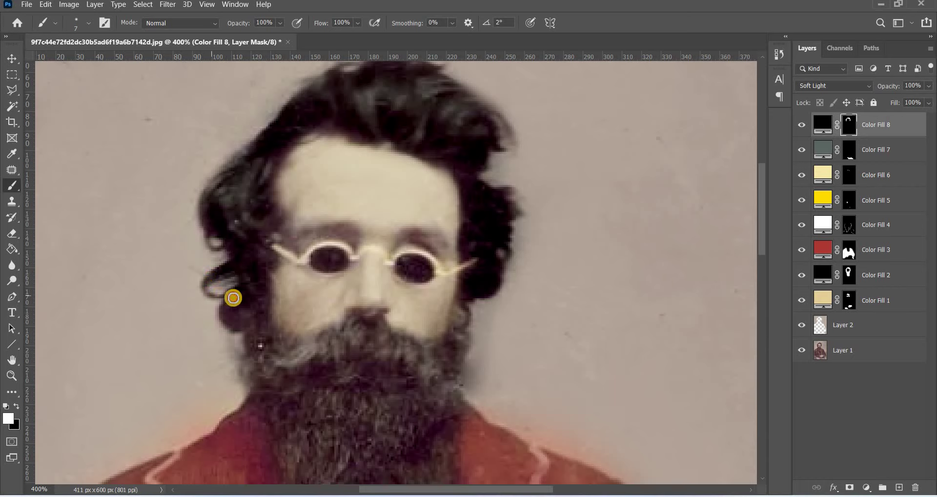
# Darken the hair by the left ear, the moustache, and the beard edge along the right cheek.
pyautogui.moveTo(233, 298); pyautogui.dragTo(236, 303)
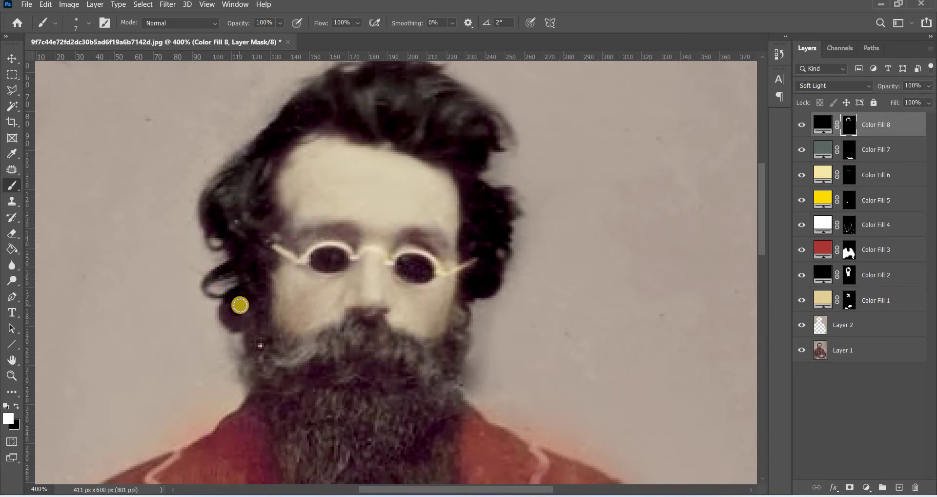
pyautogui.moveTo(238, 308)
pyautogui.mouseDown()
pyautogui.moveTo(247, 314)
pyautogui.moveTo(253, 297)
pyautogui.moveTo(253, 360)
pyautogui.moveTo(263, 330)
pyautogui.moveTo(253, 207)
pyautogui.moveTo(260, 261)
pyautogui.moveTo(270, 271)
pyautogui.moveTo(270, 243)
pyautogui.moveTo(286, 227)
pyautogui.moveTo(270, 234)
pyautogui.moveTo(327, 203)
pyautogui.mouseUp()
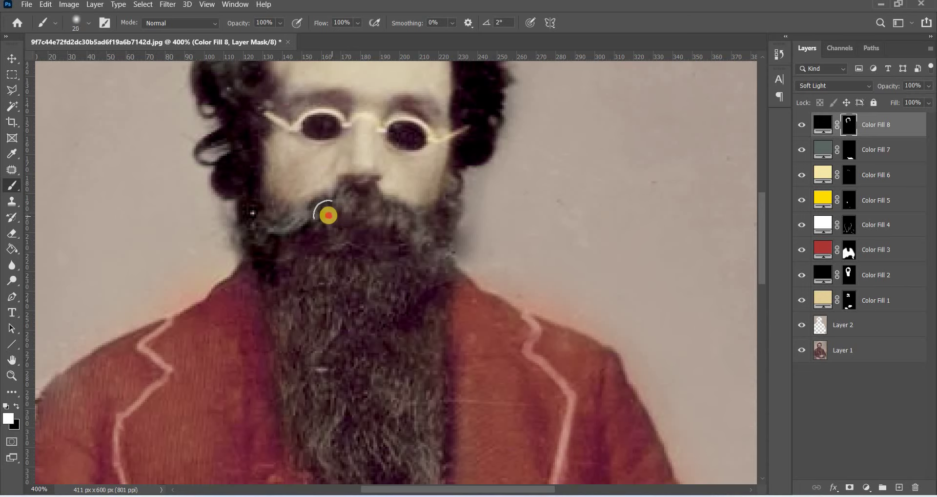
pyautogui.moveTo(328, 214)
pyautogui.mouseDown()
pyautogui.moveTo(387, 226)
pyautogui.moveTo(403, 243)
pyautogui.moveTo(364, 224)
pyautogui.moveTo(278, 256)
pyautogui.moveTo(341, 273)
pyautogui.moveTo(382, 271)
pyautogui.moveTo(423, 240)
pyautogui.mouseUp()
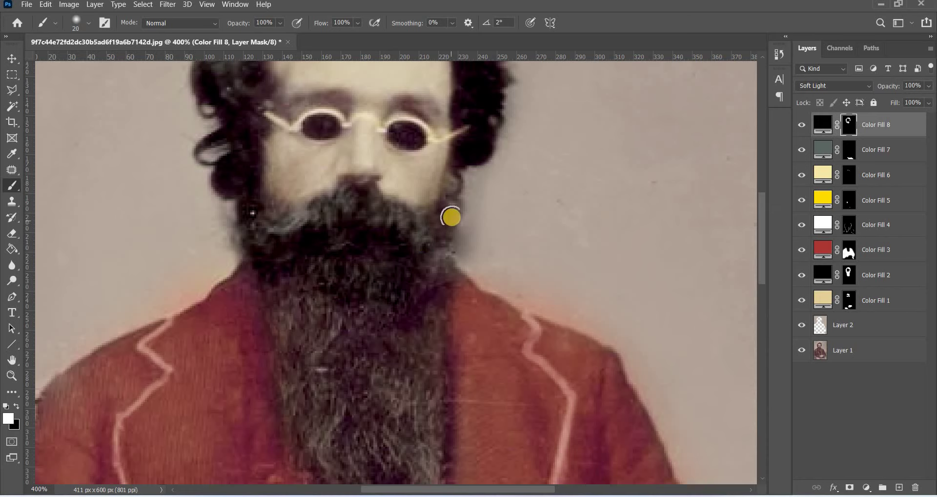
pyautogui.press('[')
pyautogui.moveTo(454, 178)
pyautogui.mouseDown()
pyautogui.moveTo(449, 217)
pyautogui.moveTo(436, 227)
pyautogui.mouseUp()
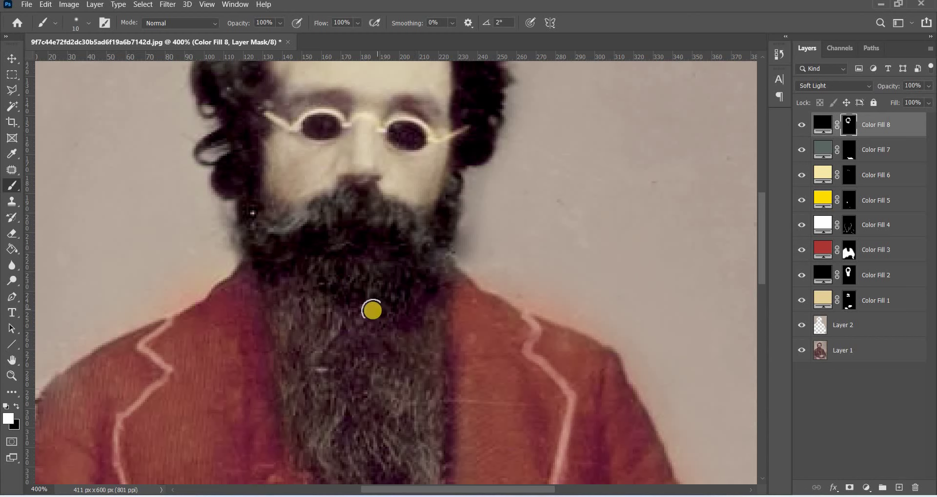
# Paint the upper, middle and left side of the beard with a larger brush.
pyautogui.press(']')
pyautogui.scroll(-1, 342, 224)
pyautogui.scroll(-1, 302, 185)
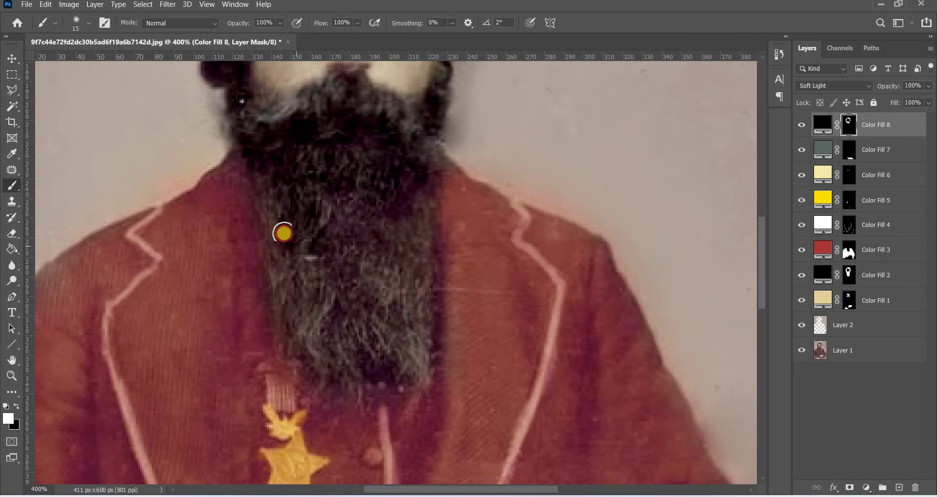
pyautogui.moveTo(283, 233)
pyautogui.mouseDown()
pyautogui.moveTo(318, 233)
pyautogui.moveTo(355, 277)
pyautogui.moveTo(364, 259)
pyautogui.mouseUp()
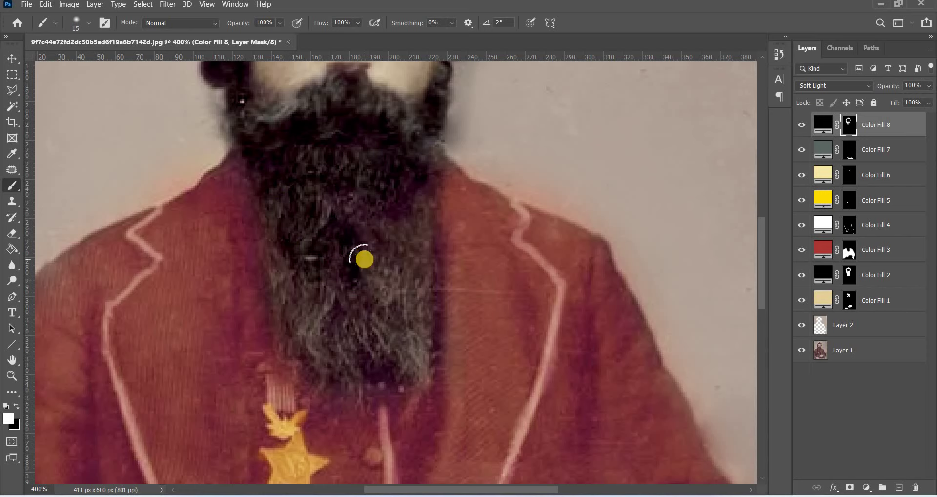
pyautogui.press(']')
pyautogui.press(']')
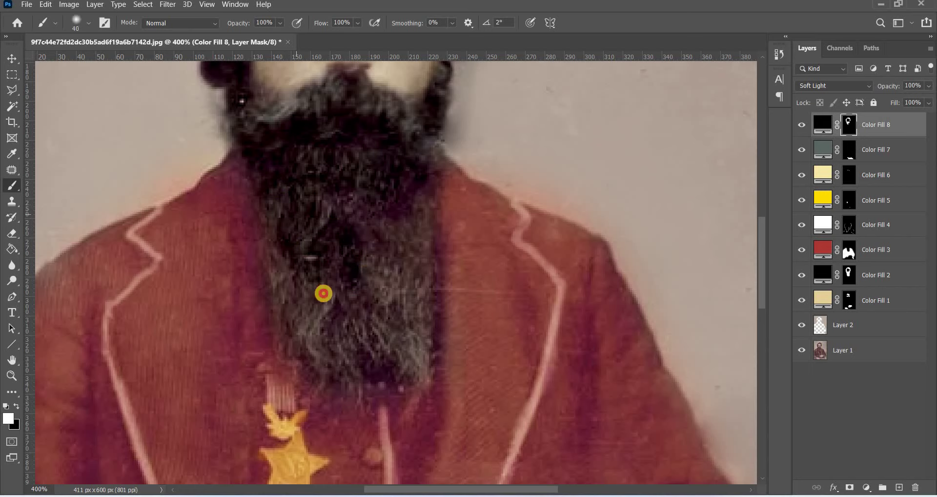
pyautogui.moveTo(384, 280)
pyautogui.mouseDown()
pyautogui.moveTo(403, 342)
pyautogui.moveTo(329, 335)
pyautogui.moveTo(306, 309)
pyautogui.moveTo(326, 337)
pyautogui.mouseUp()
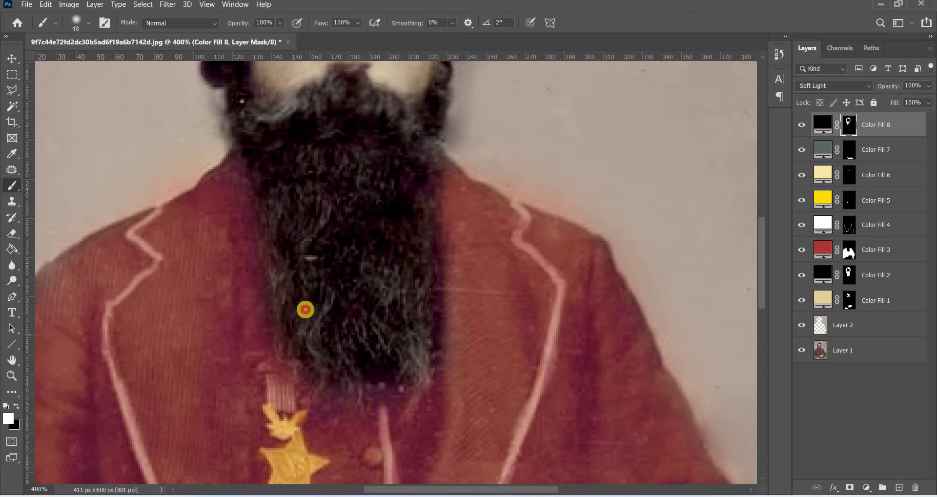
pyautogui.moveTo(296, 265)
pyautogui.mouseDown()
pyautogui.moveTo(309, 311)
pyautogui.moveTo(352, 346)
pyautogui.moveTo(402, 350)
pyautogui.moveTo(404, 161)
pyautogui.moveTo(375, 142)
pyautogui.moveTo(322, 132)
pyautogui.moveTo(369, 127)
pyautogui.moveTo(389, 215)
pyautogui.moveTo(330, 167)
pyautogui.moveTo(348, 247)
pyautogui.moveTo(367, 281)
pyautogui.moveTo(374, 205)
pyautogui.moveTo(310, 184)
pyautogui.moveTo(388, 253)
pyautogui.moveTo(398, 327)
pyautogui.moveTo(382, 222)
pyautogui.mouseUp()
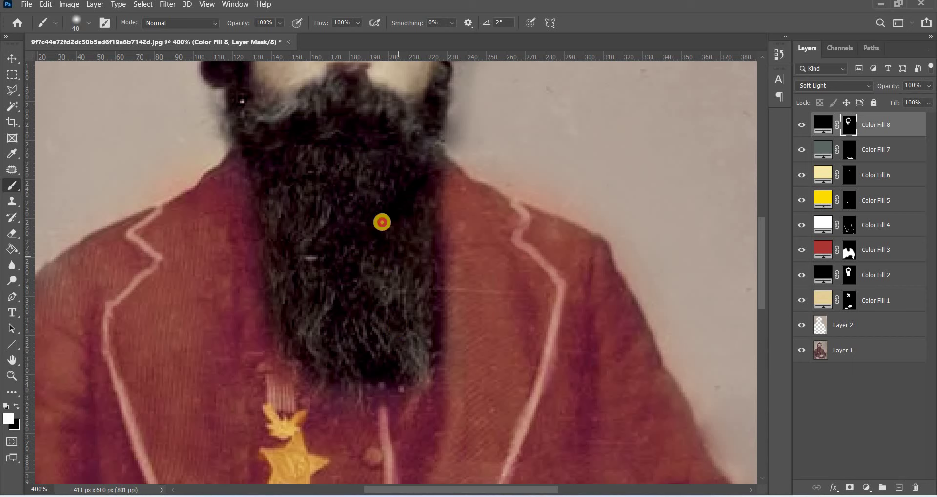
pyautogui.scroll(-1, 382, 223)
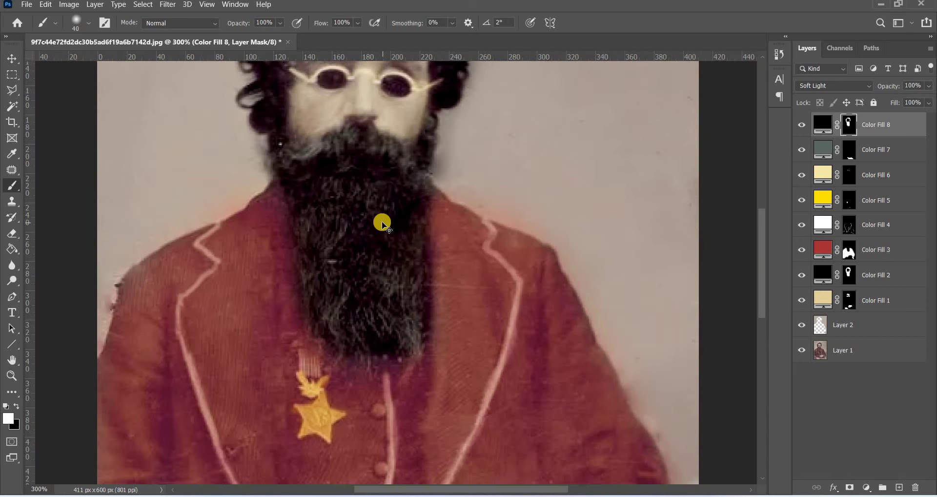
pyautogui.scroll(-2, 382, 224)
# Group Layer 2 through Color Fill 8 into Group 1.
pyautogui.scroll(2, 383, 223)
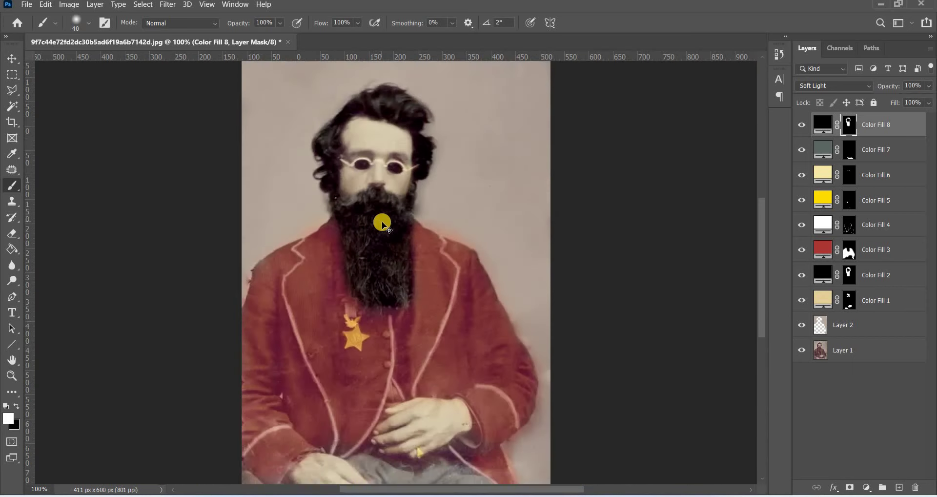
pyautogui.scroll(-1, 382, 224)
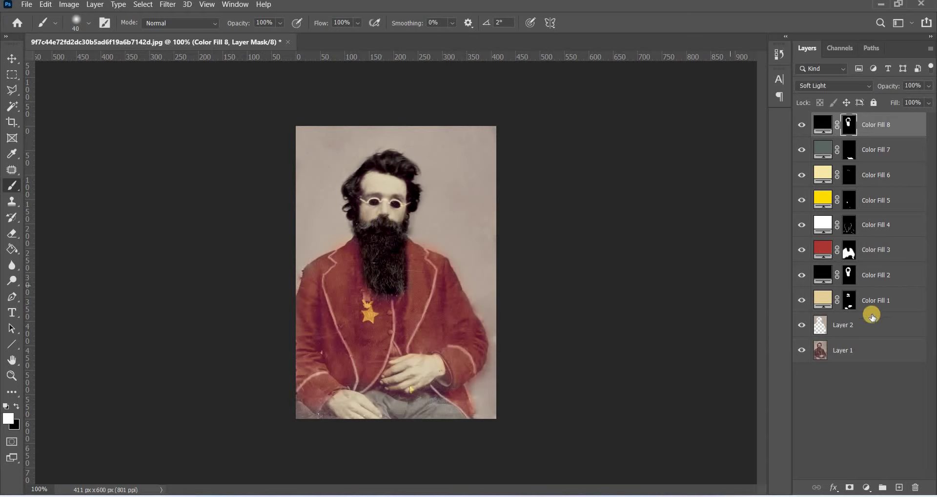
pyautogui.click(872, 317)
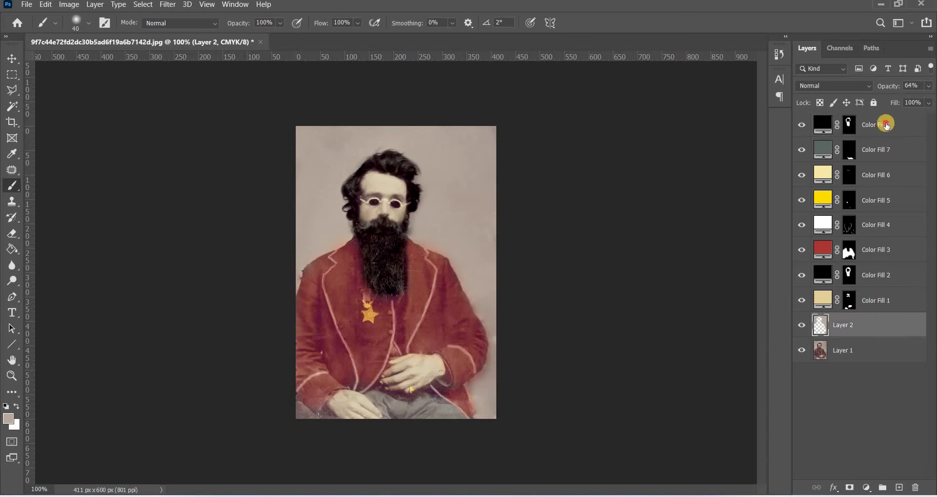
pyautogui.keyDown('shift'); pyautogui.click(886, 126); pyautogui.keyUp('shift')
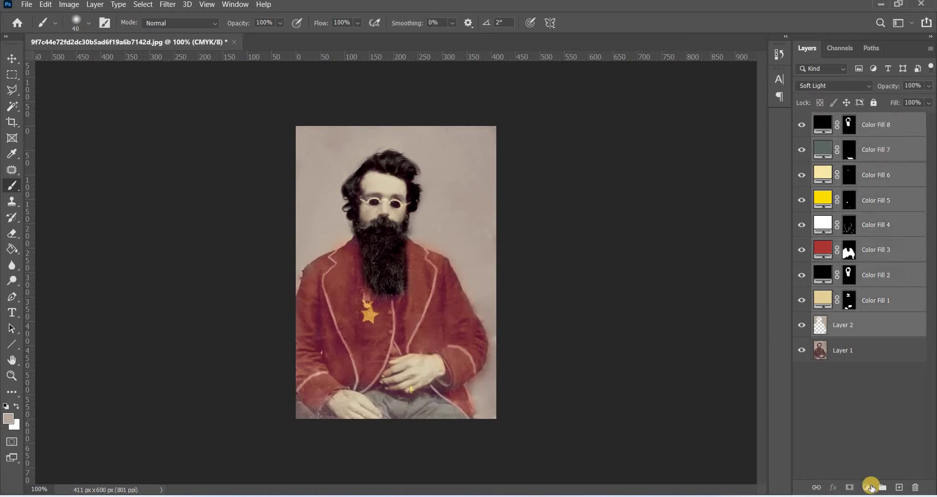
pyautogui.click(886, 487)
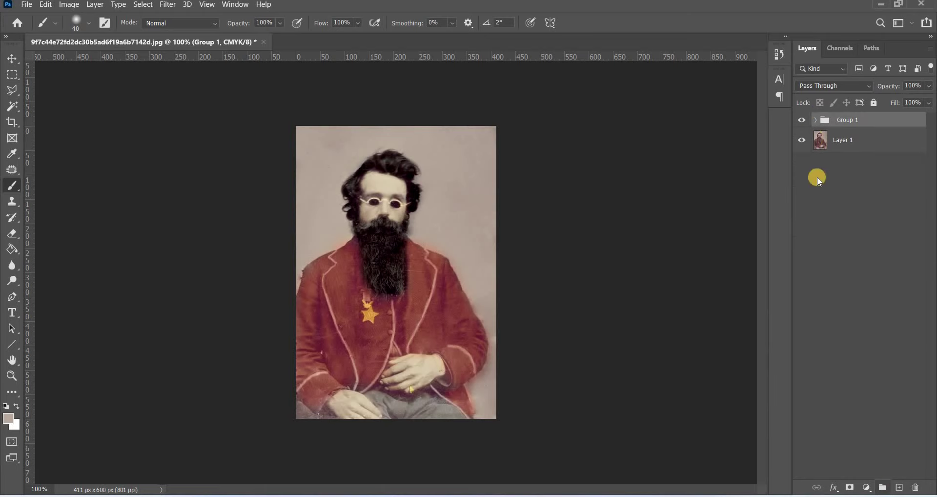
# Toggle Group 1's visibility to compare before and after, leaving it hidden.
pyautogui.click(801, 120)
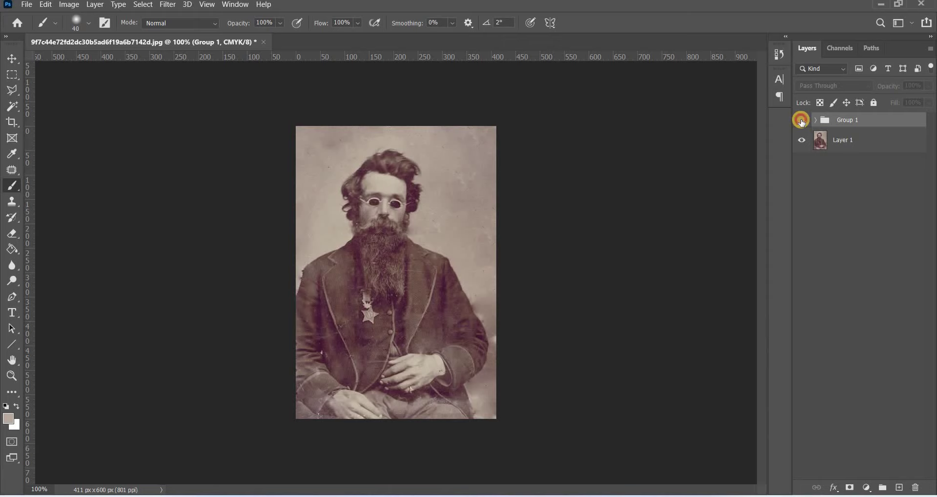
pyautogui.click(802, 120)
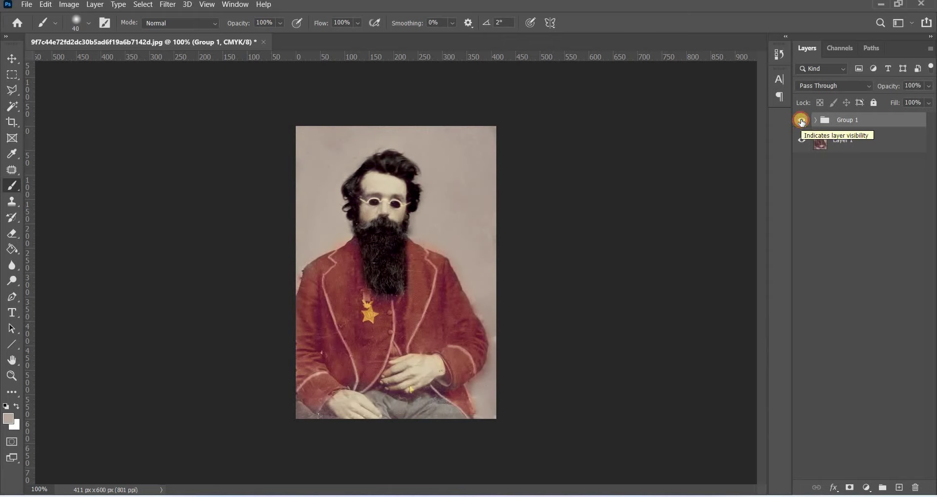
pyautogui.click(801, 120)
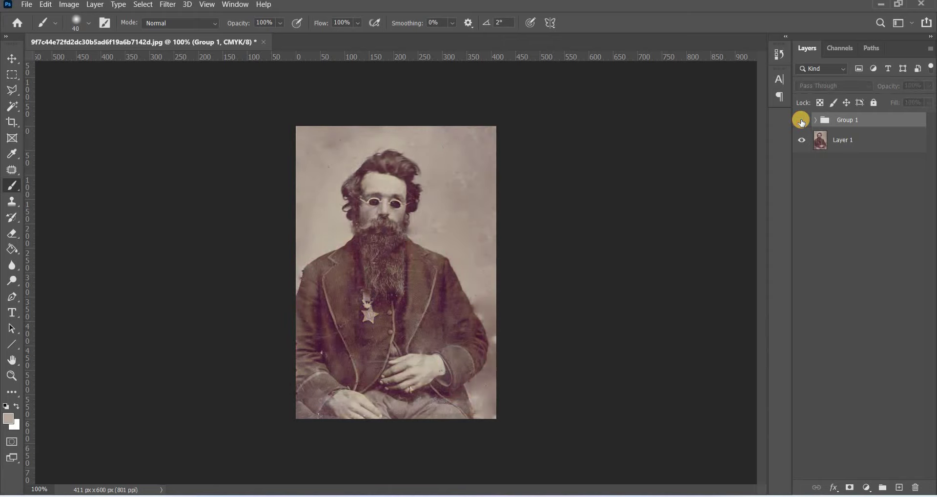
pyautogui.click(801, 120)
pyautogui.click(801, 120)
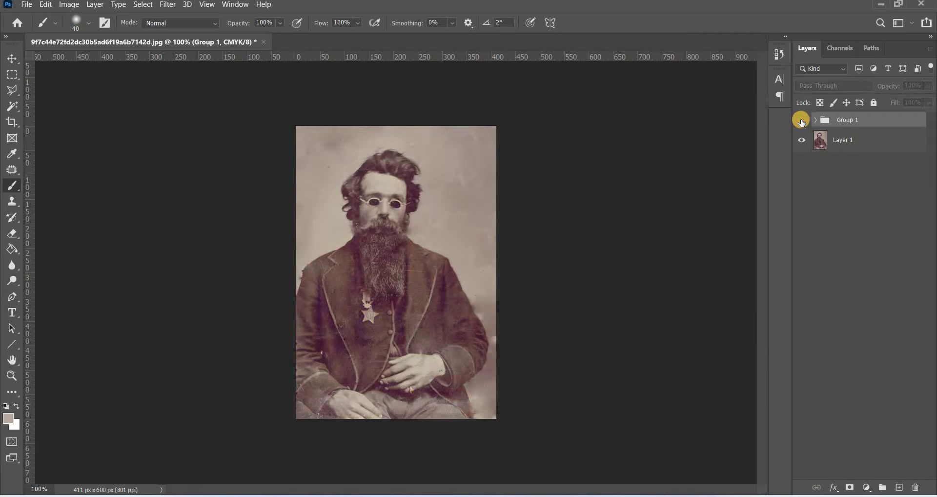